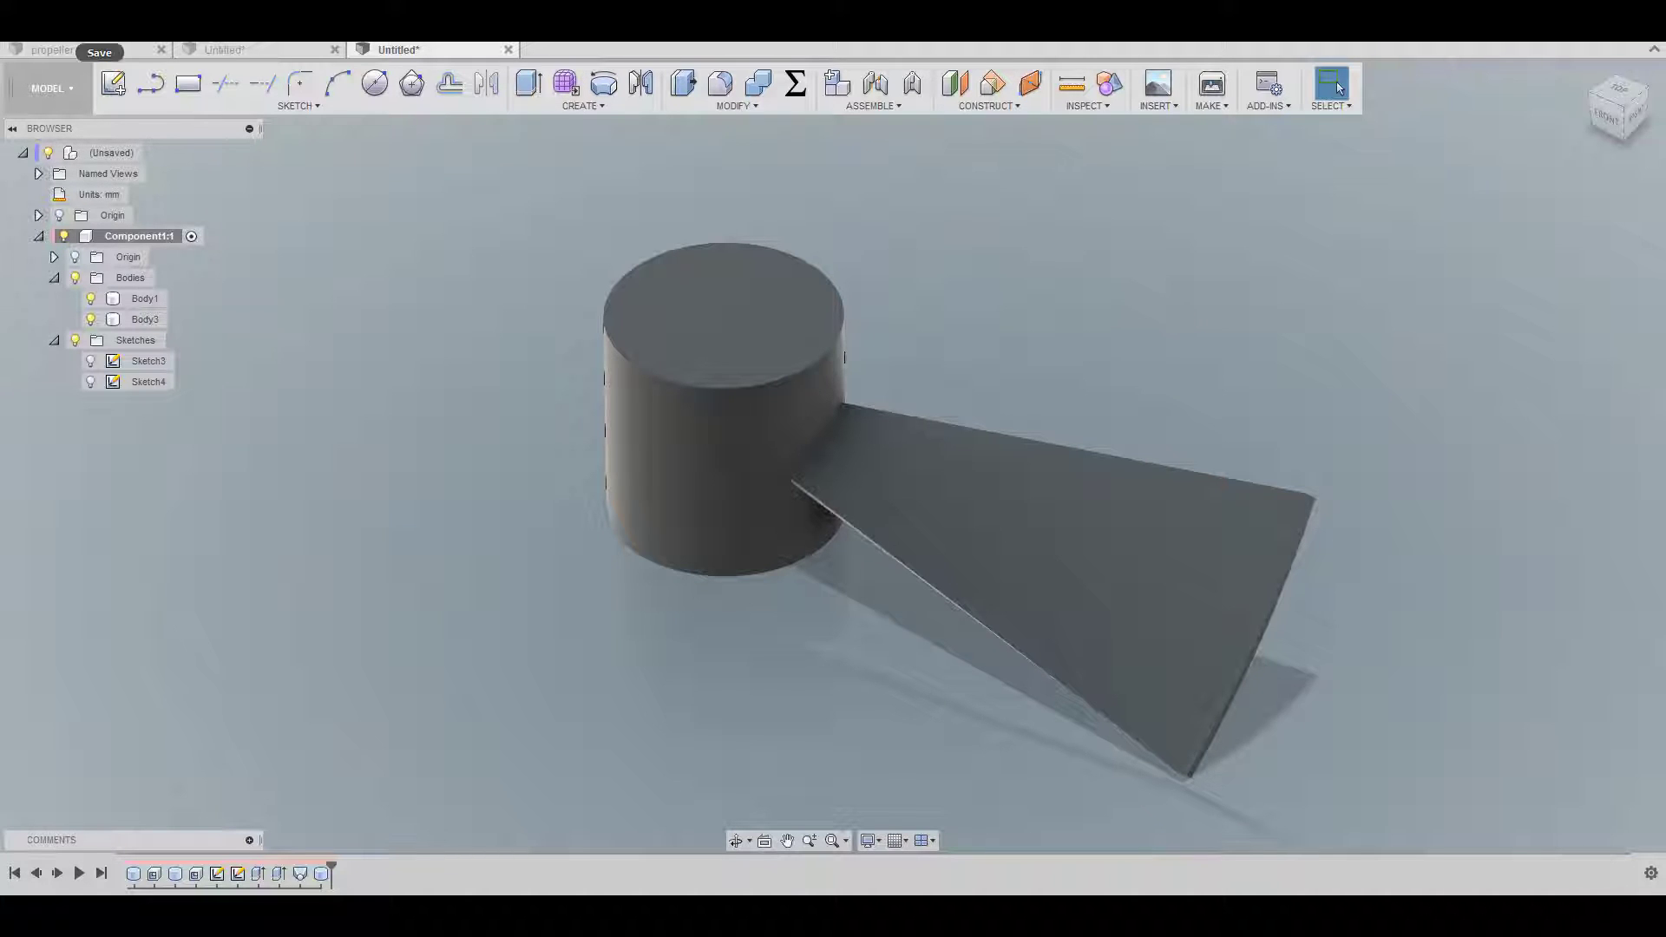
# Step: Start a new design and add an empty component under its root
pyautogui.click(53, 31)
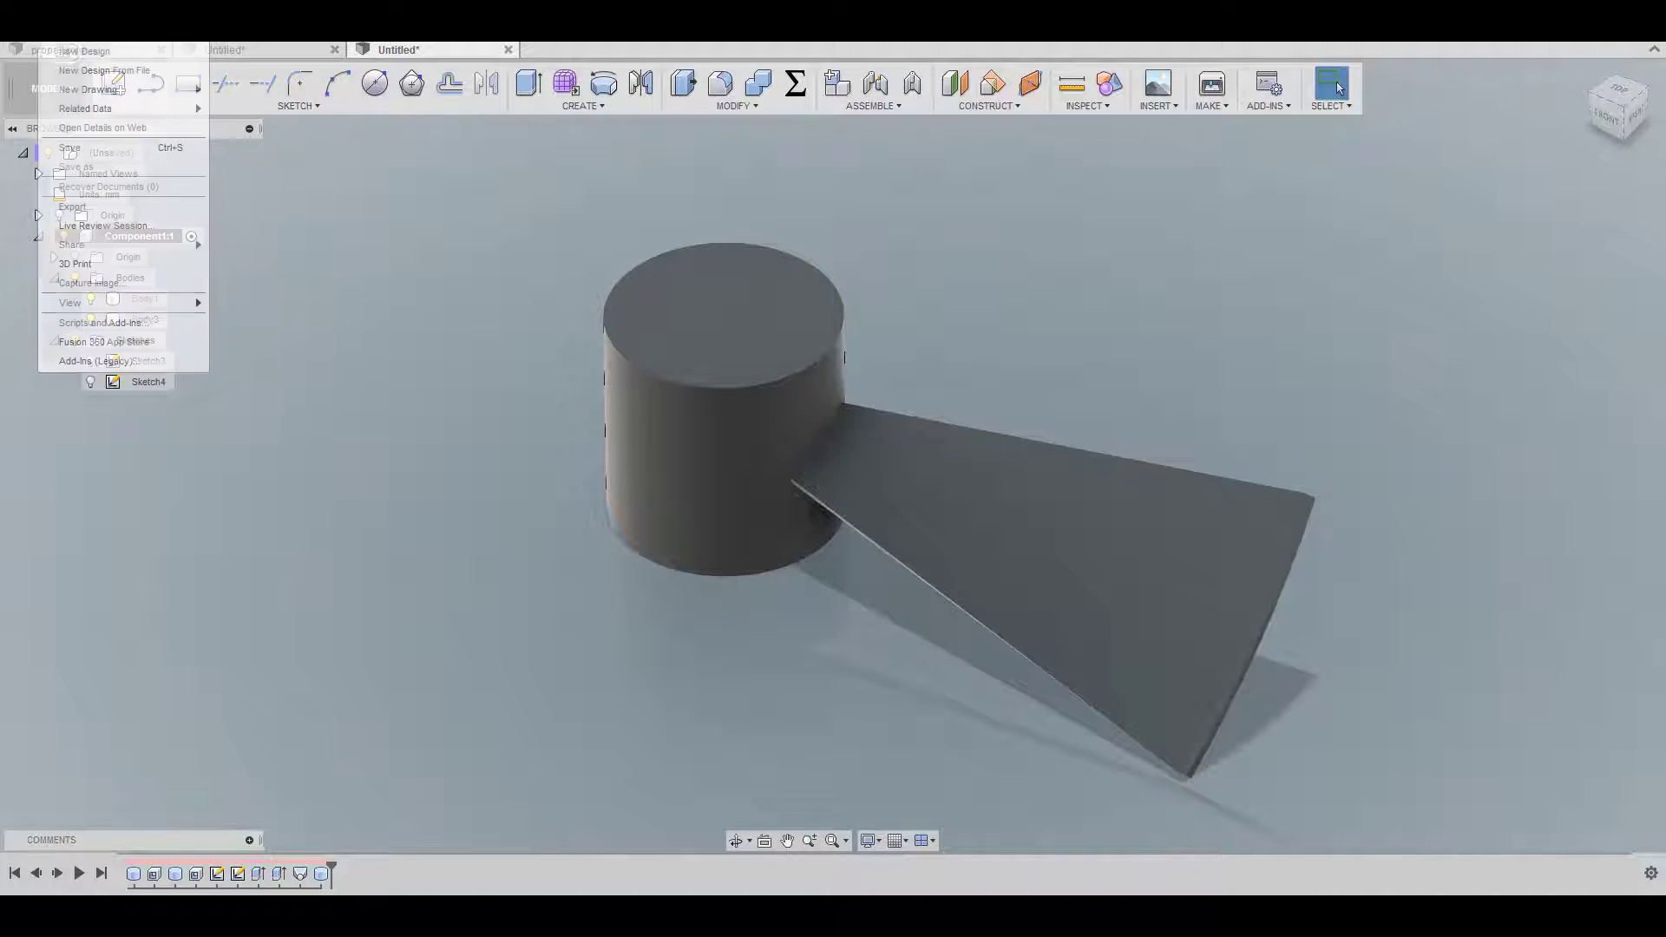
pyautogui.click(74, 54)
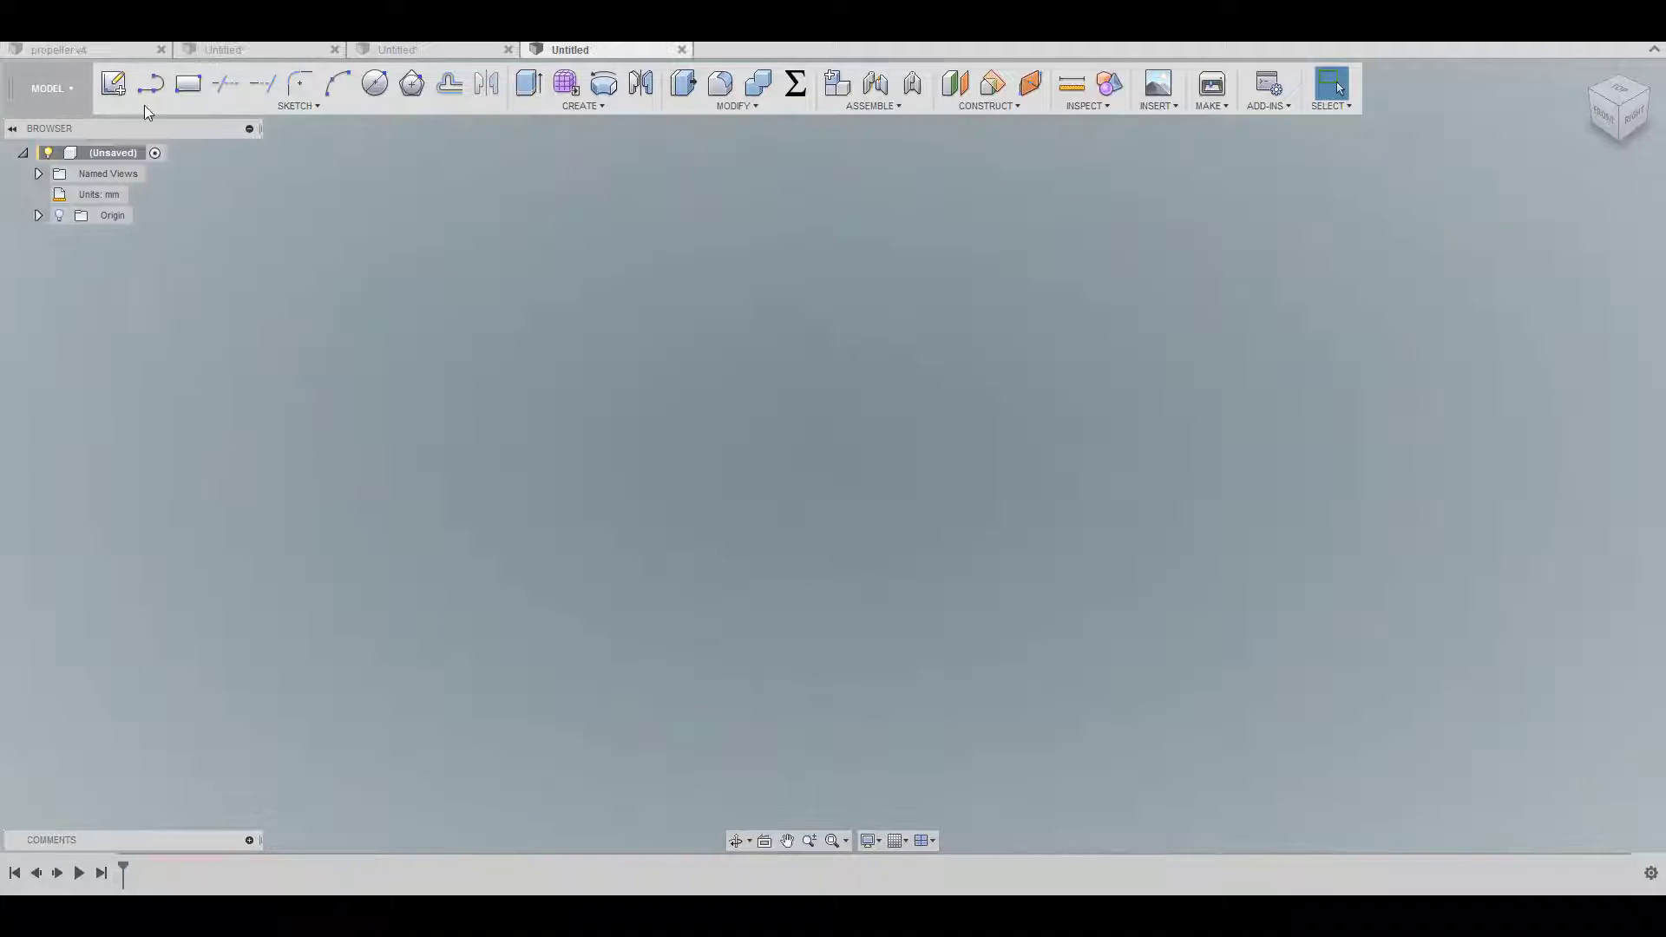
pyautogui.rightClick(119, 155)
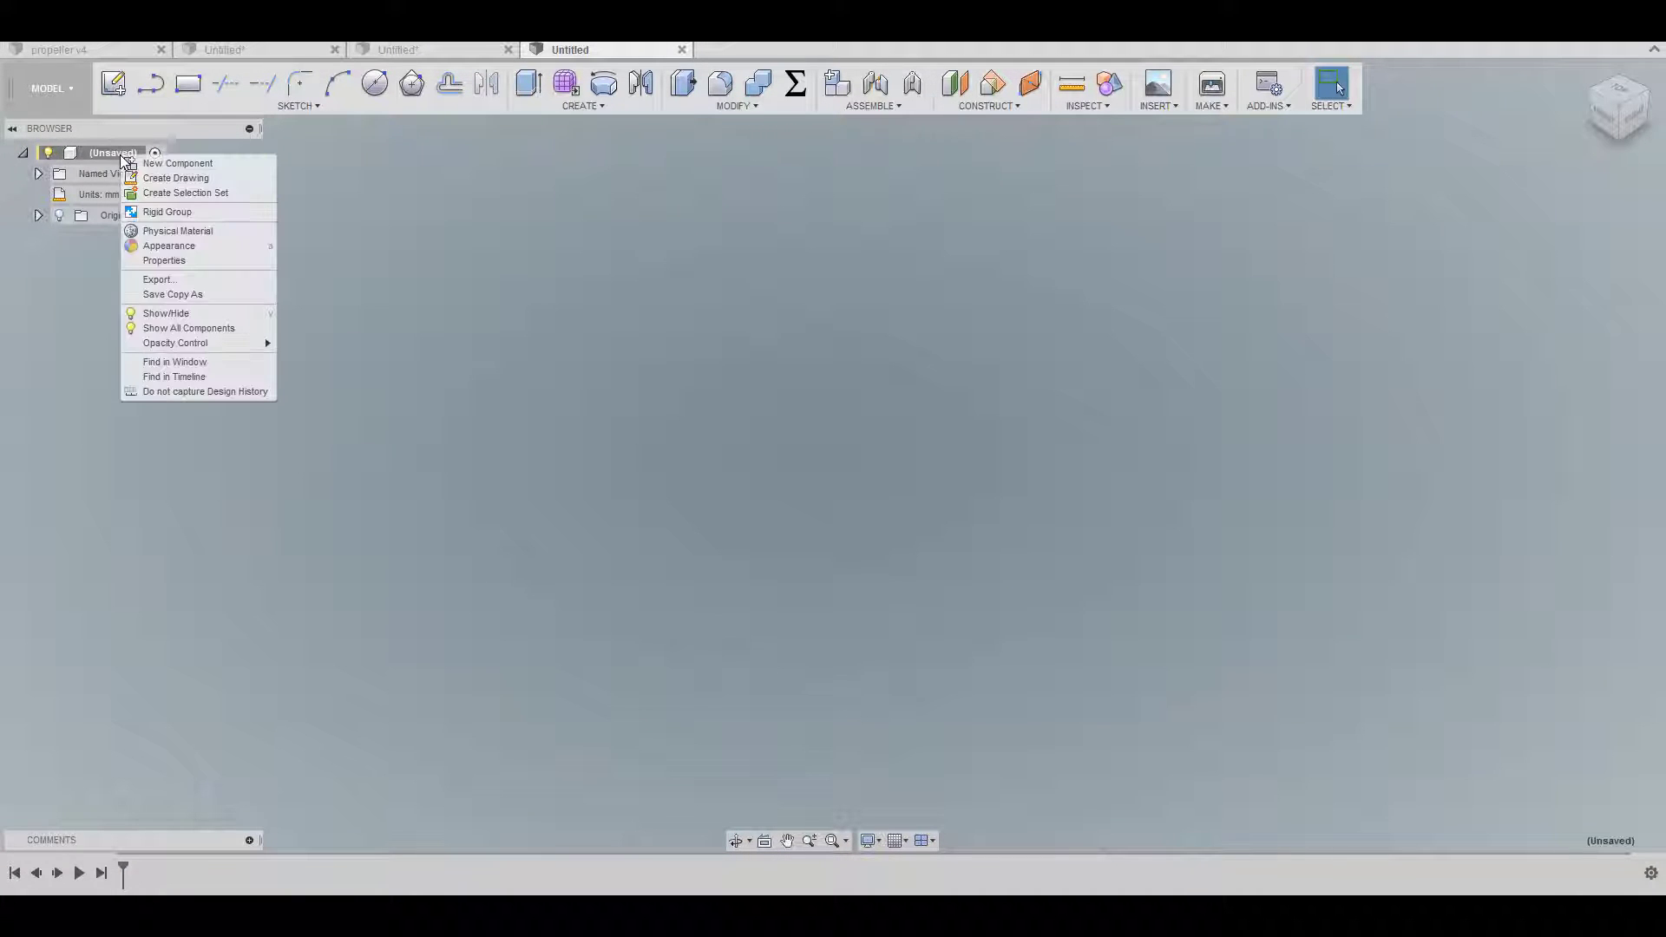
pyautogui.click(180, 165)
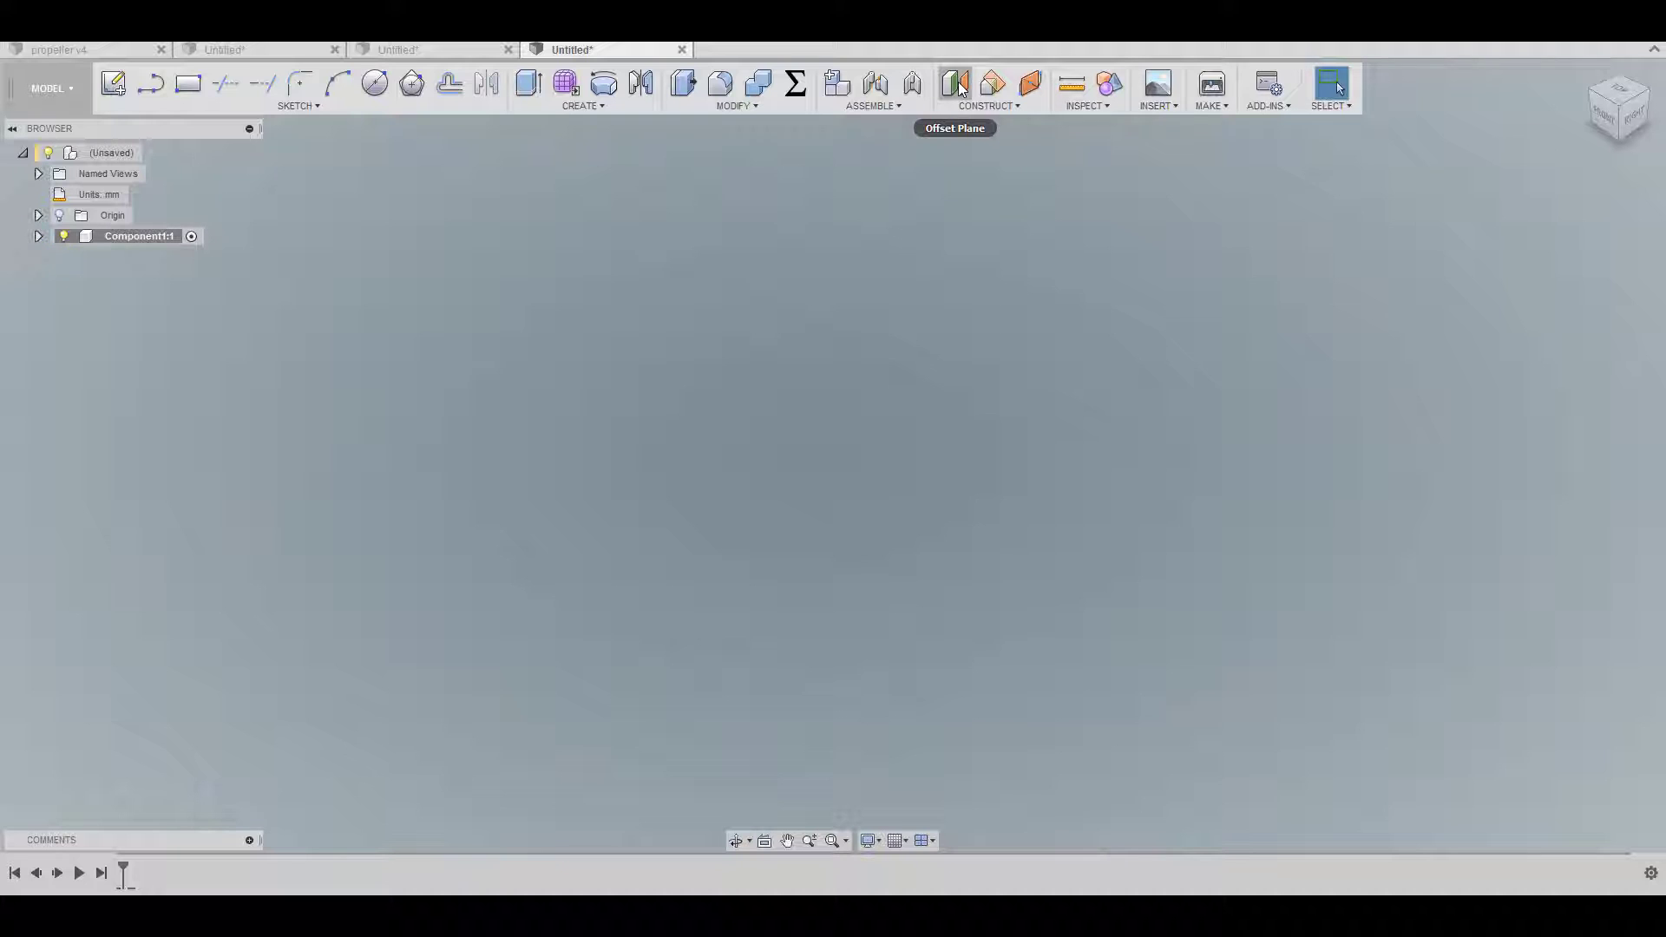
# Step: Create an angled construction plane through the red X origin axis, tilting it freehand in the negative direction
pyautogui.click(998, 107)
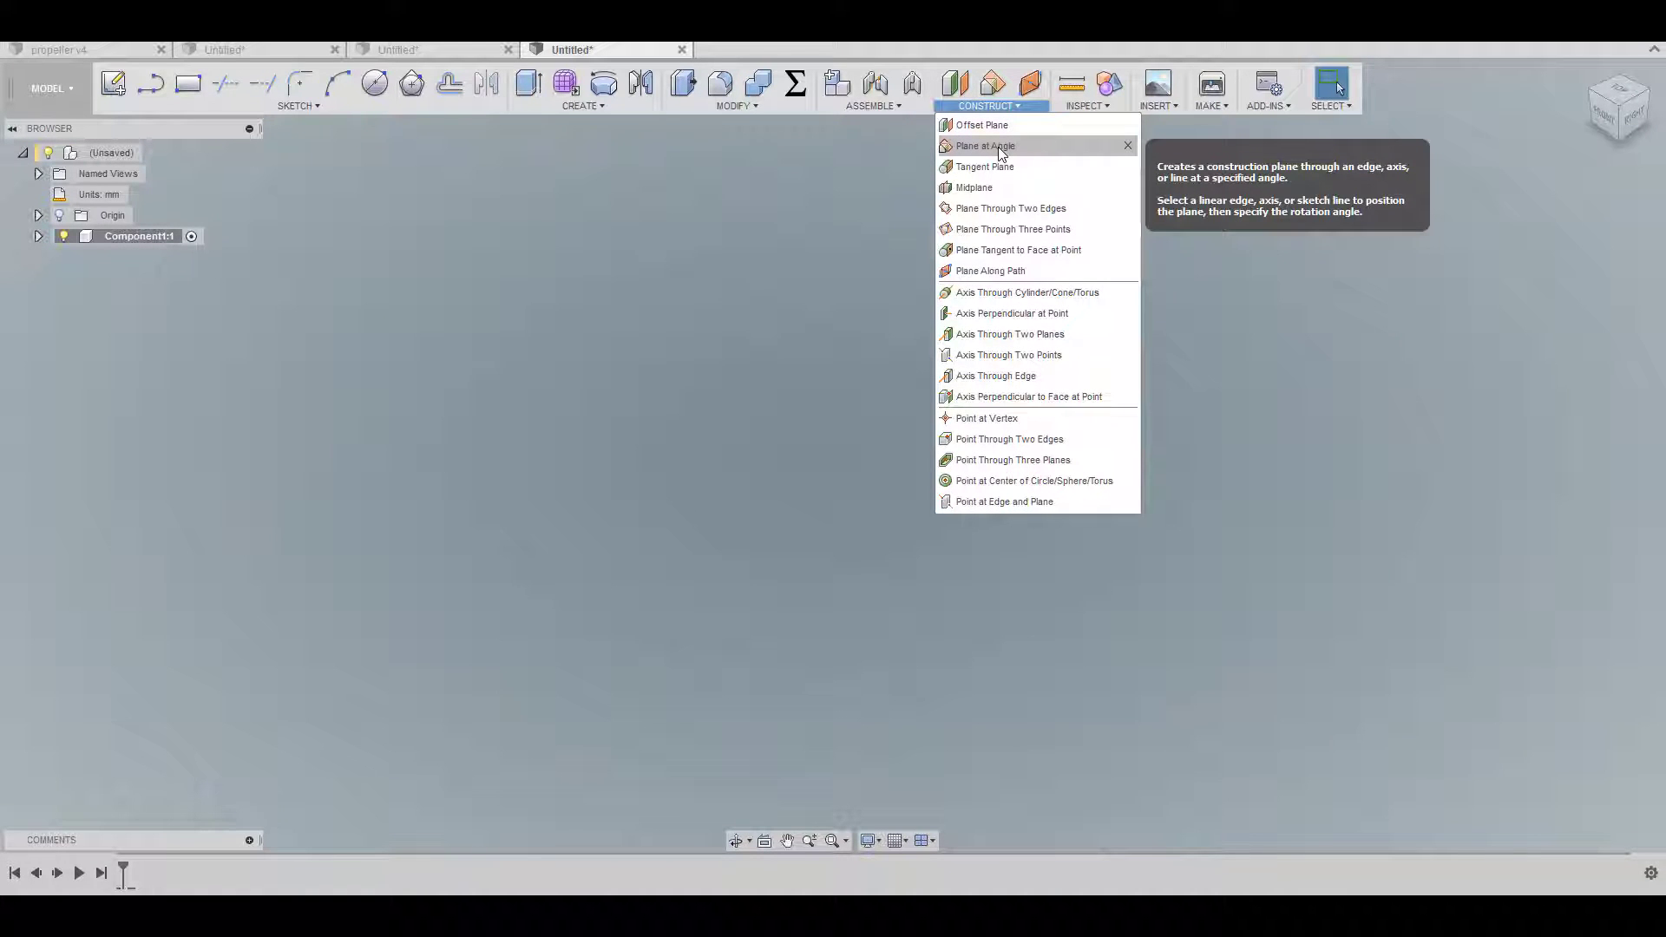
pyautogui.click(998, 148)
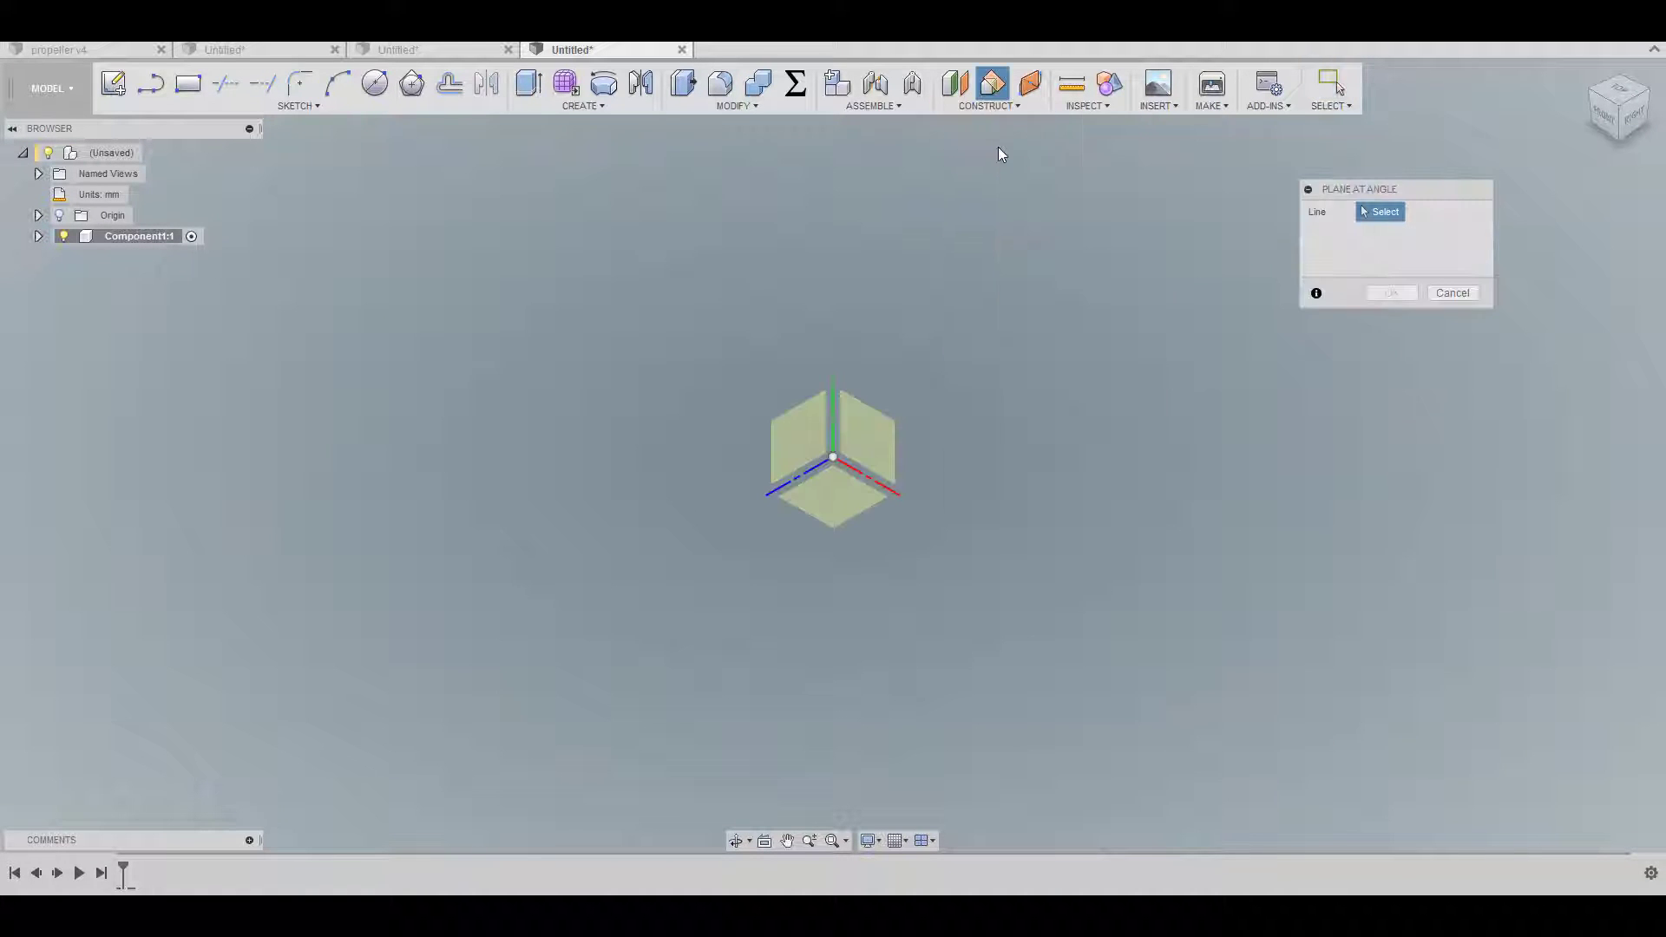
pyautogui.click(892, 493)
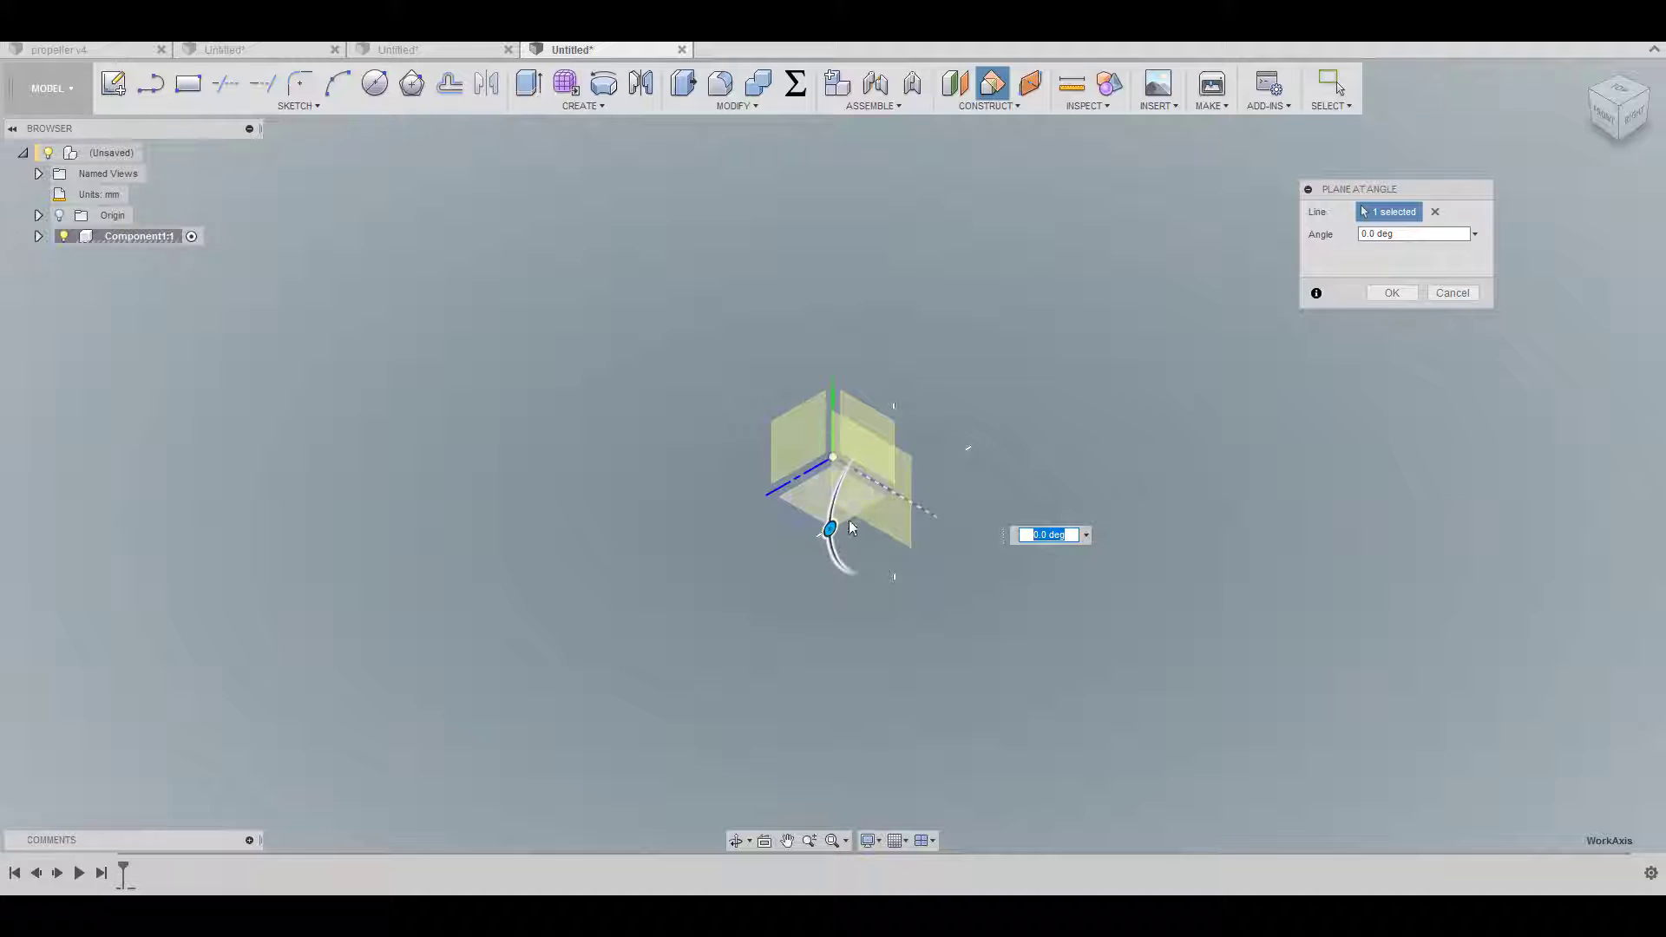
pyautogui.moveTo(829, 528); pyautogui.dragTo(840, 480)
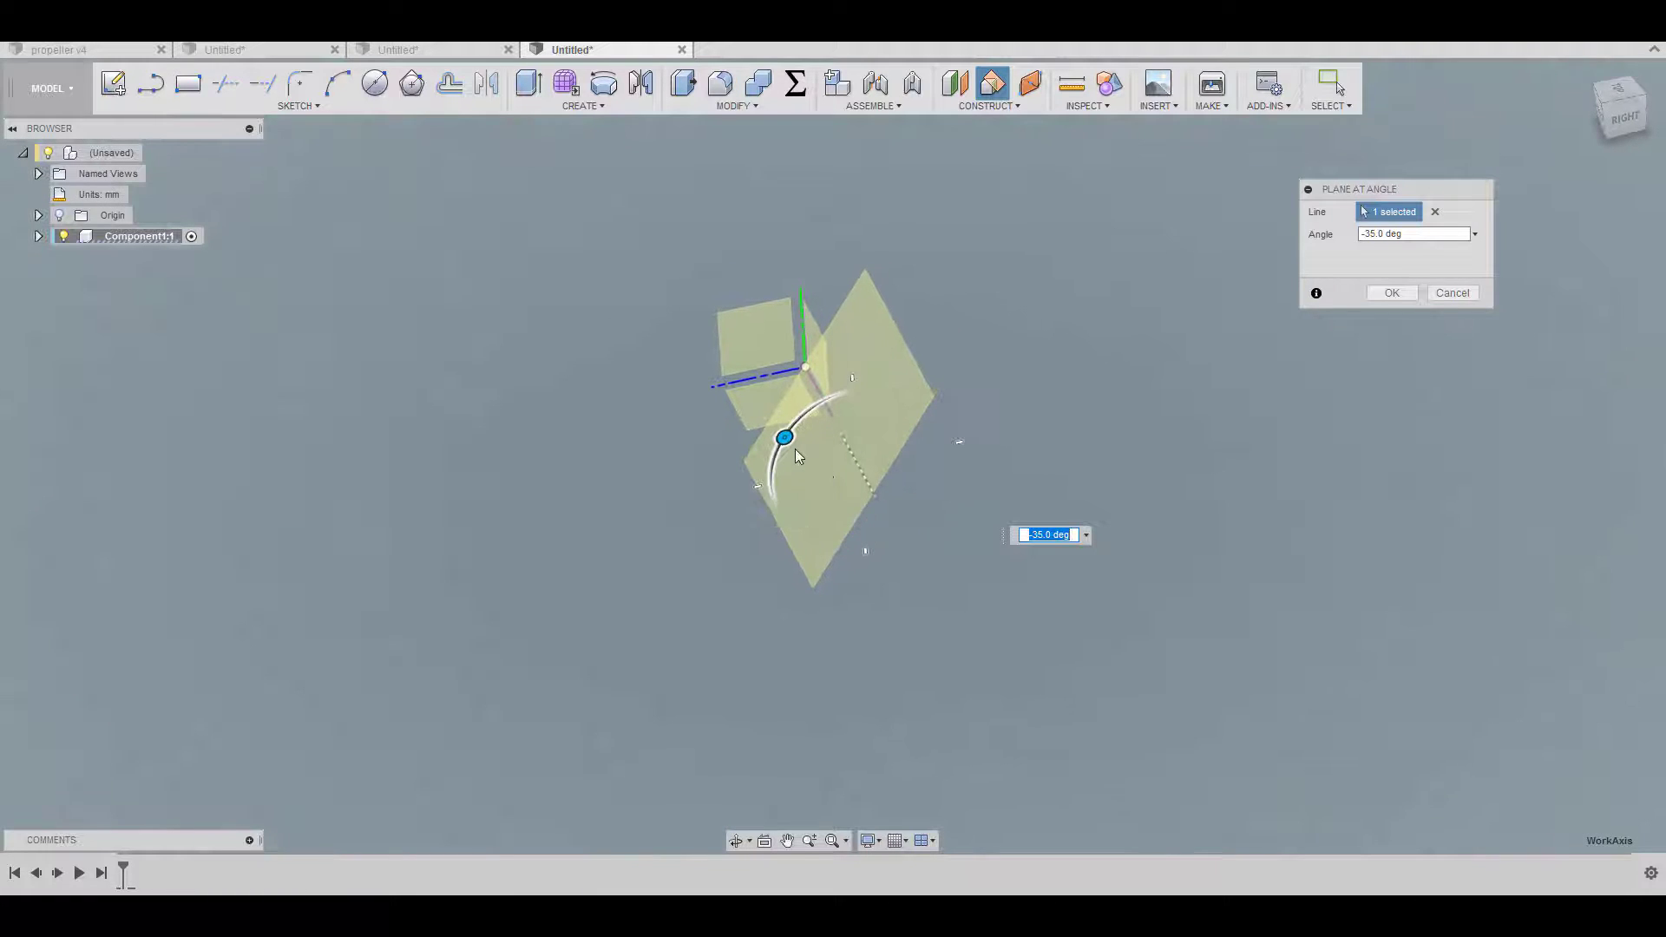
pyautogui.keyDown('shift'); pyautogui.moveTo(783, 439); pyautogui.dragTo(788, 440, button='middle'); pyautogui.keyUp('shift')
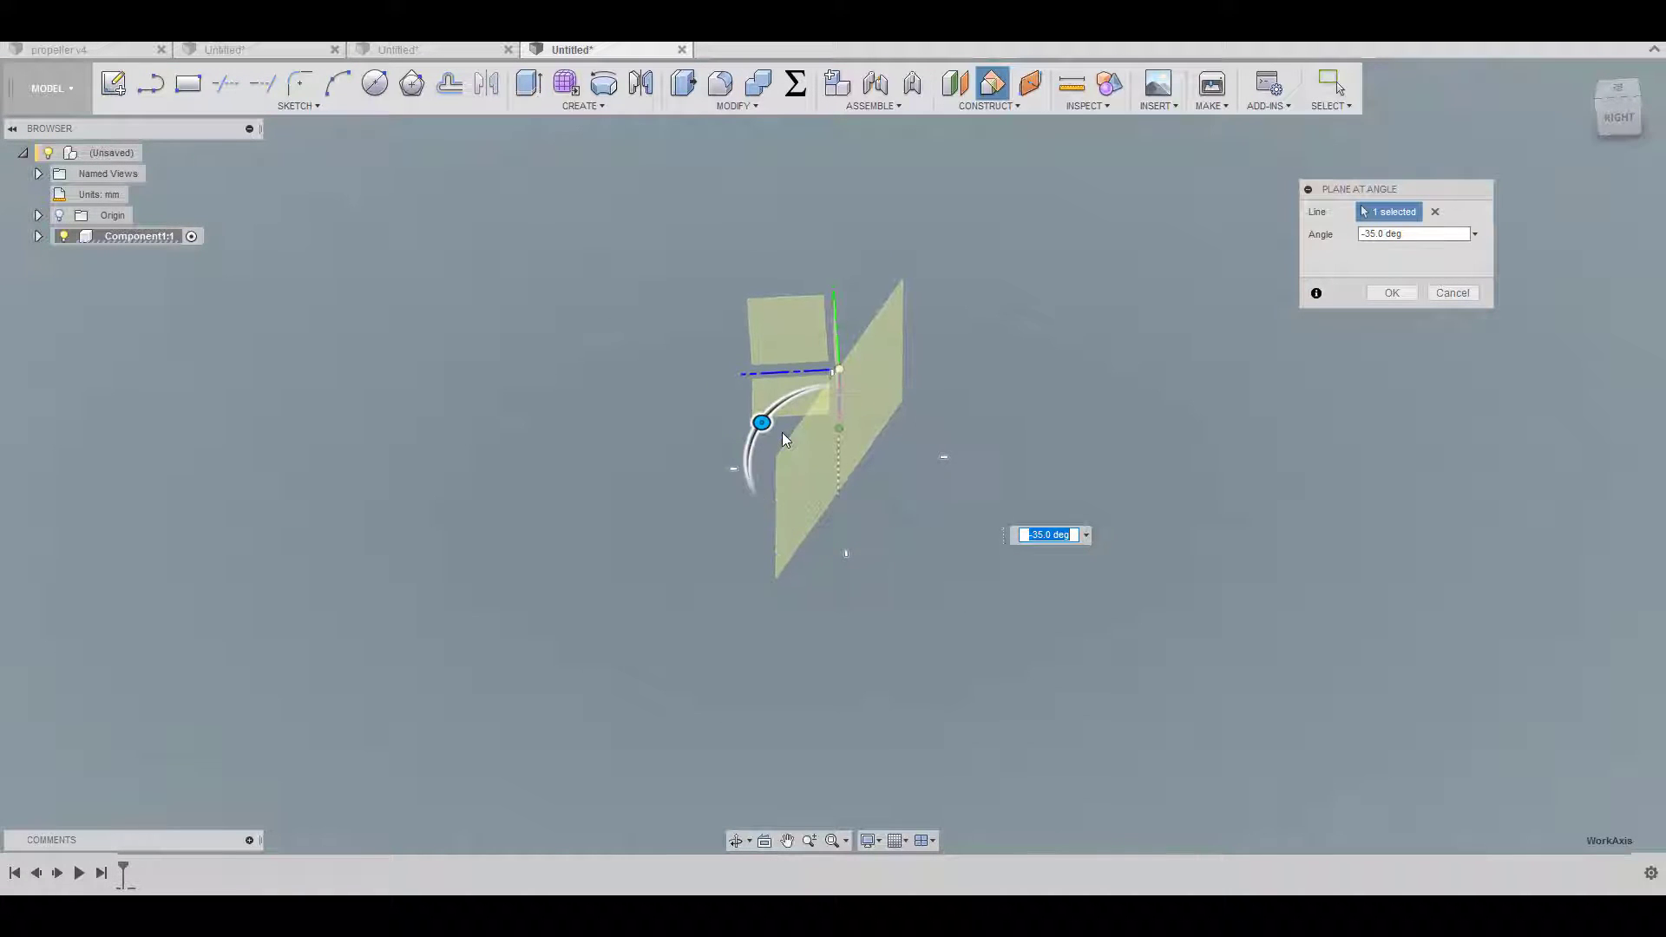
pyautogui.moveTo(770, 428); pyautogui.dragTo(792, 419)
pyautogui.click(1391, 294)
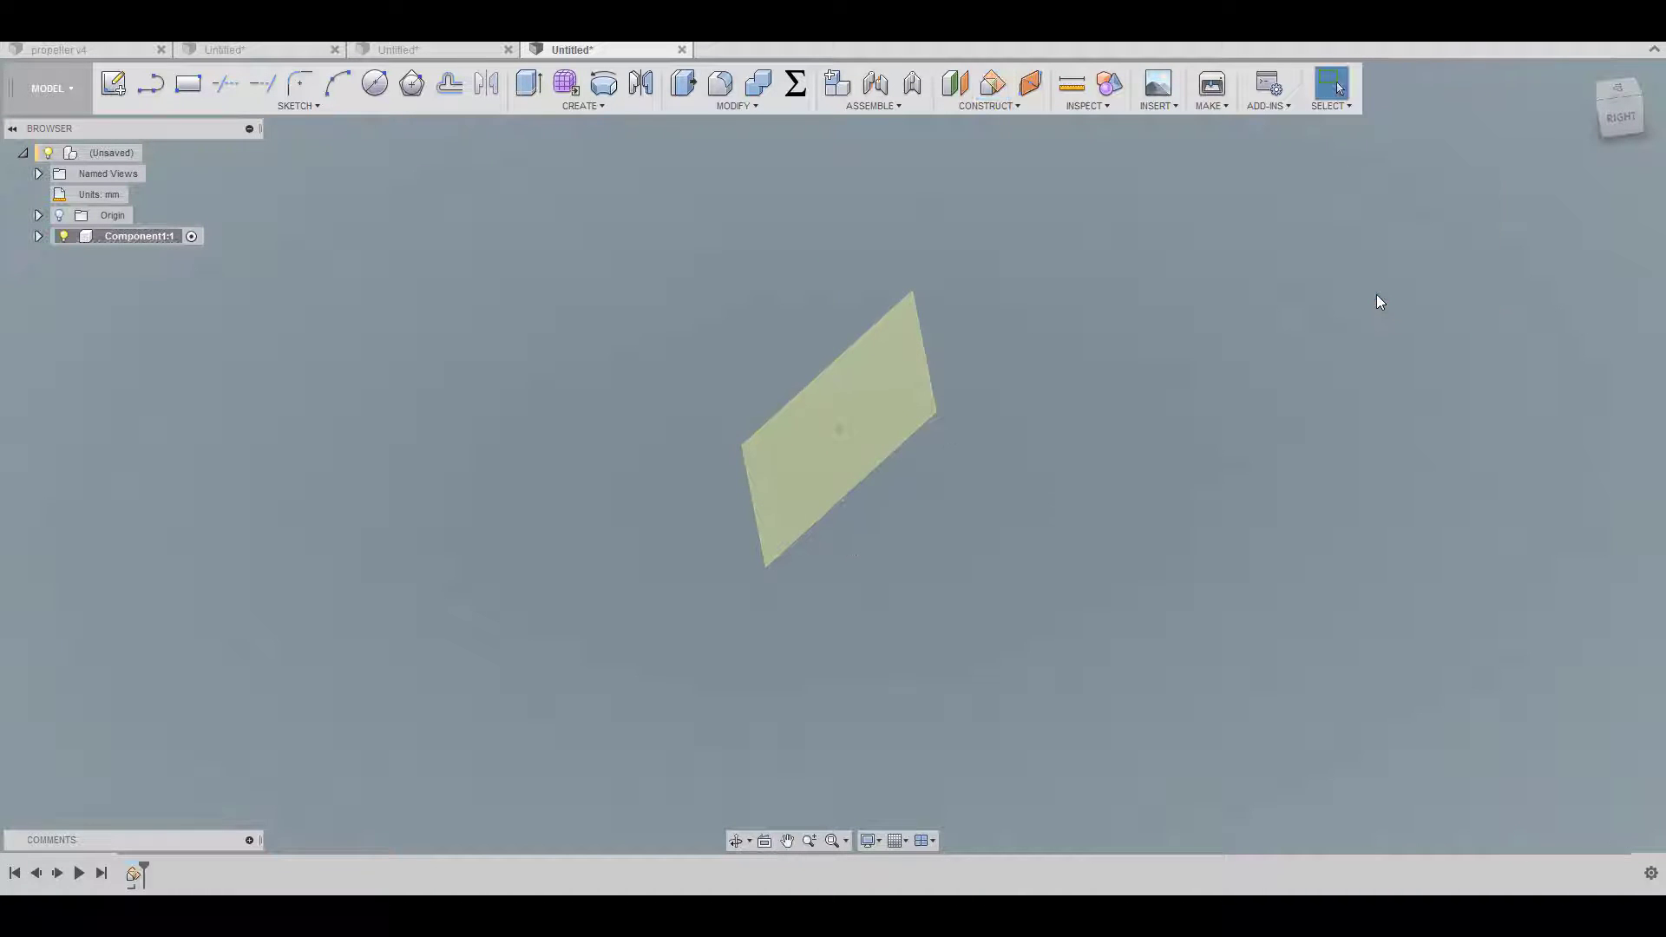
# Step: Start a sketch on the angled plane and draw a 50 mm diameter circle centred on the origin
pyautogui.click(113, 83)
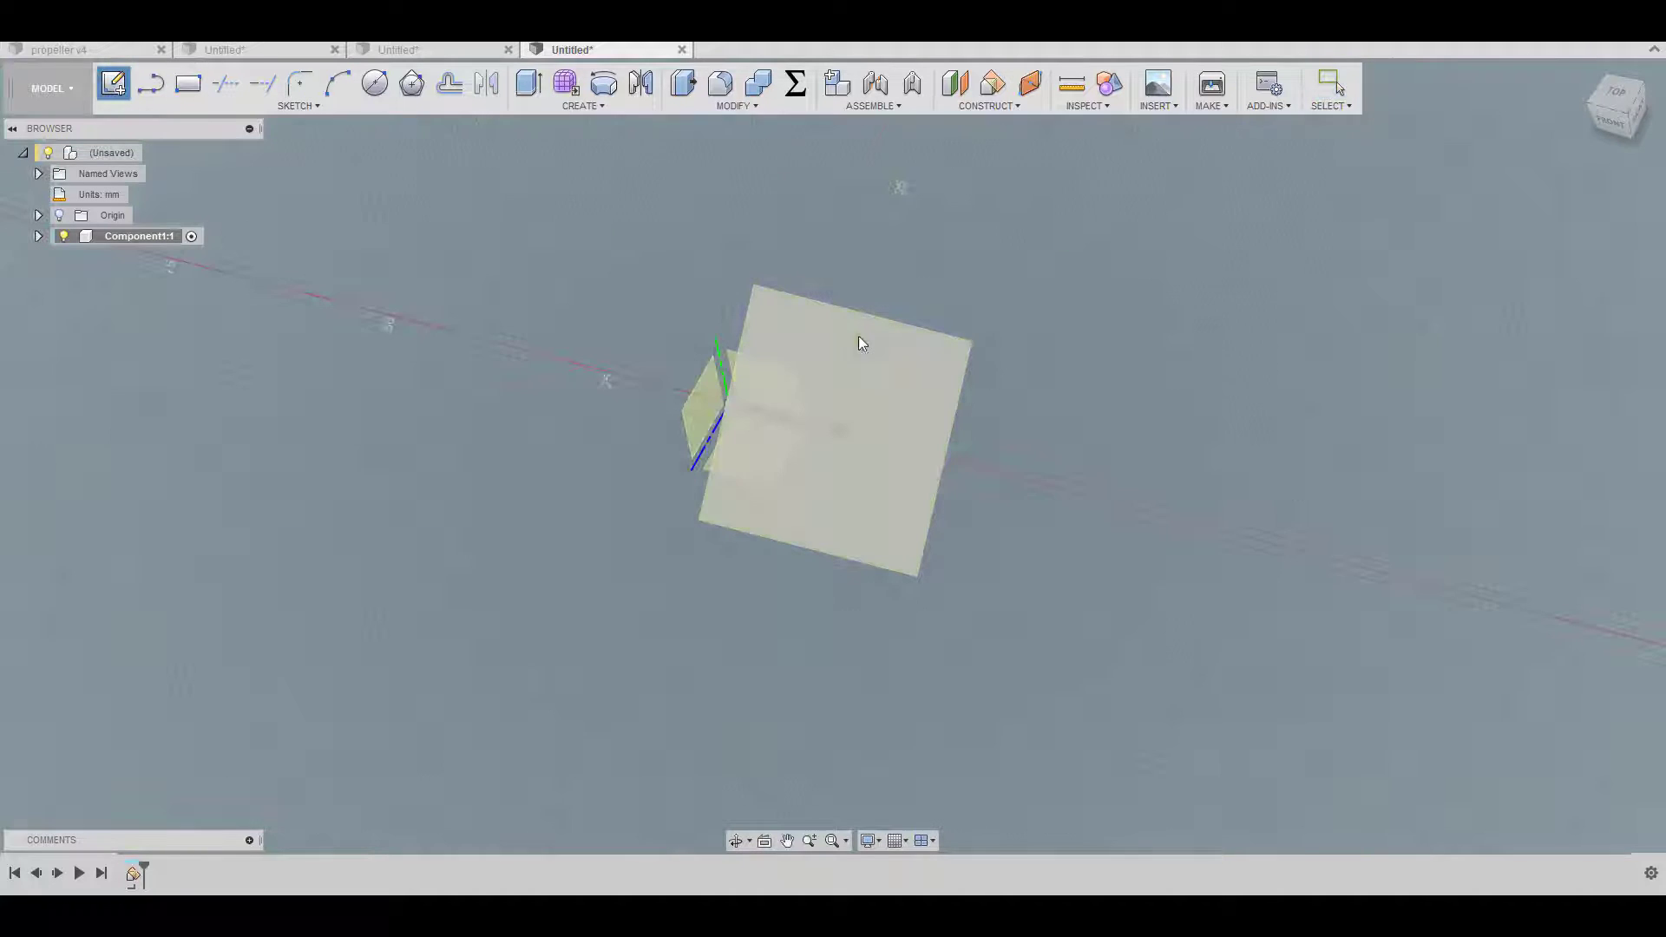
pyautogui.click(885, 378)
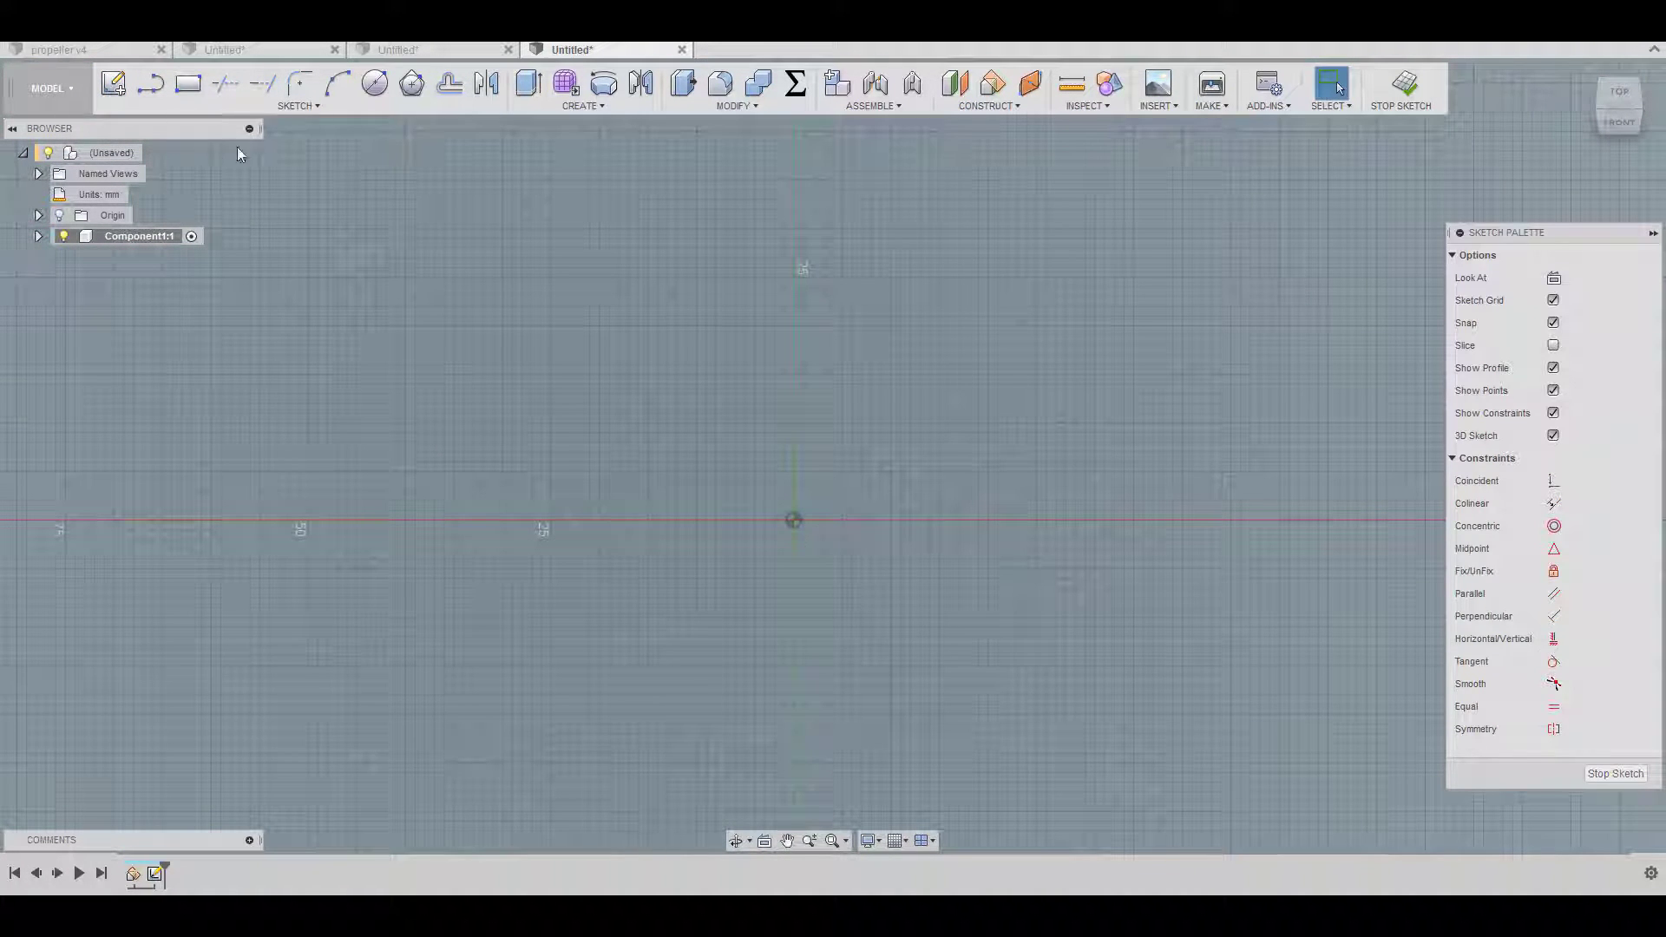
pyautogui.click(376, 86)
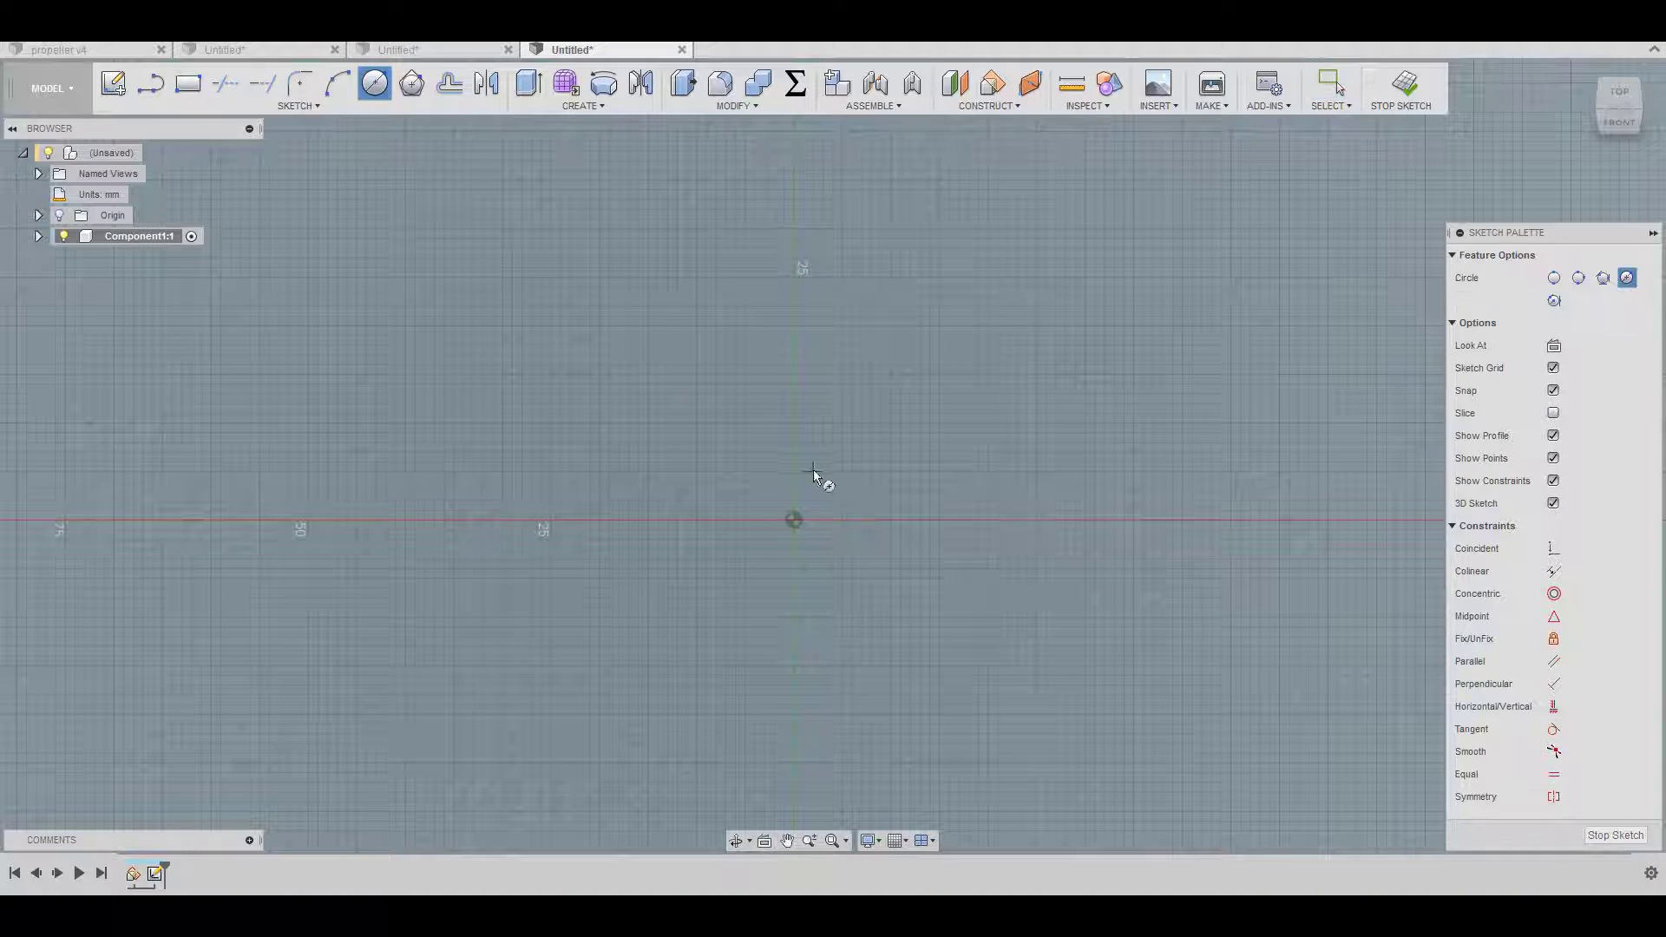
pyautogui.click(796, 520)
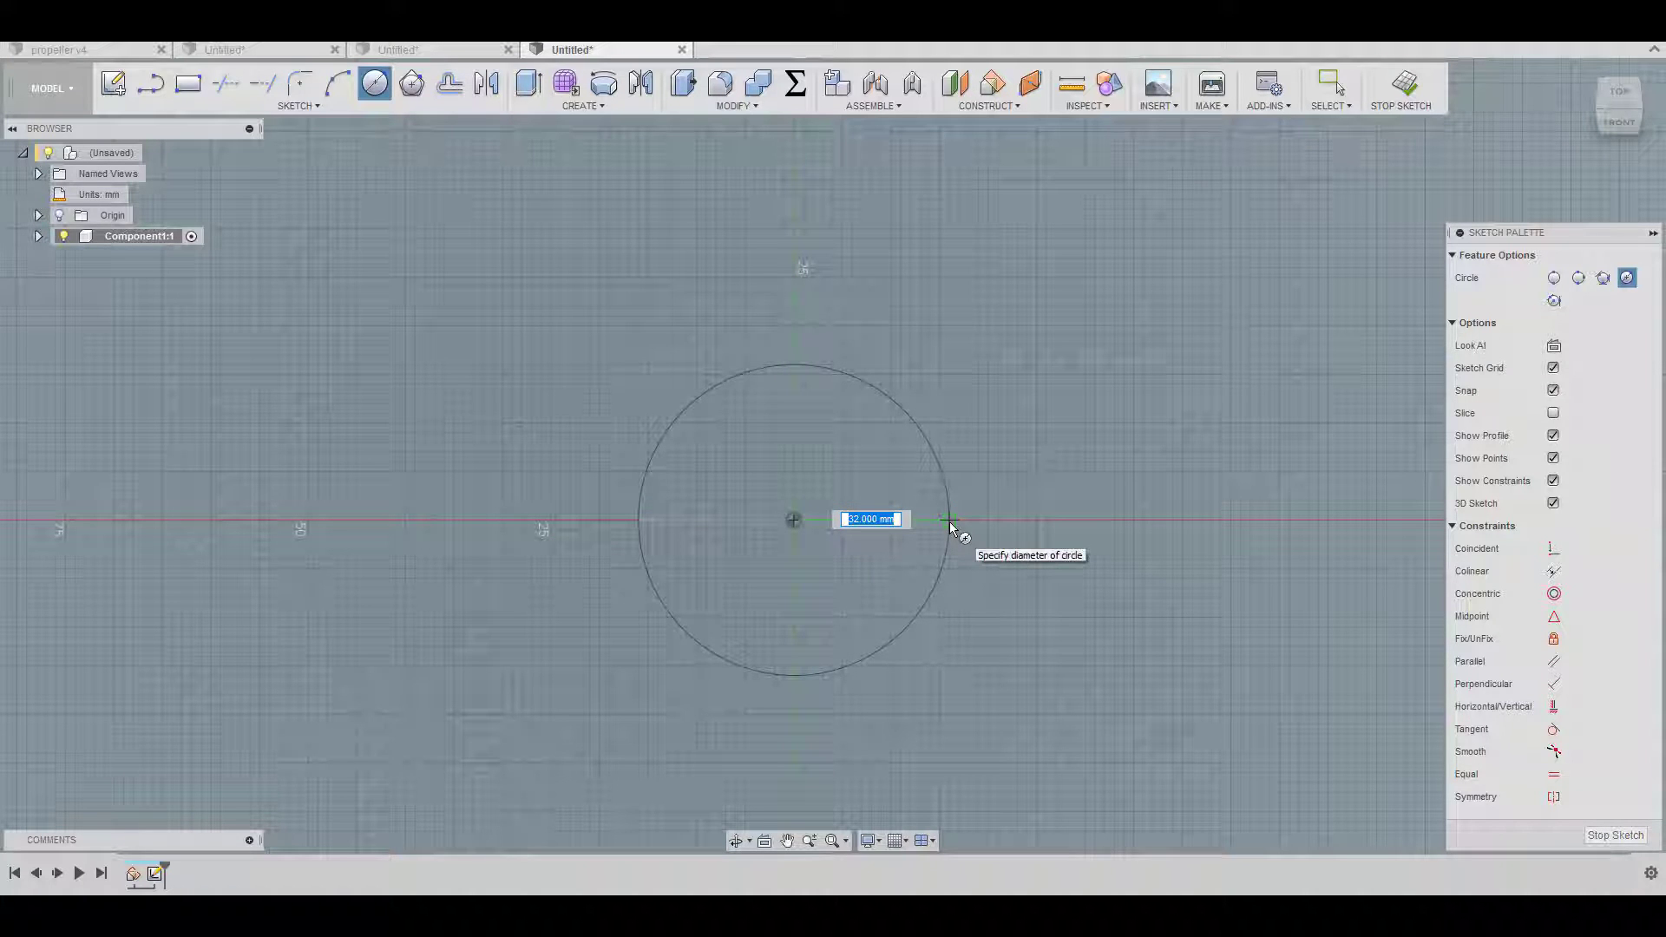
pyautogui.write('50')
pyautogui.press('Return')
pyautogui.press('Escape')
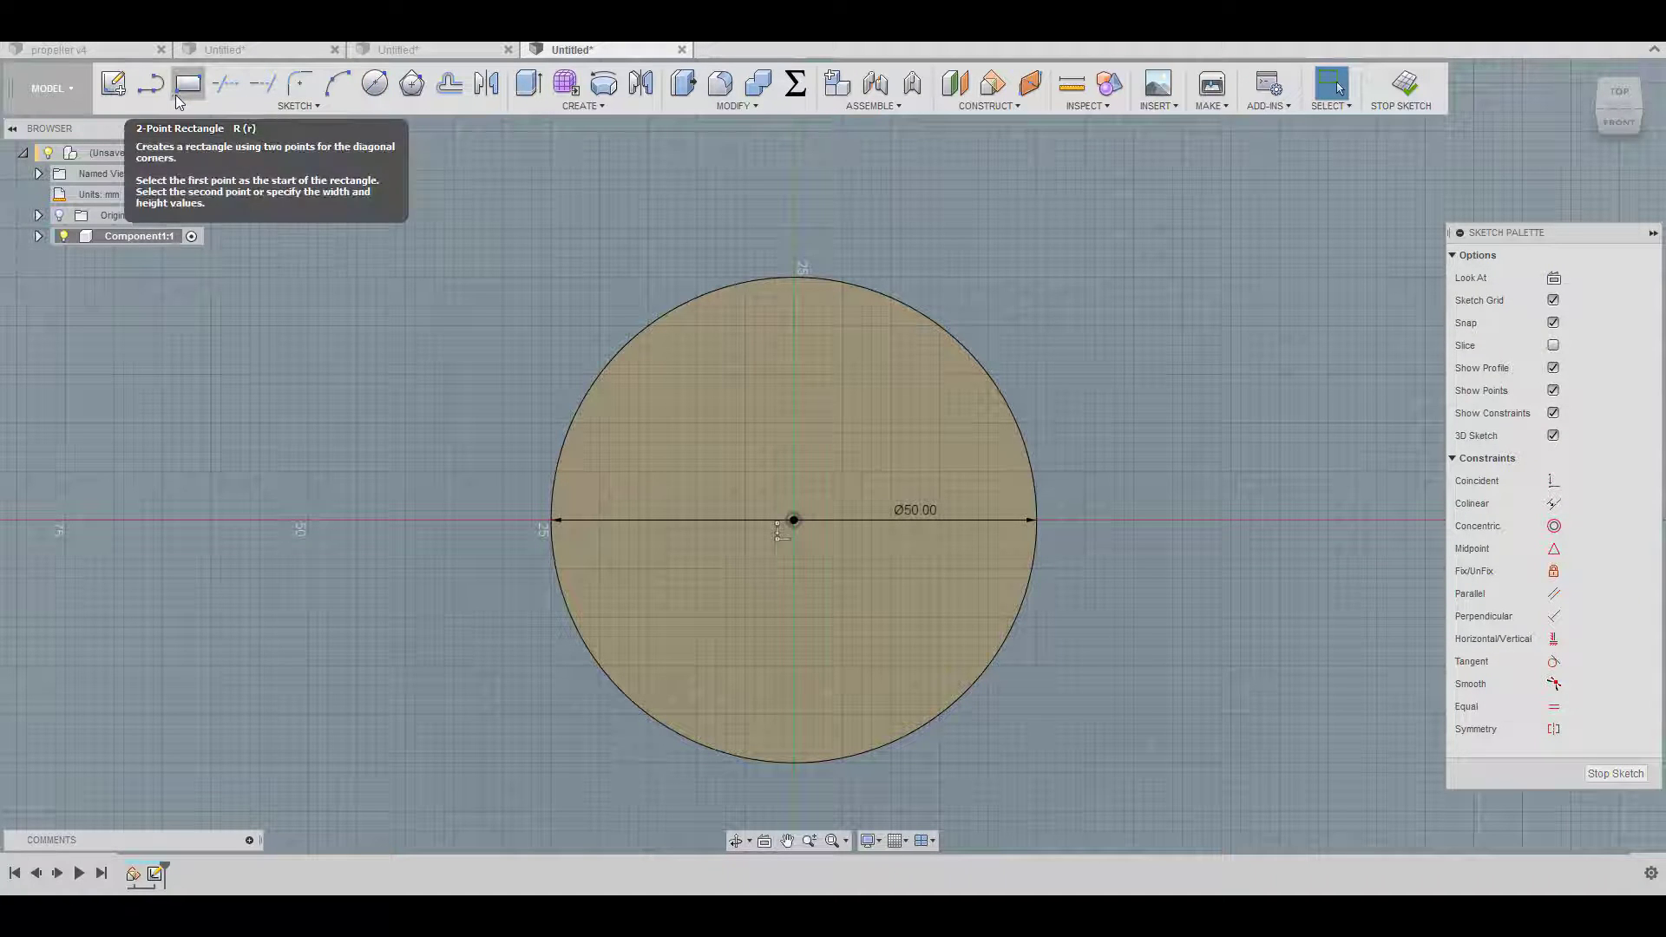
# Step: Draw three lines from the circle's centre to its edge: one diagonally up right, one horizontal and one diagonally down right
pyautogui.press('l')
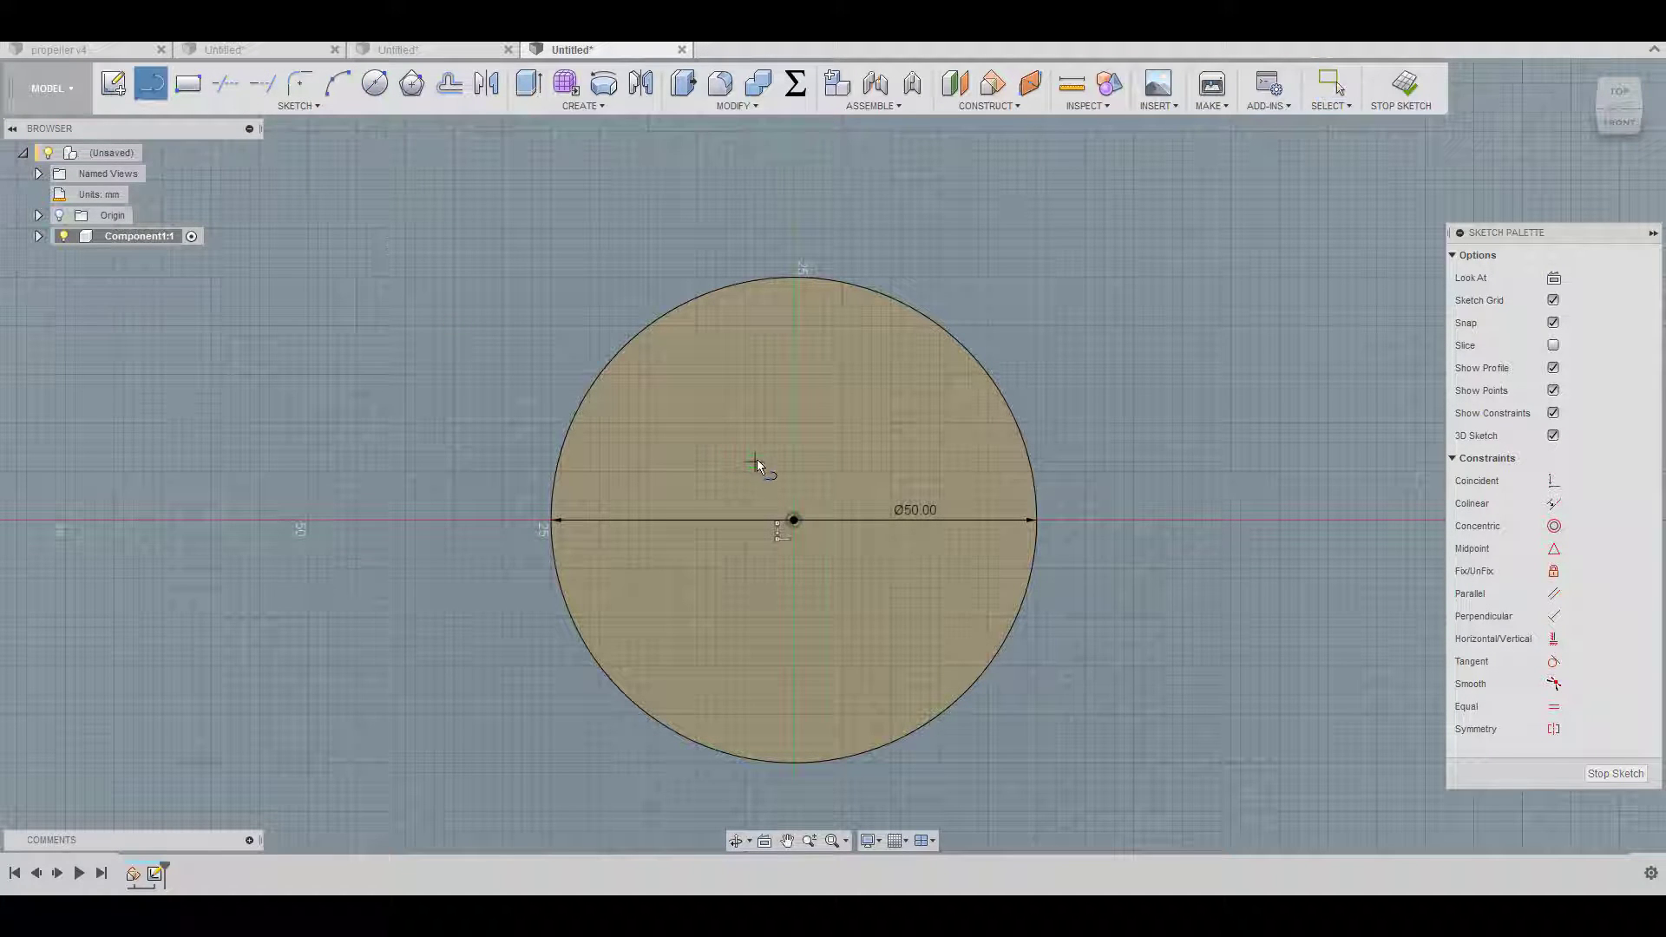
pyautogui.click(794, 520)
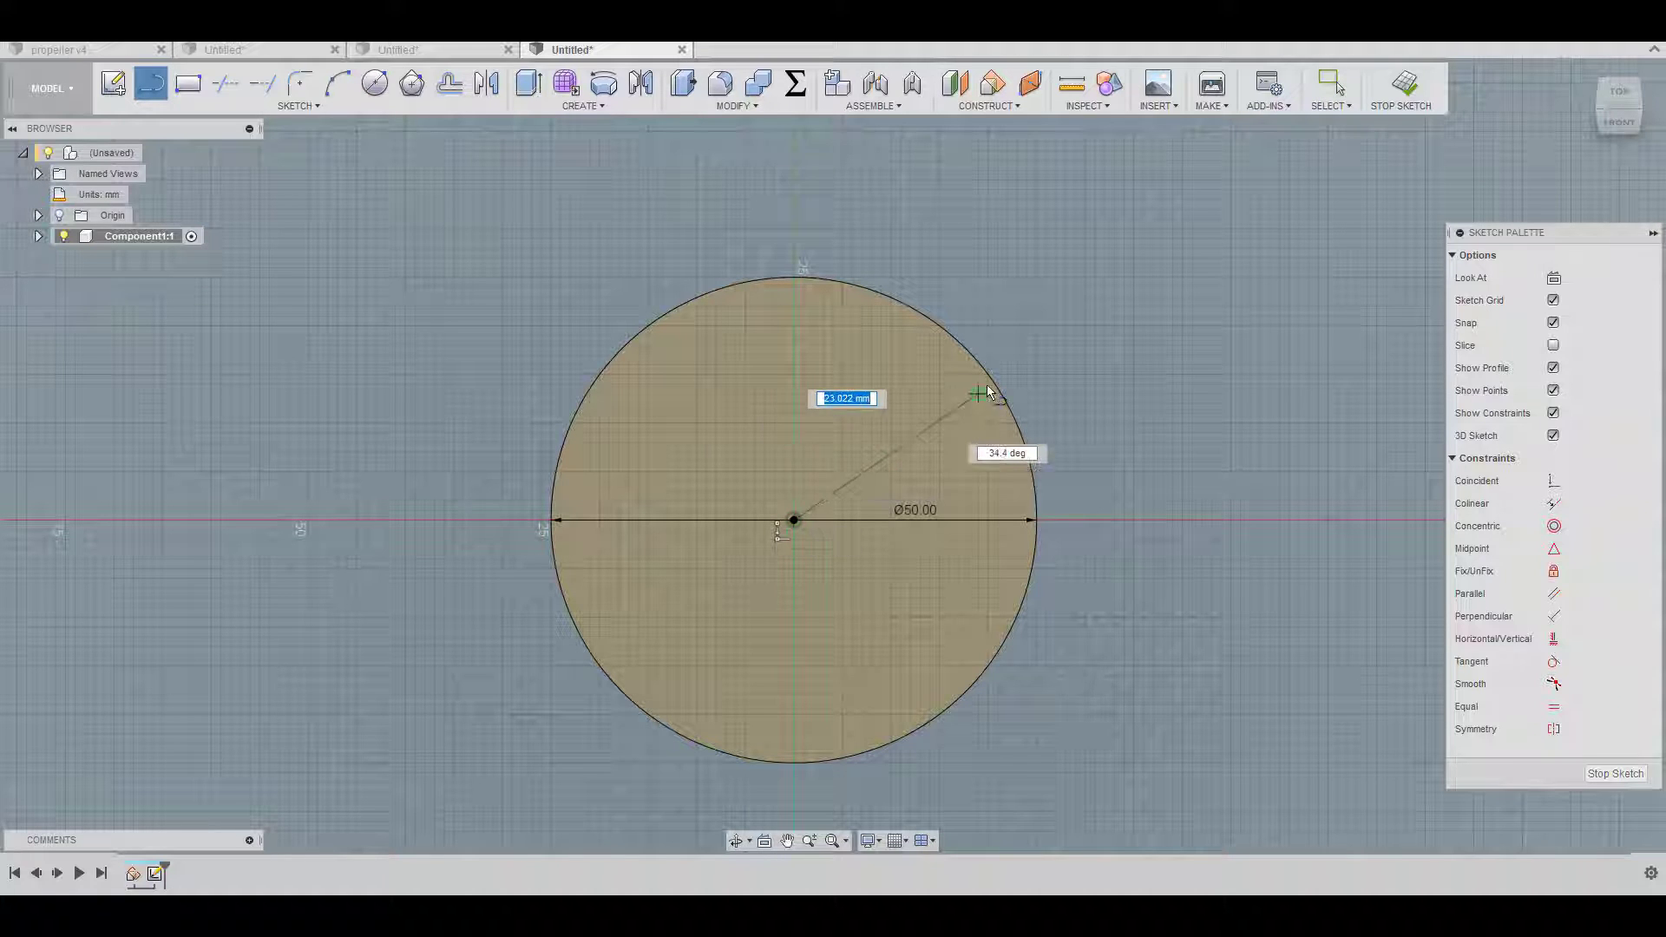
pyautogui.doubleClick(981, 366)
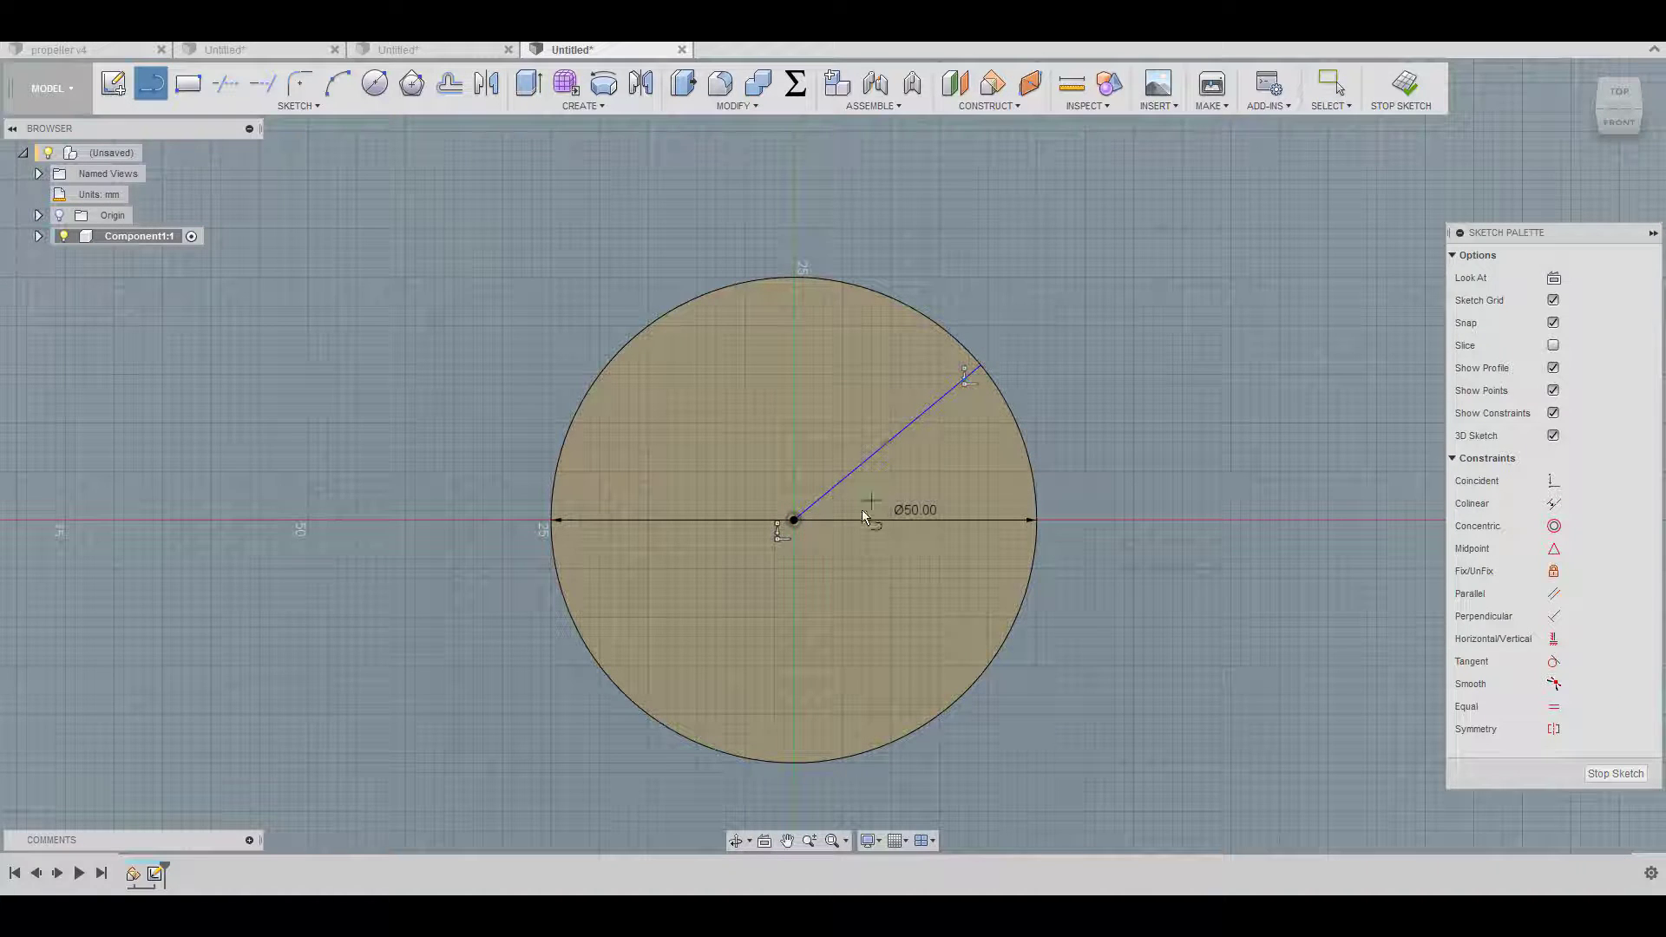
pyautogui.click(794, 520)
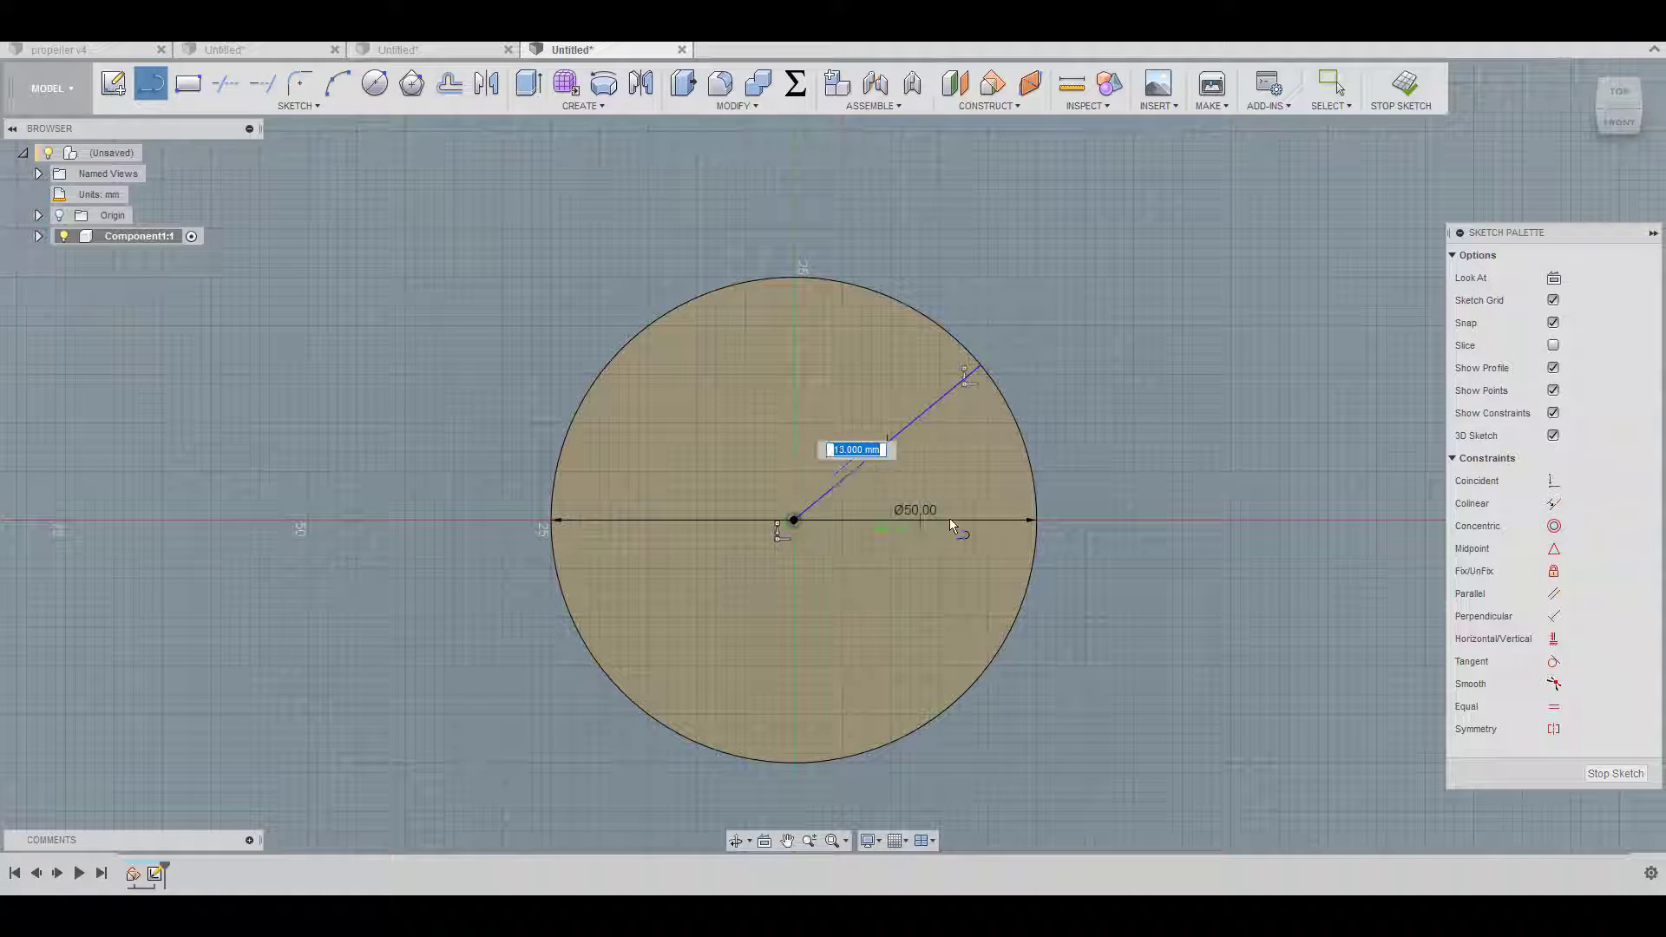
pyautogui.doubleClick(1035, 520)
pyautogui.click(794, 520)
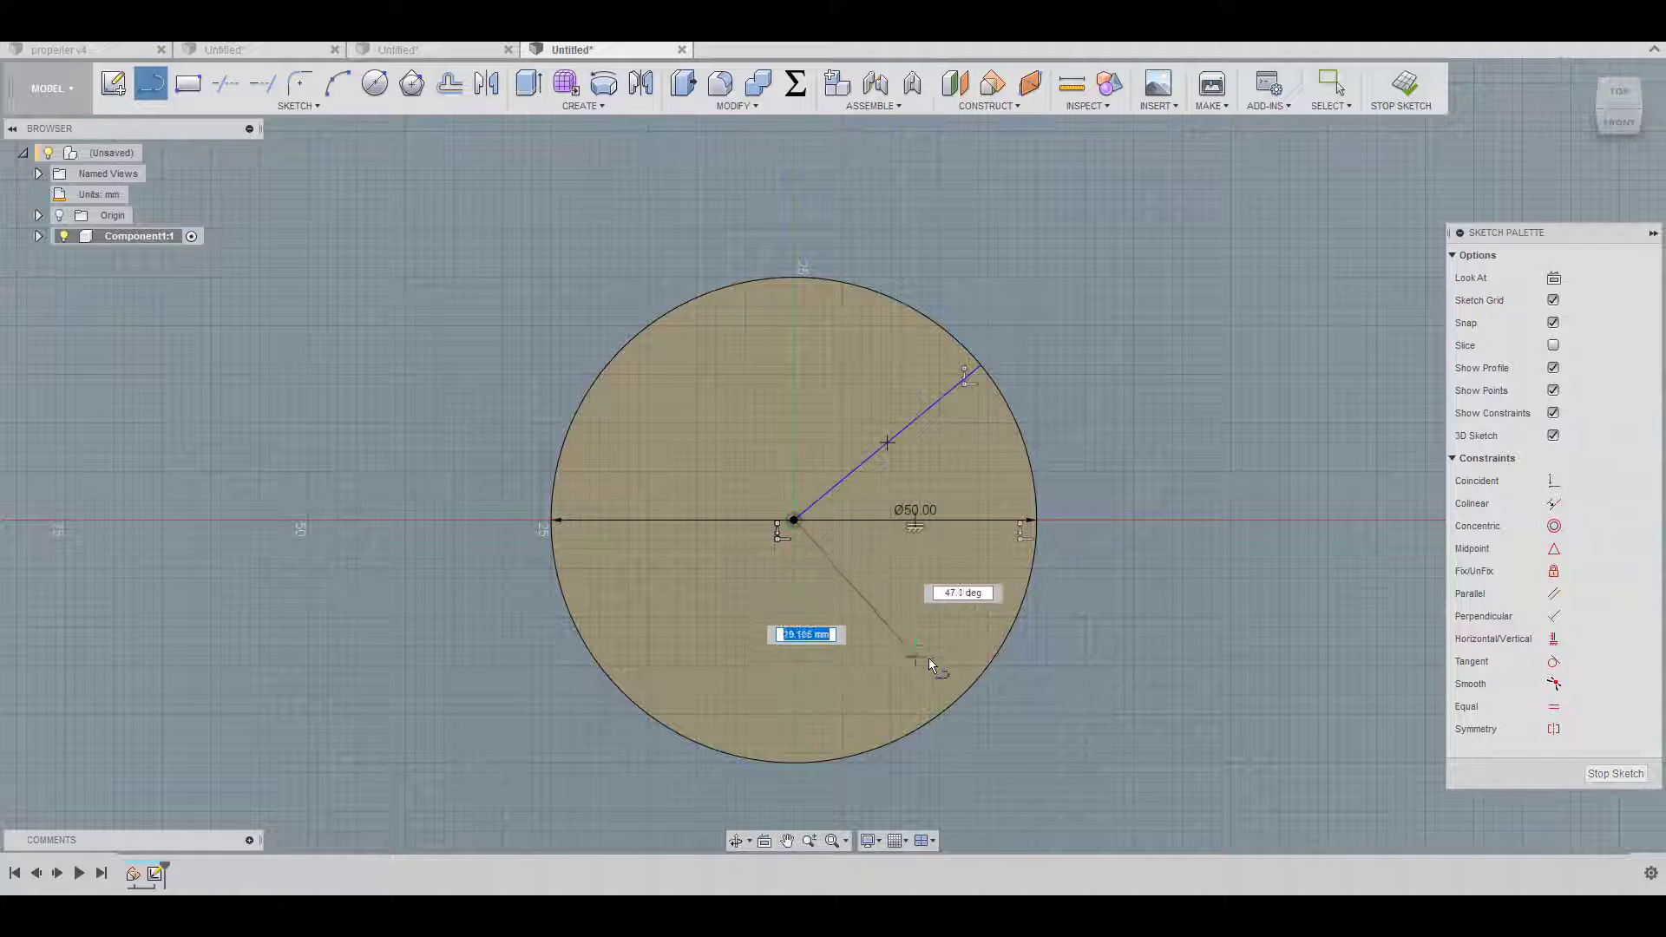
pyautogui.doubleClick(961, 693)
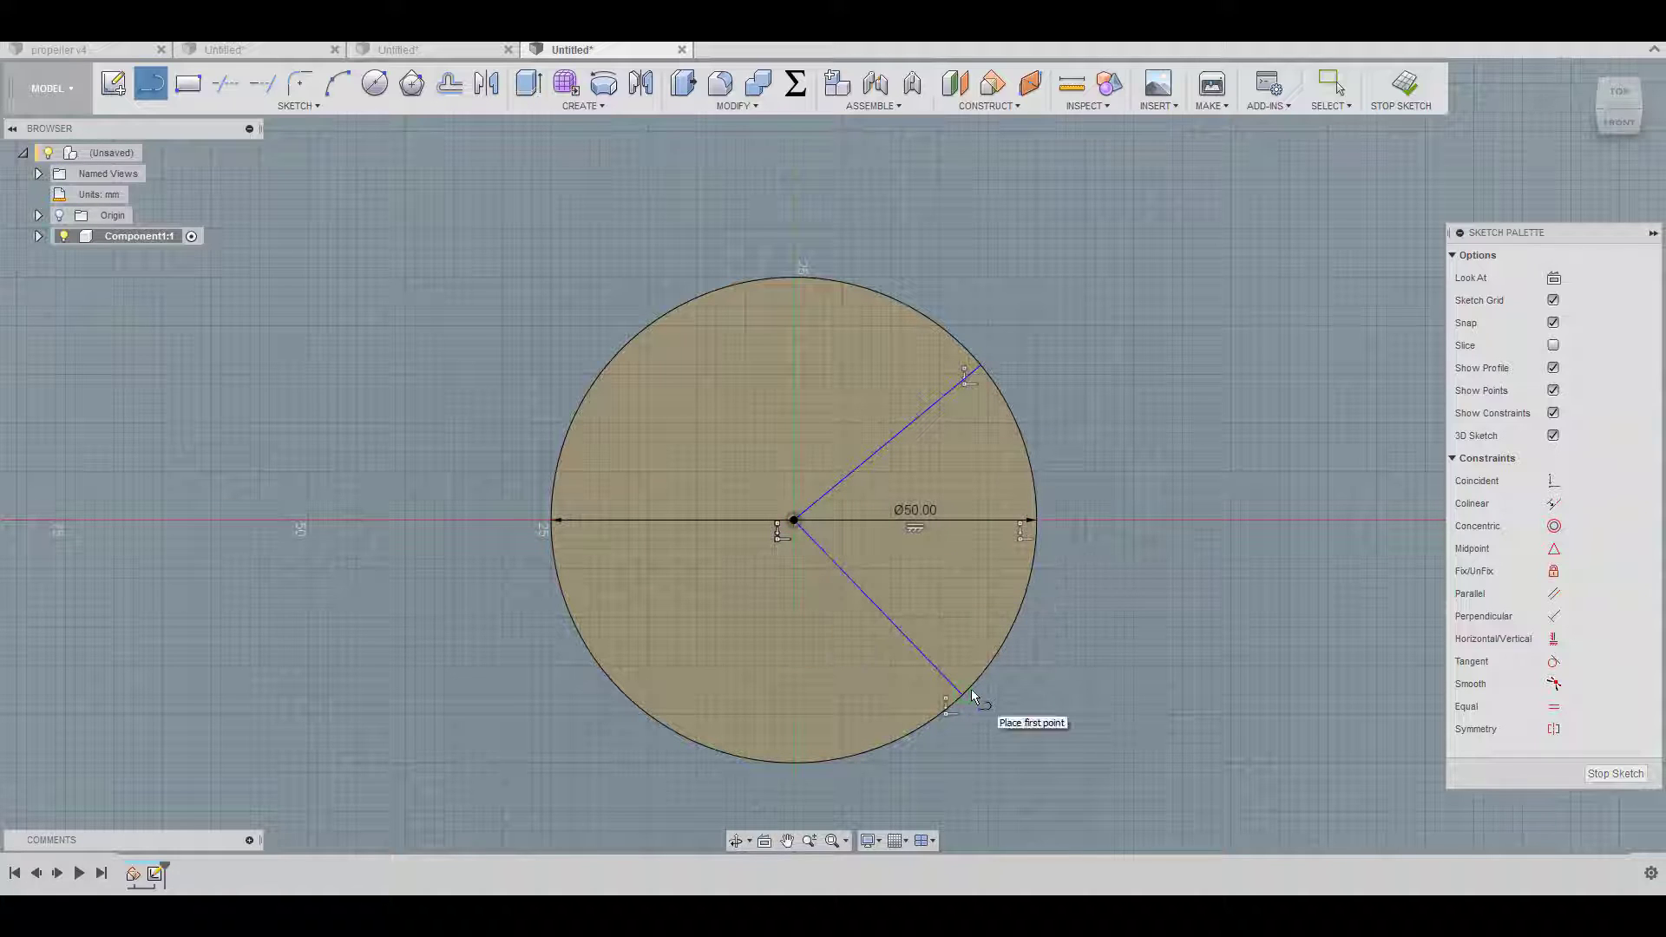
pyautogui.press('Escape')
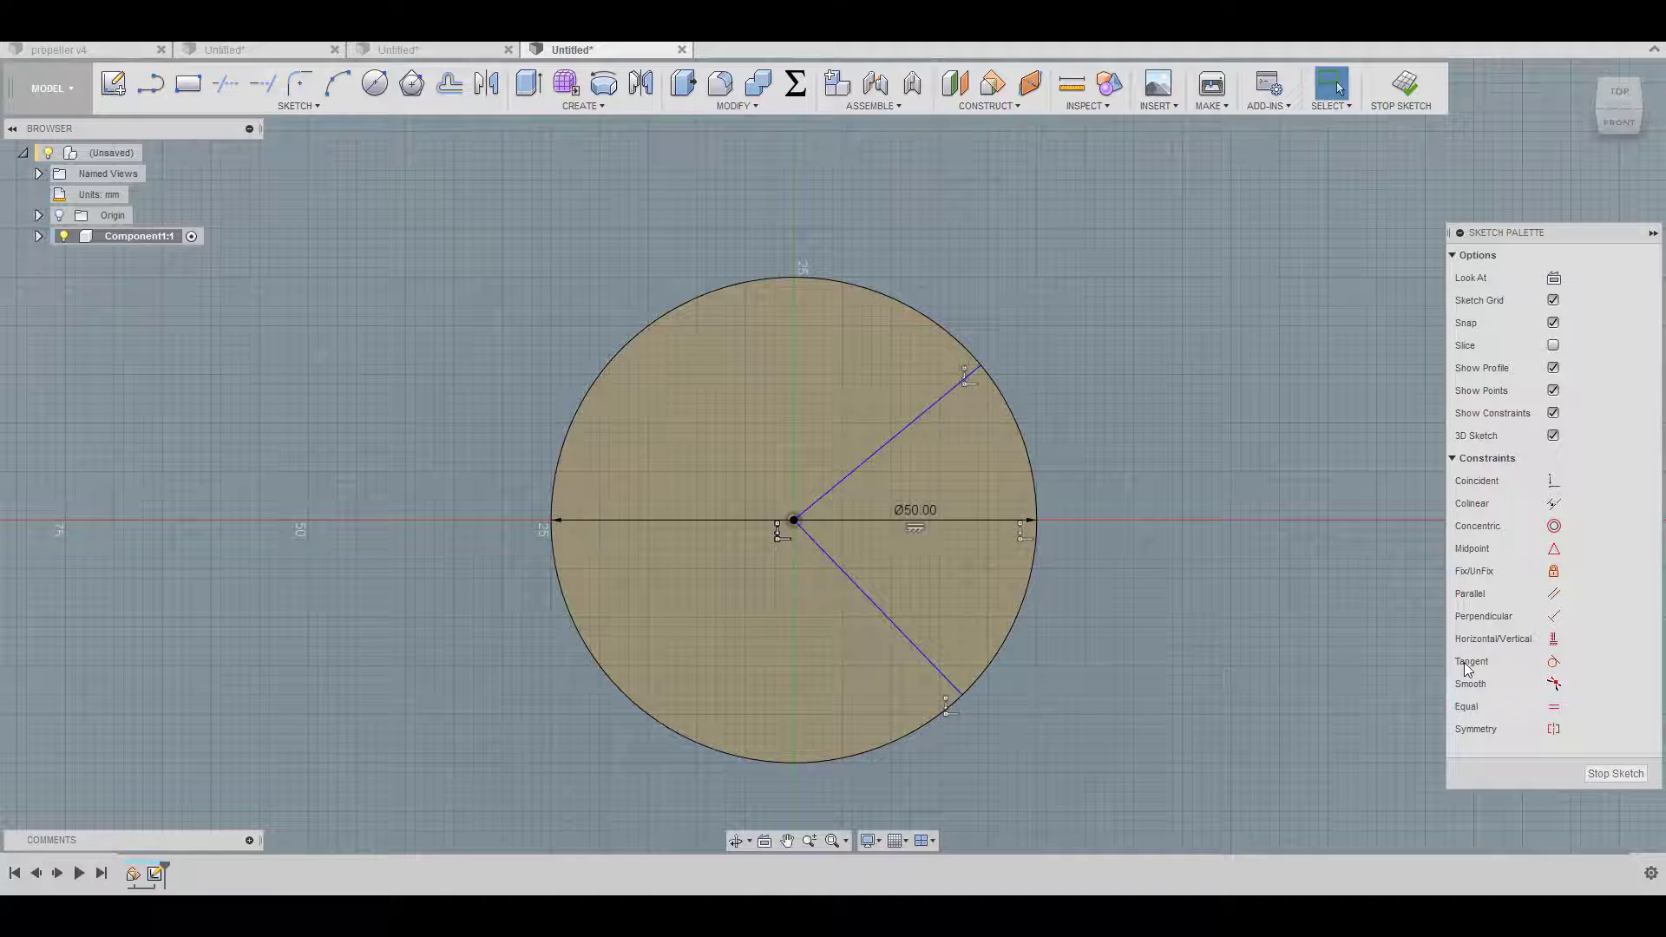
# Step: Apply a Symmetry constraint to the two diagonal lines about the horizontal centre line
pyautogui.click(1553, 729)
pyautogui.click(932, 410)
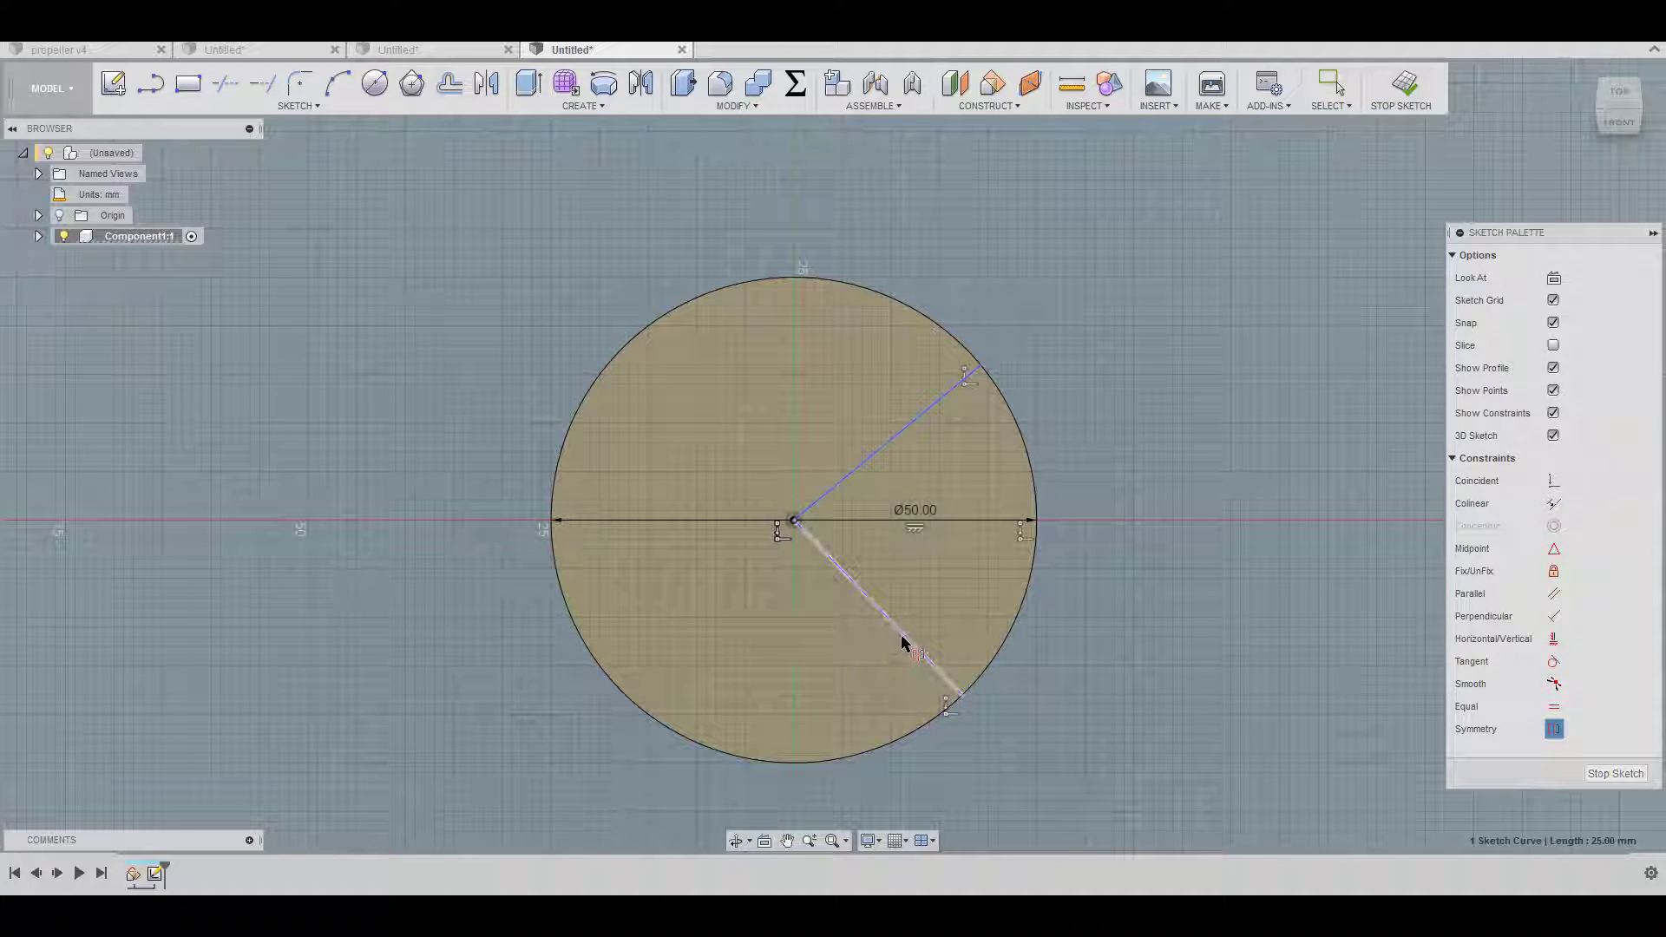
pyautogui.click(902, 641)
pyautogui.click(954, 522)
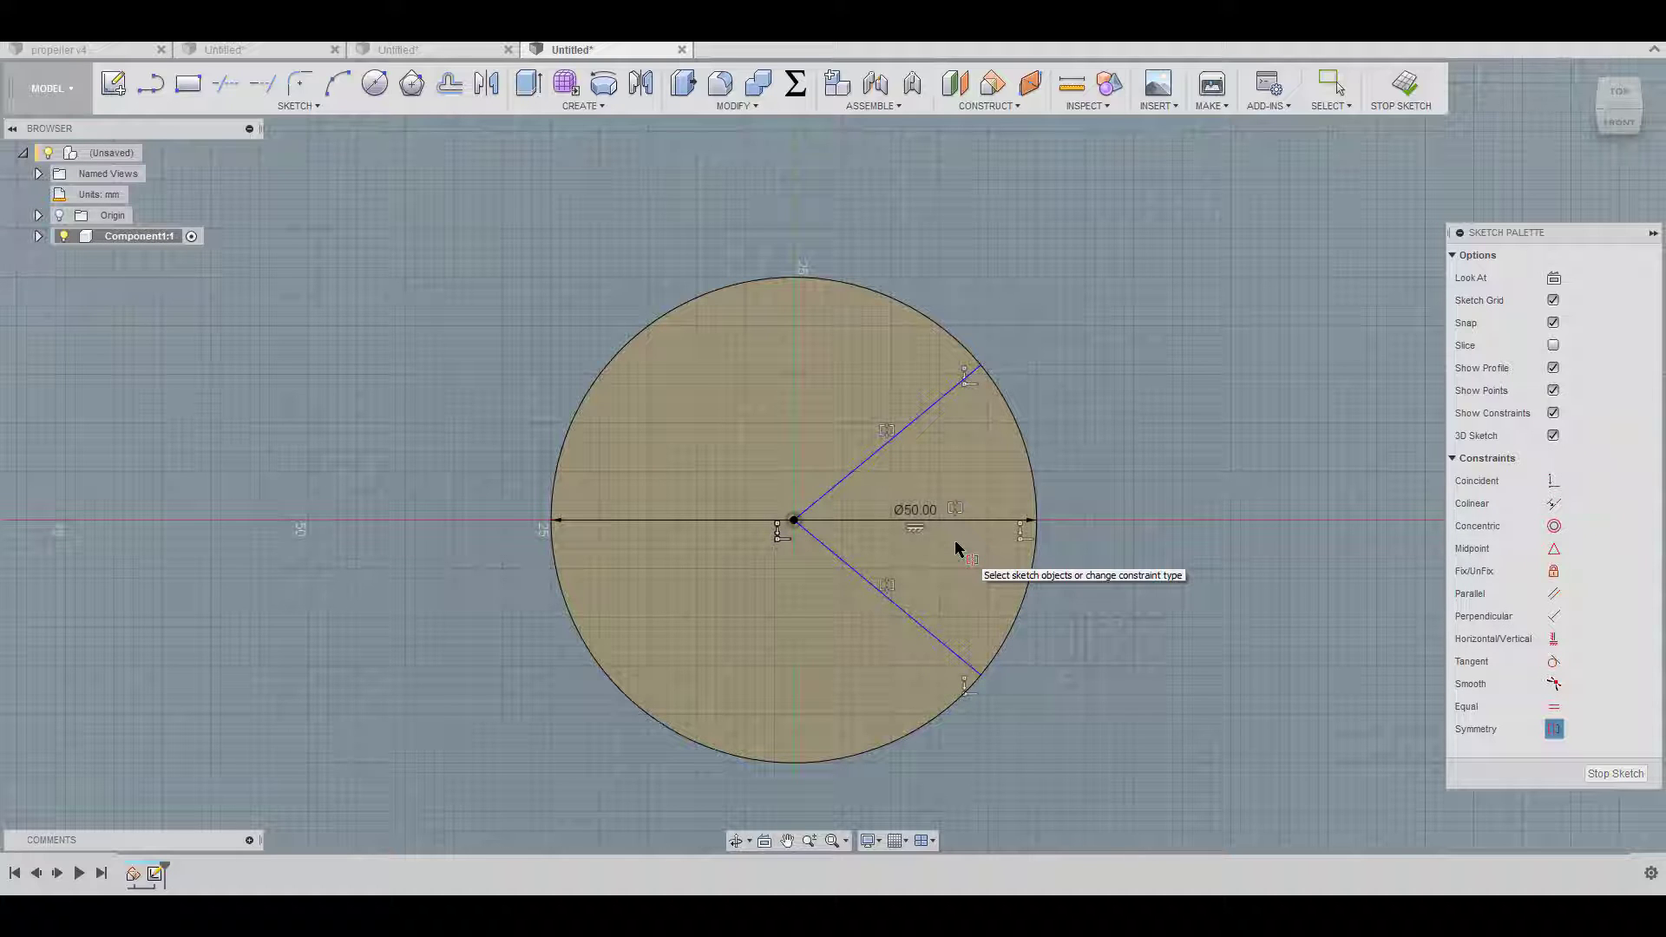
pyautogui.press('Escape')
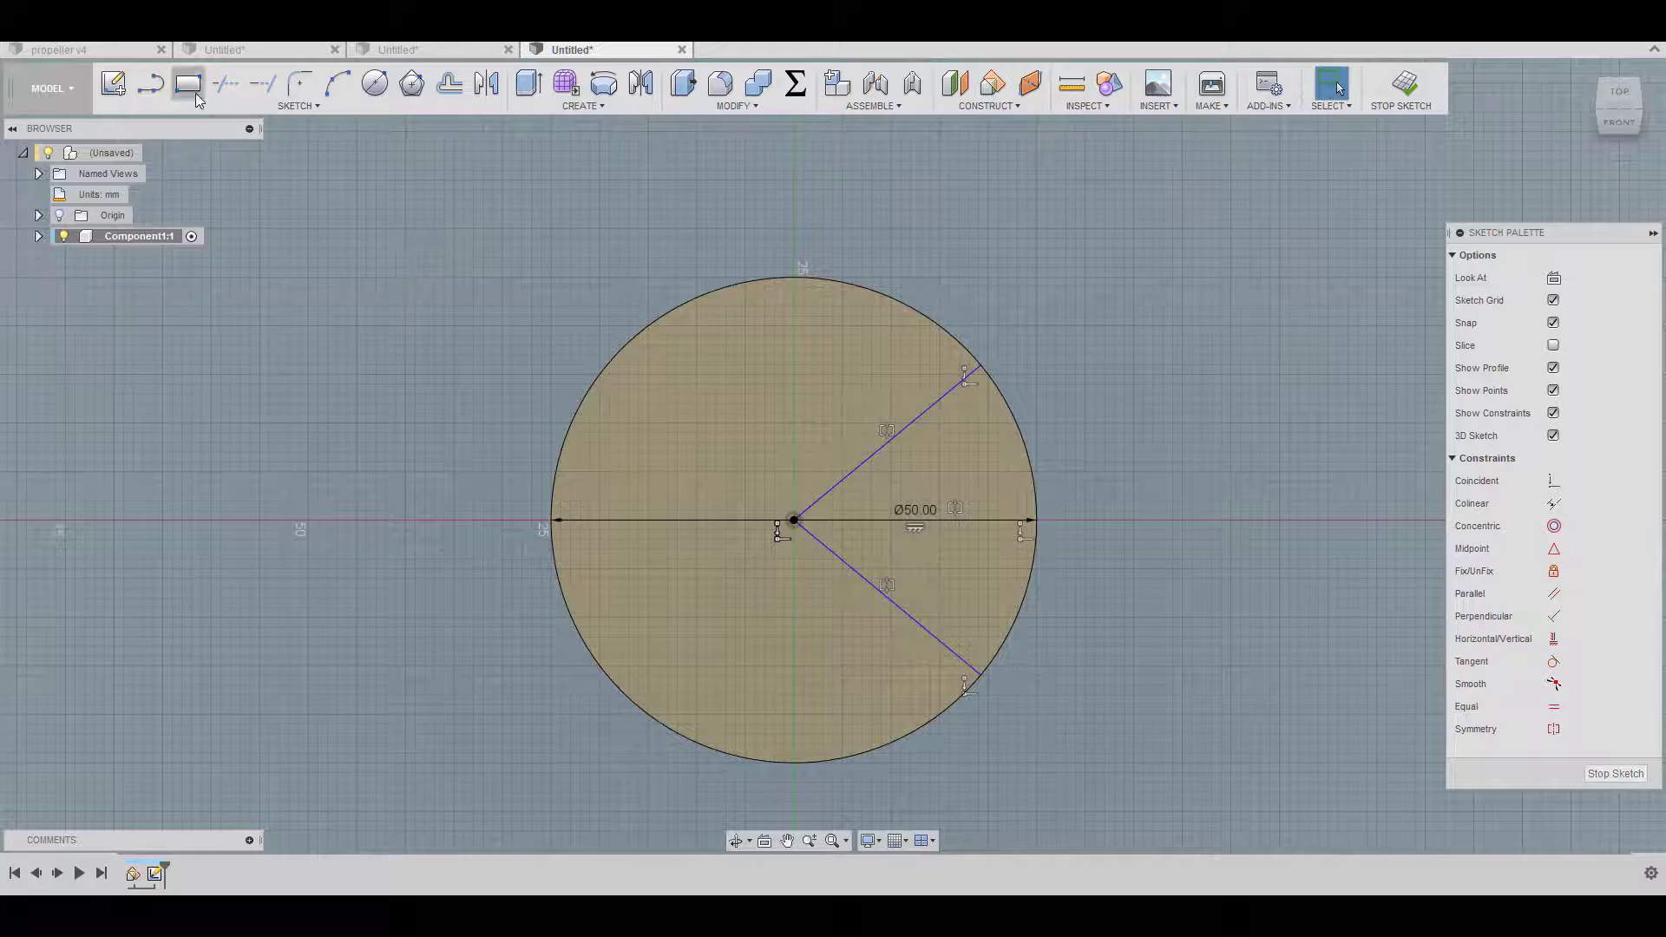
# Step: Trim away the large part of the circle outside the two diagonal lines, keeping only the right-hand arc
pyautogui.click(225, 83)
pyautogui.click(703, 289)
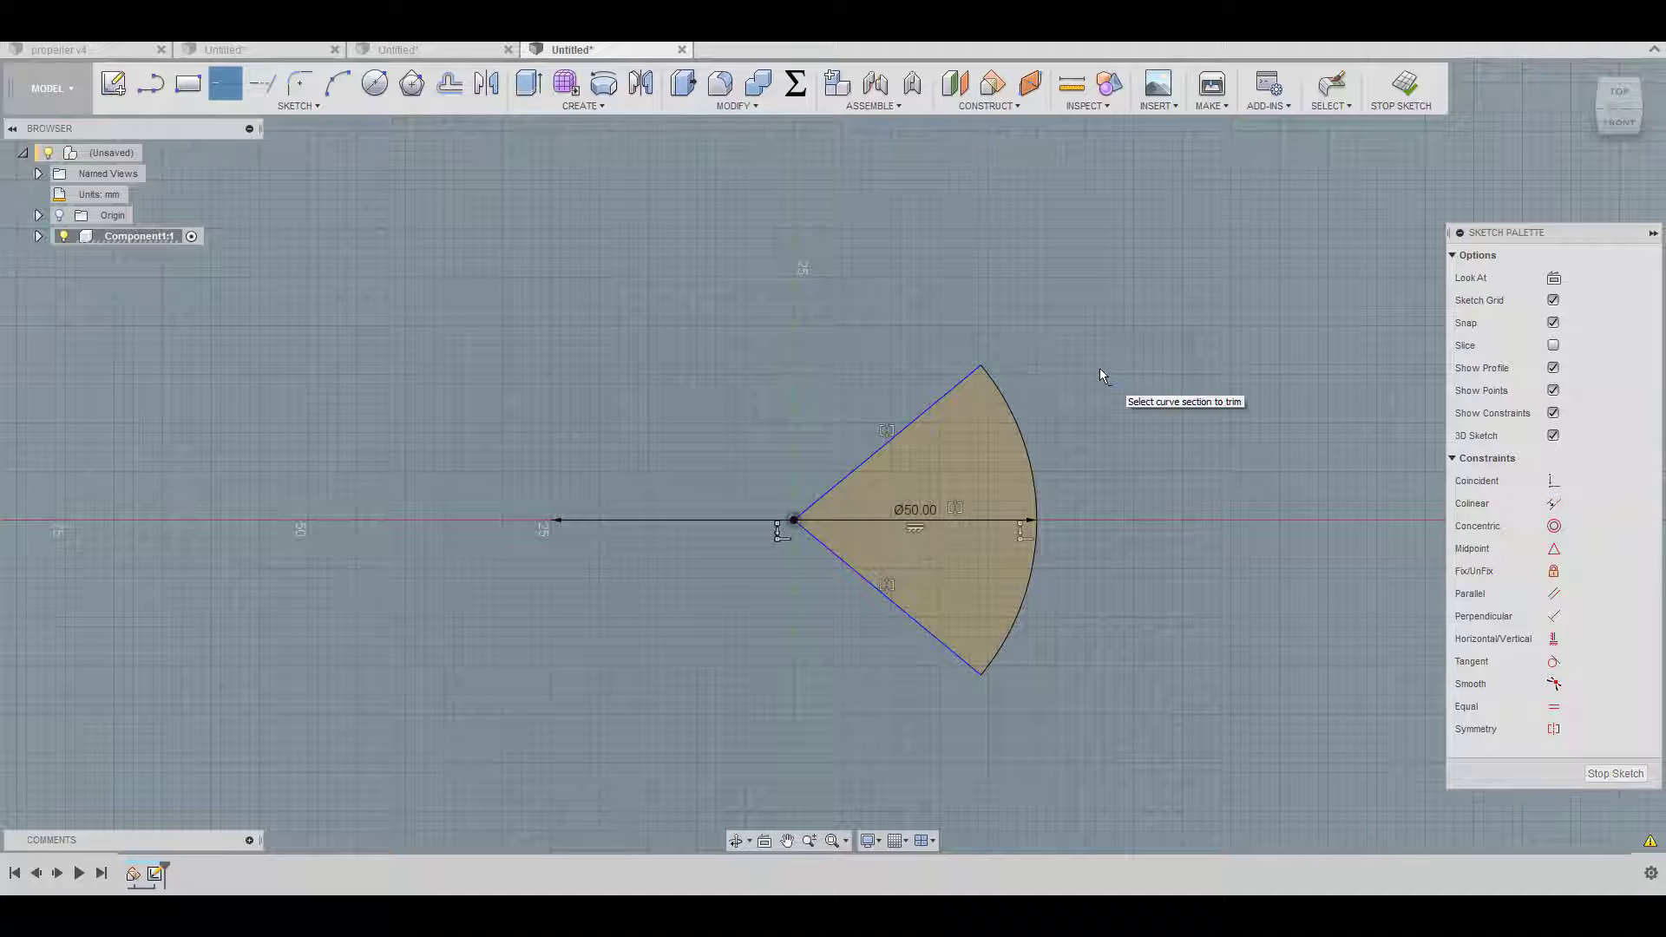
pyautogui.press('Escape')
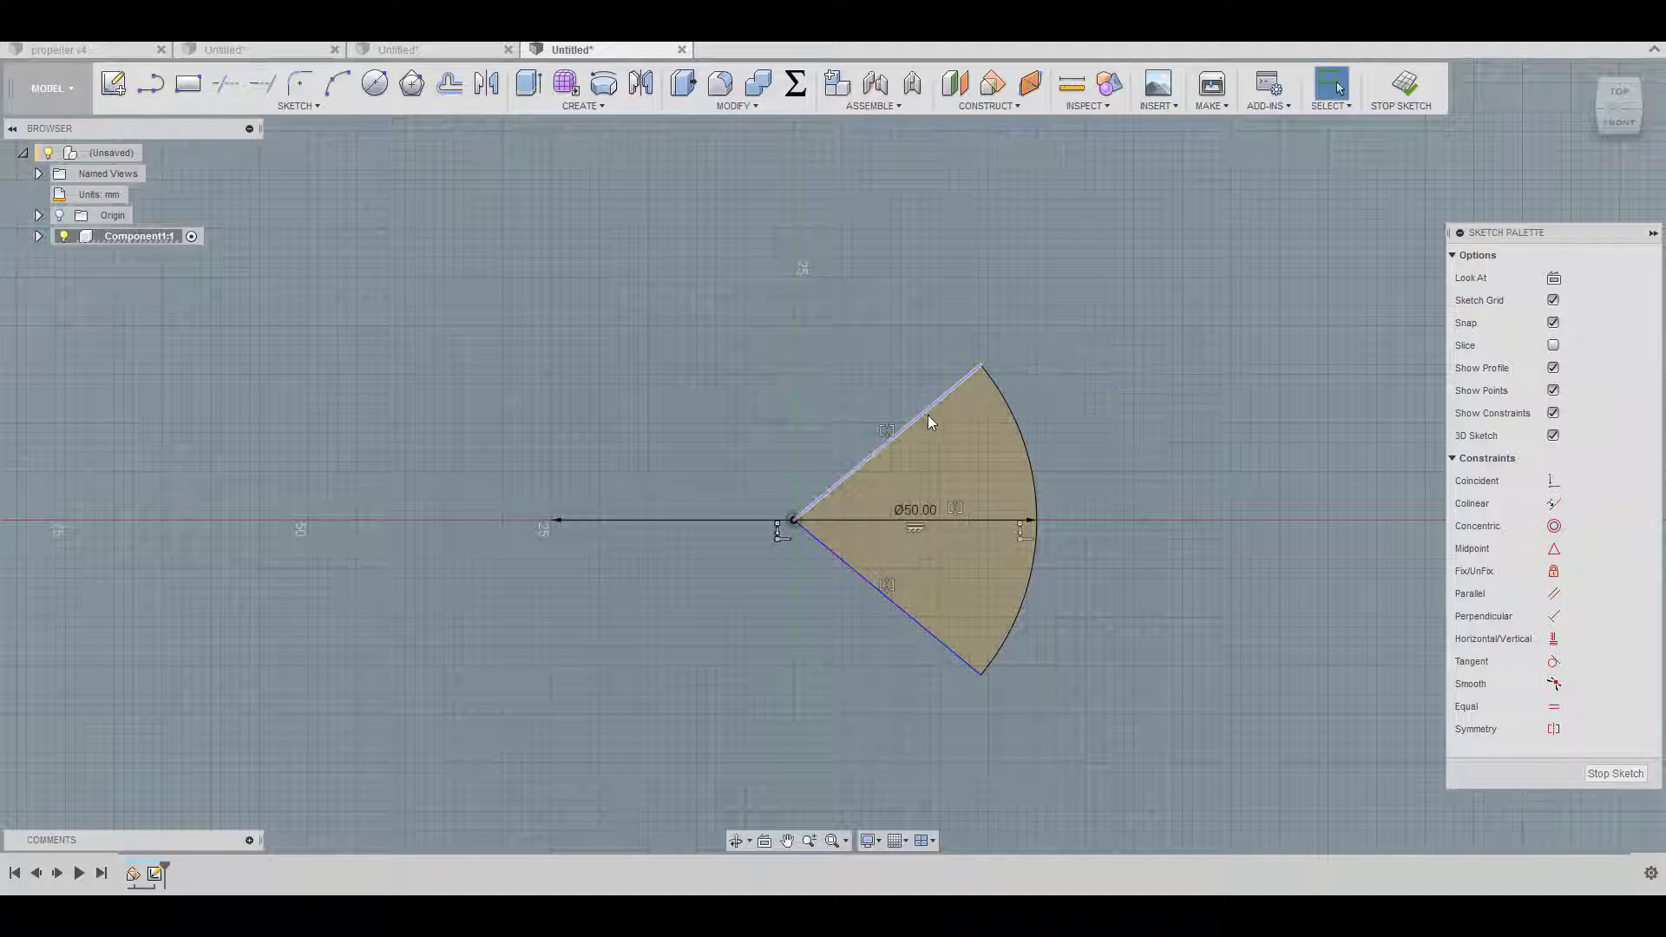
# Step: Convert the radial lines inside the arc to construction lines
pyautogui.click(926, 411)
pyautogui.press('Delete')
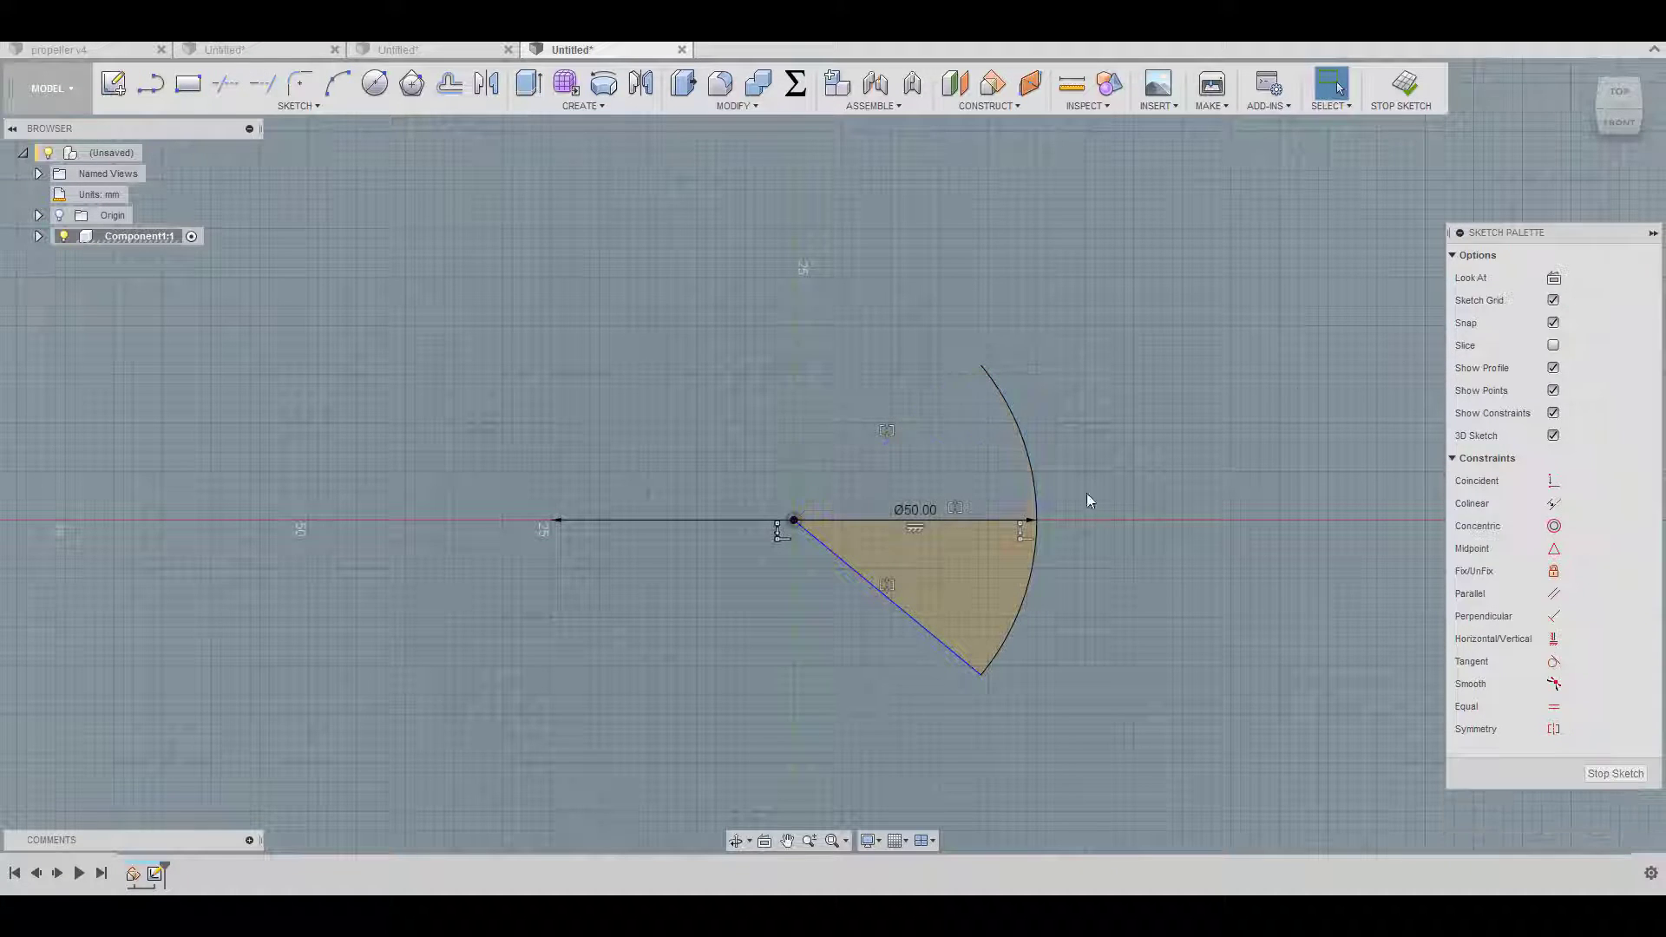
pyautogui.click(947, 629)
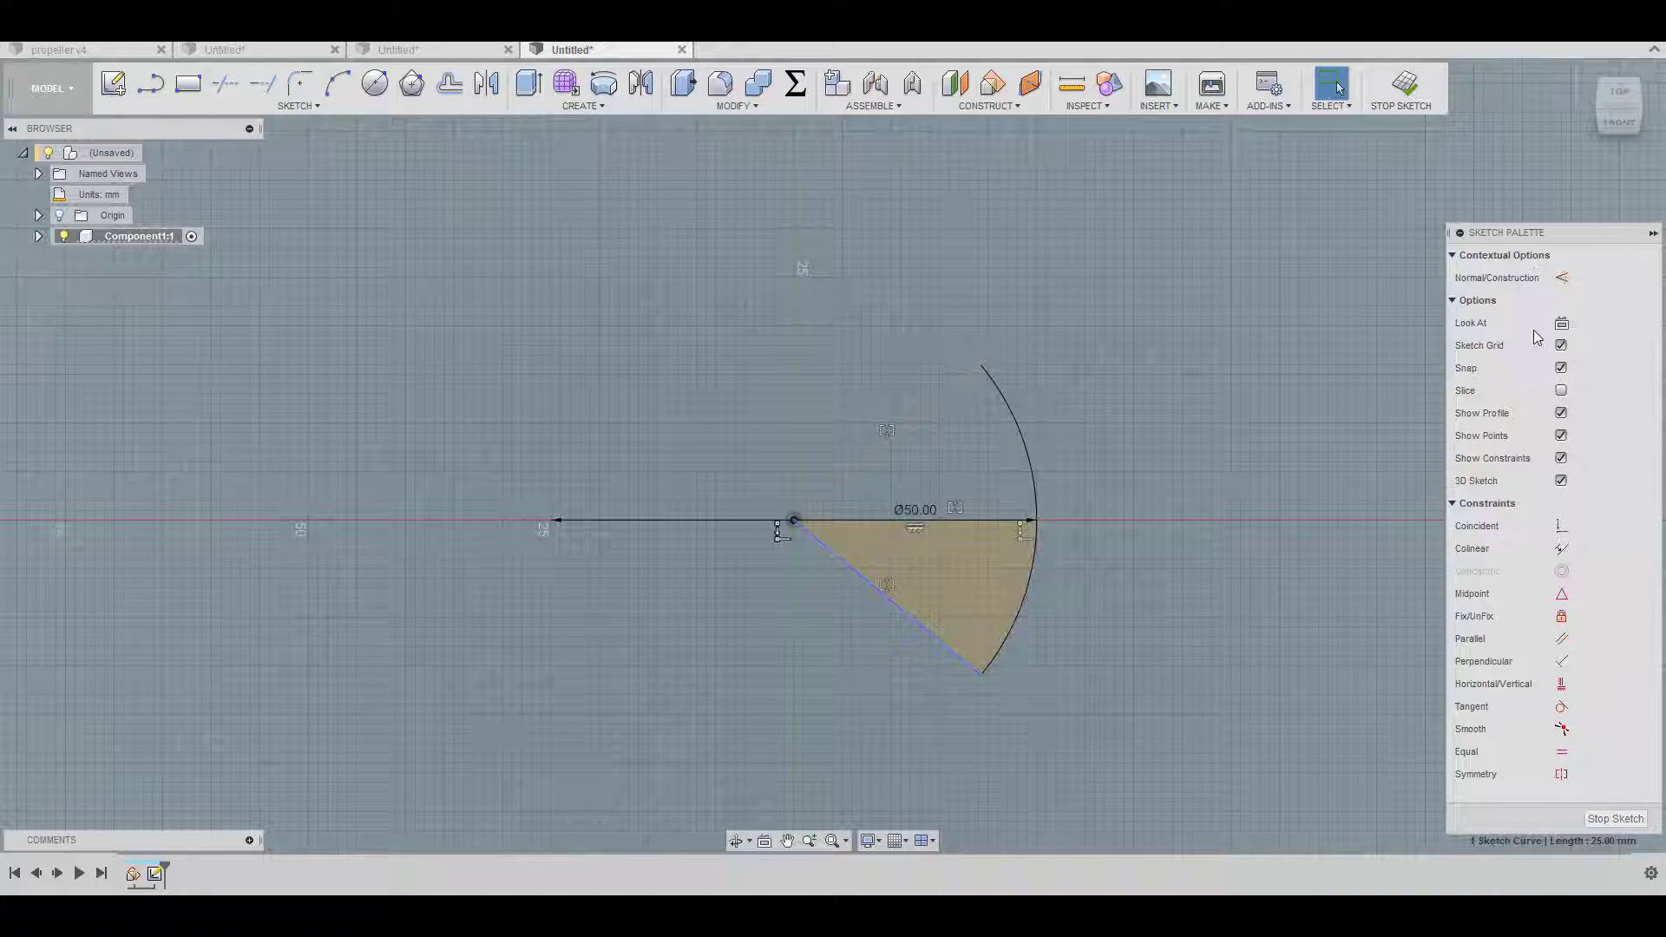
pyautogui.press('Delete')
pyautogui.click(967, 522)
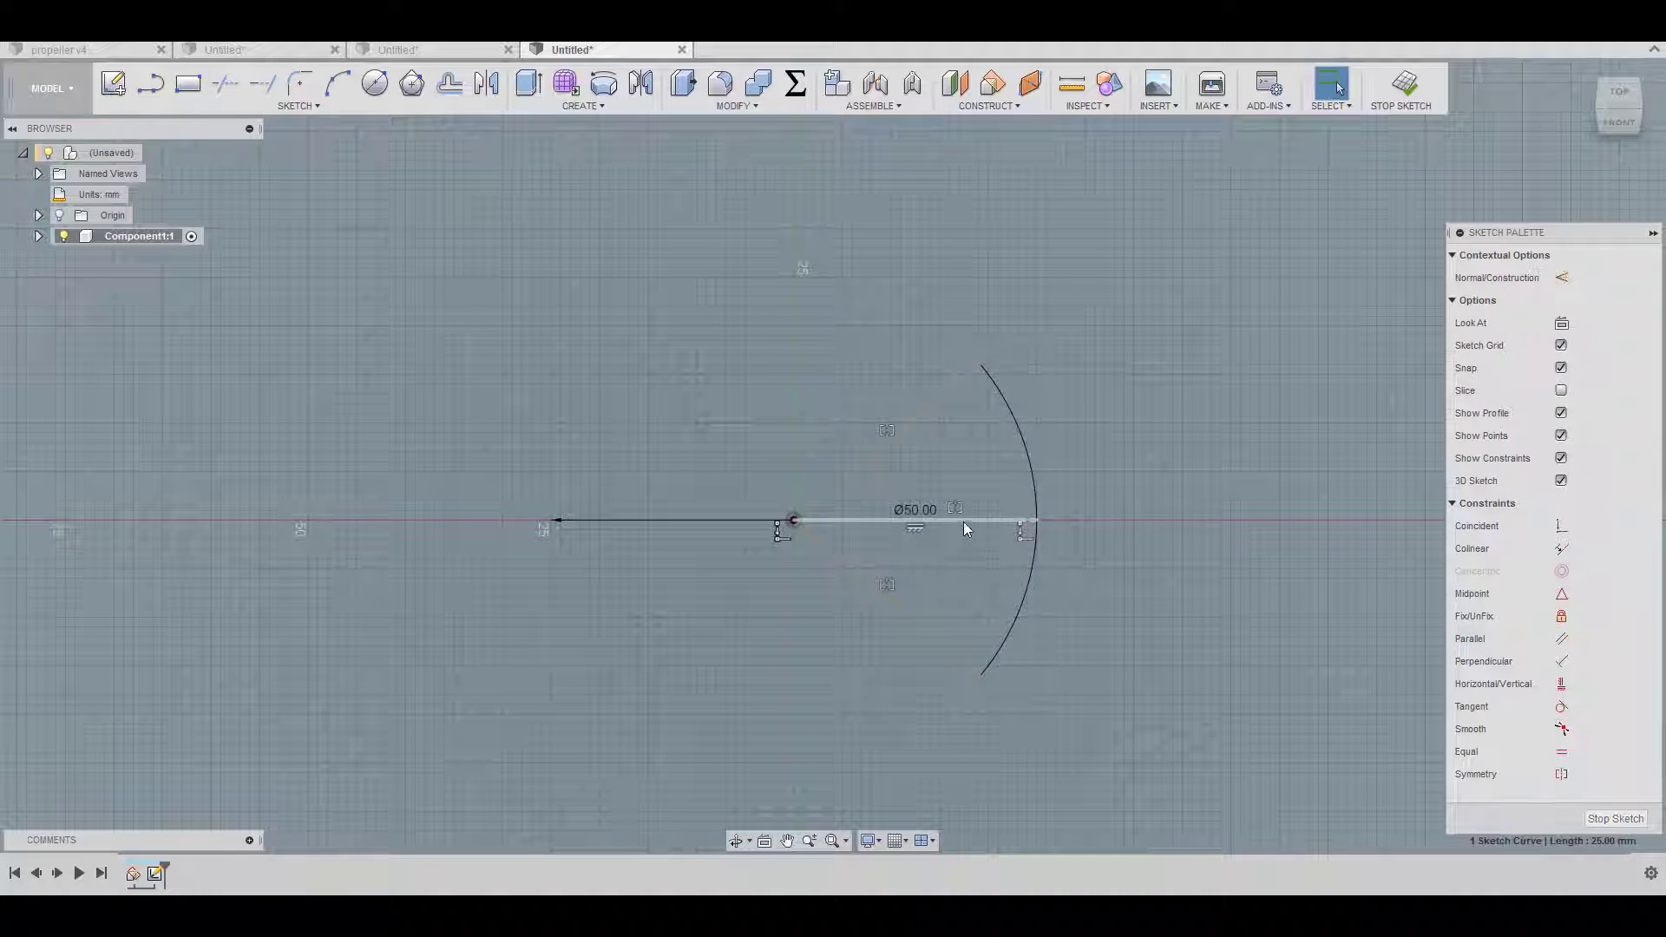
pyautogui.click(1093, 317)
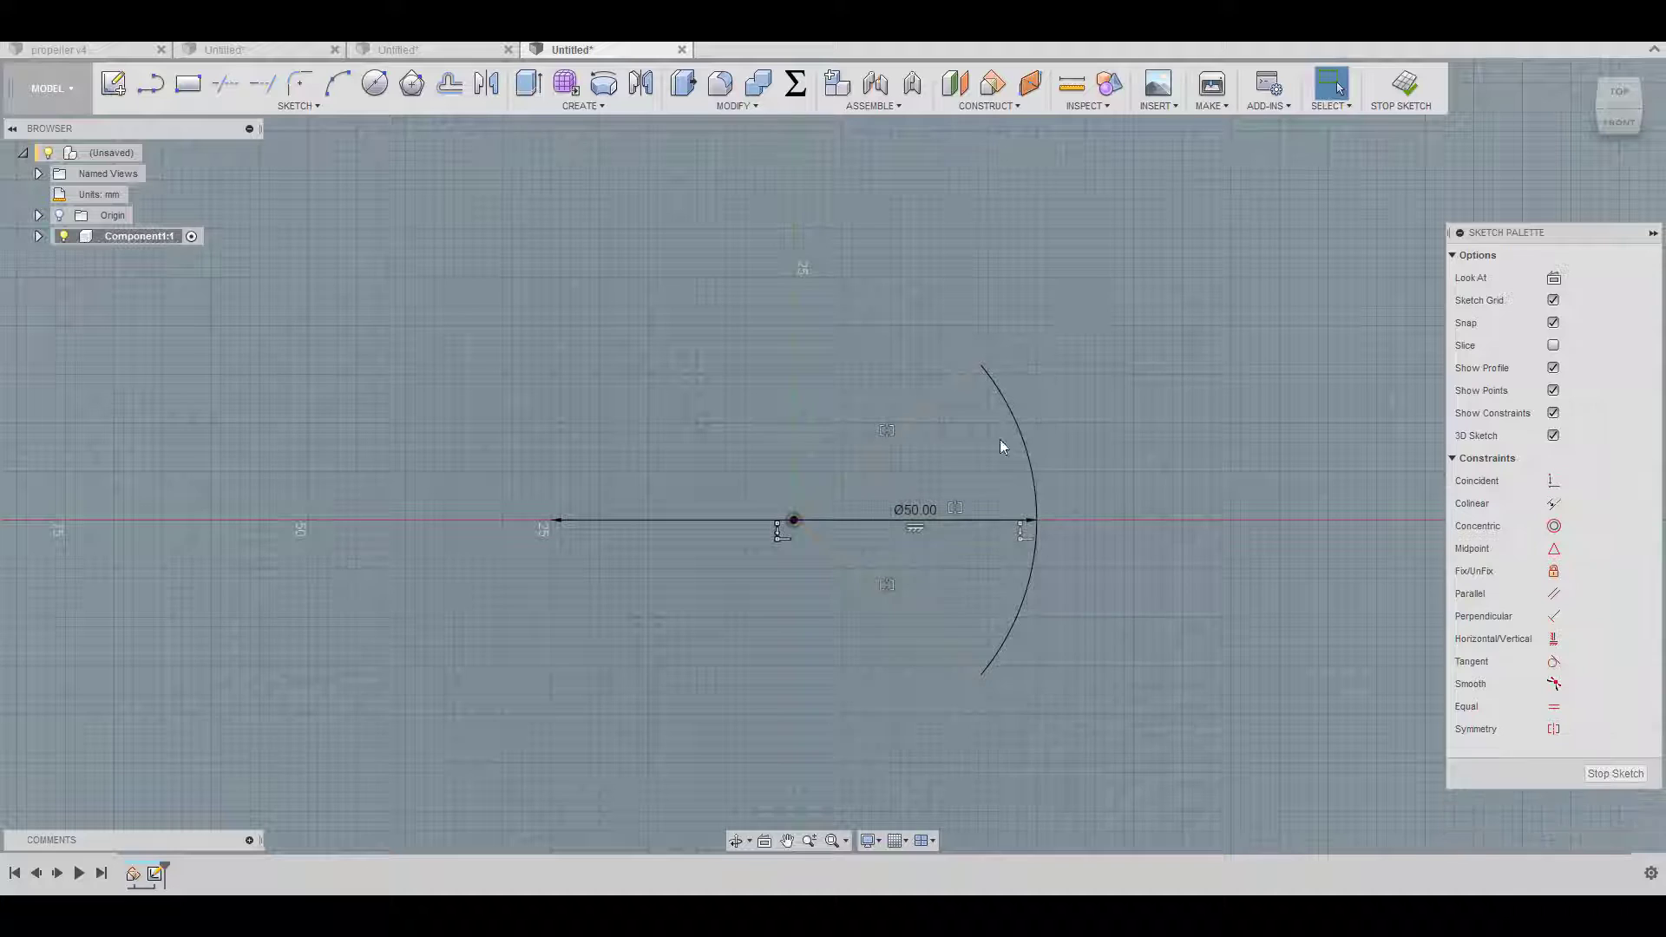
# Step: Dimension the angle between the two diagonal construction lines and set it to 50 degrees
pyautogui.click(924, 413)
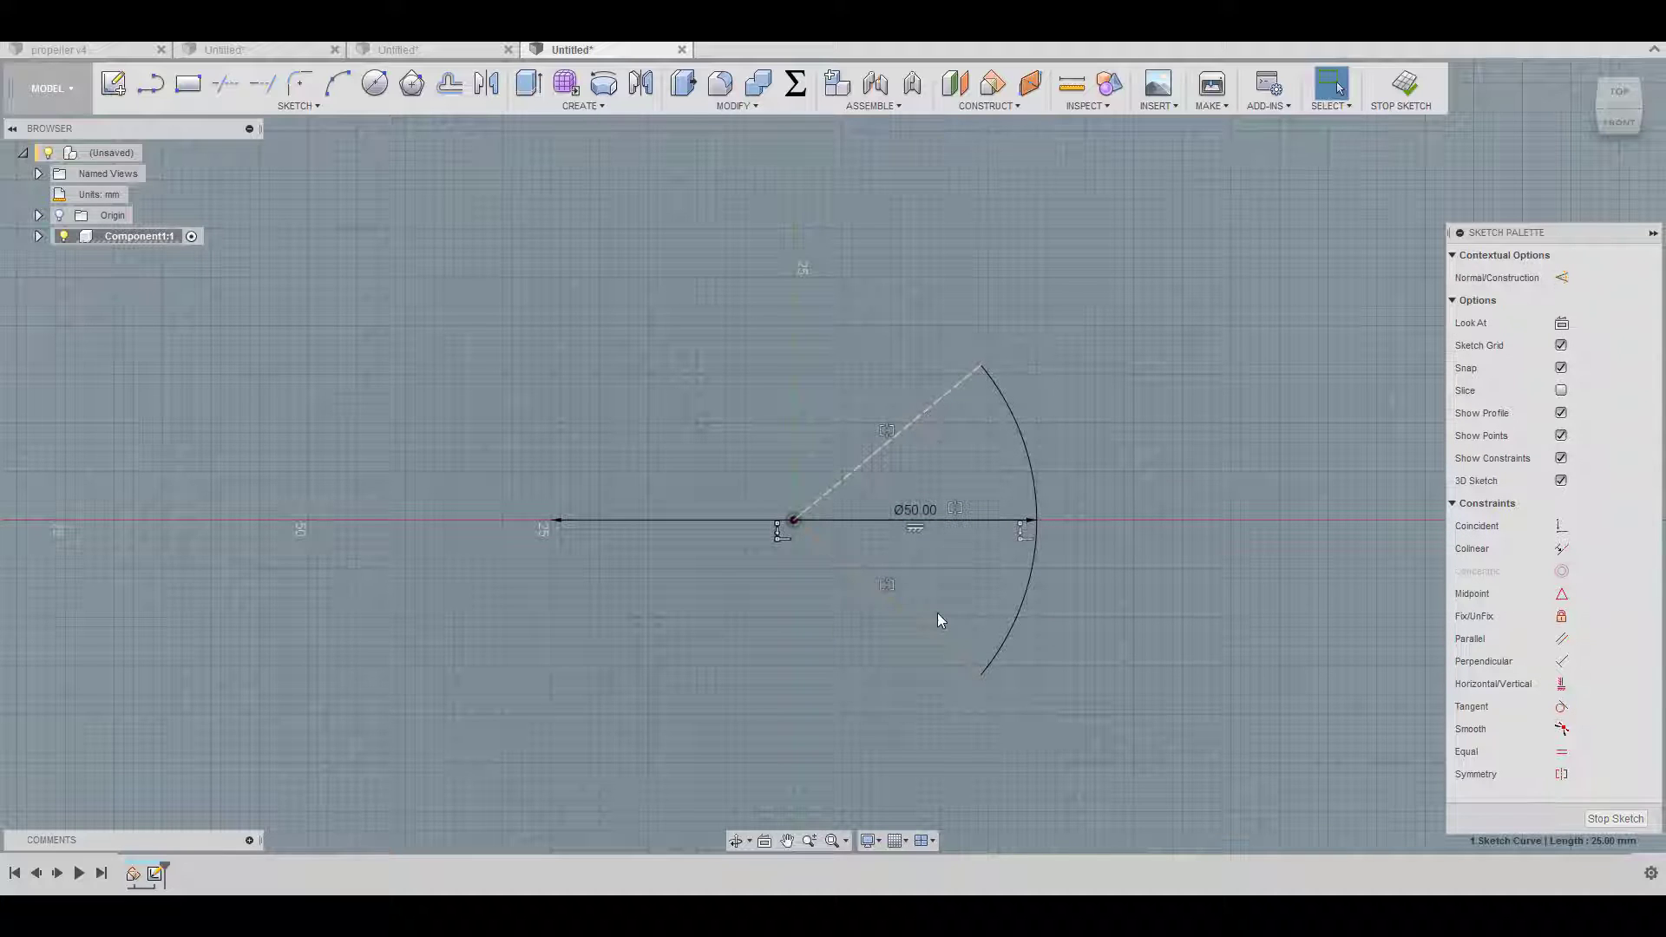
pyautogui.press('d')
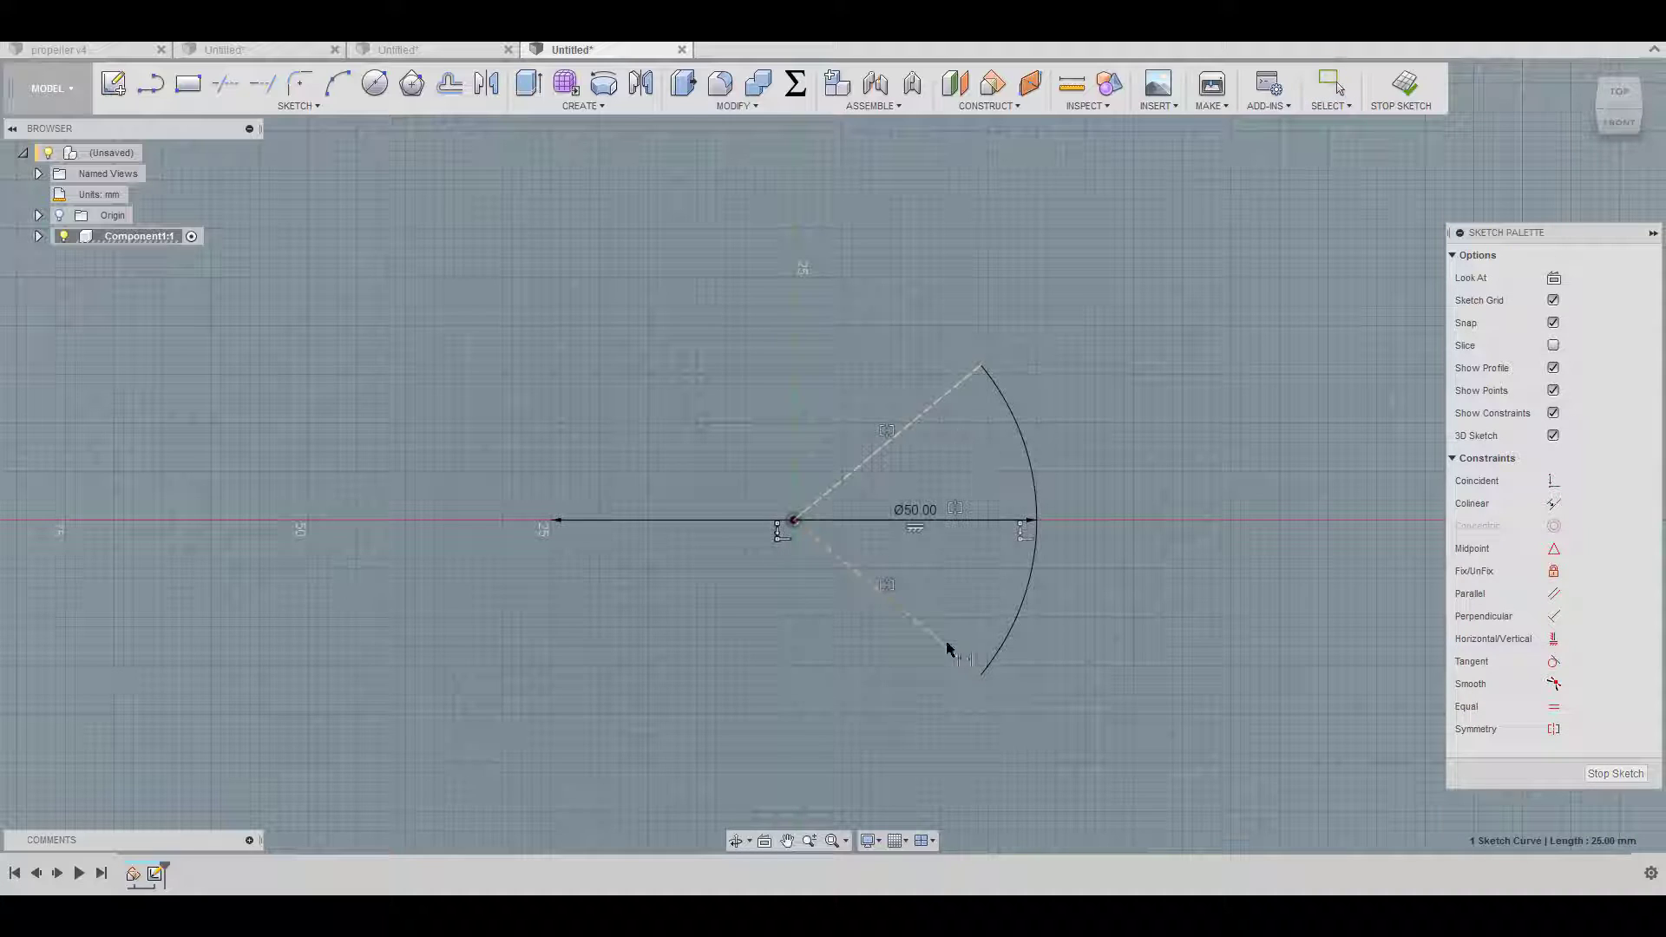
pyautogui.click(947, 648)
pyautogui.click(973, 590)
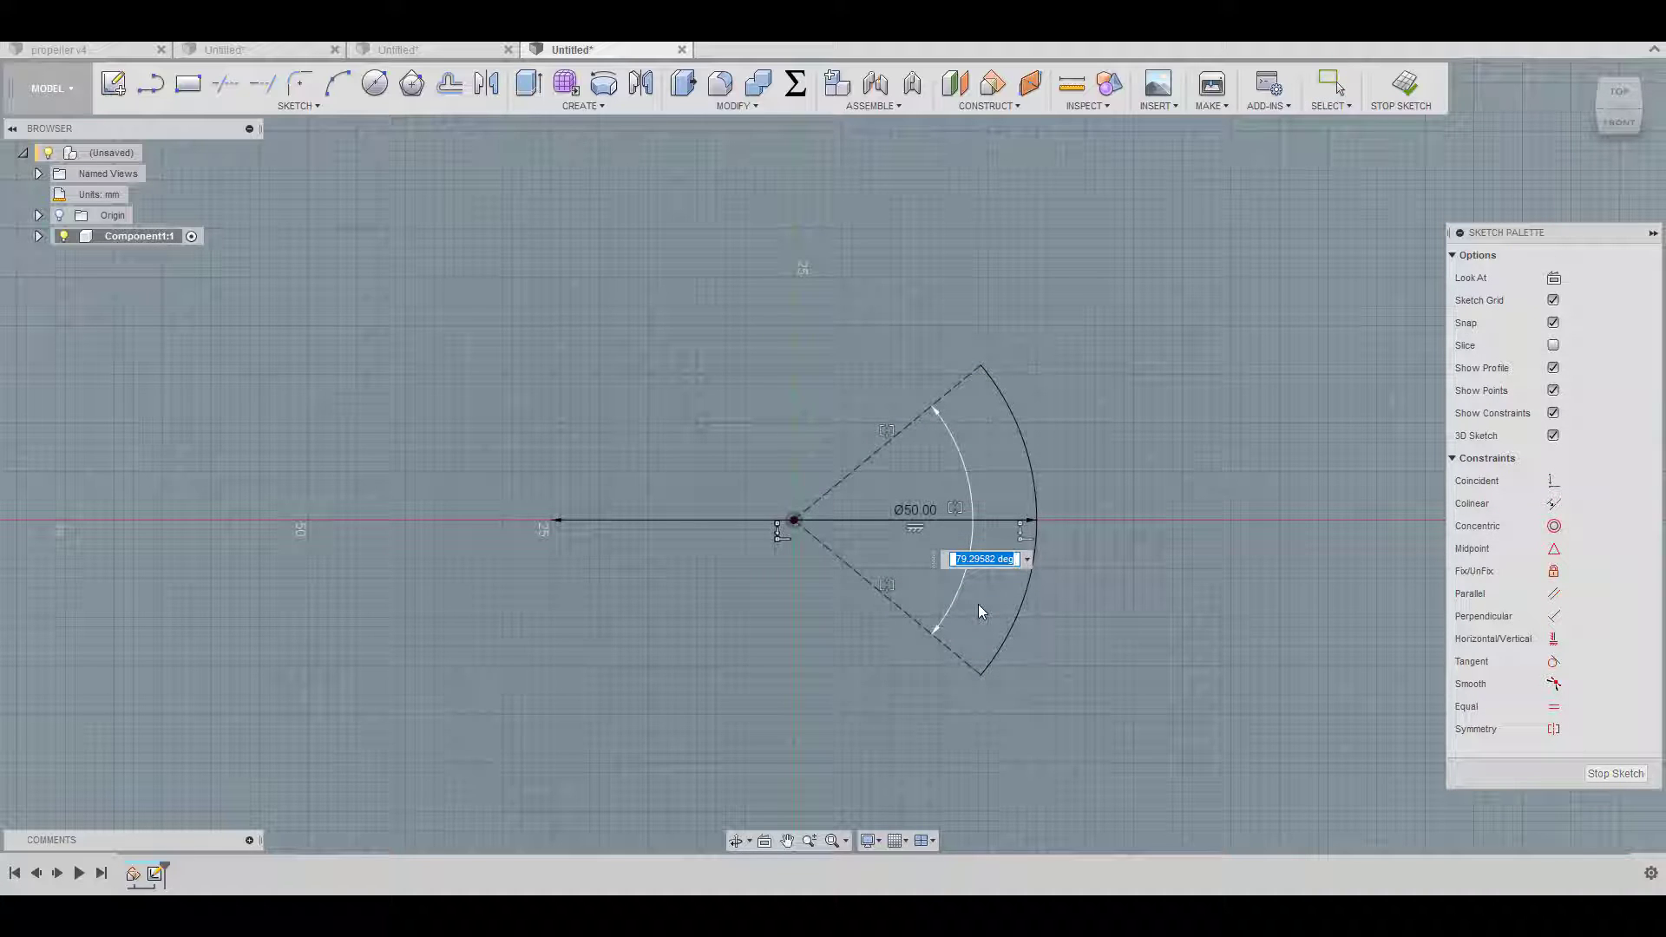
pyautogui.write('50')
pyautogui.press('Return')
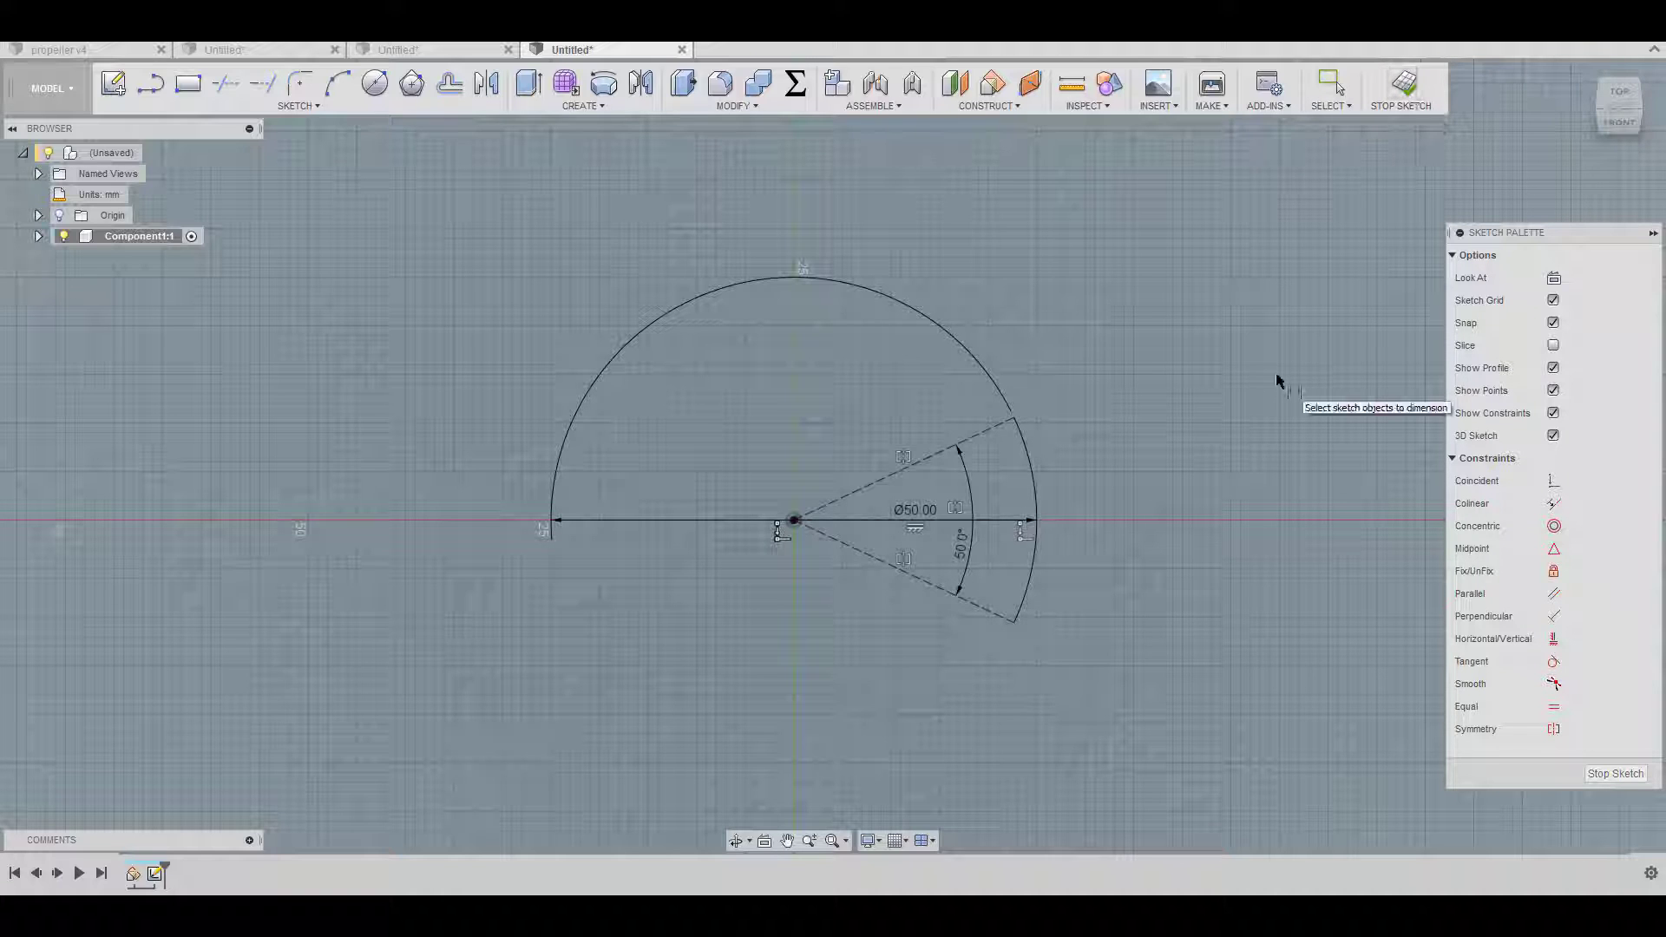
# Step: Try to add a radius dimension to the right-hand arc alongside its existing diameter dimension
pyautogui.click(1028, 487)
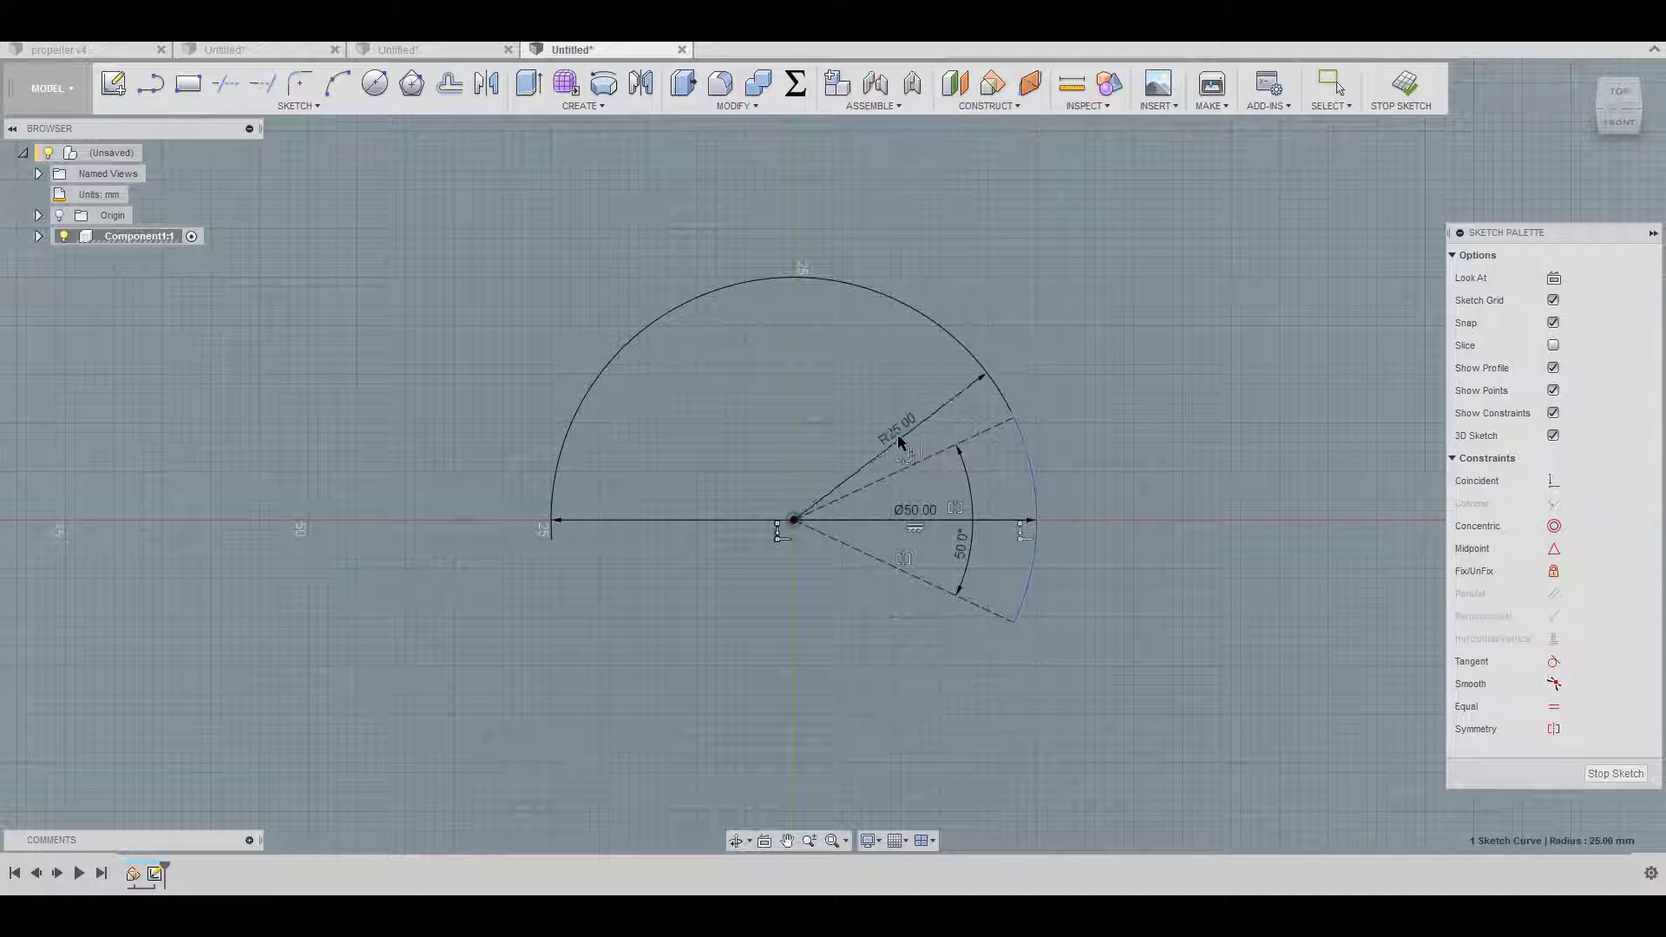
pyautogui.click(889, 440)
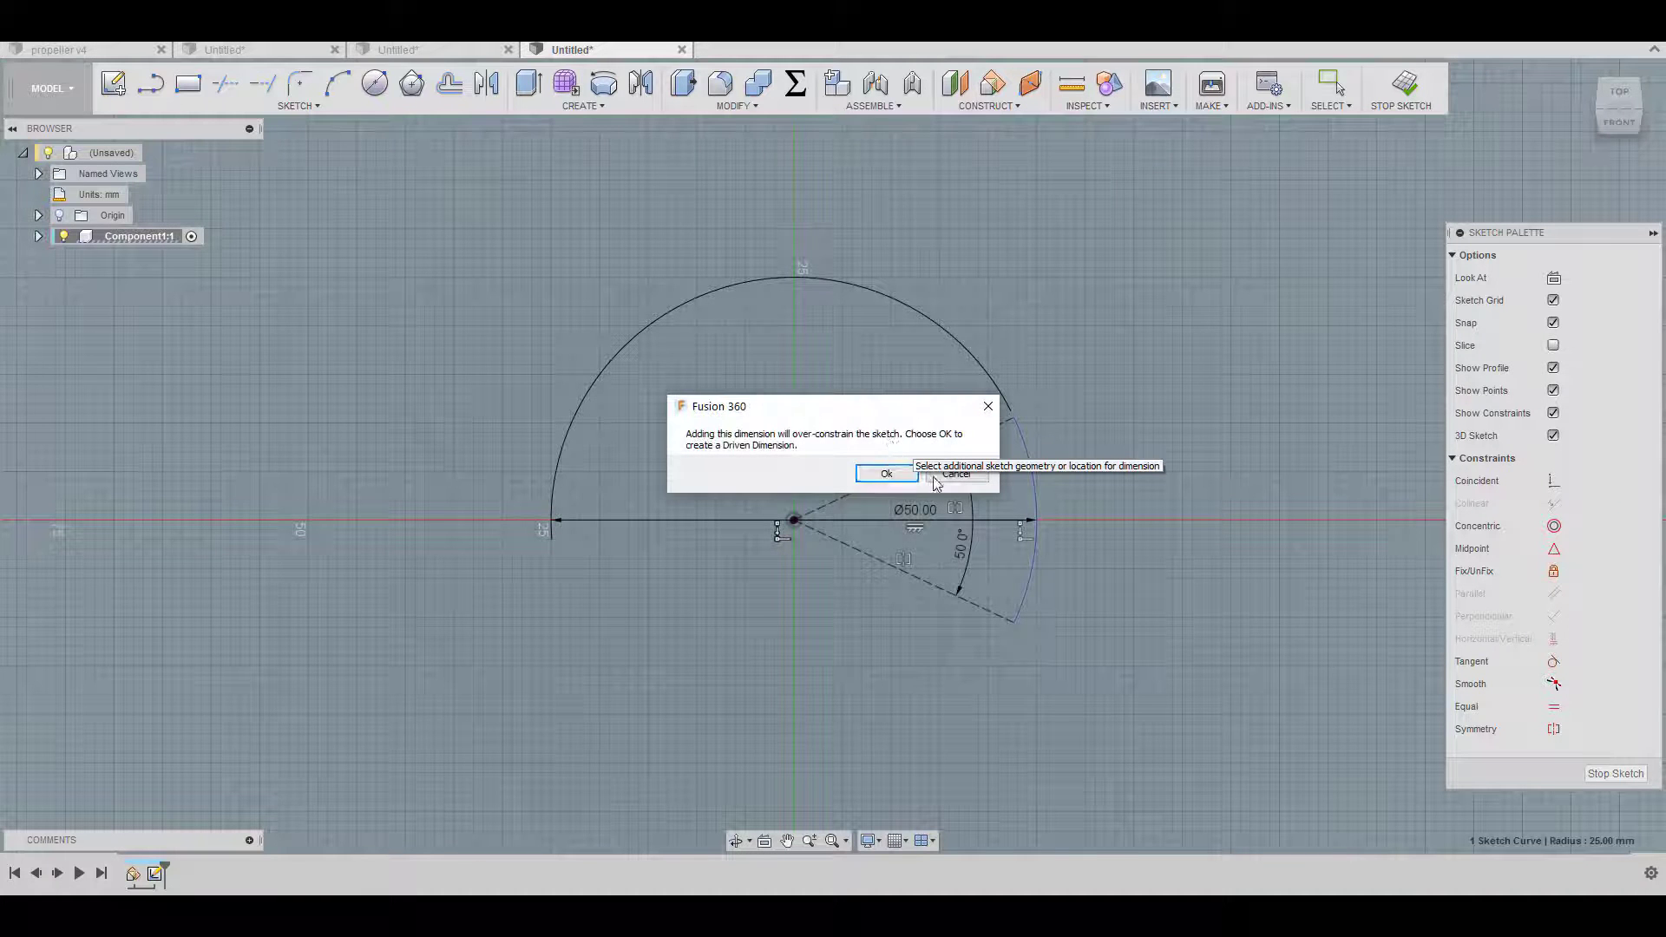
pyautogui.click(893, 474)
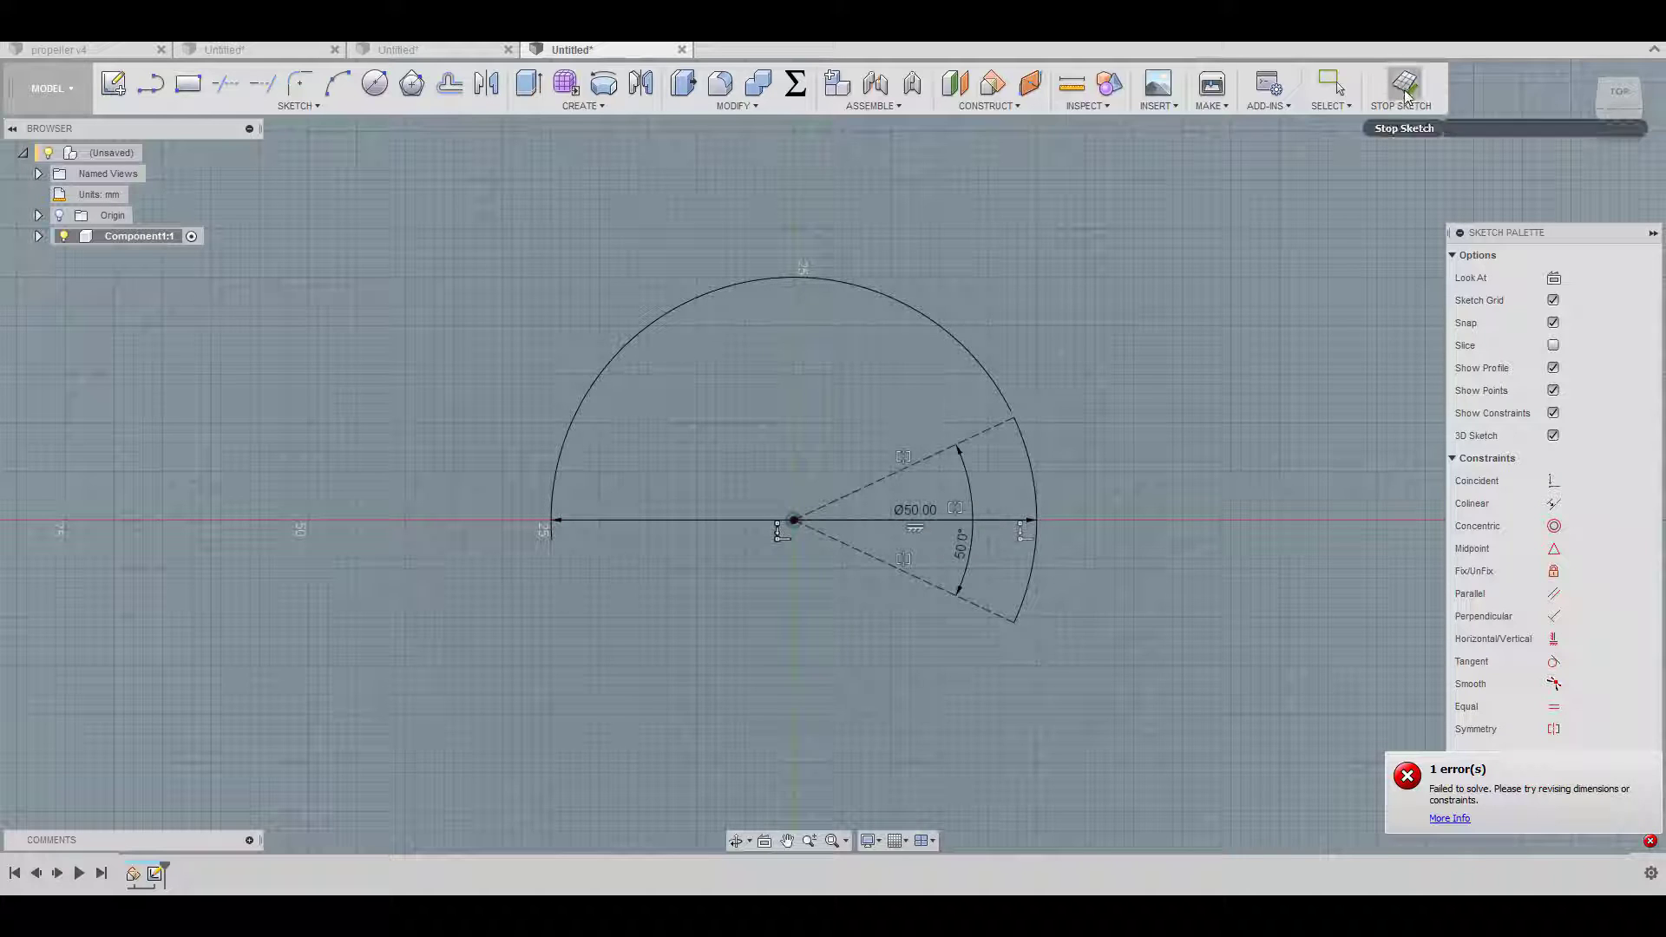
pyautogui.press('Escape')
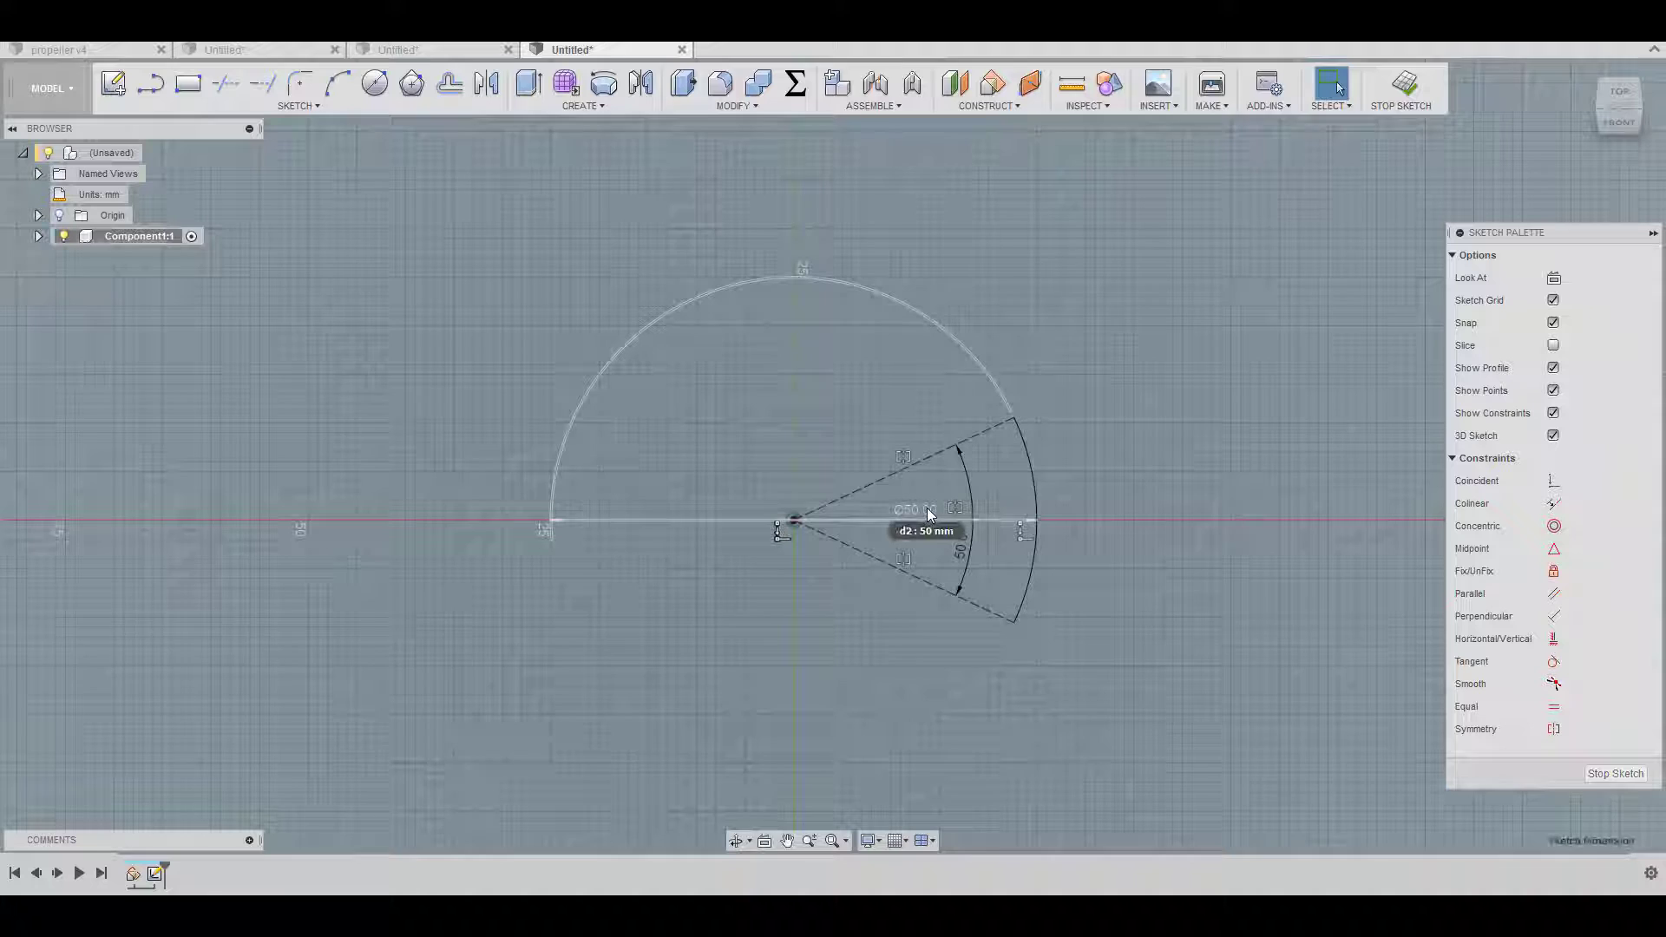
# Step: Replace the arc's diameter dimension with a 25 mm radius dimension and finish the sketch
pyautogui.click(926, 513)
pyautogui.press('Delete')
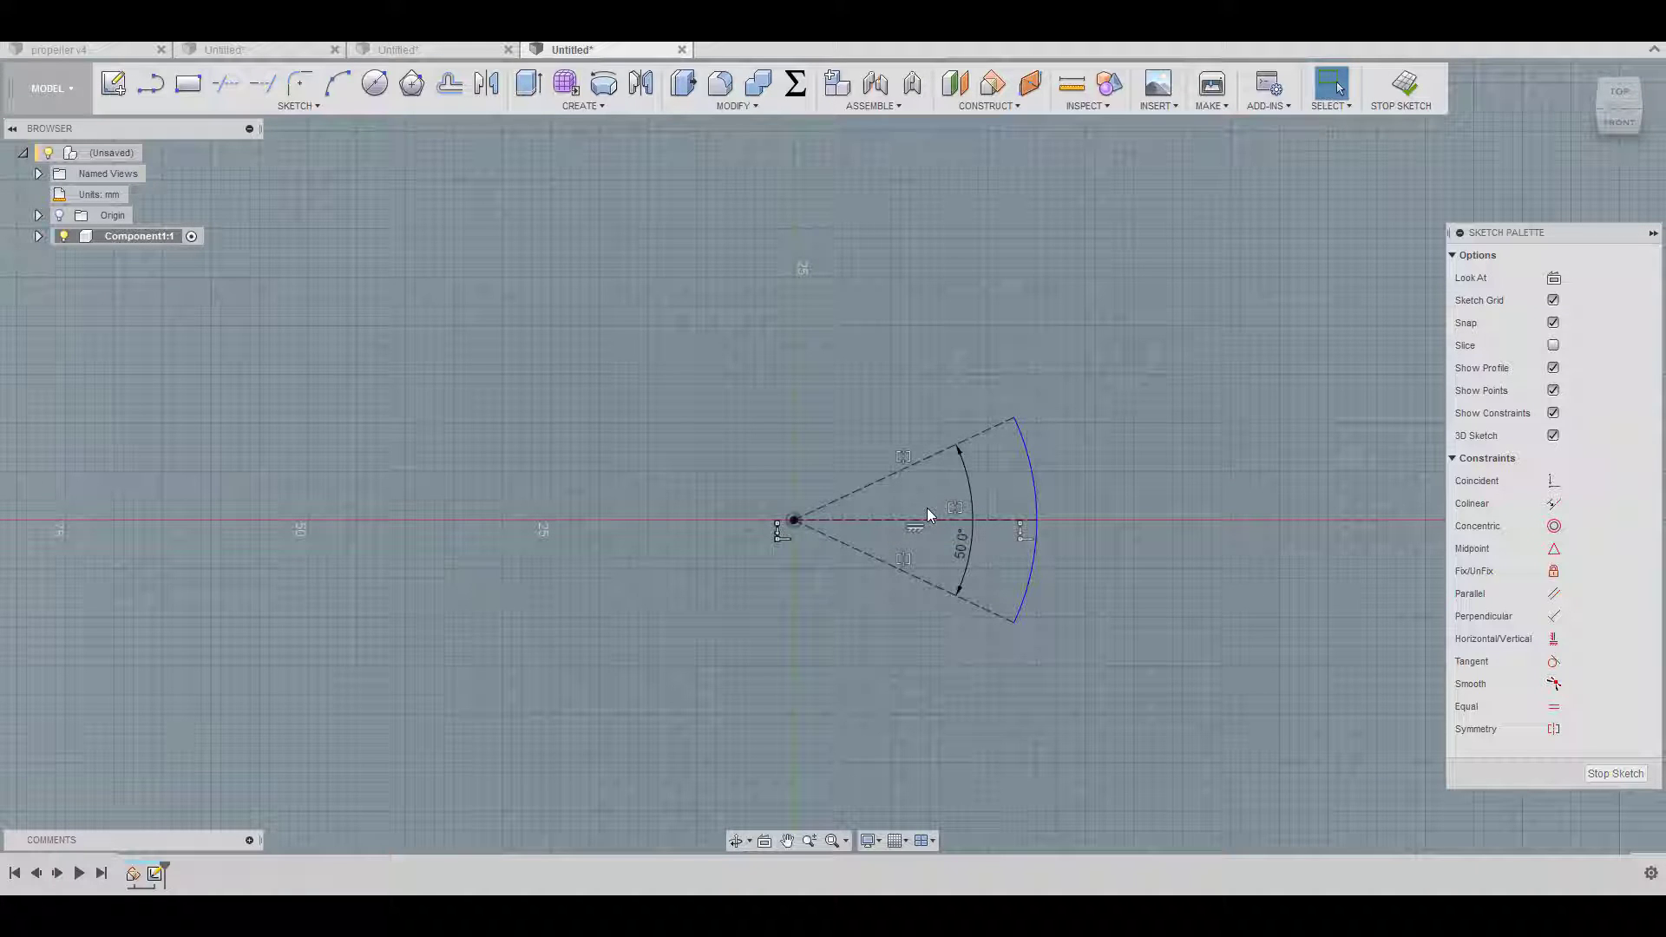
pyautogui.press('d')
pyautogui.click(1033, 478)
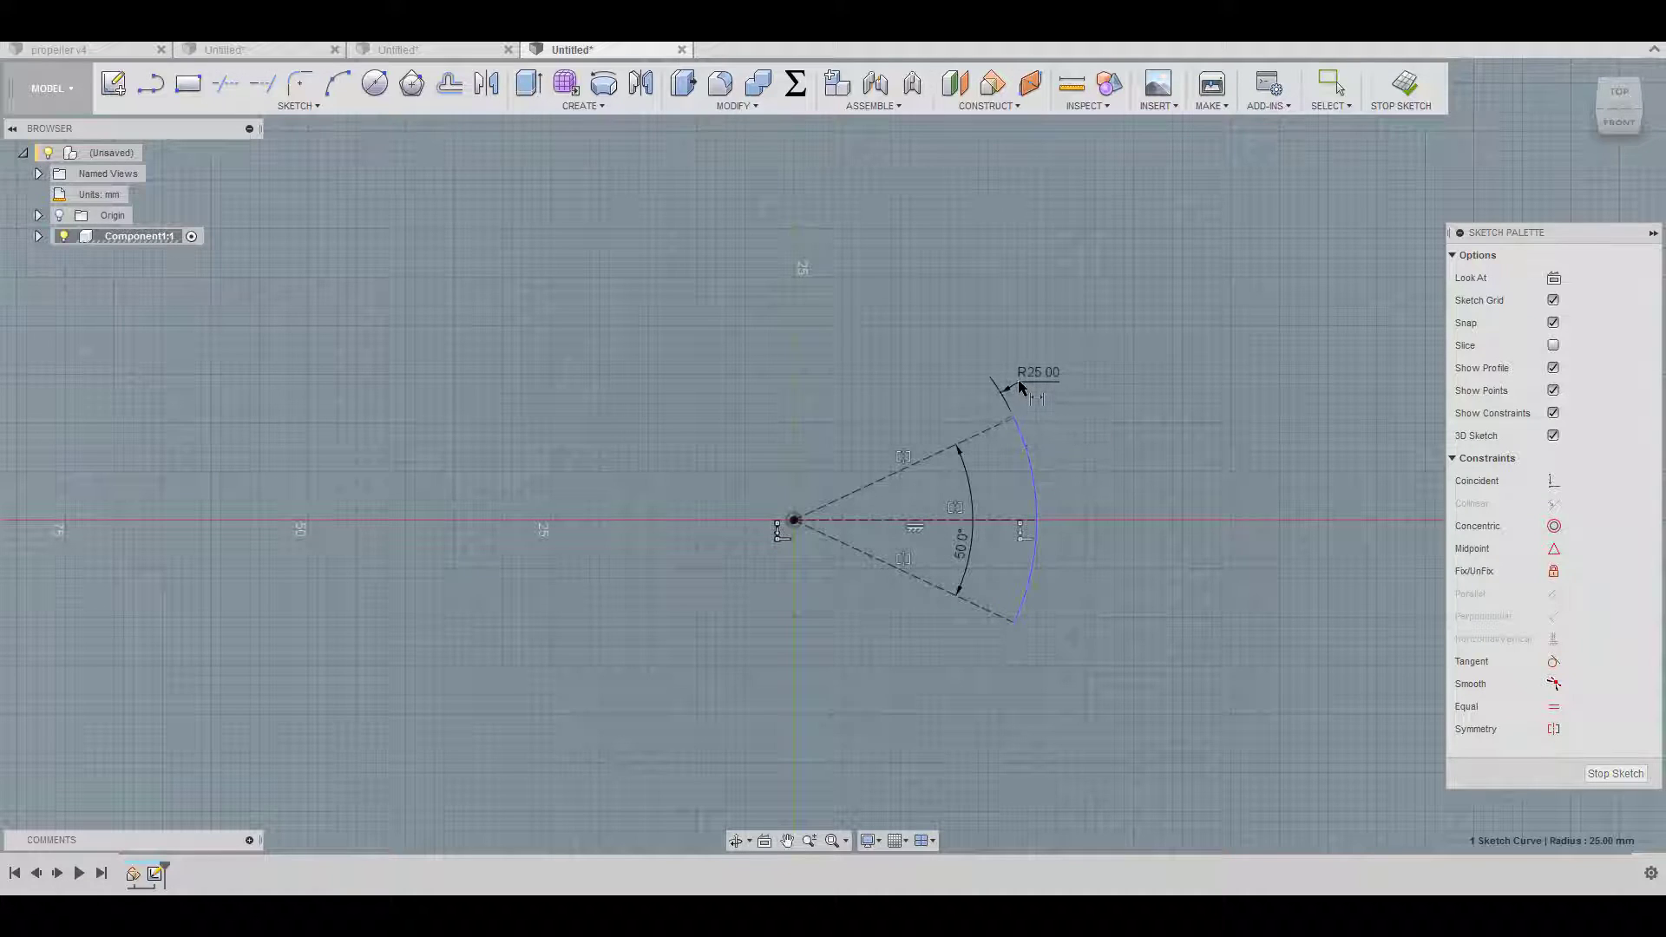
pyautogui.click(1011, 376)
pyautogui.press('Return')
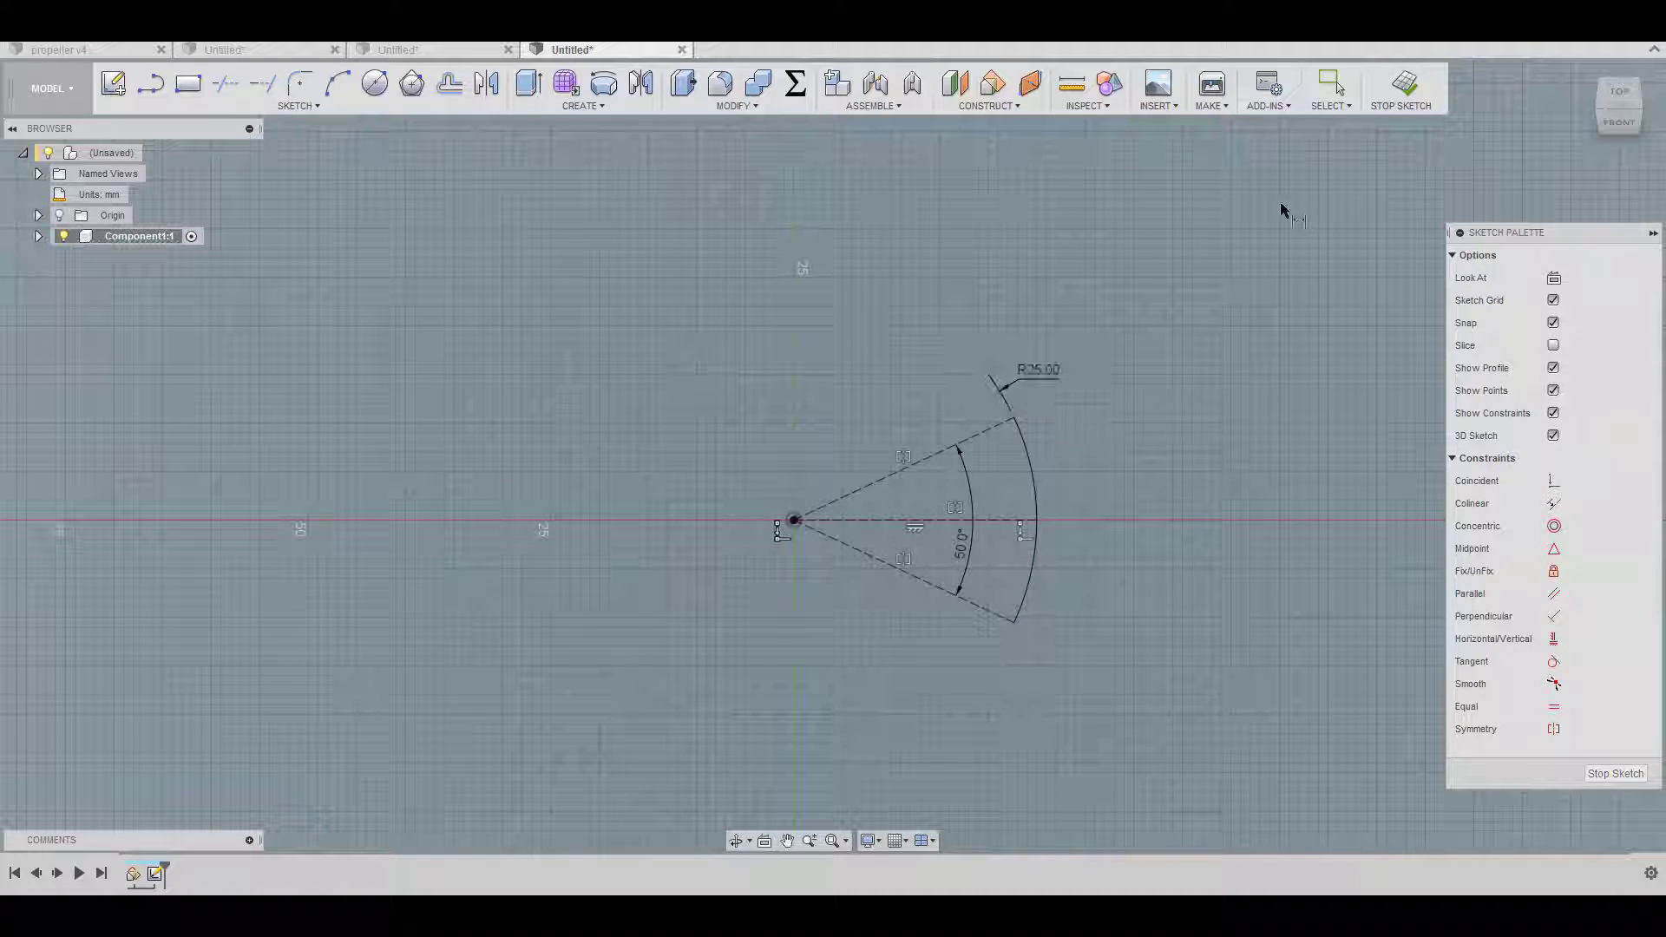
pyautogui.click(1398, 91)
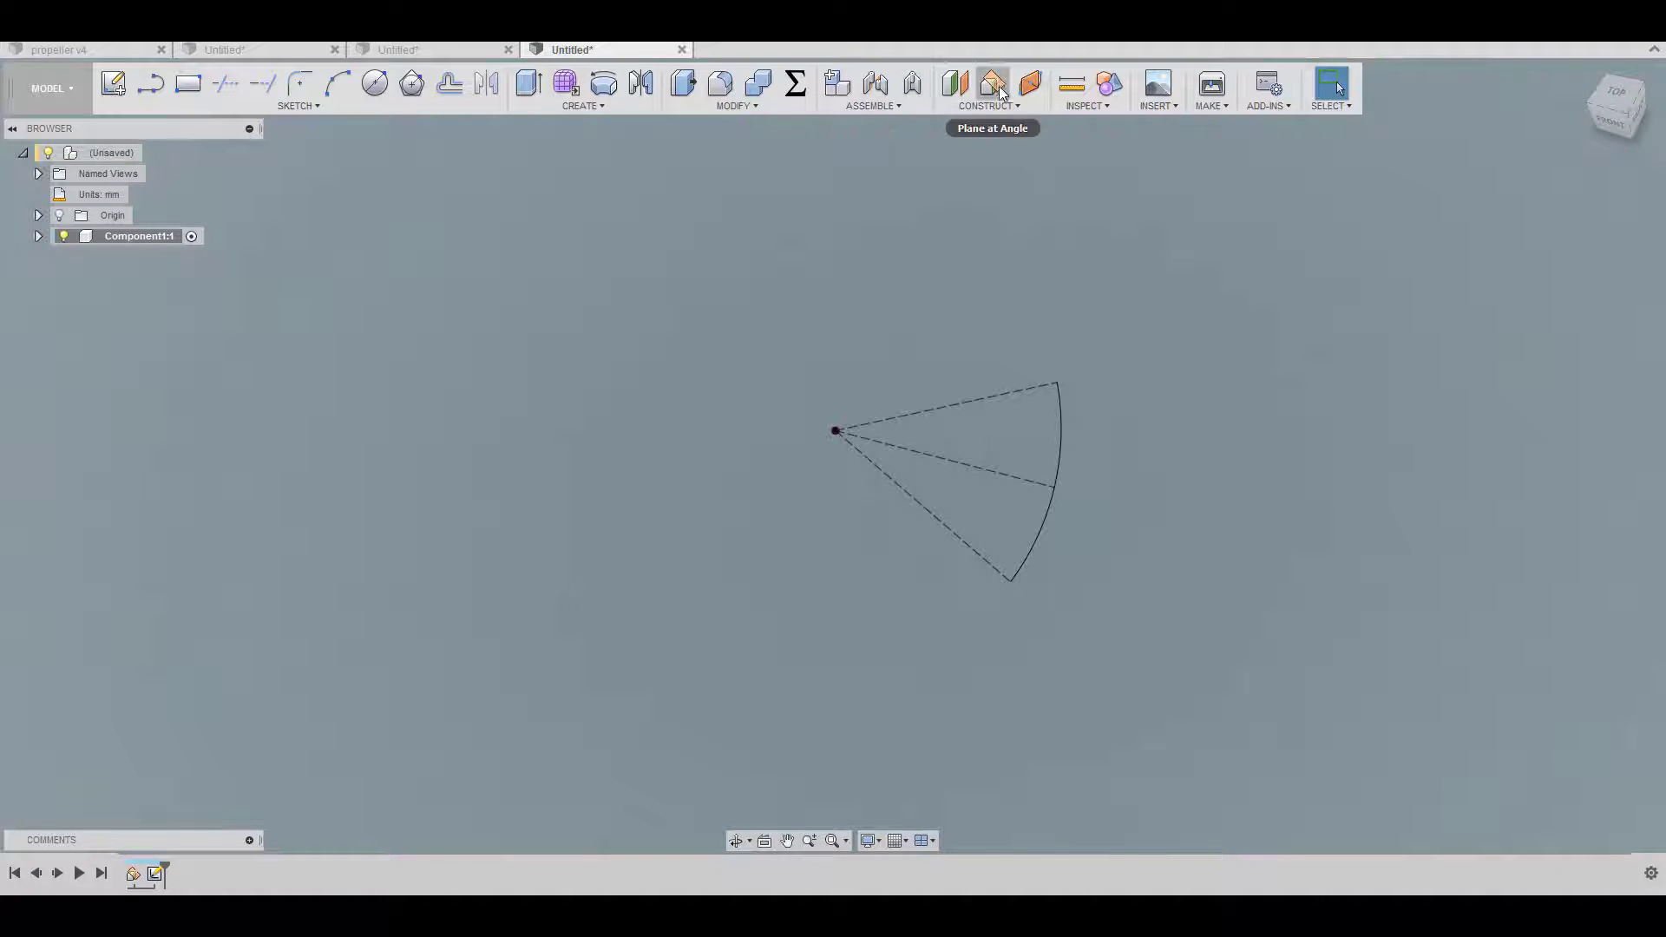
# Step: Create a construction plane through the red origin axis at an angle of -30 degrees
pyautogui.click(995, 113)
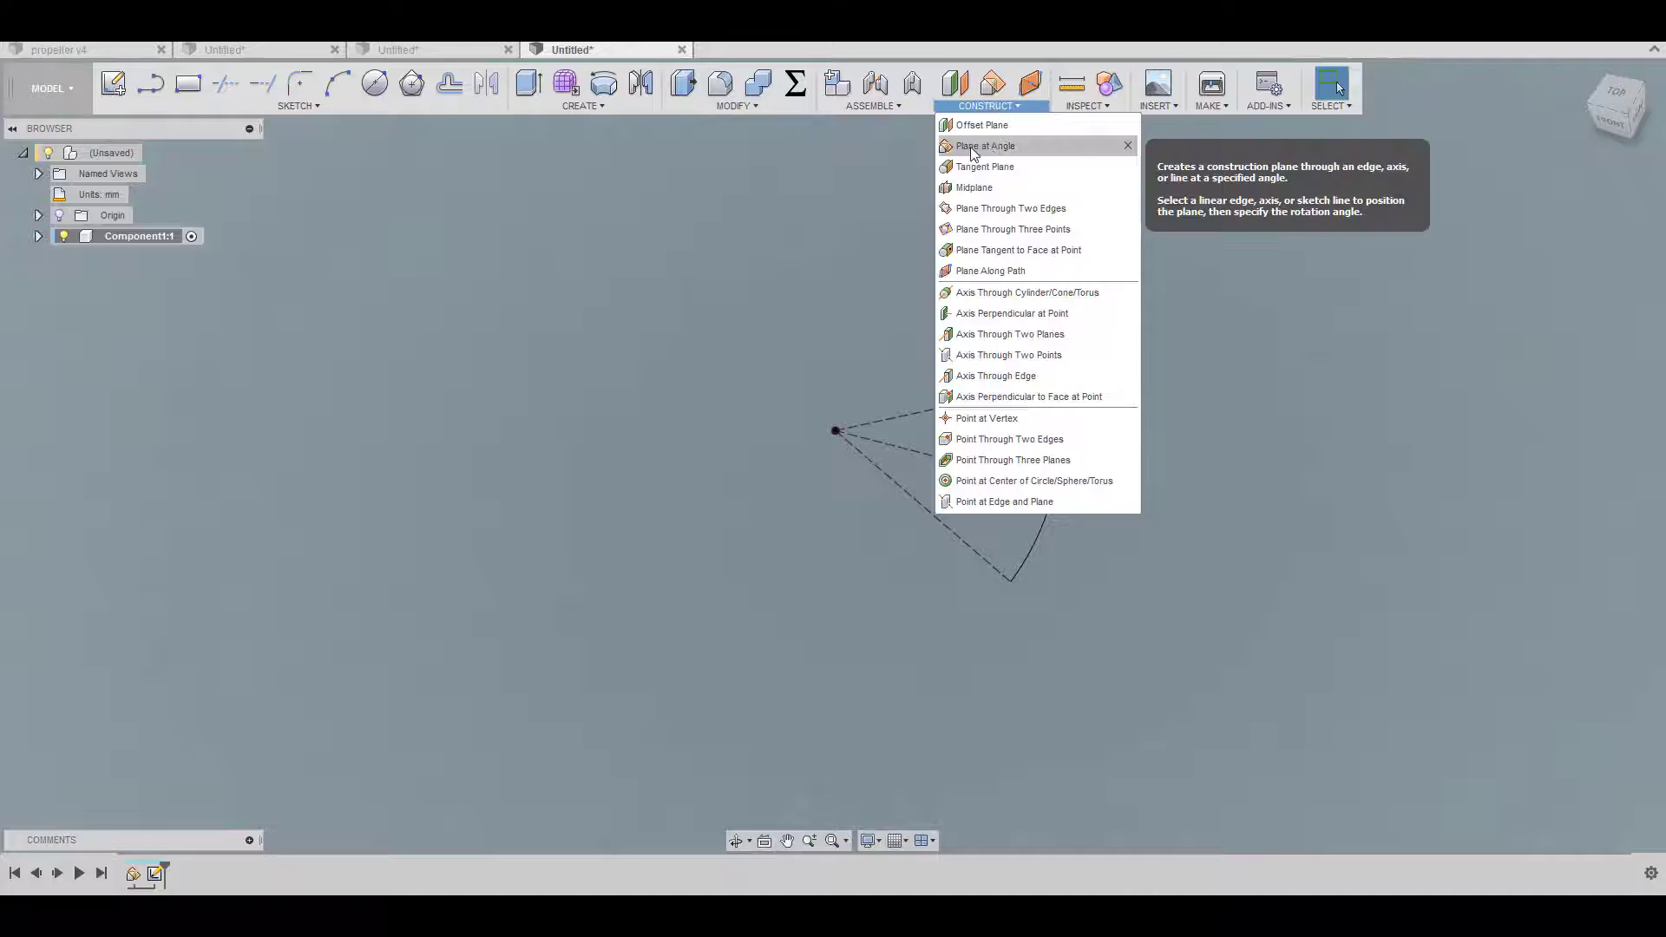
pyautogui.click(963, 148)
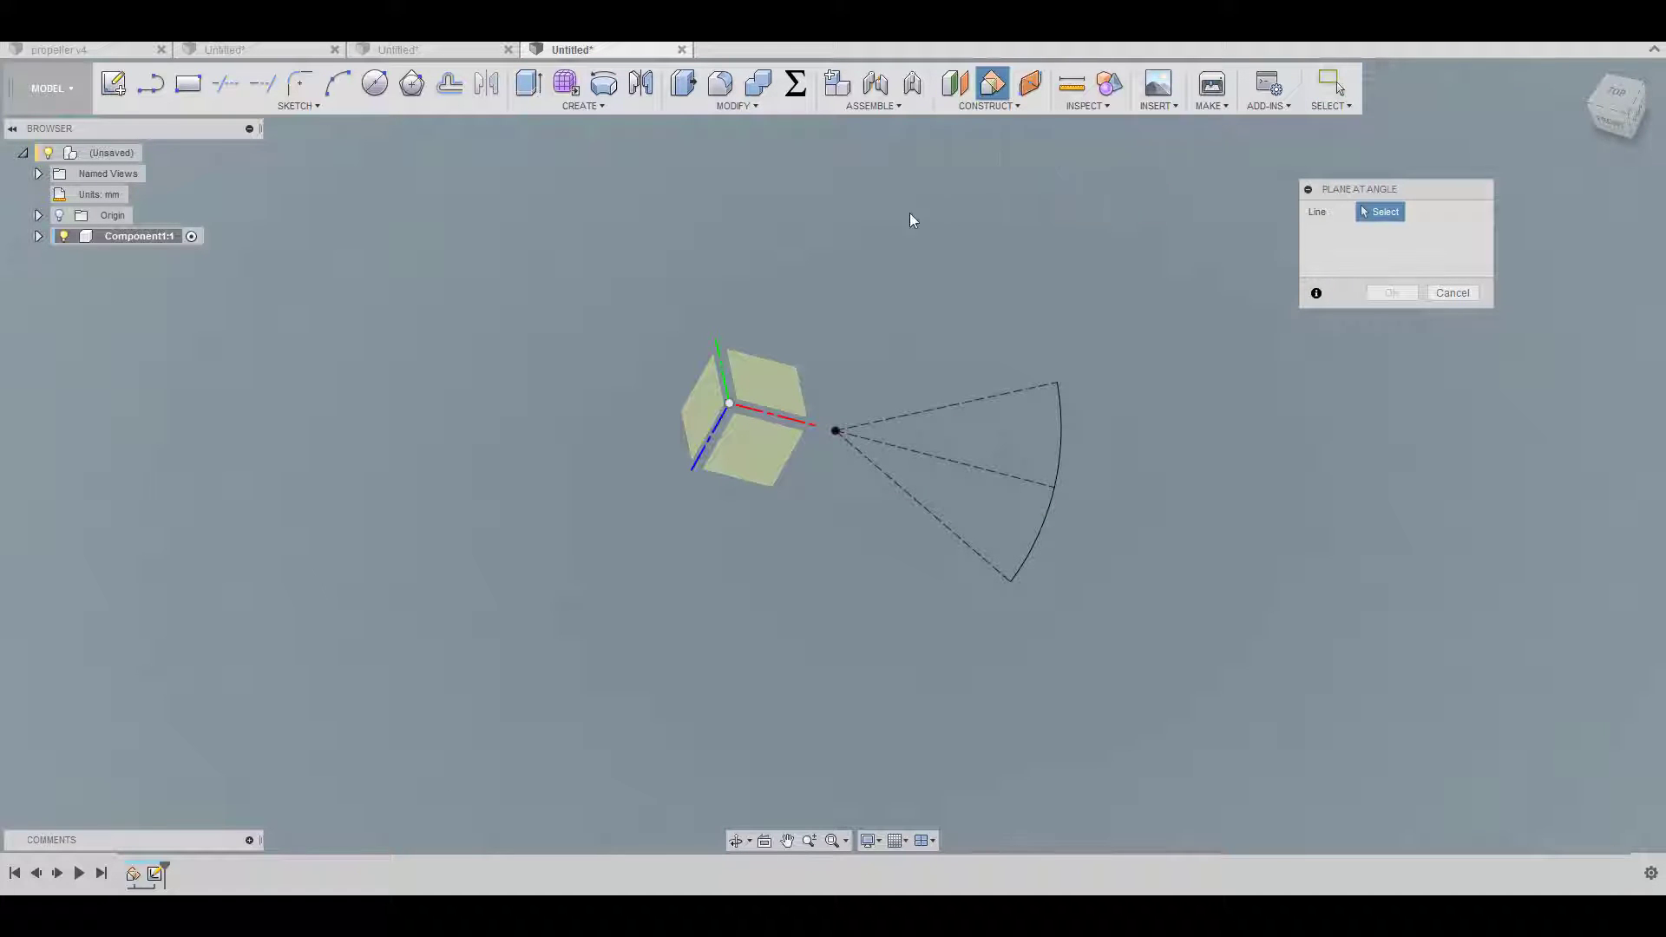
pyautogui.moveTo(908, 216)
pyautogui.keyDown('shift'); pyautogui.mouseDown(button='middle')
pyautogui.moveTo(837, 327)
pyautogui.moveTo(824, 442)
pyautogui.mouseUp(button='middle'); pyautogui.keyUp('shift')
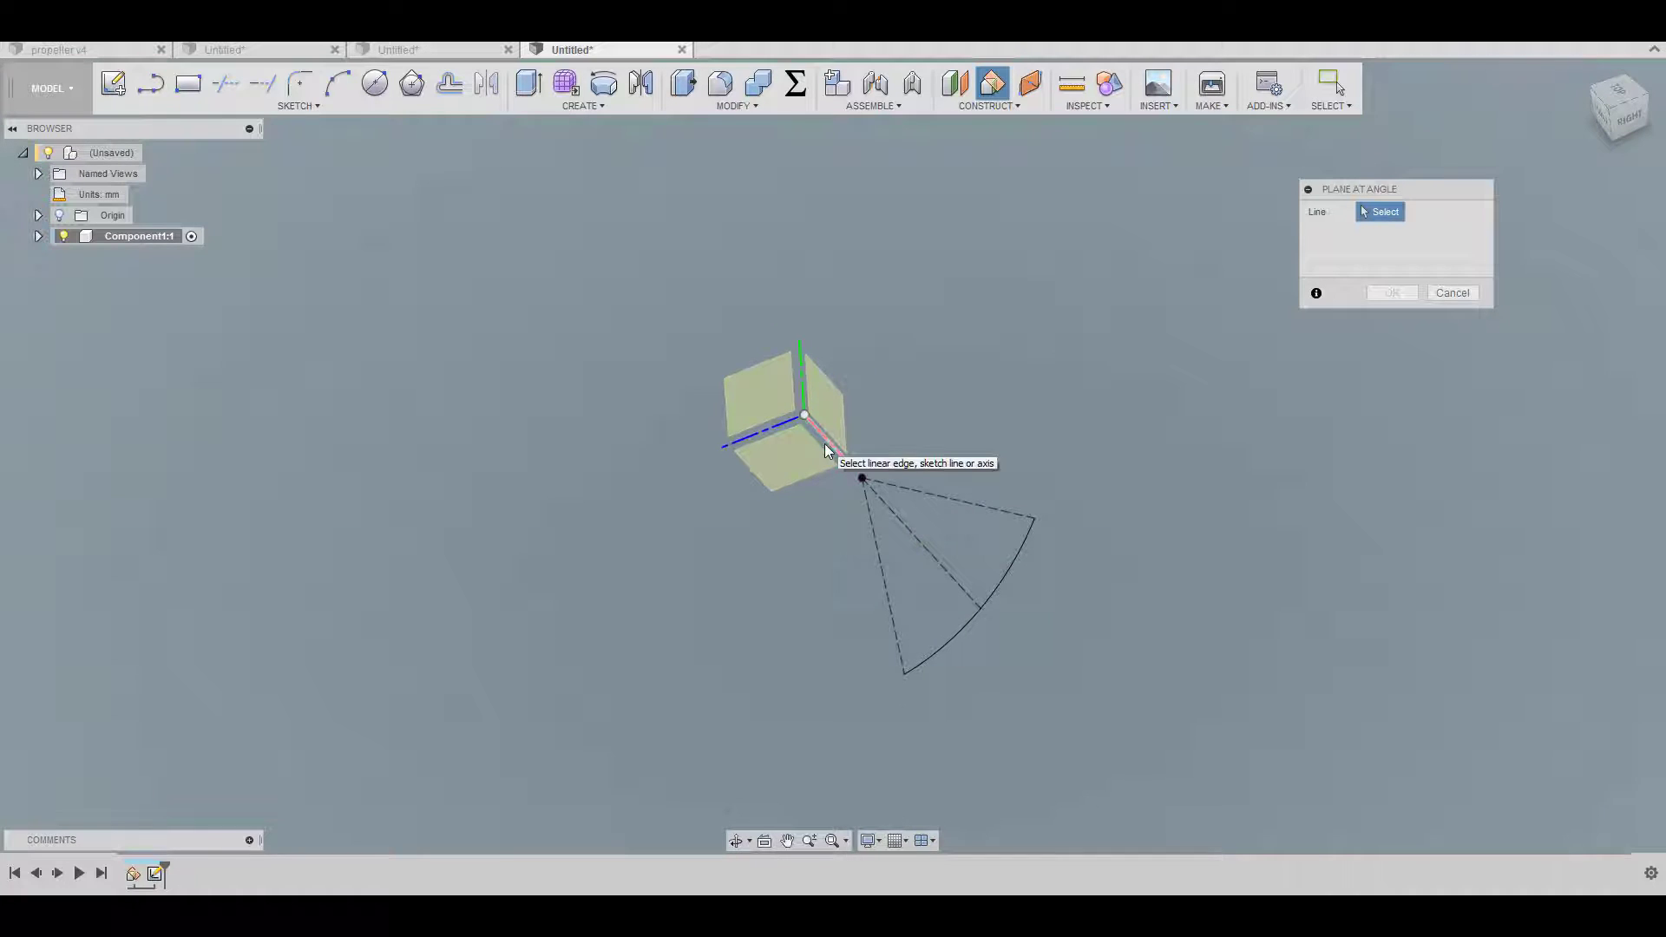
pyautogui.click(826, 440)
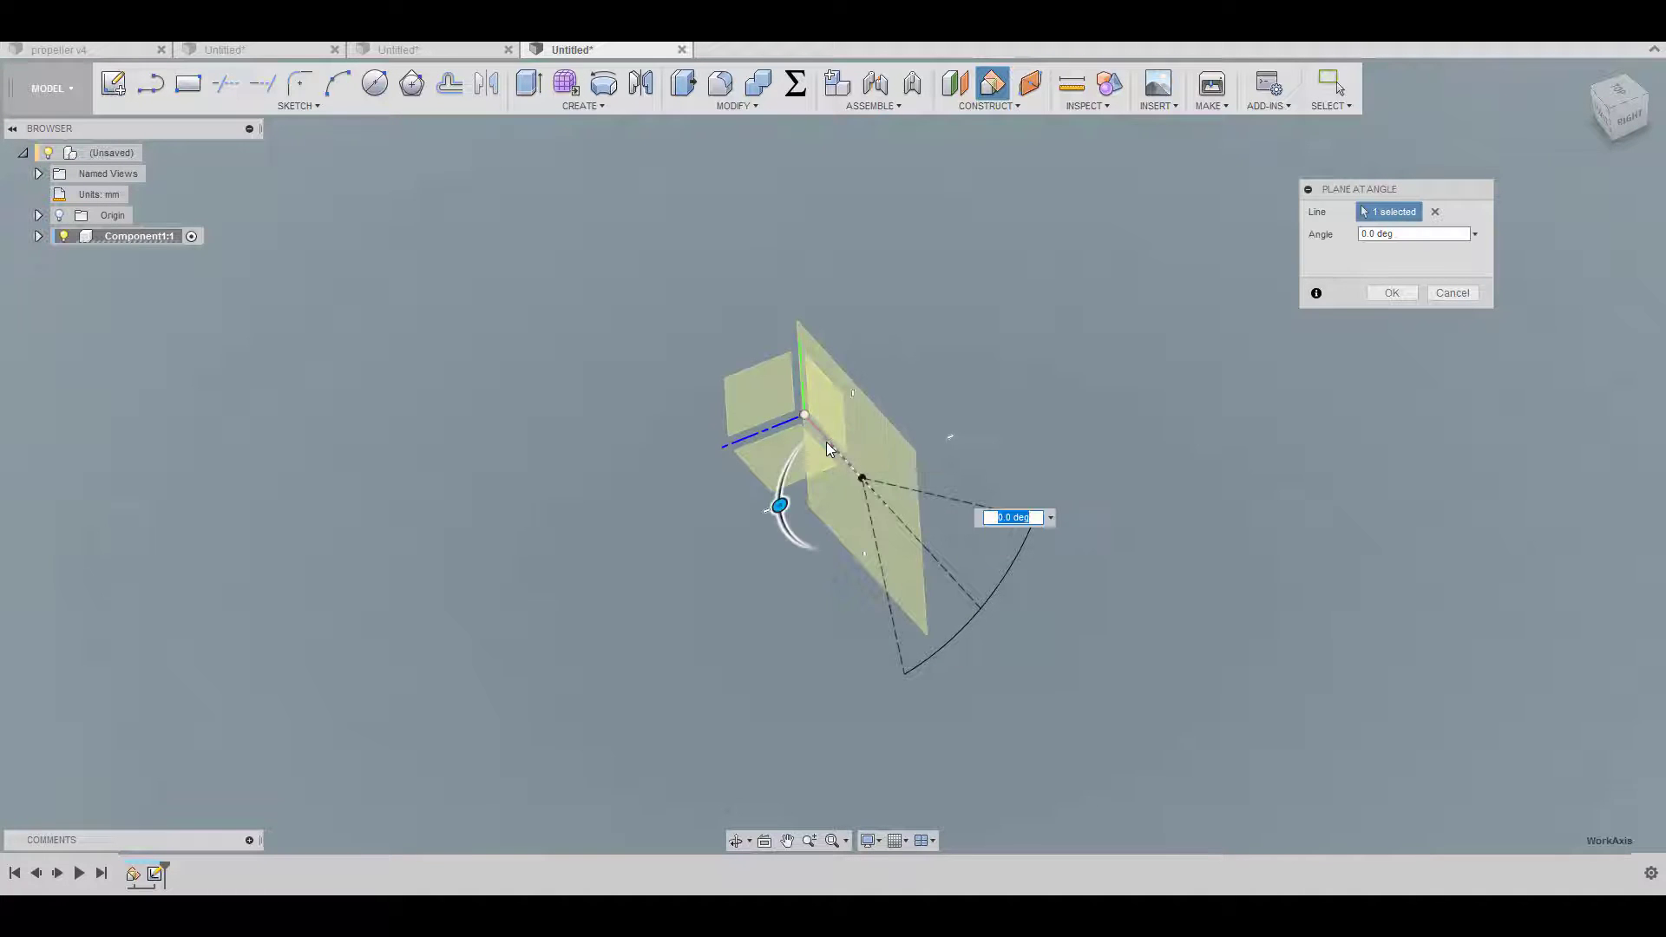
pyautogui.keyDown('shift'); pyautogui.moveTo(826, 441); pyautogui.dragTo(743, 502, button='middle'); pyautogui.keyUp('shift')
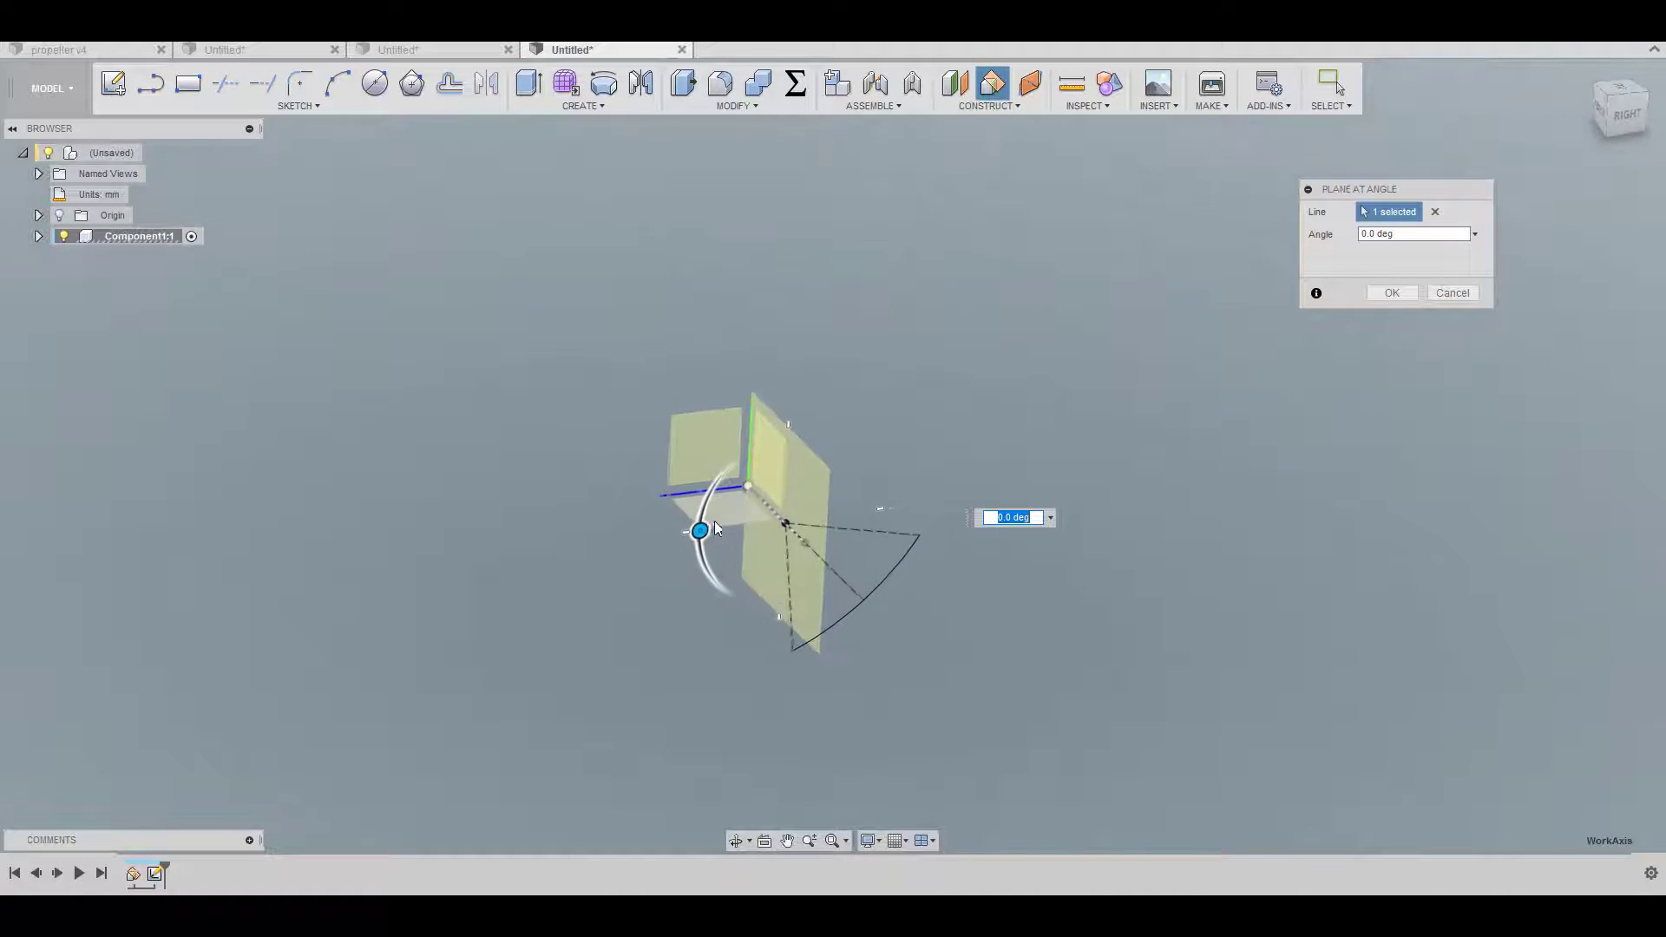
pyautogui.moveTo(704, 526); pyautogui.dragTo(721, 473)
pyautogui.keyDown('shift'); pyautogui.moveTo(720, 473); pyautogui.dragTo(726, 473, button='middle'); pyautogui.keyUp('shift')
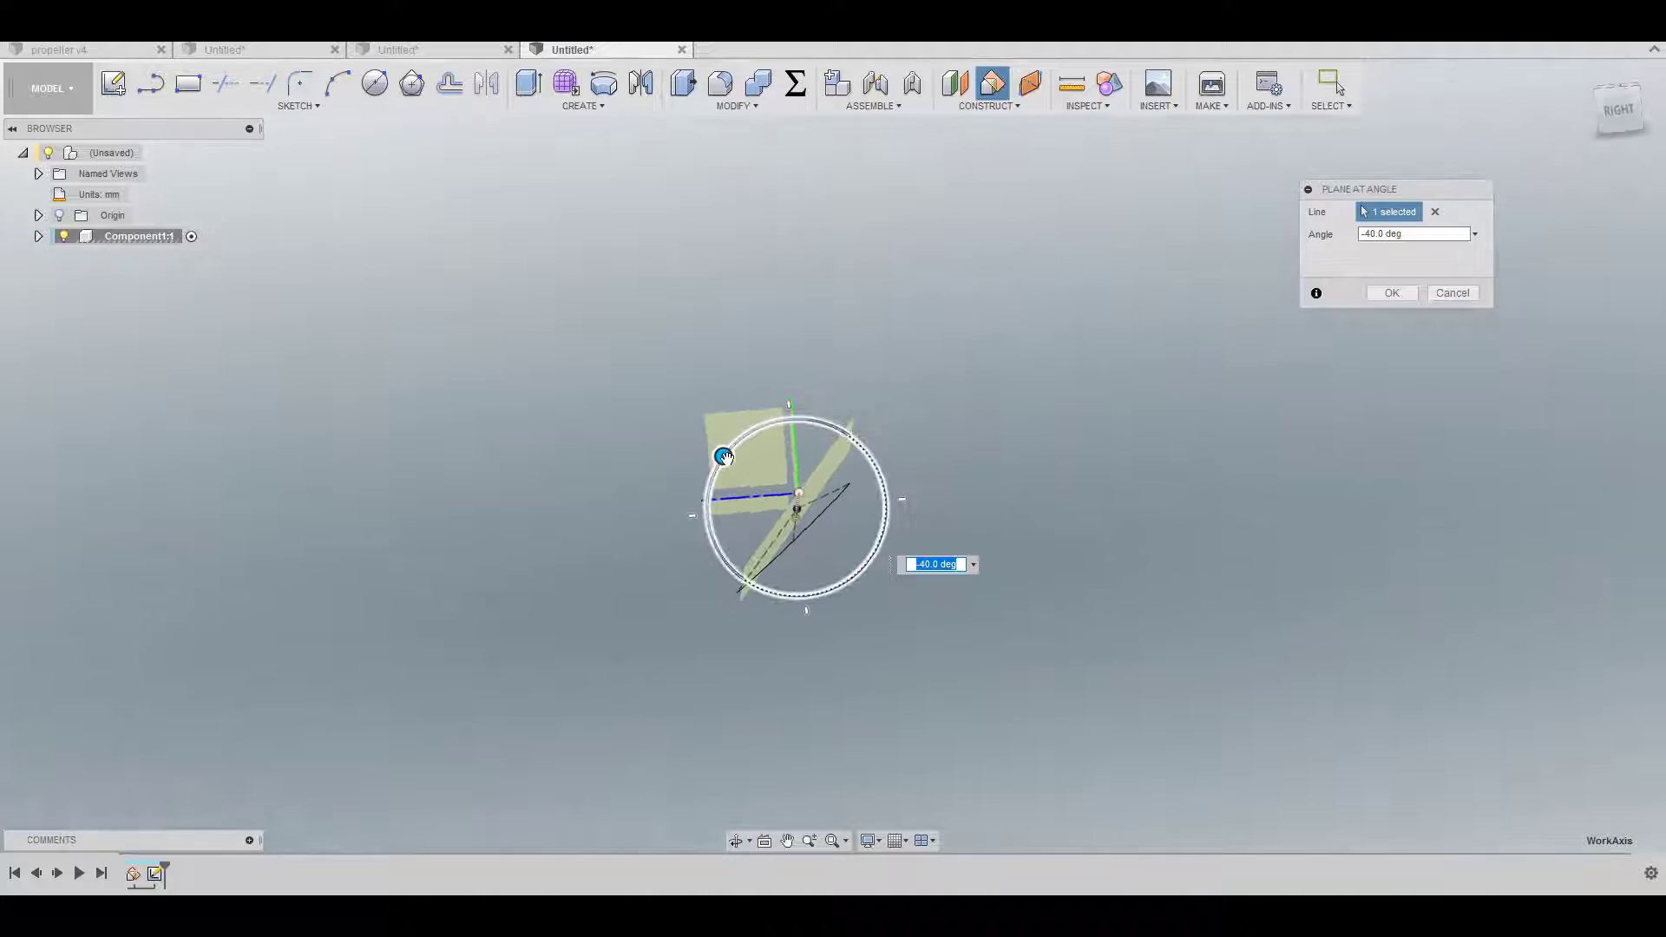
pyautogui.moveTo(717, 455); pyautogui.dragTo(716, 469)
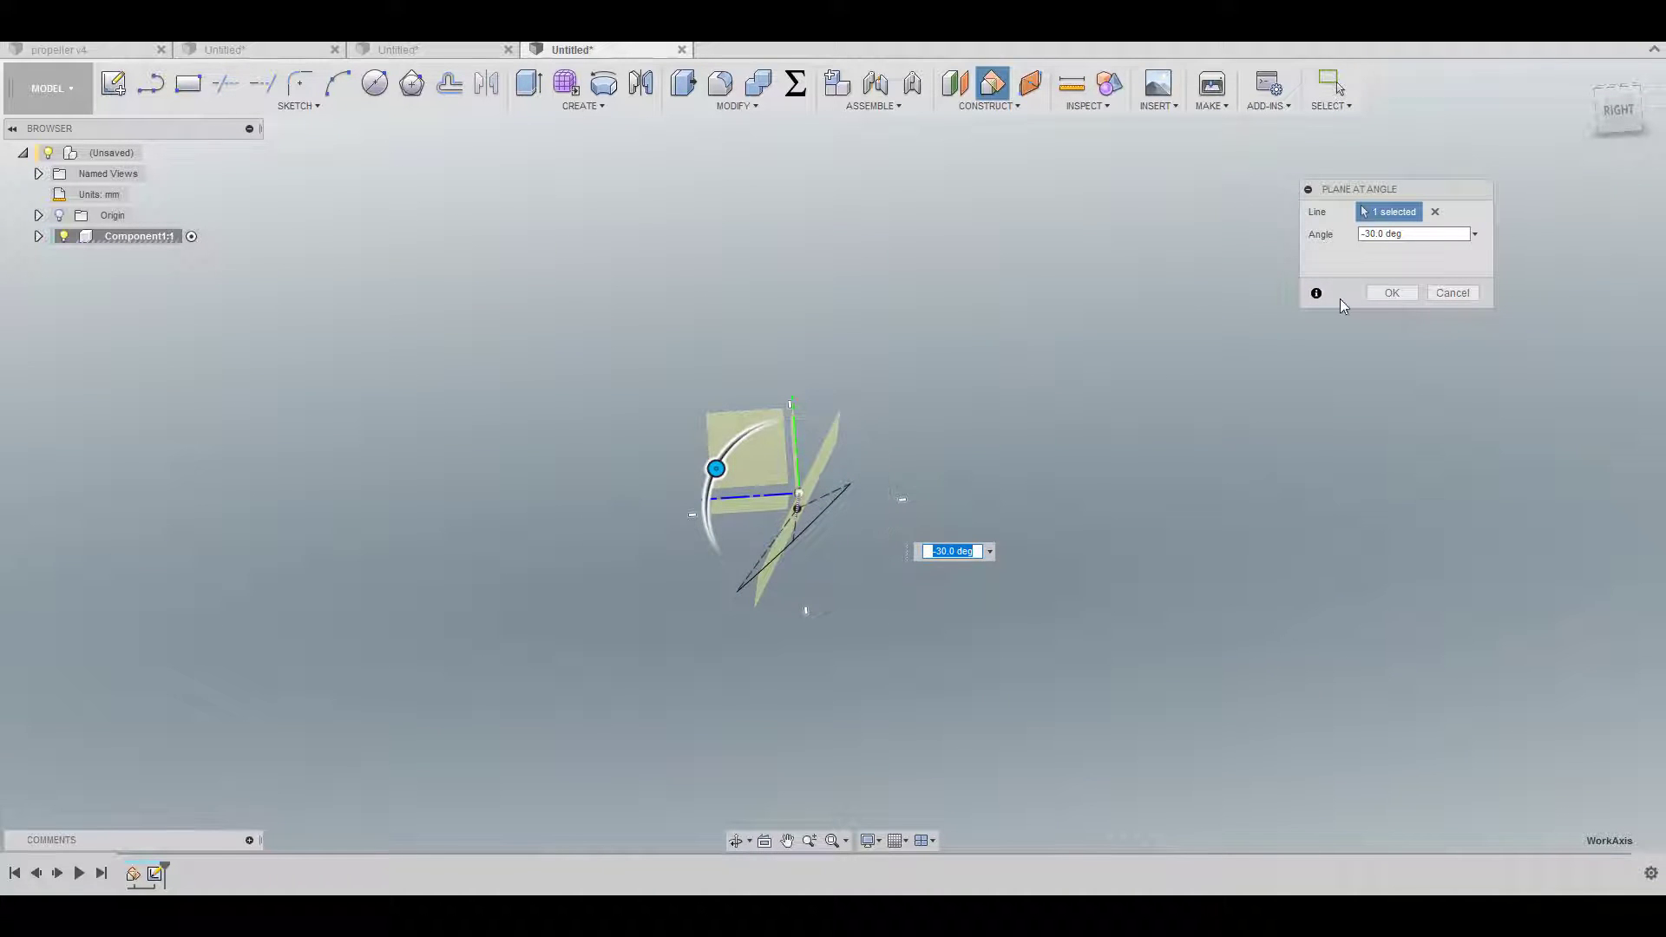
pyautogui.click(1385, 293)
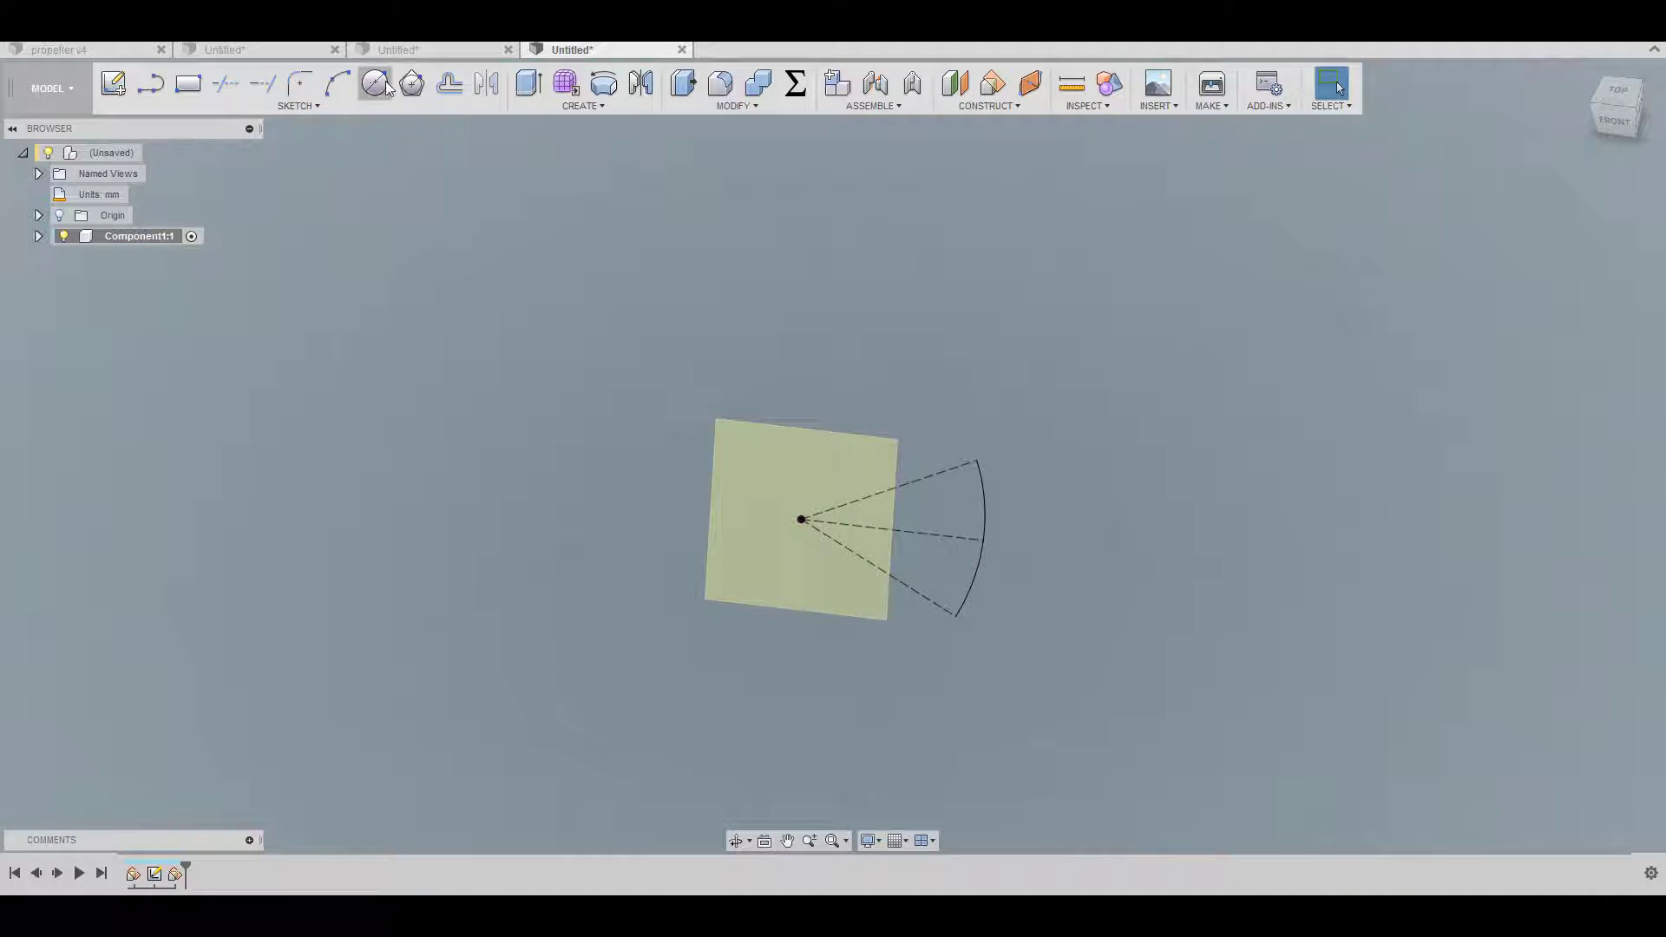
# Step: Start a sketch on the new angled plane and draw a circle 190 mm in diameter centred on the origin
pyautogui.click(112, 83)
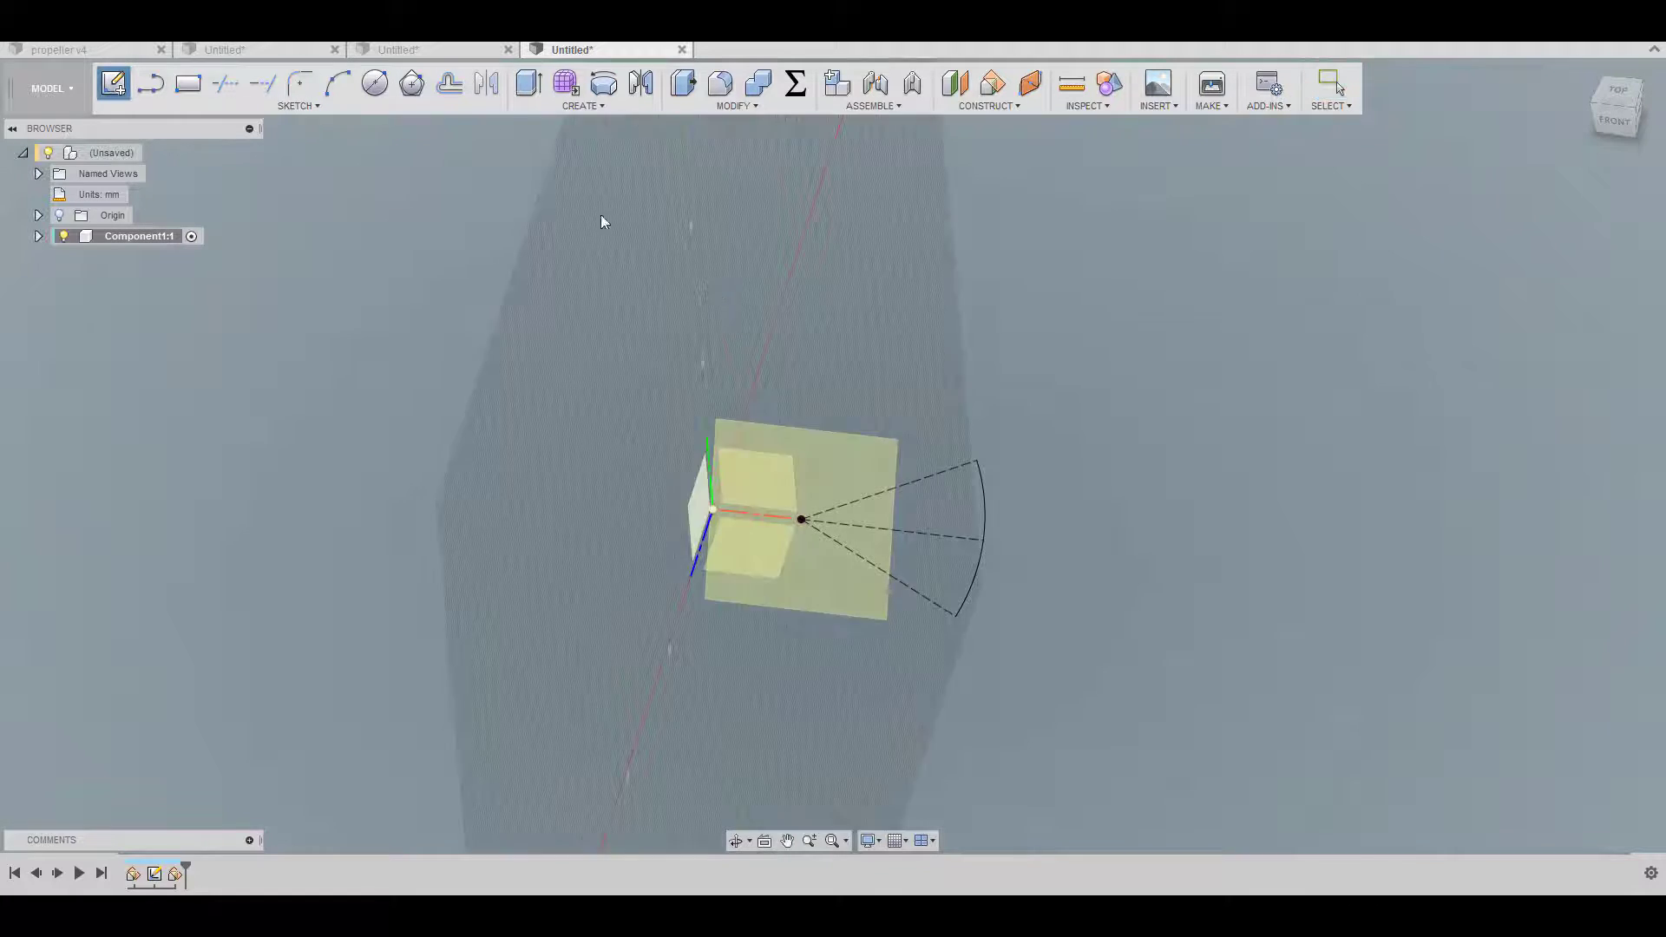
pyautogui.click(831, 455)
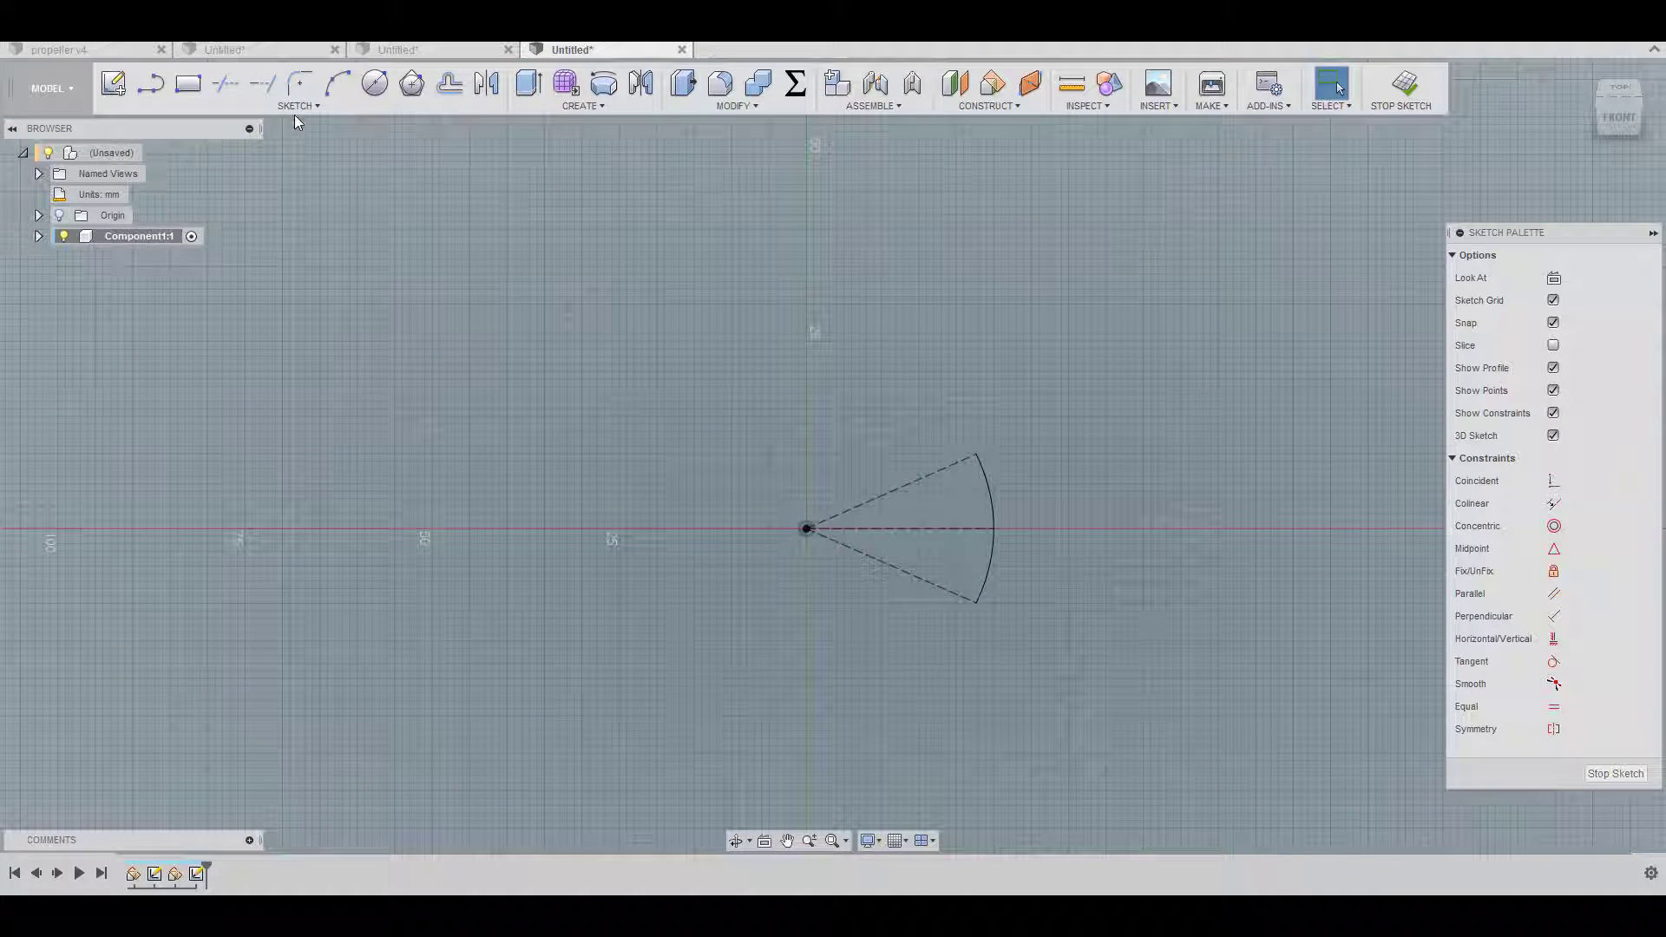
pyautogui.click(375, 83)
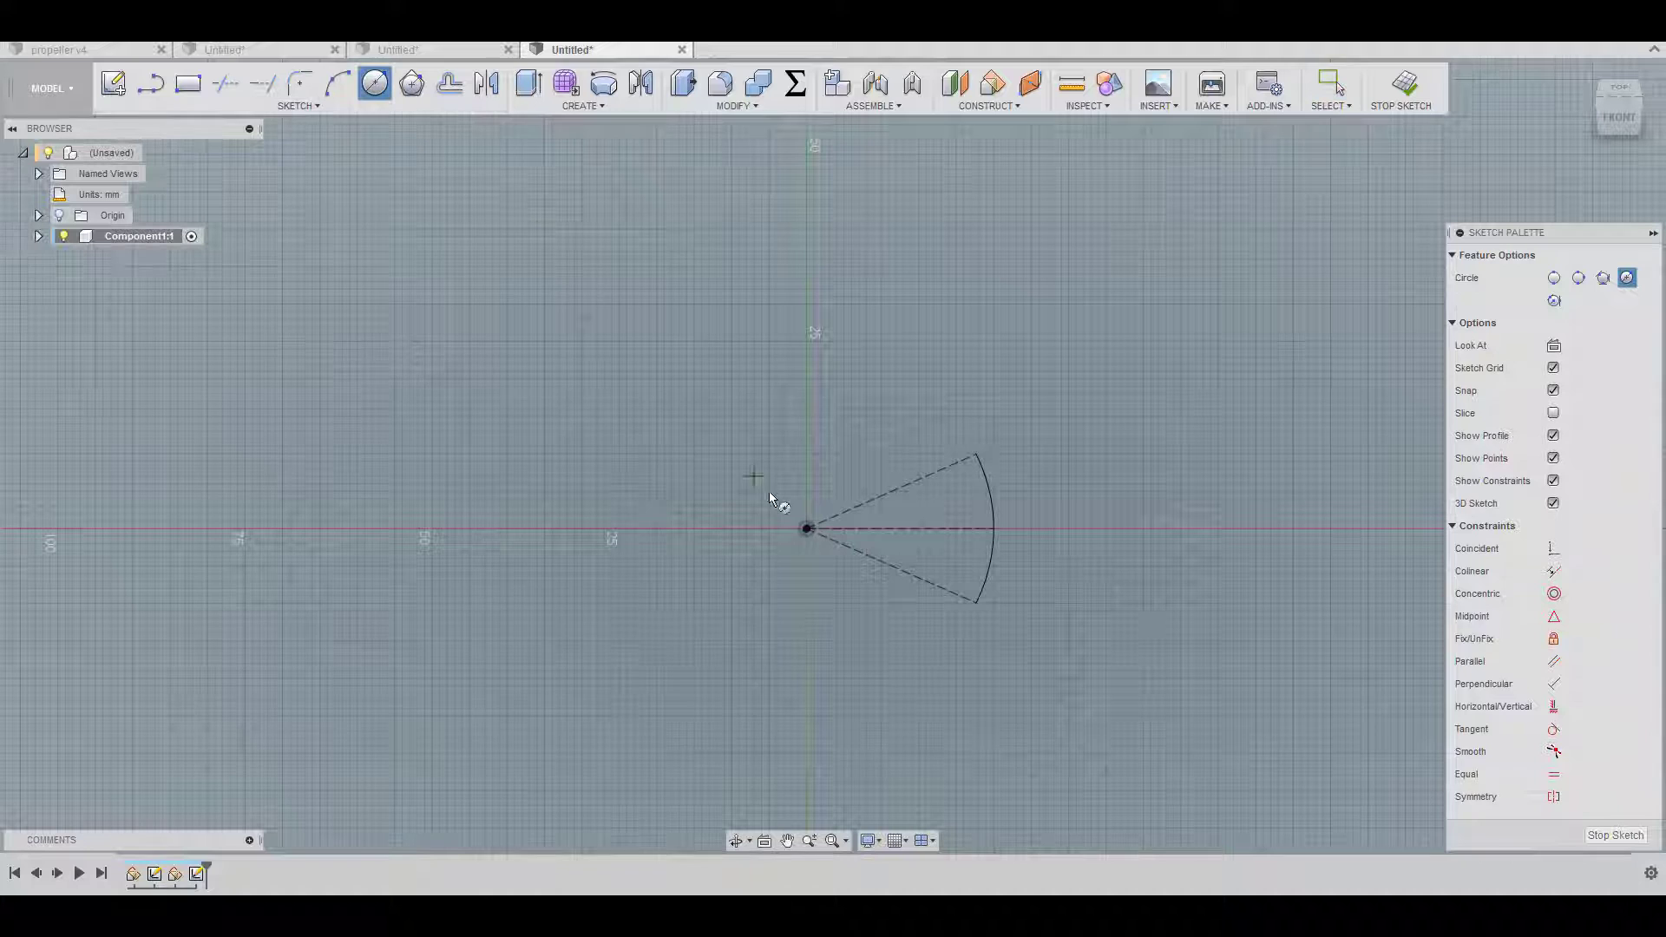
pyautogui.click(806, 528)
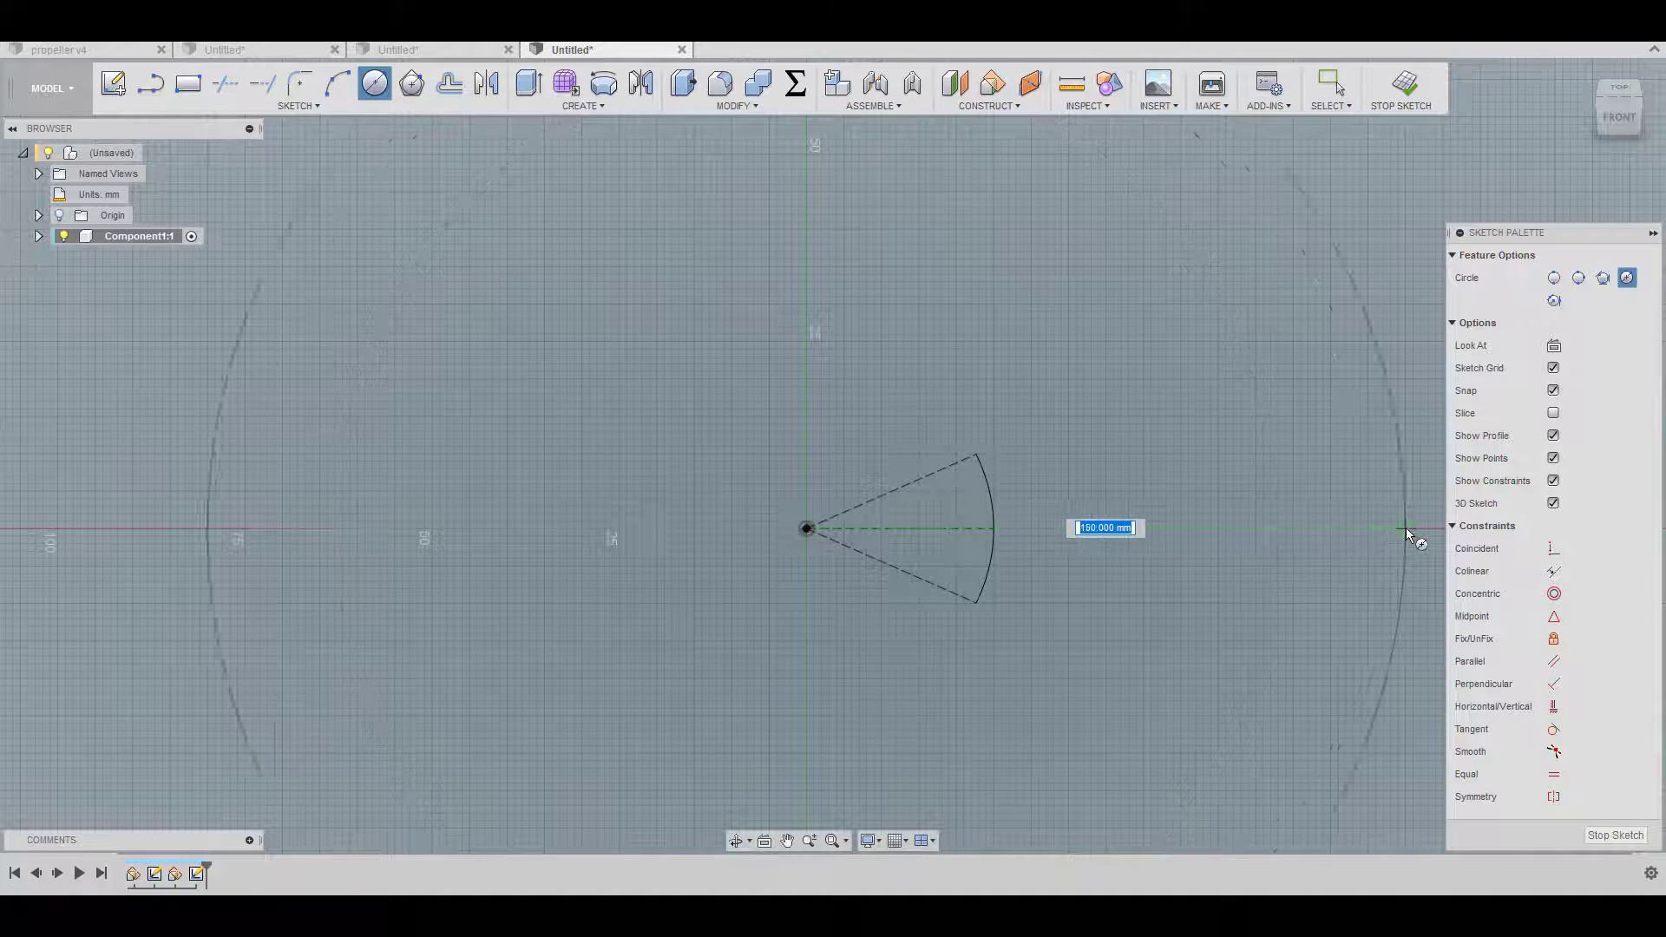
pyautogui.scroll(-1, 1406, 528)
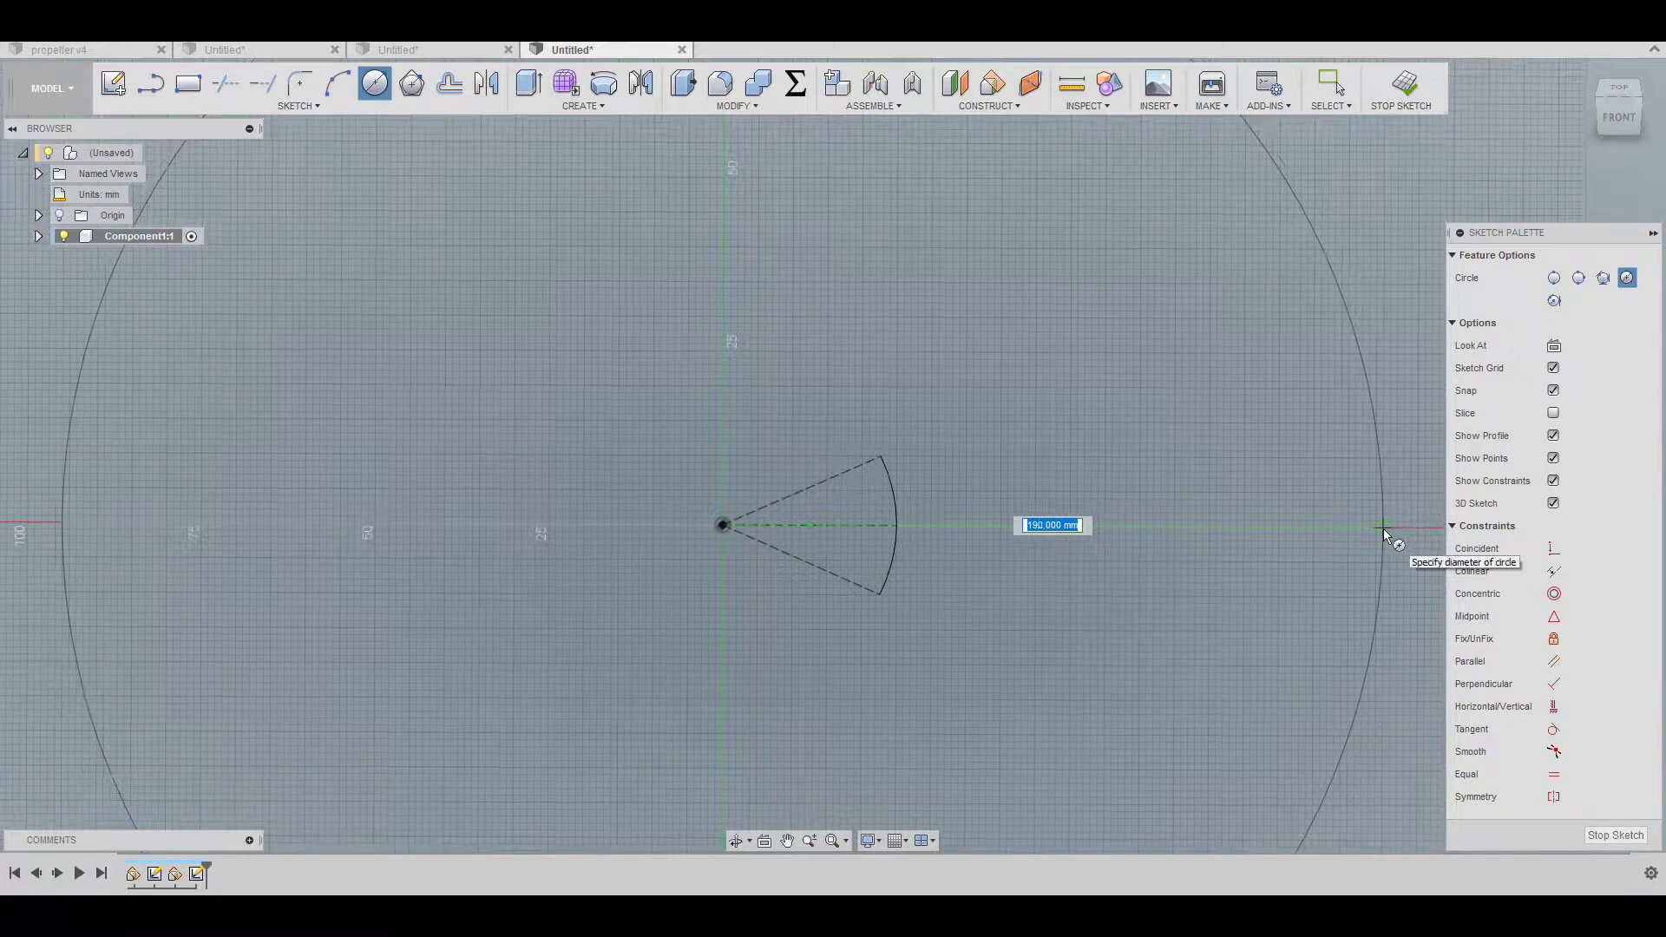
pyautogui.click(1382, 529)
pyautogui.scroll(-4, 1383, 529)
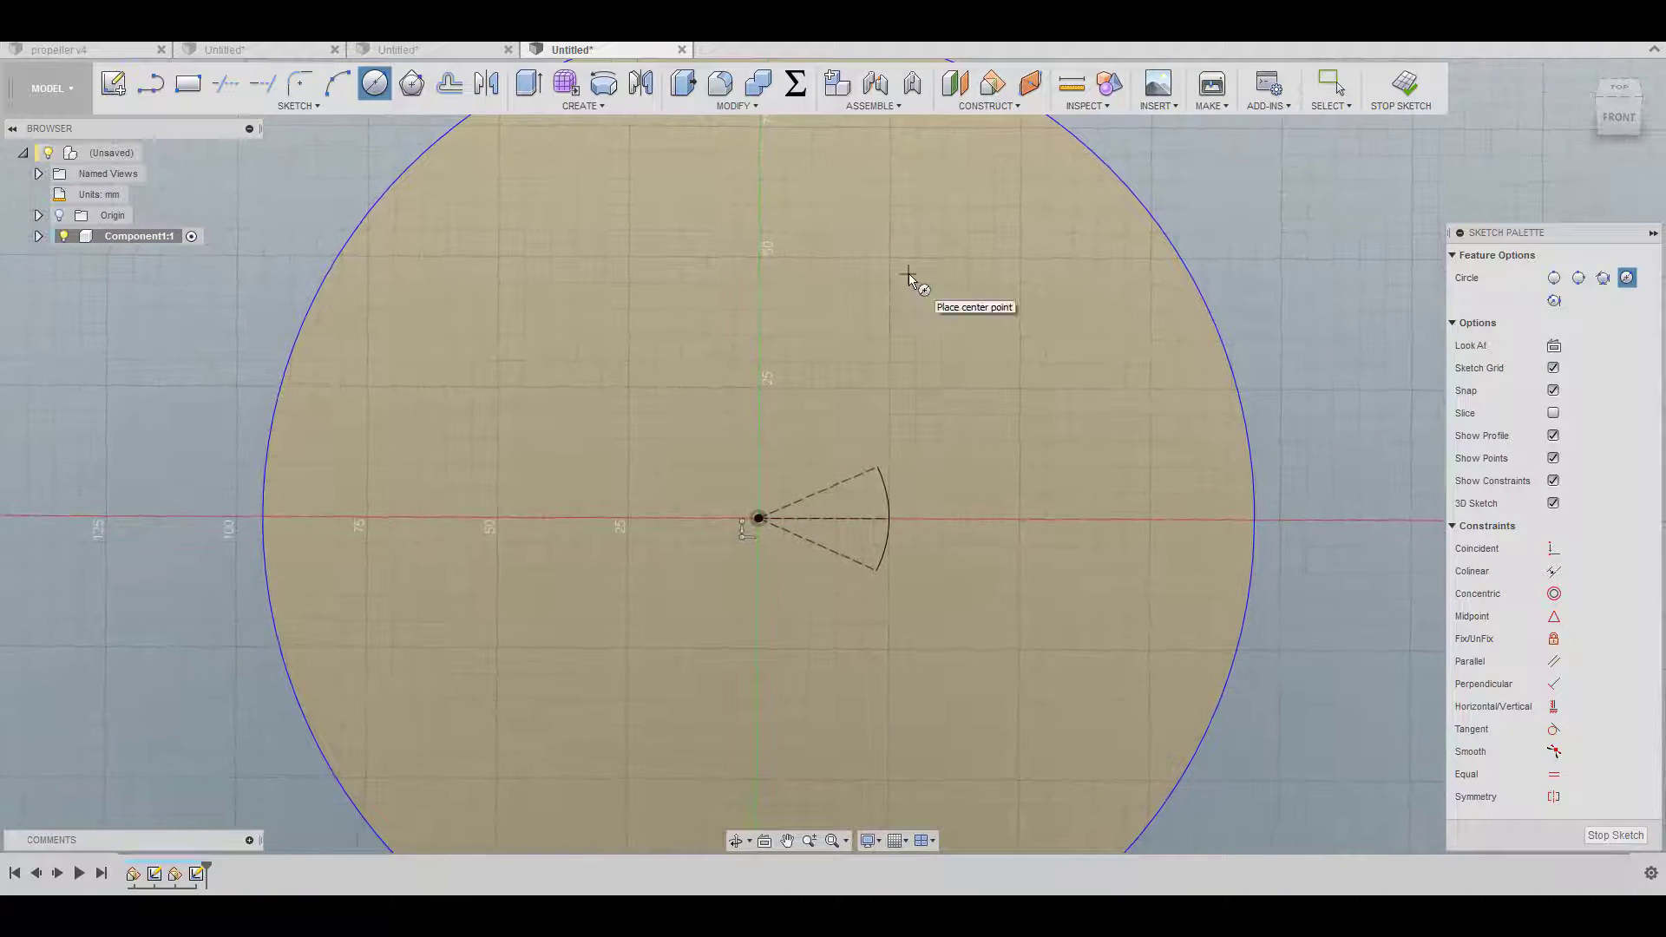
pyautogui.press('Escape')
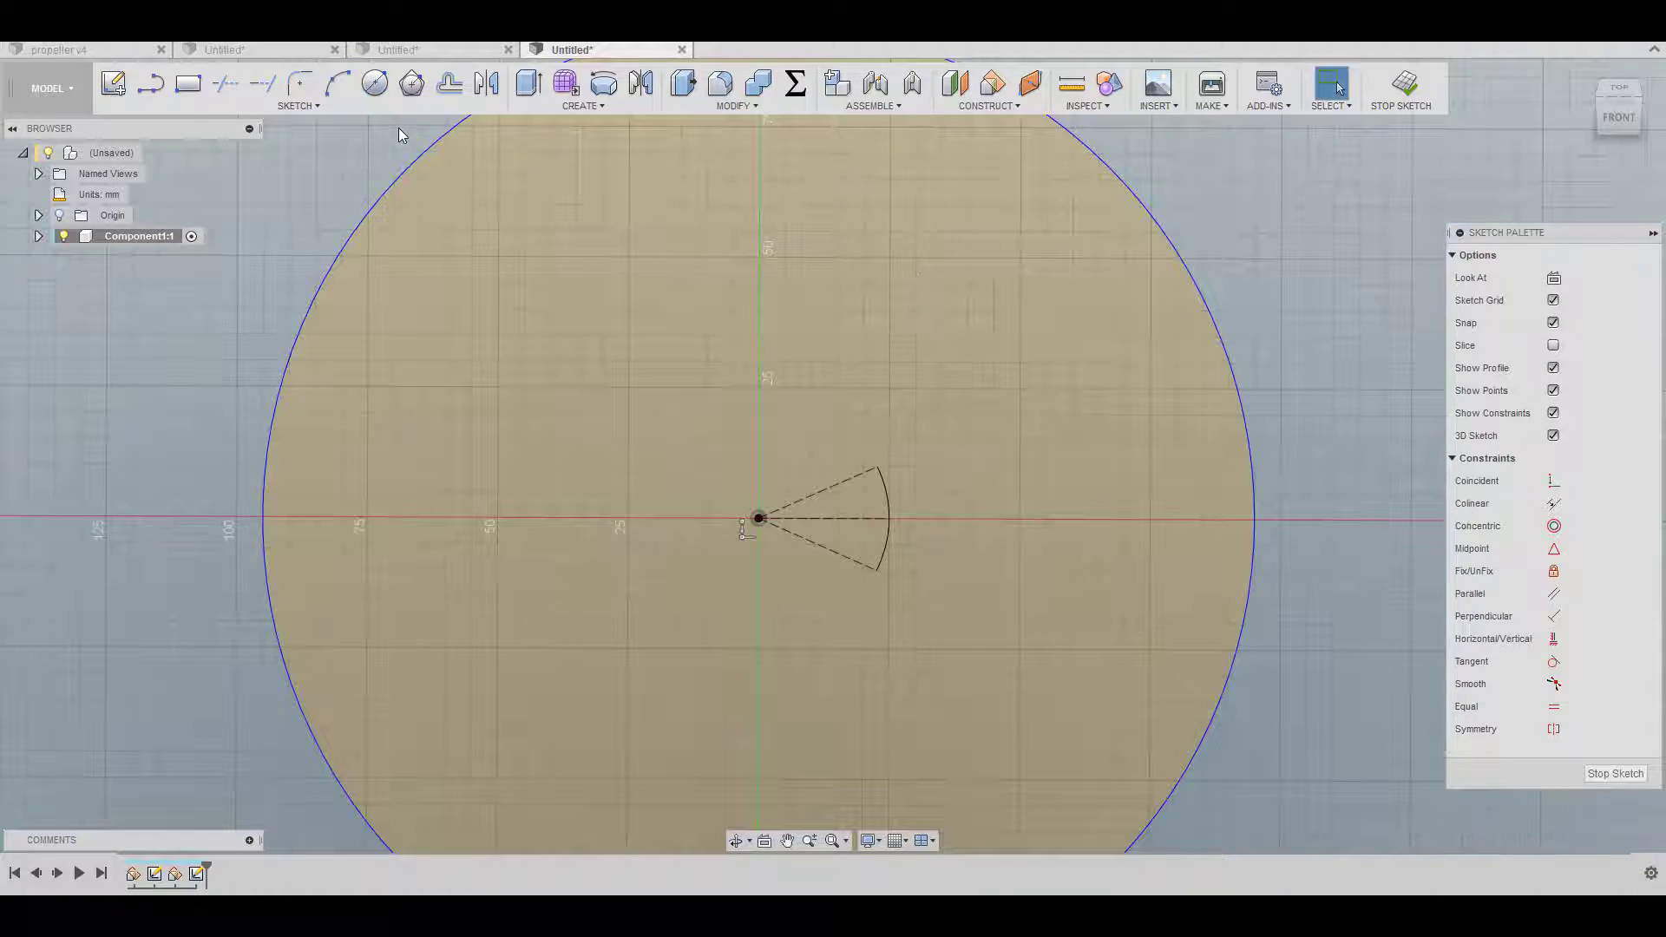
# Step: Draw three lines from the origin to the large circle: one diagonally up, one horizontal and one diagonally down to the right
pyautogui.click(159, 92)
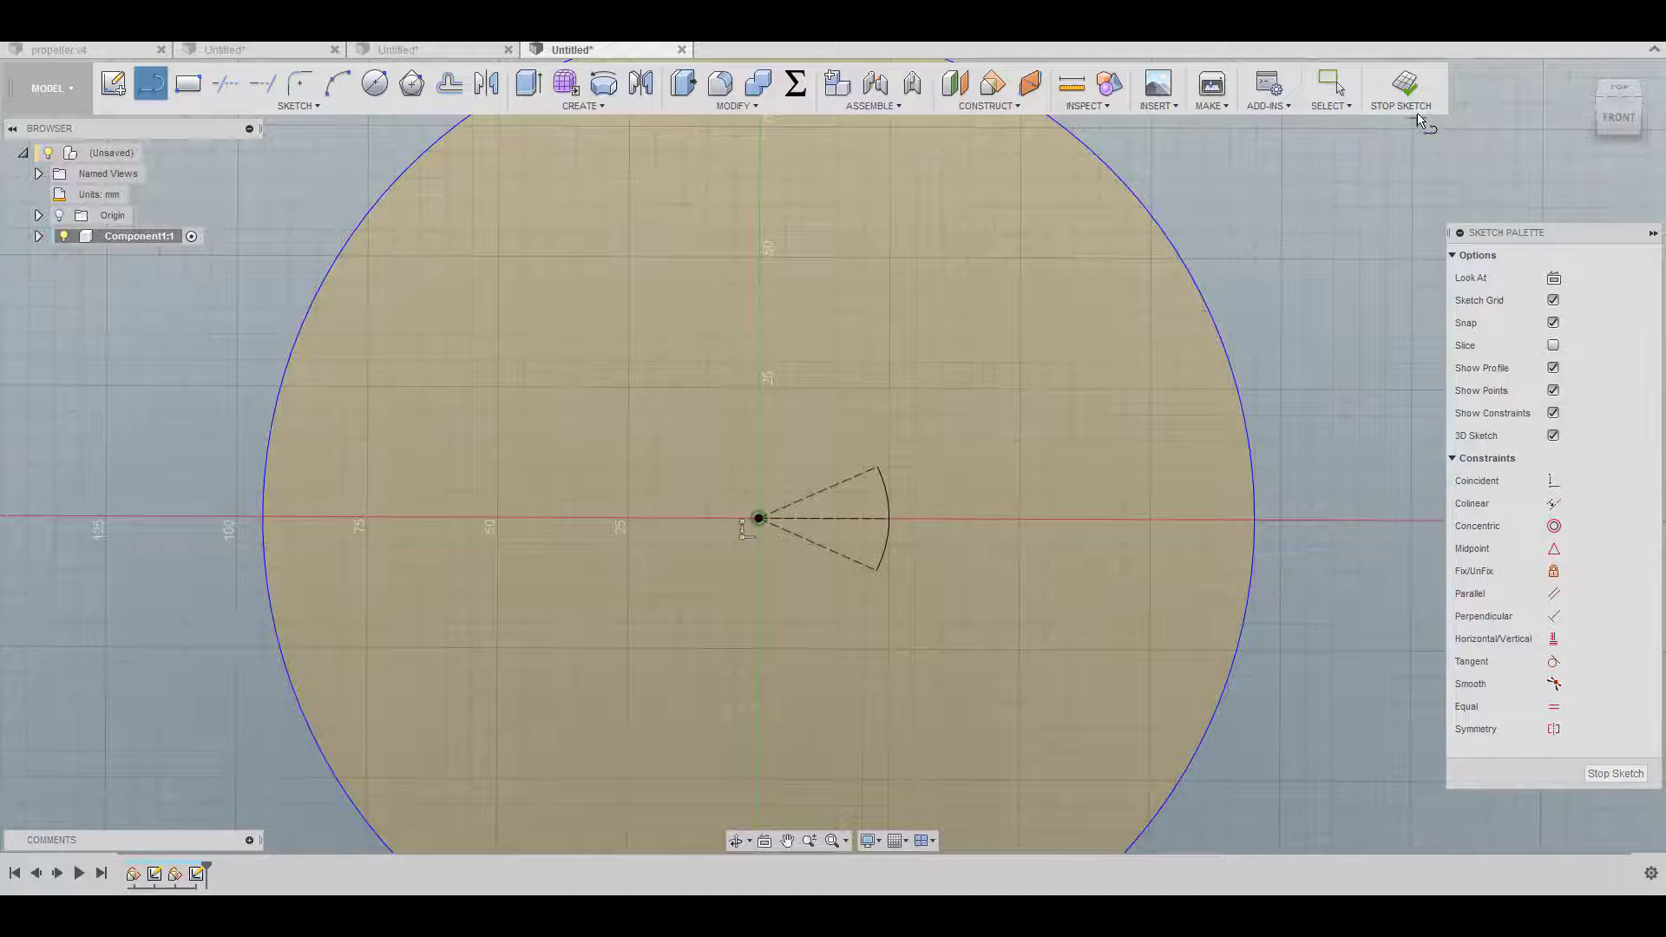
pyautogui.click(758, 518)
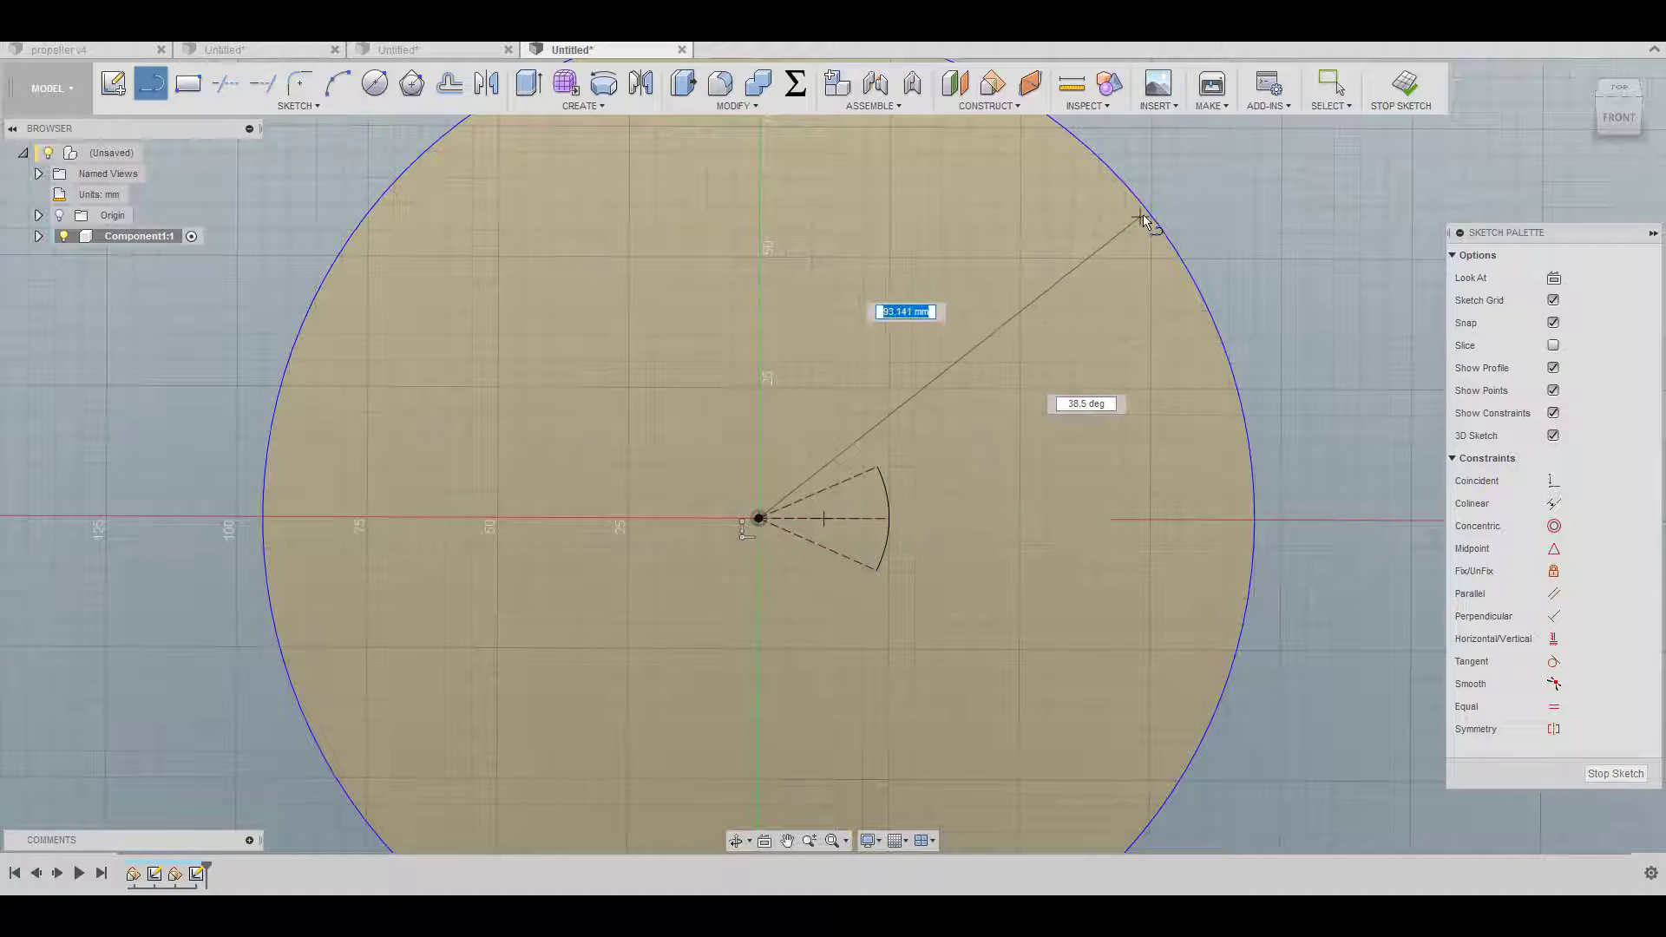
pyautogui.click(1145, 213)
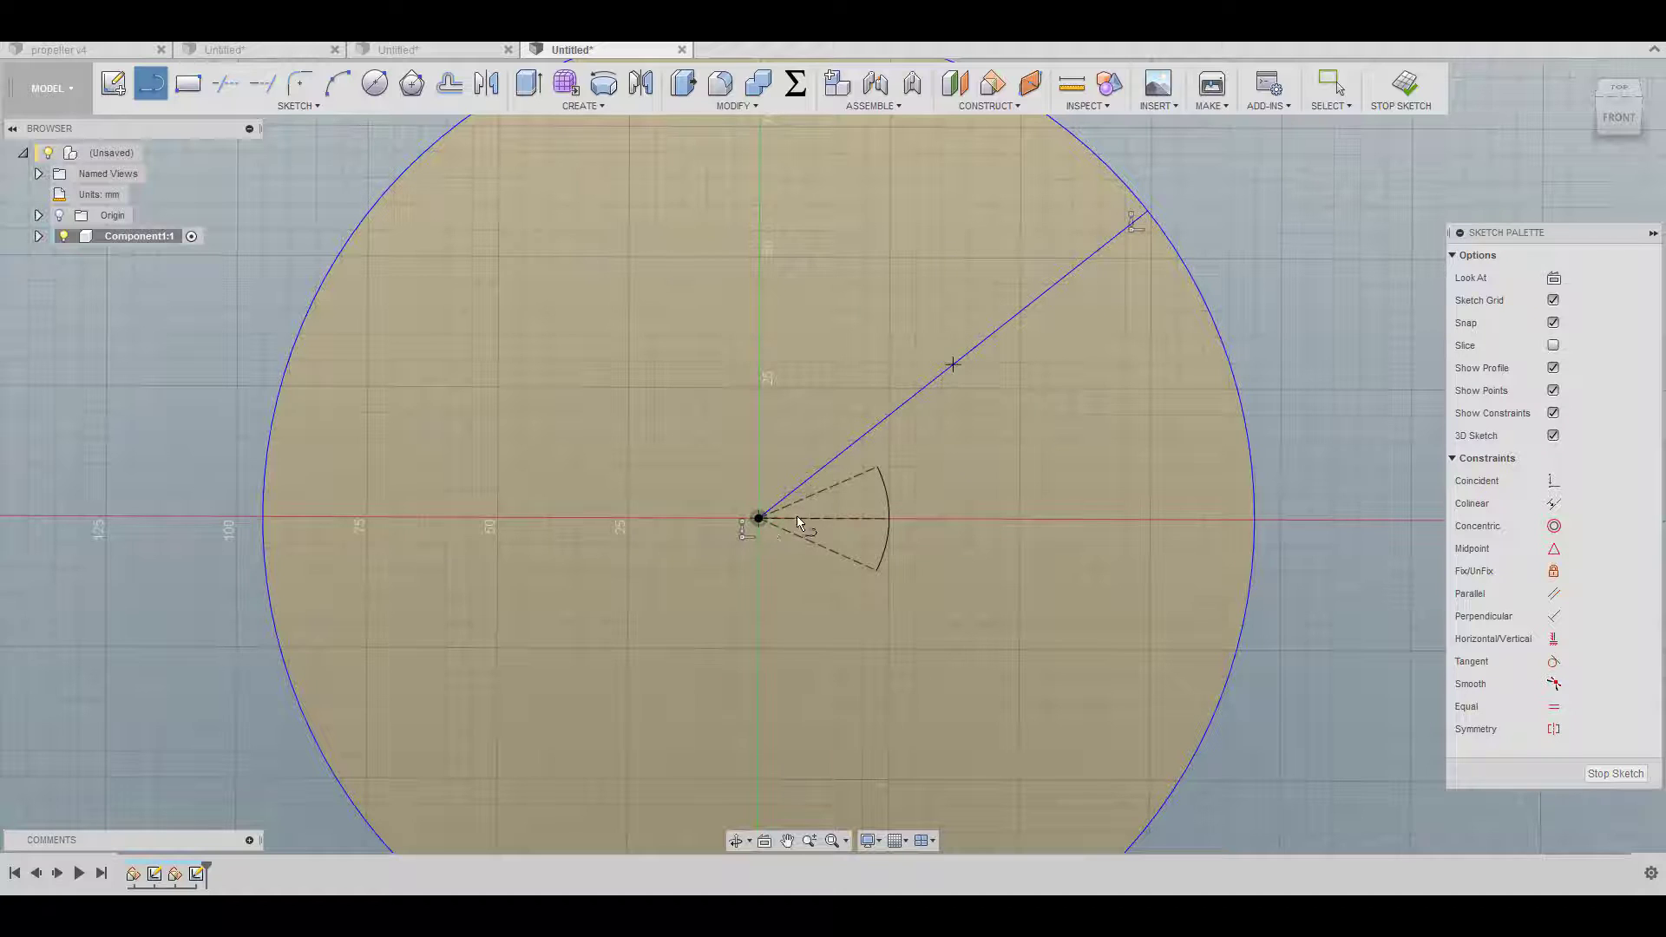
pyautogui.doubleClick(1251, 518)
pyautogui.click(759, 520)
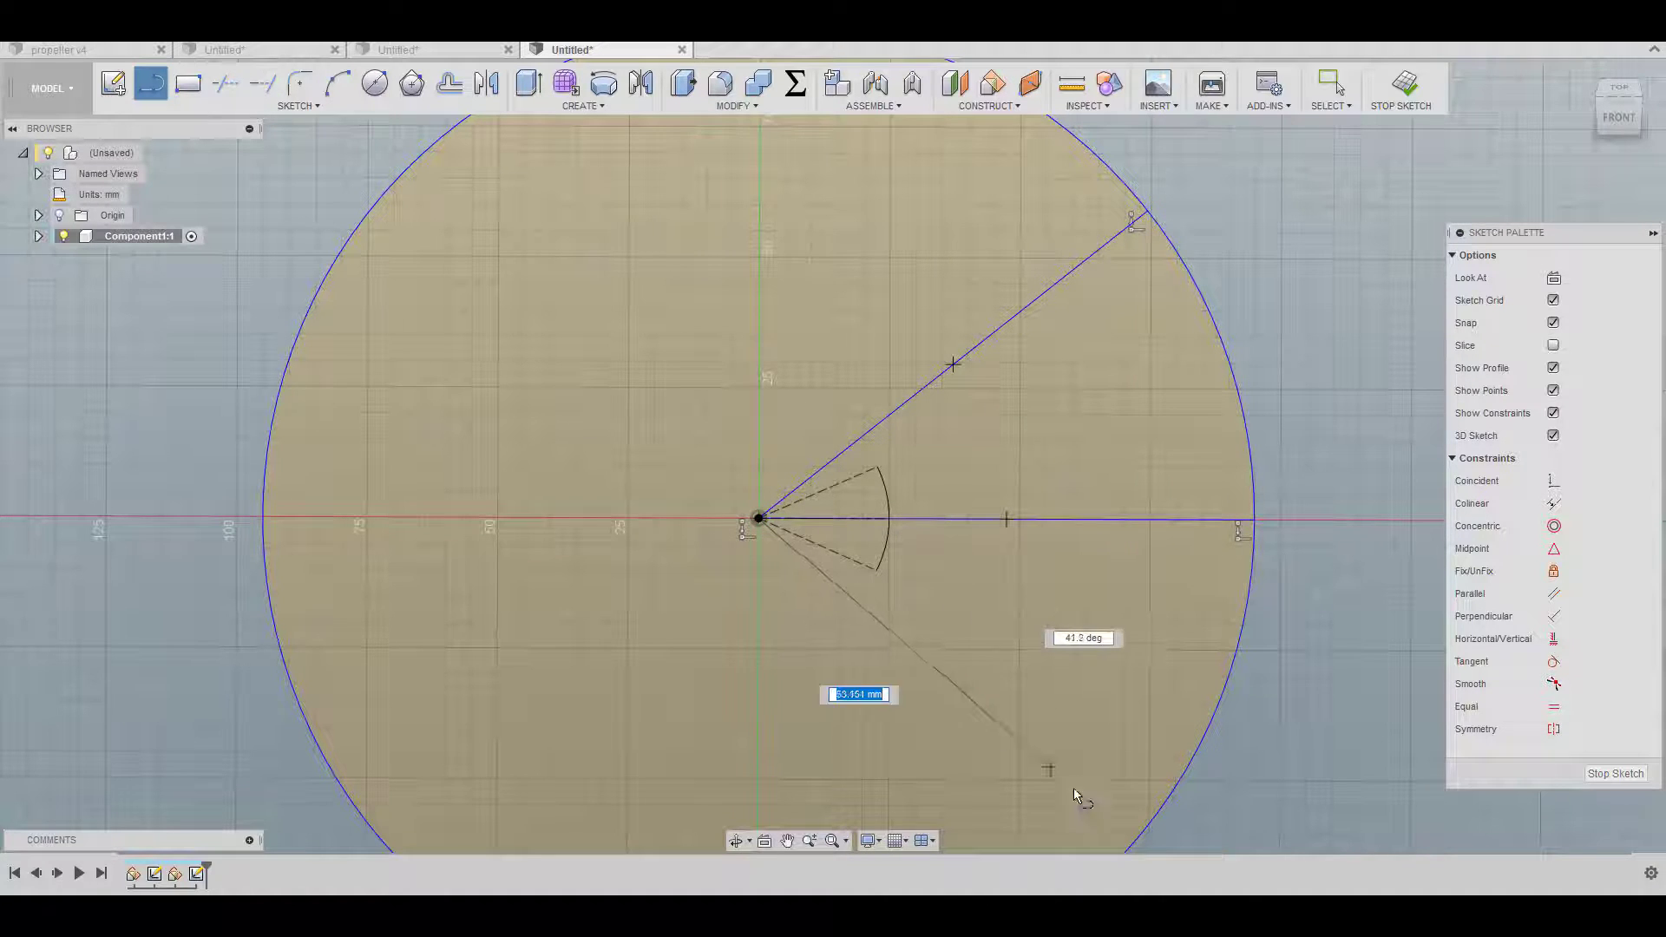
pyautogui.doubleClick(1126, 850)
pyautogui.press('Escape')
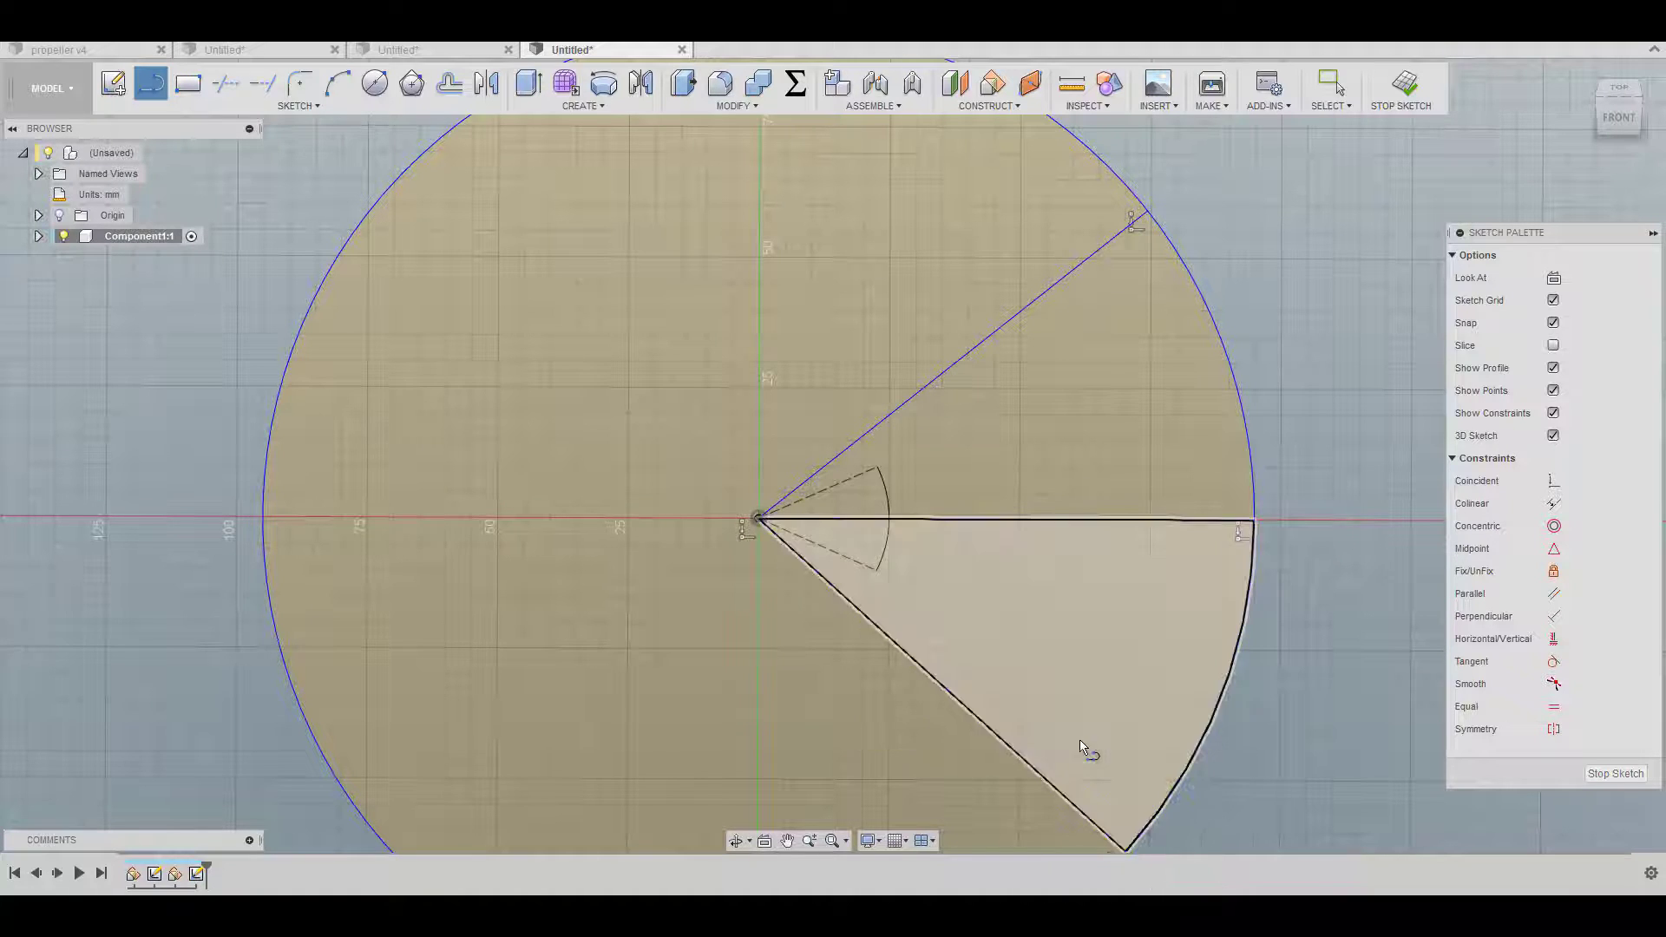
# Step: Trim away the large circle outside the two diagonal lines, keeping only its right-hand arc
pyautogui.click(227, 84)
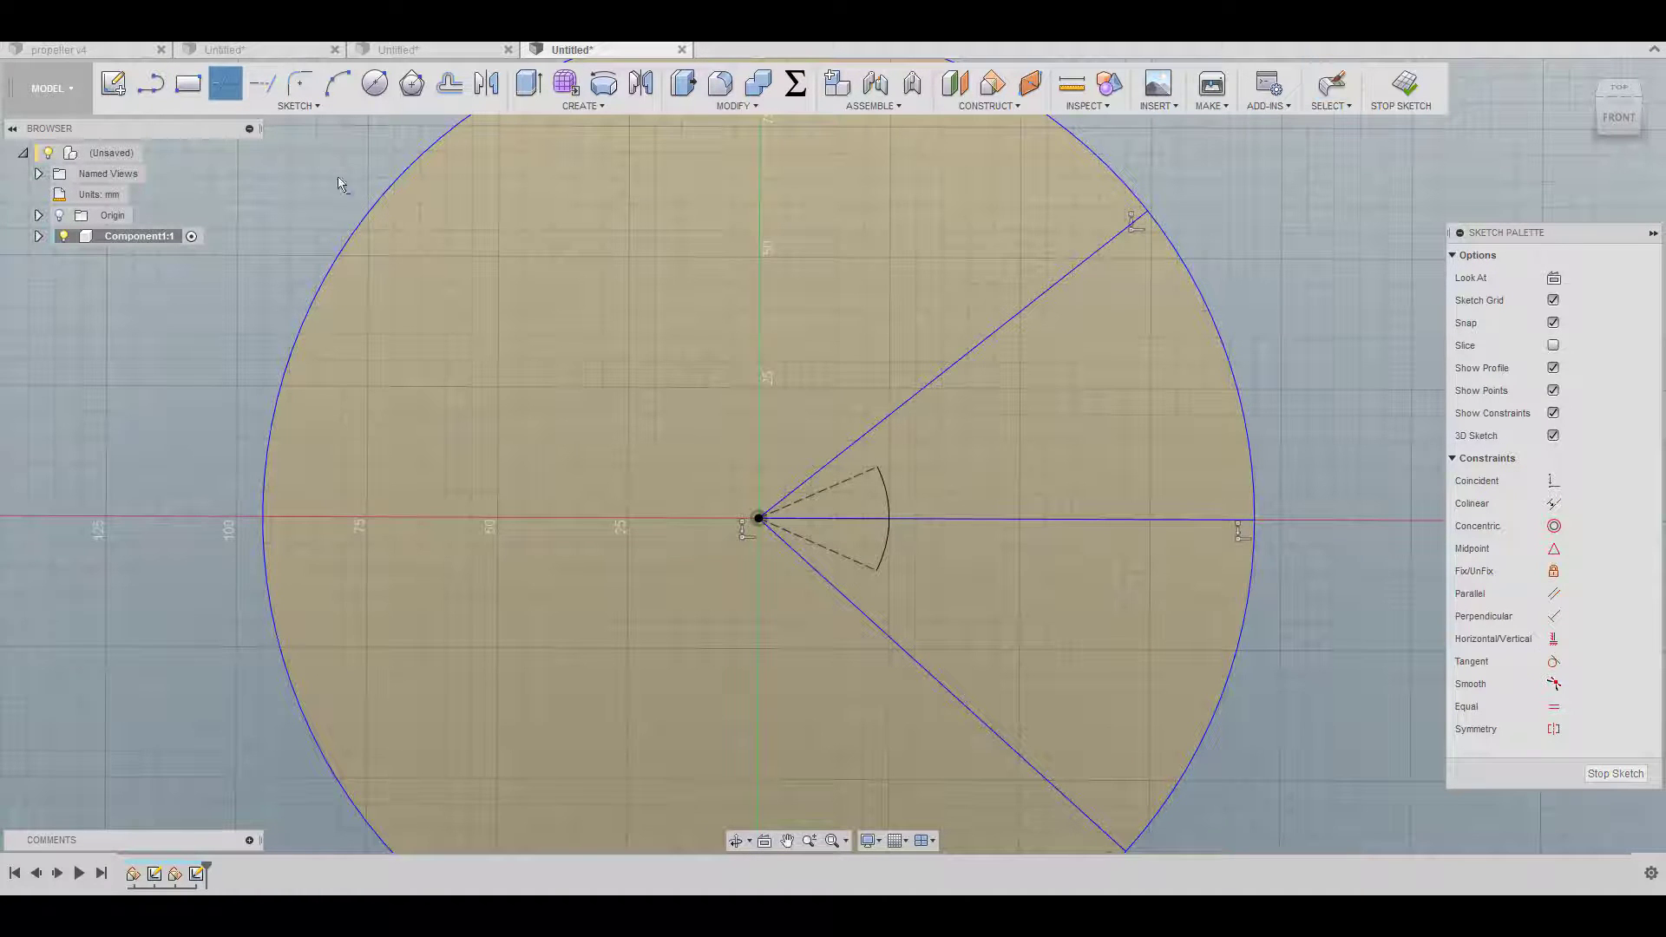
pyautogui.click(382, 208)
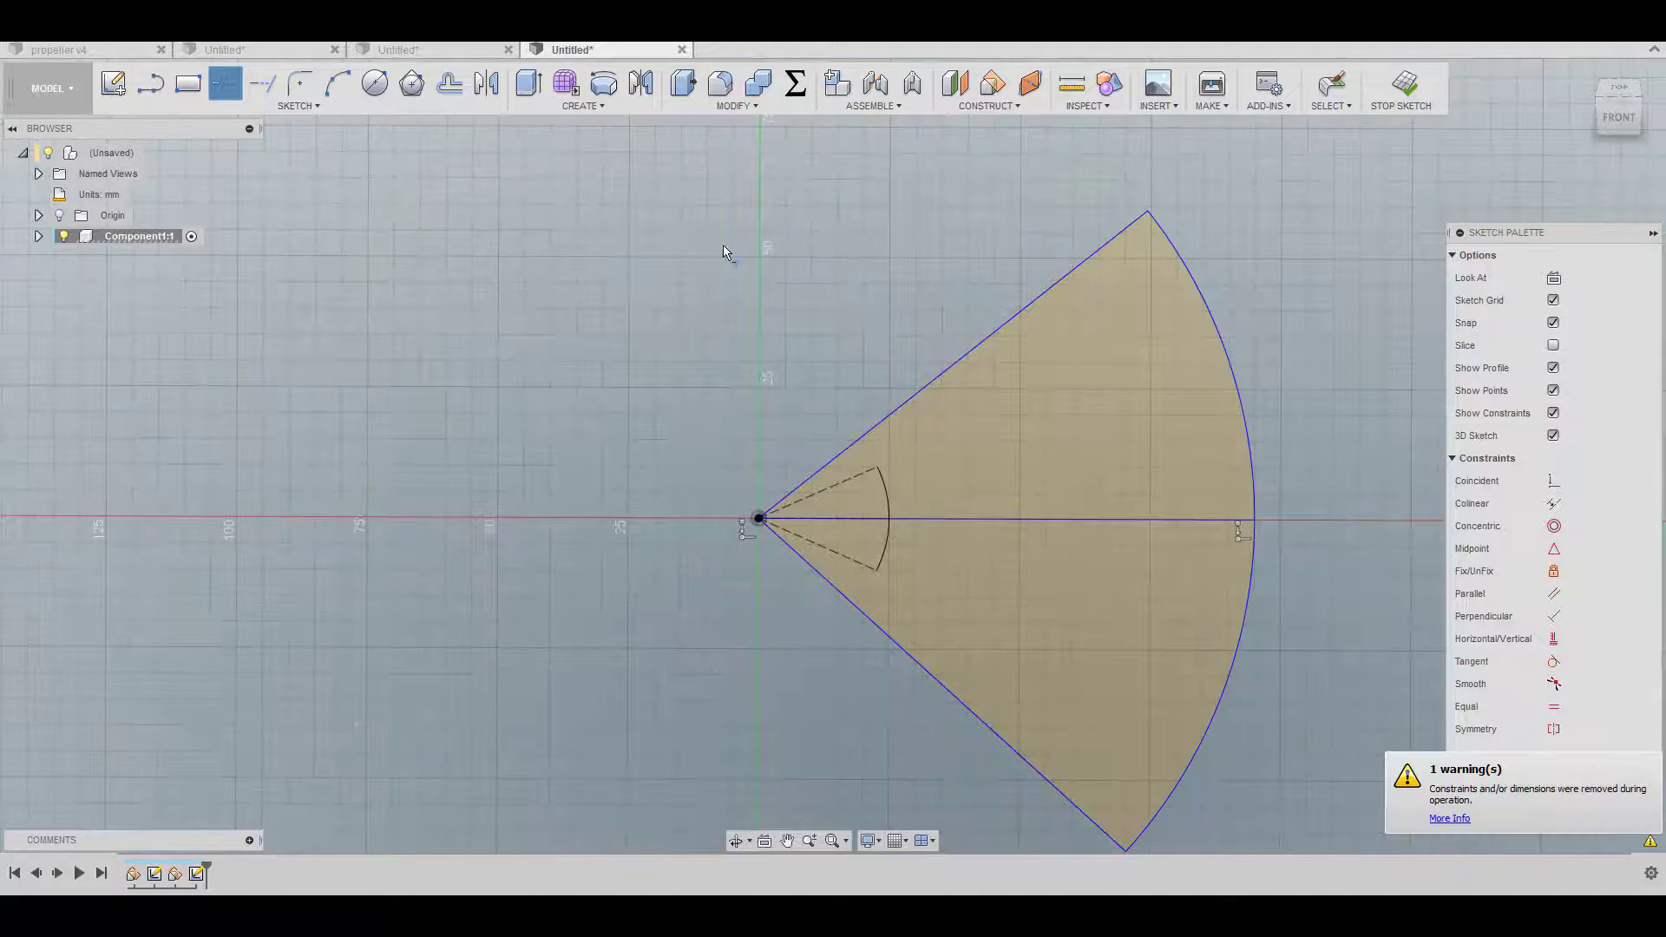
pyautogui.press('Escape')
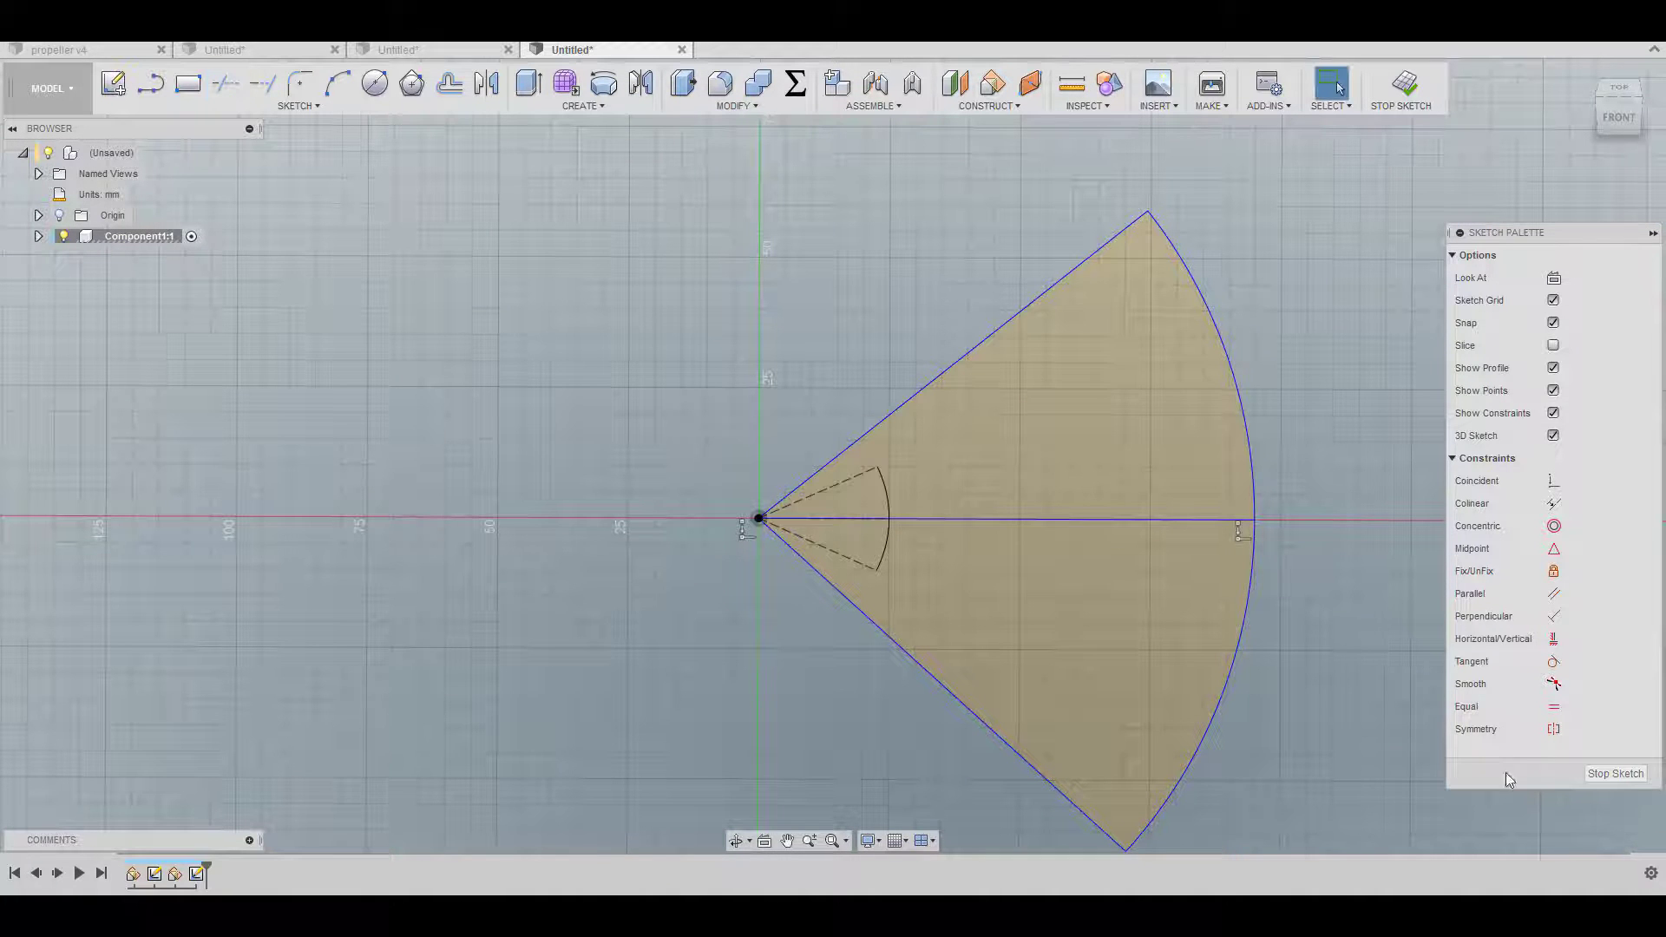
# Step: Apply a Symmetry constraint to the two long diagonal lines about the horizontal line between them
pyautogui.click(1553, 729)
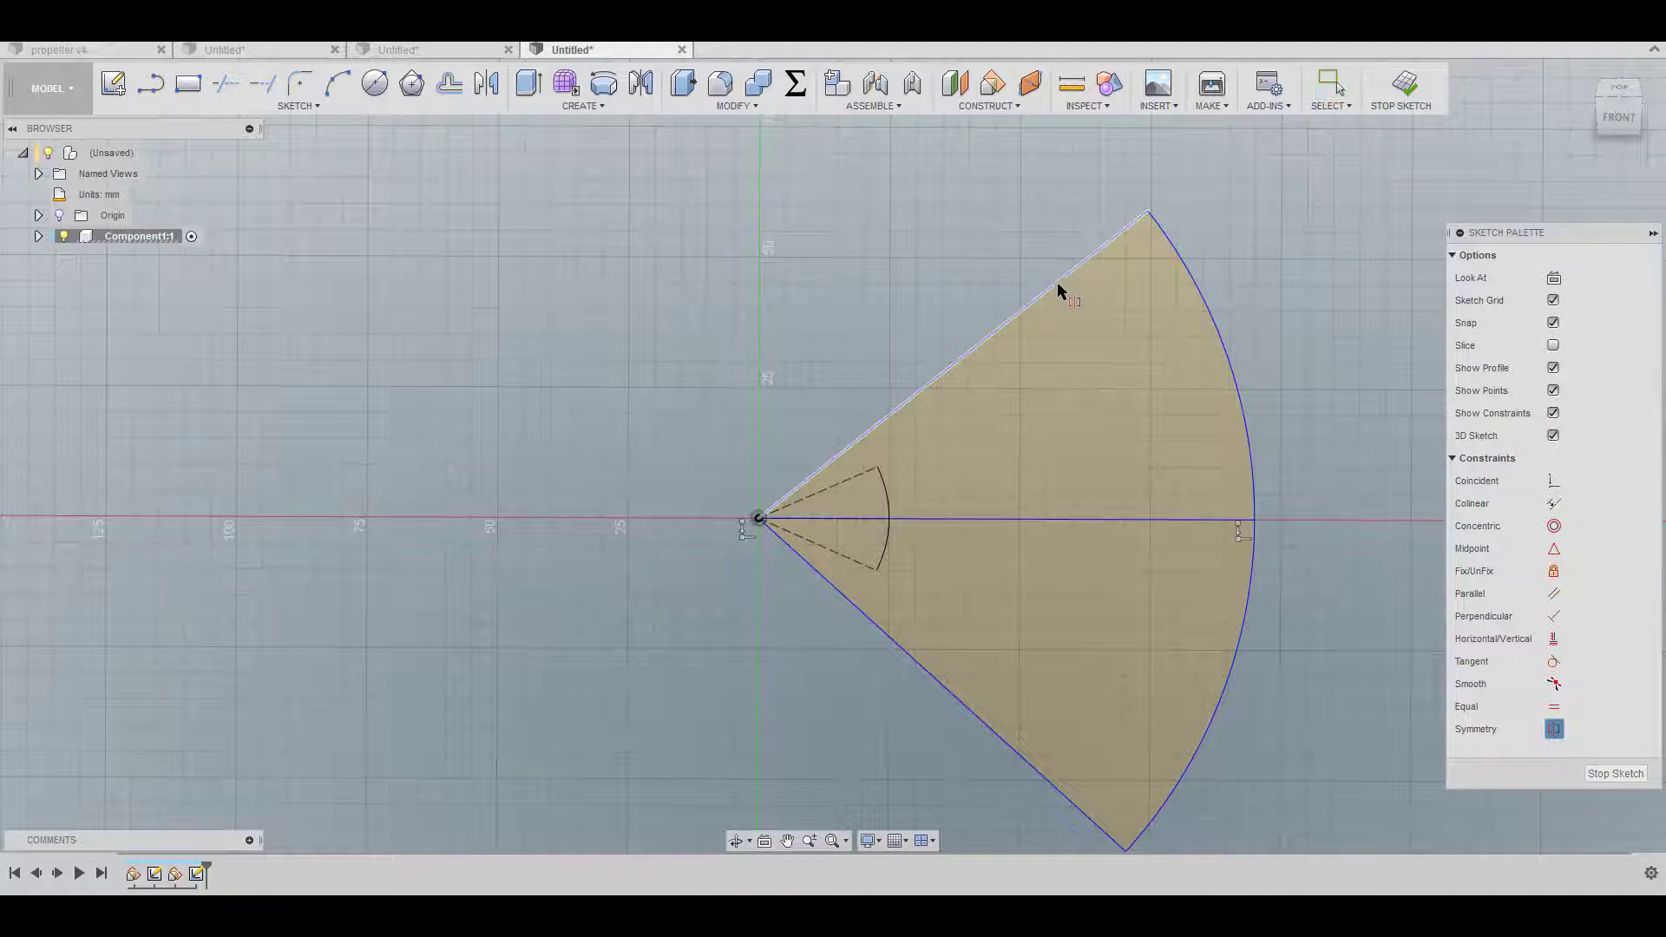
pyautogui.click(1033, 772)
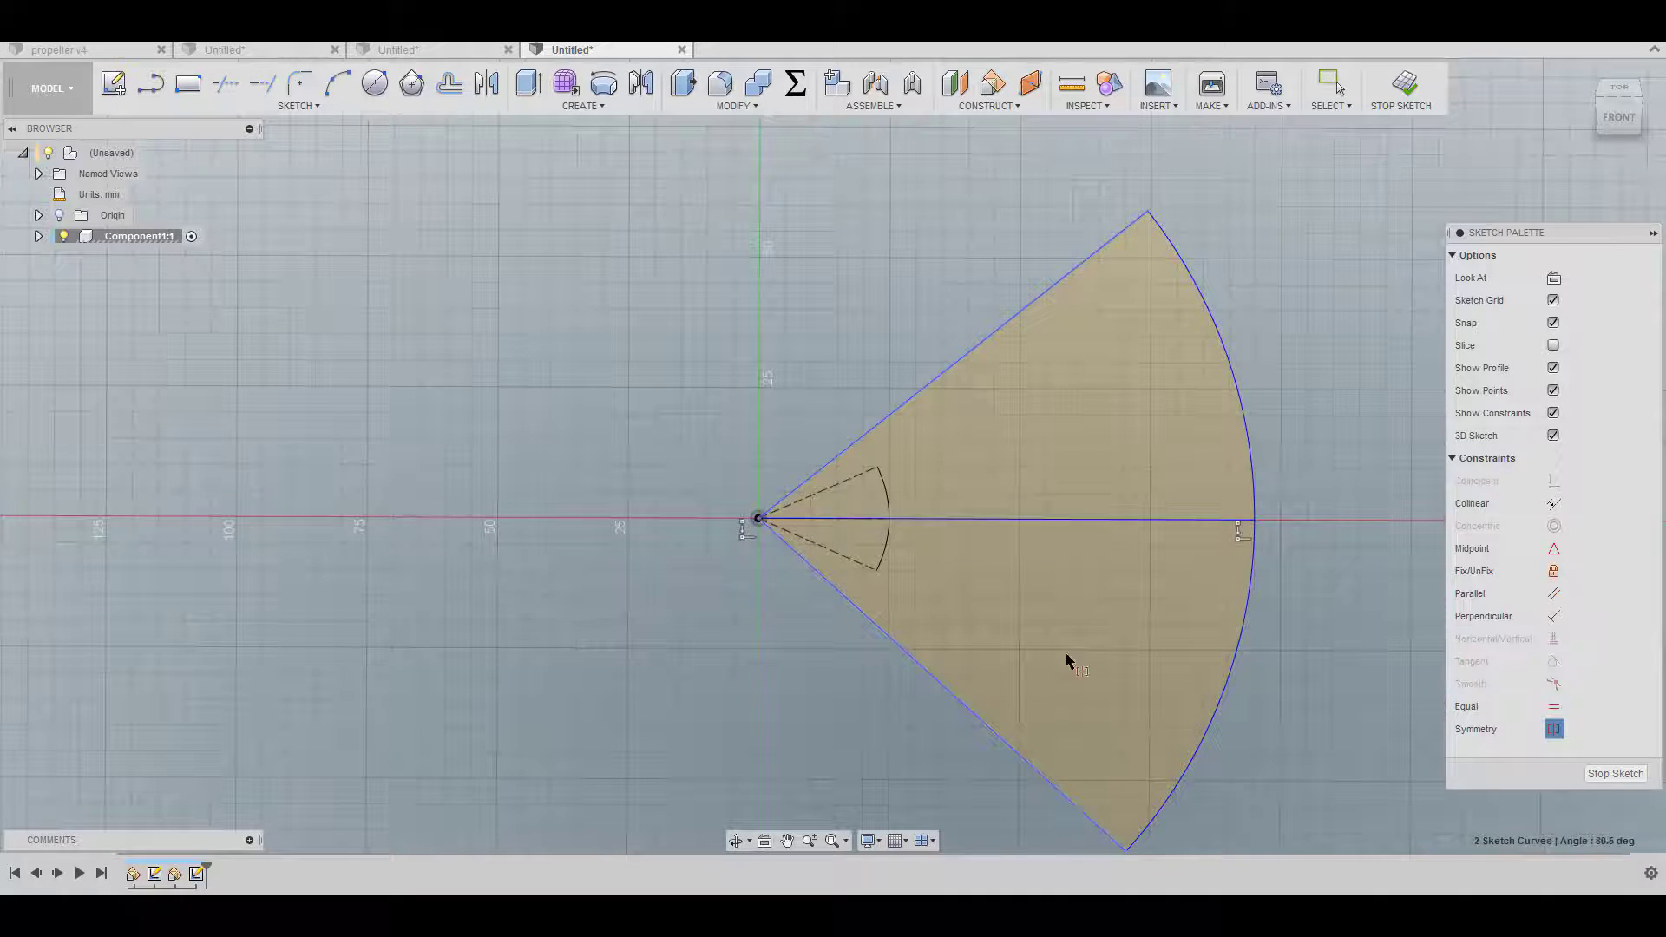
pyautogui.click(1111, 521)
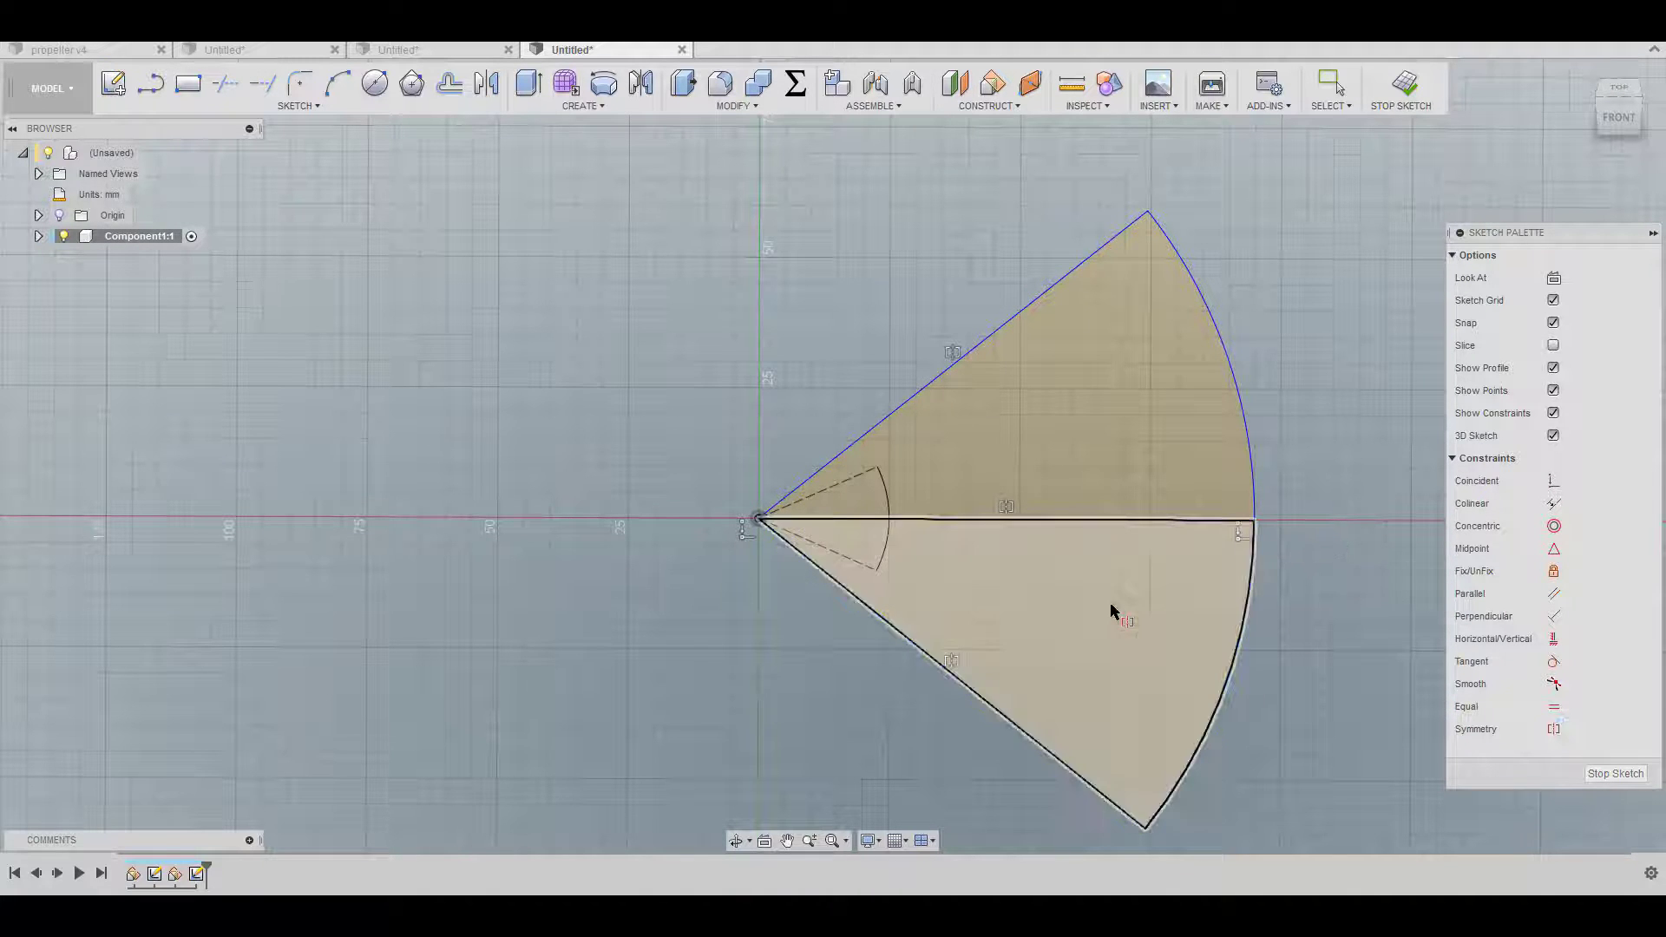
pyautogui.press('Escape')
# Step: Convert the two diagonal lines and the horizontal line between them to construction geometry, keeping the outer arc as normal geometry
pyautogui.click(1065, 285)
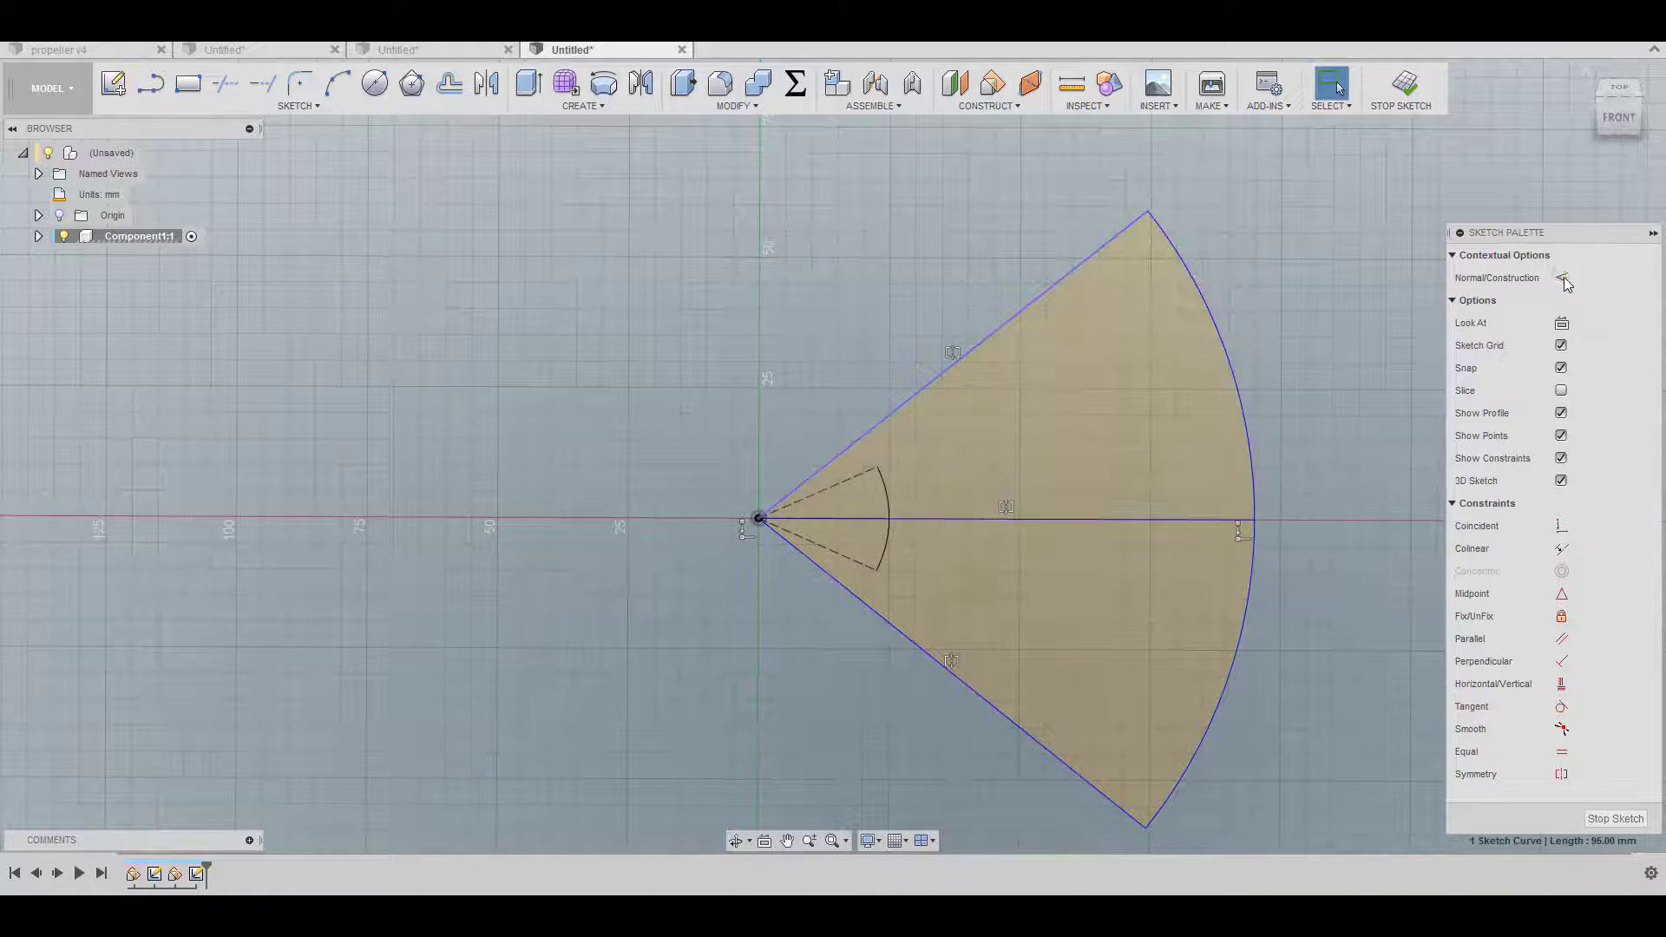
pyautogui.click(1562, 278)
pyautogui.click(1567, 283)
pyautogui.click(1121, 519)
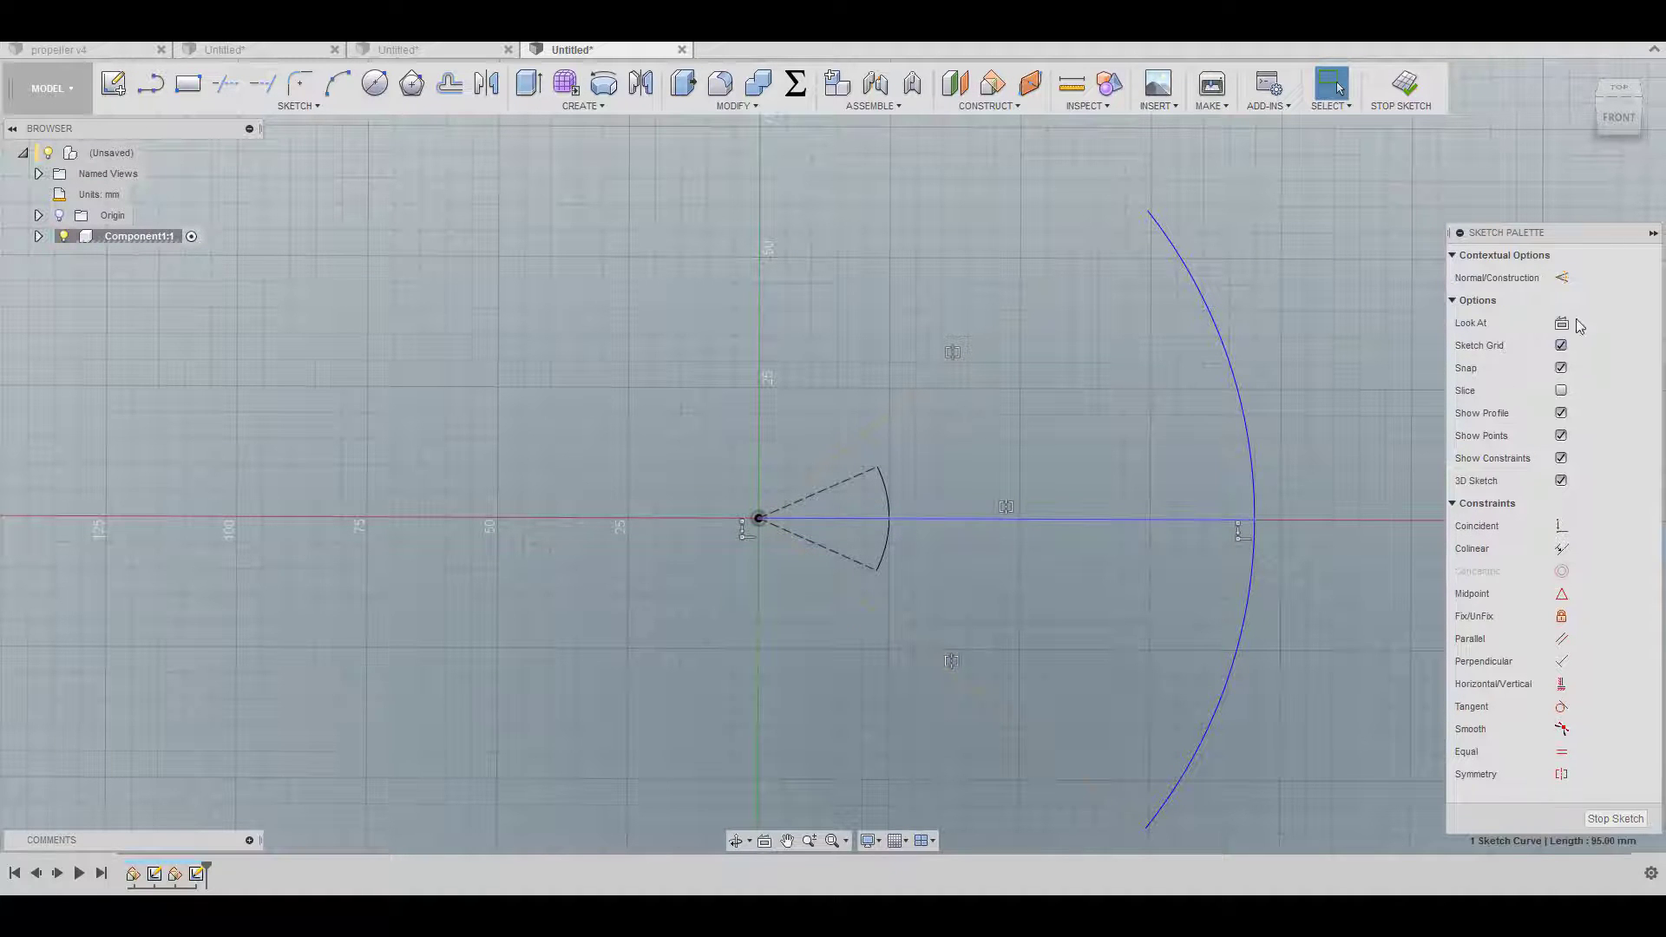
pyautogui.click(1563, 278)
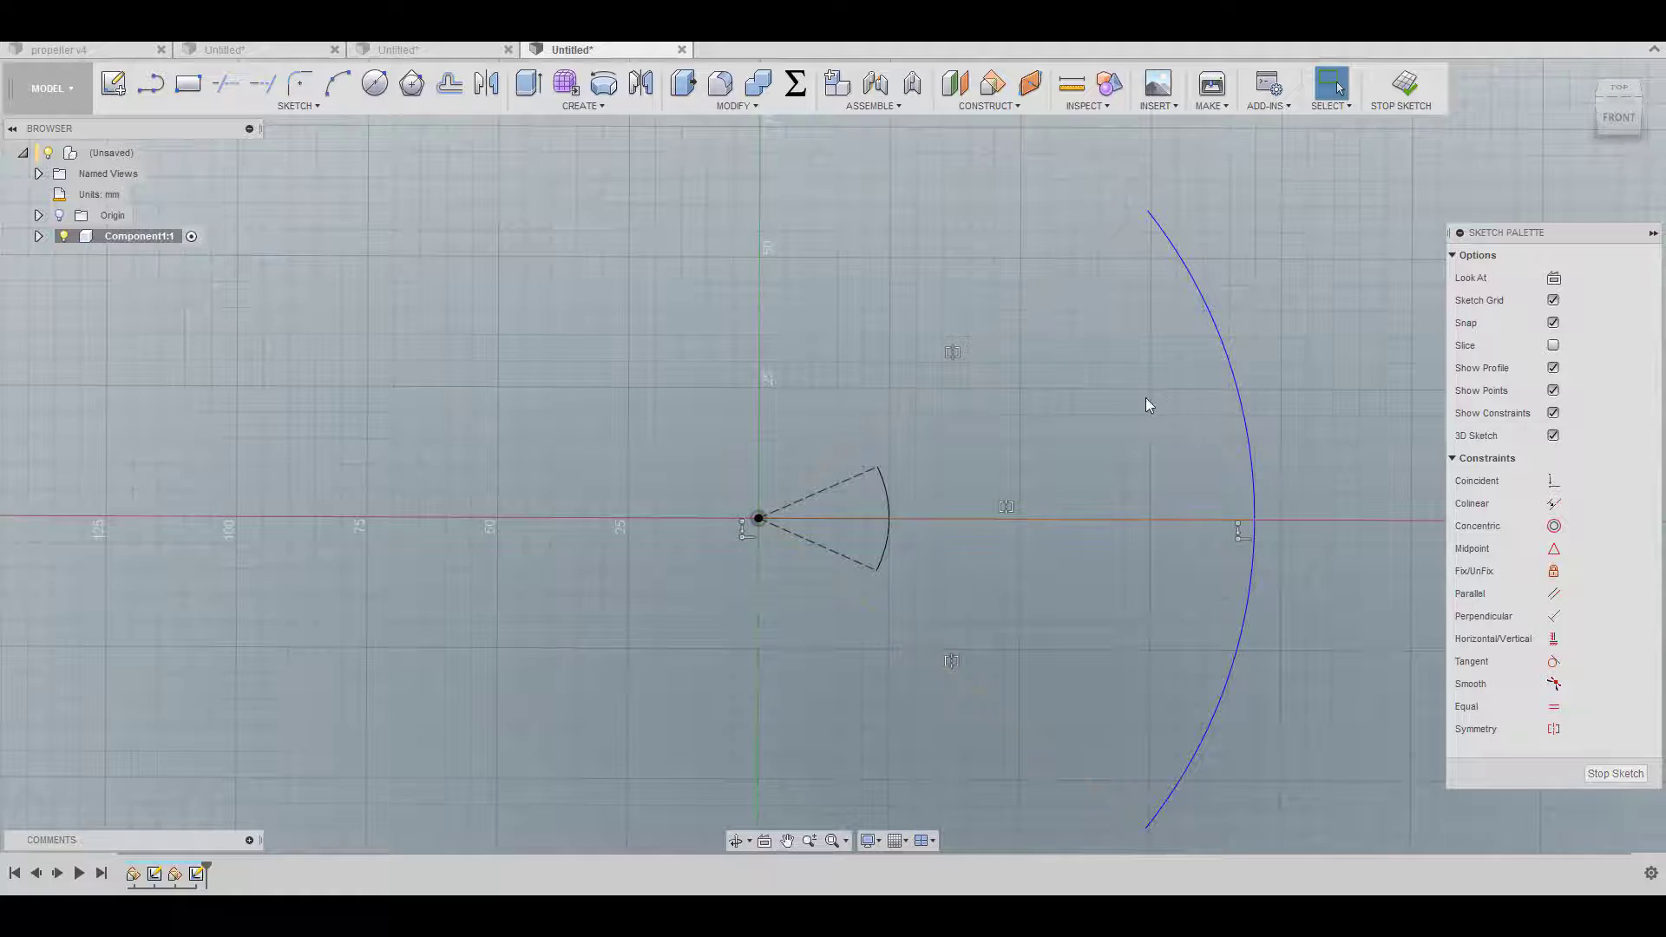
# Step: Dimension the angle between the two long diagonal construction lines and set it to 50 degrees
pyautogui.press('d')
pyautogui.click(1061, 279)
pyautogui.click(1010, 727)
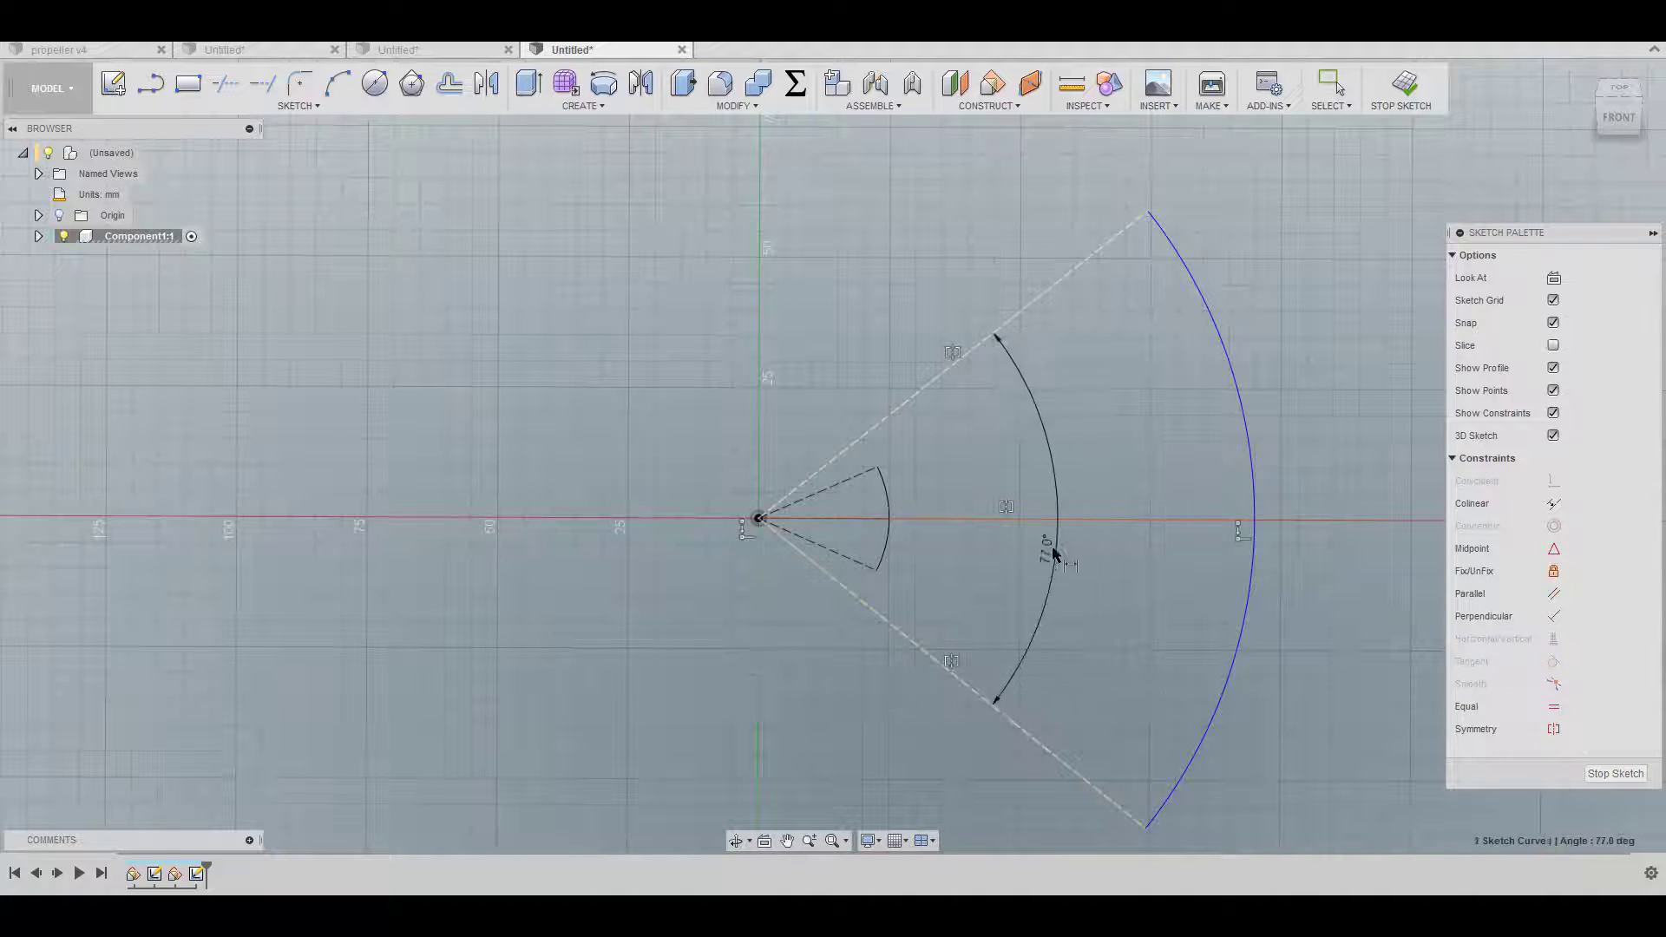
pyautogui.click(1022, 555)
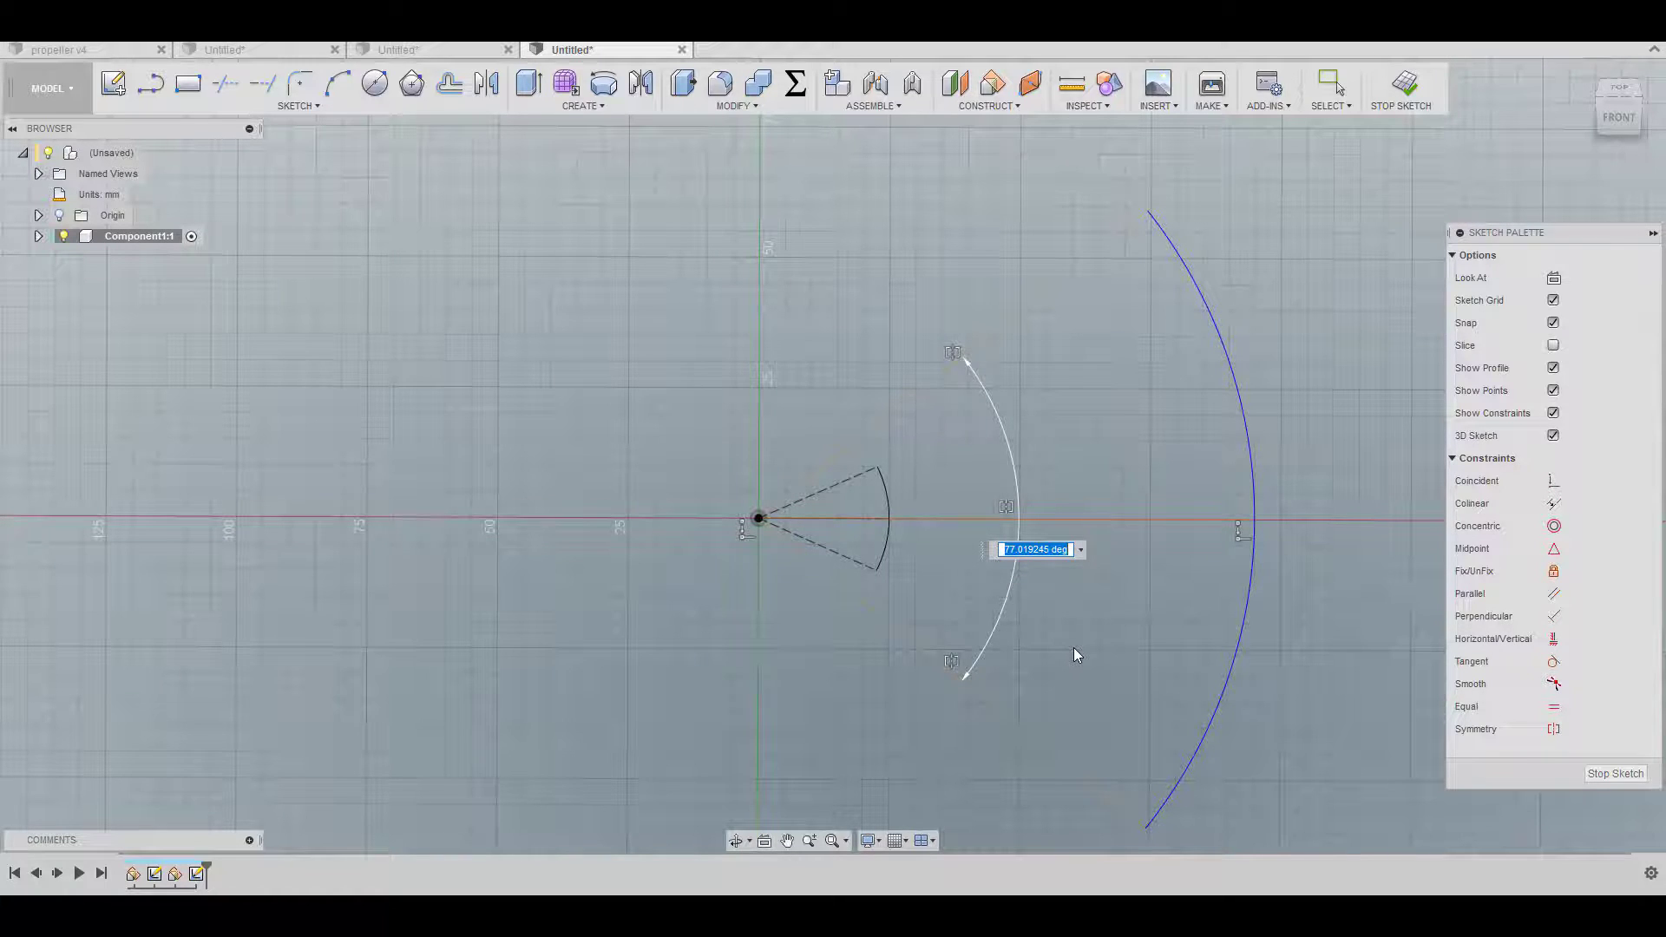
pyautogui.write('50')
pyautogui.press('Return')
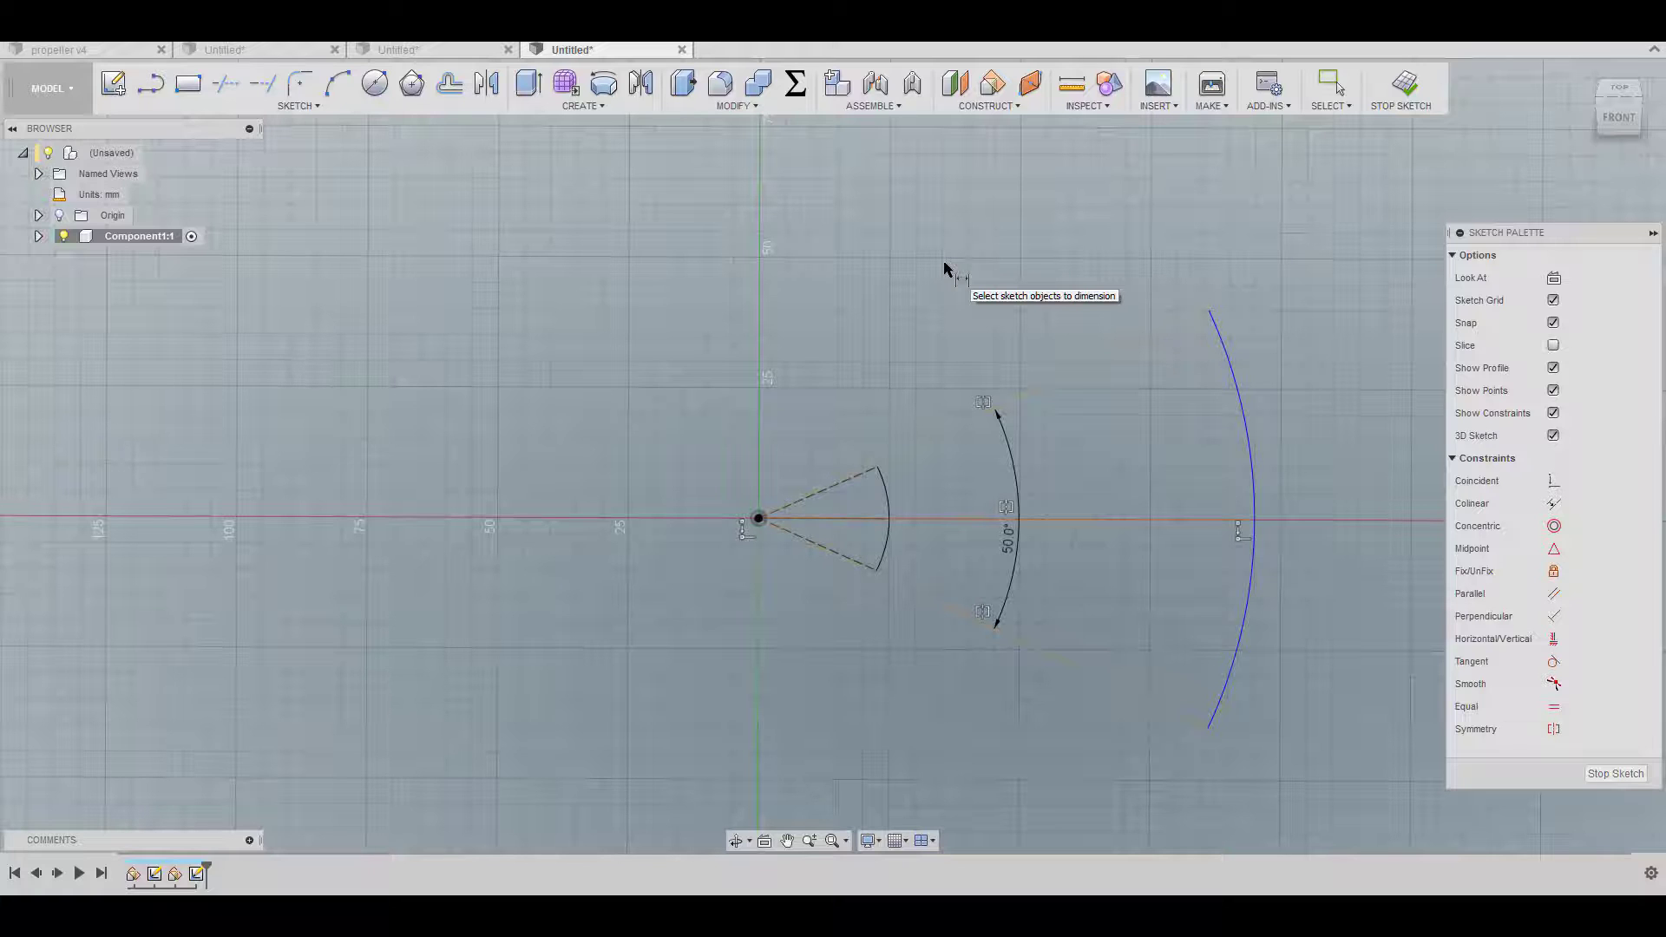
# Step: Add a 95 mm radius dimension to the outer arc and finish the sketch
pyautogui.click(1247, 473)
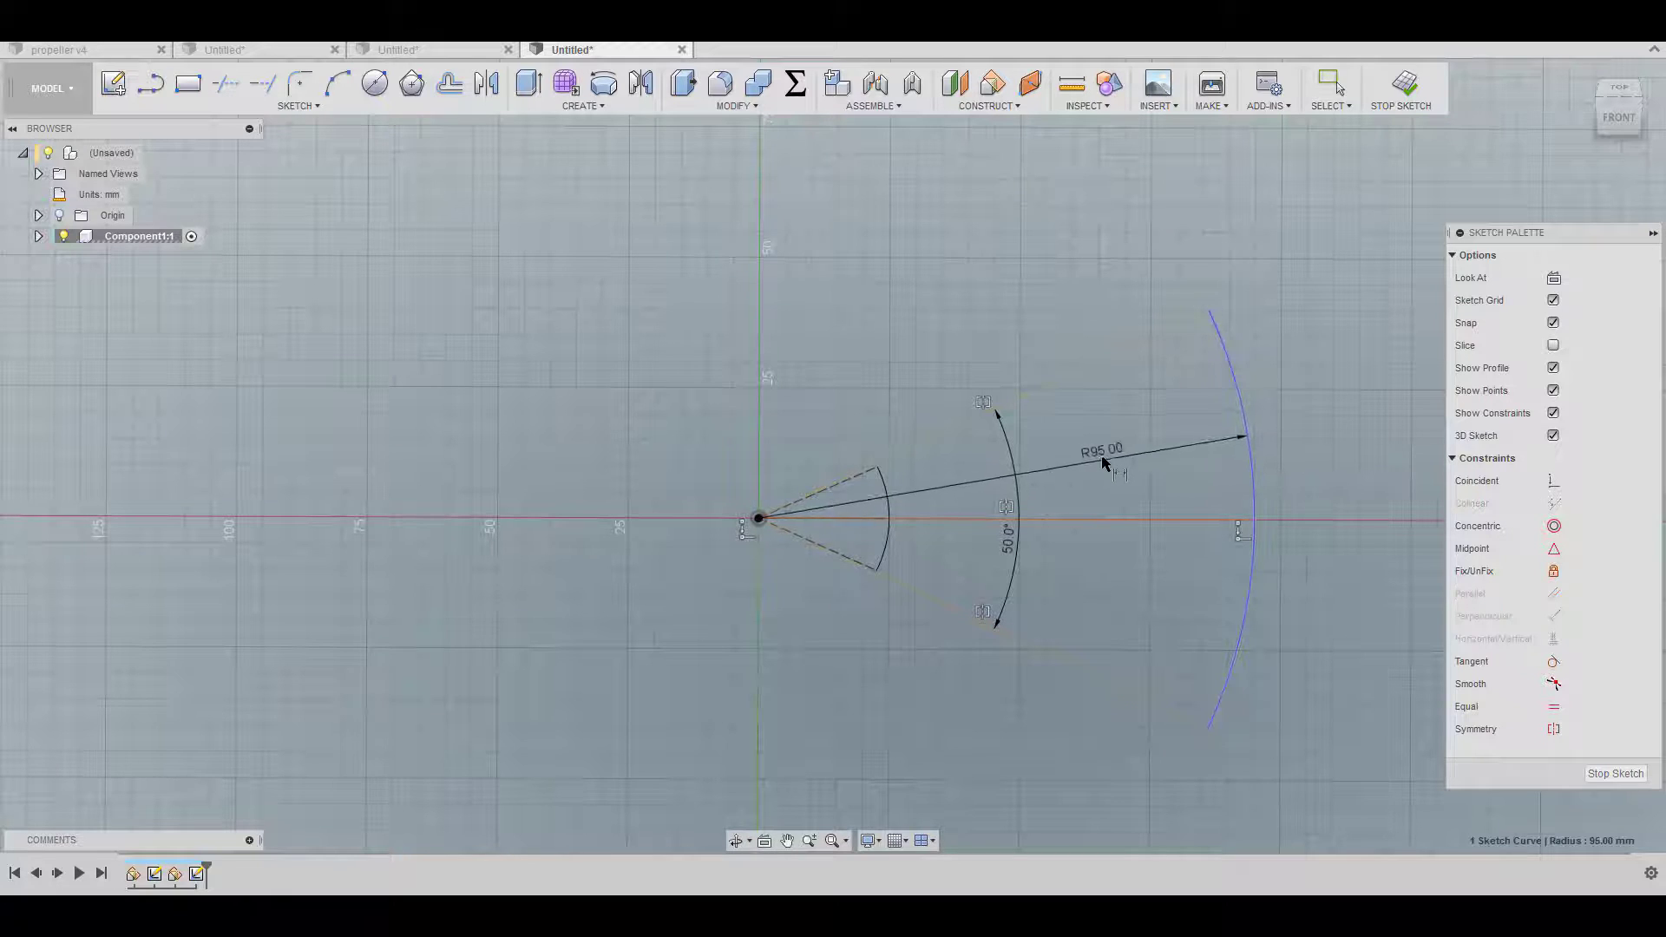
pyautogui.click(1088, 422)
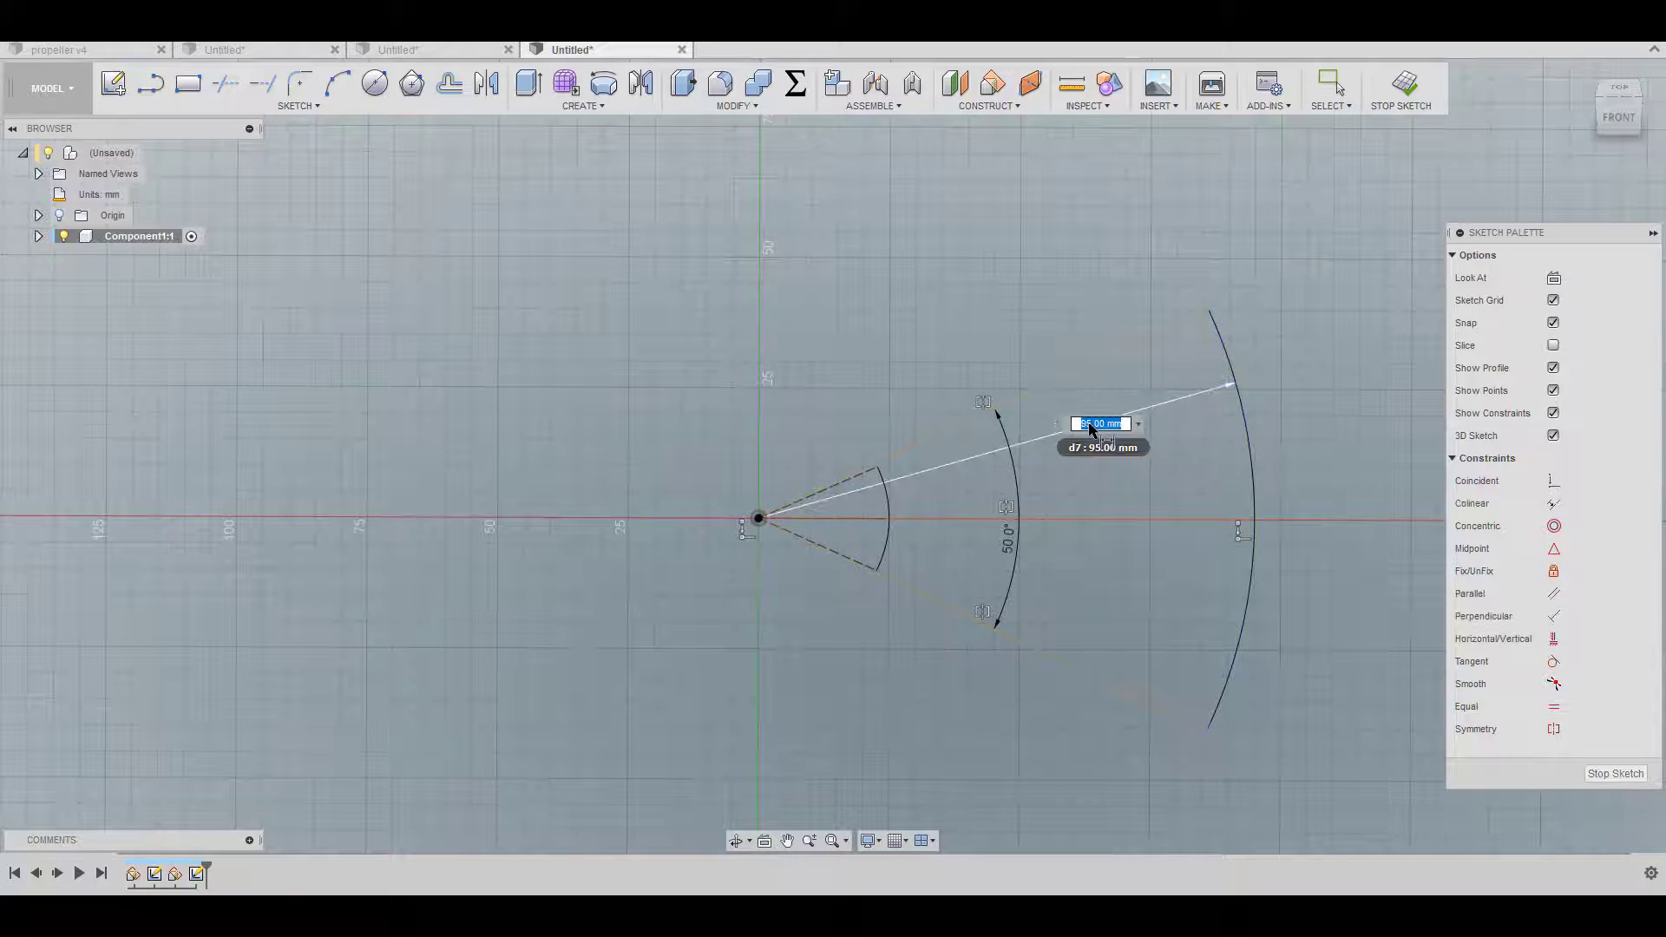
pyautogui.press('Return')
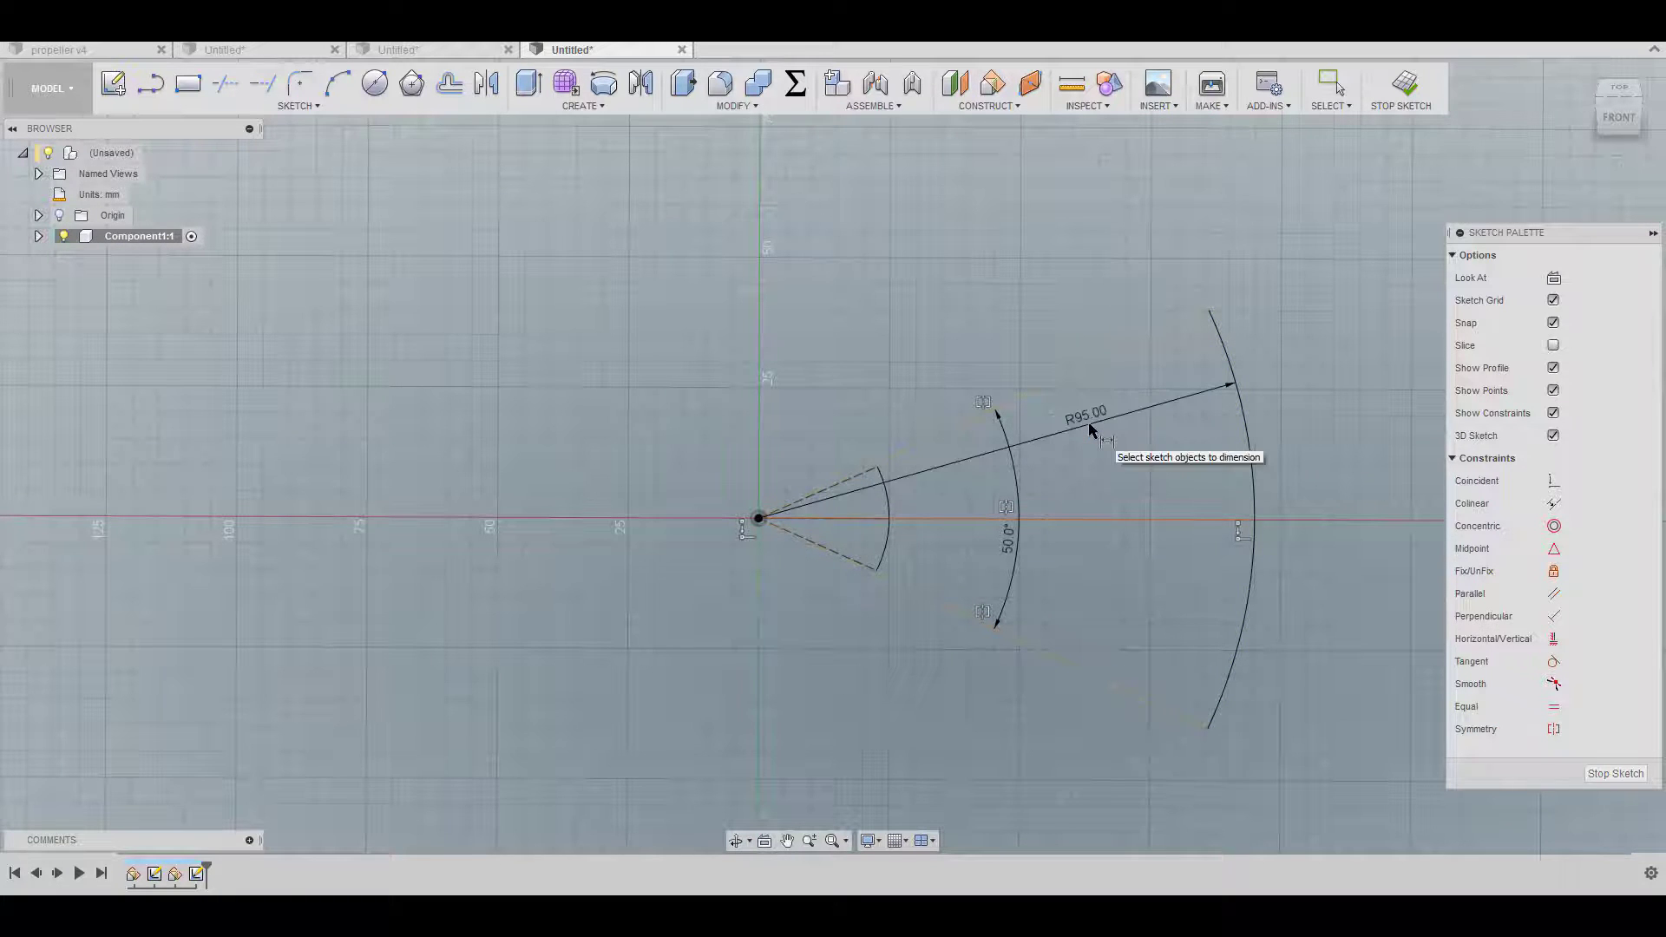
pyautogui.click(1406, 87)
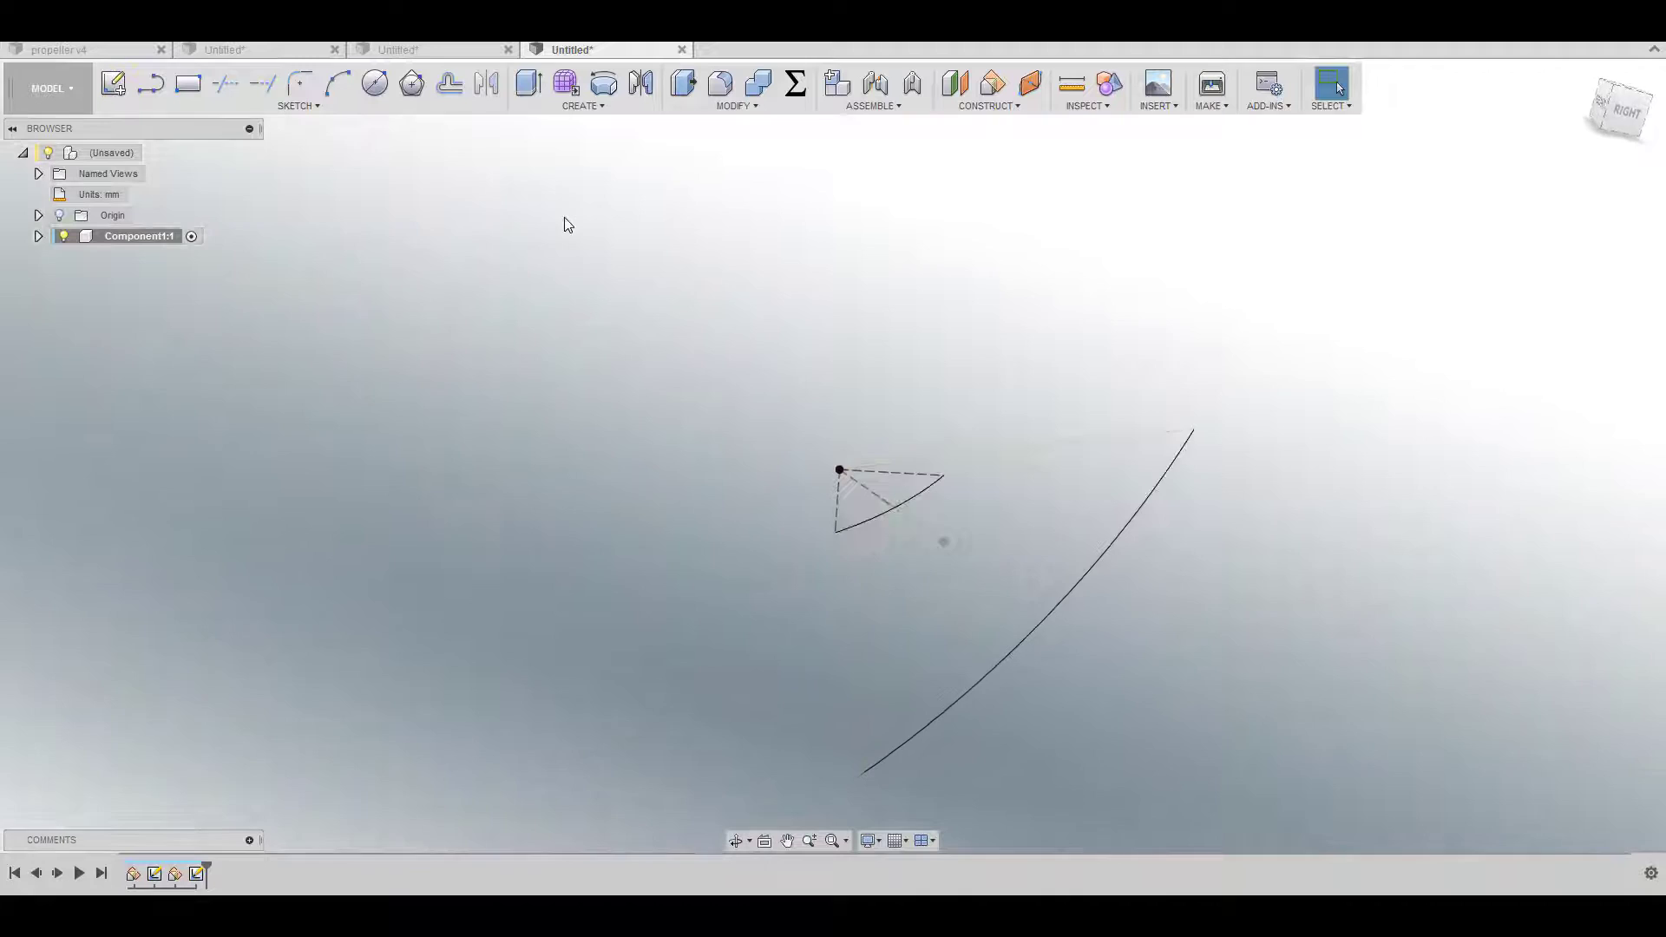
# Step: Show the origin planes and create a plane offset 70 mm from the side-facing origin plane, between the two arcs
pyautogui.click(963, 80)
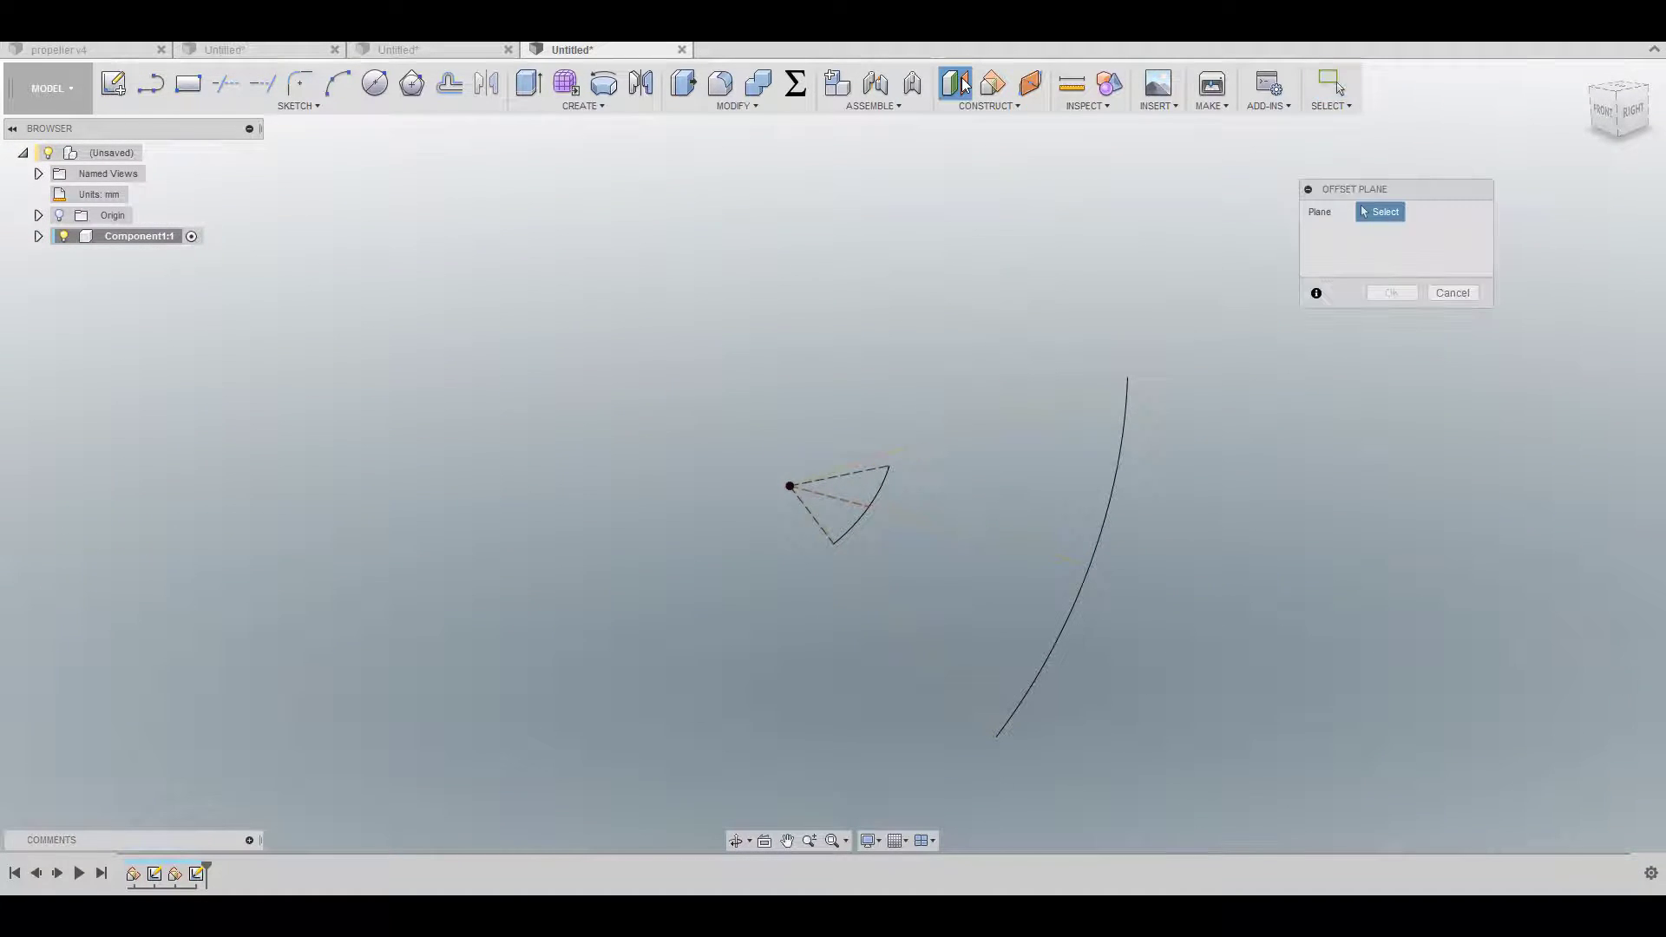
pyautogui.click(60, 216)
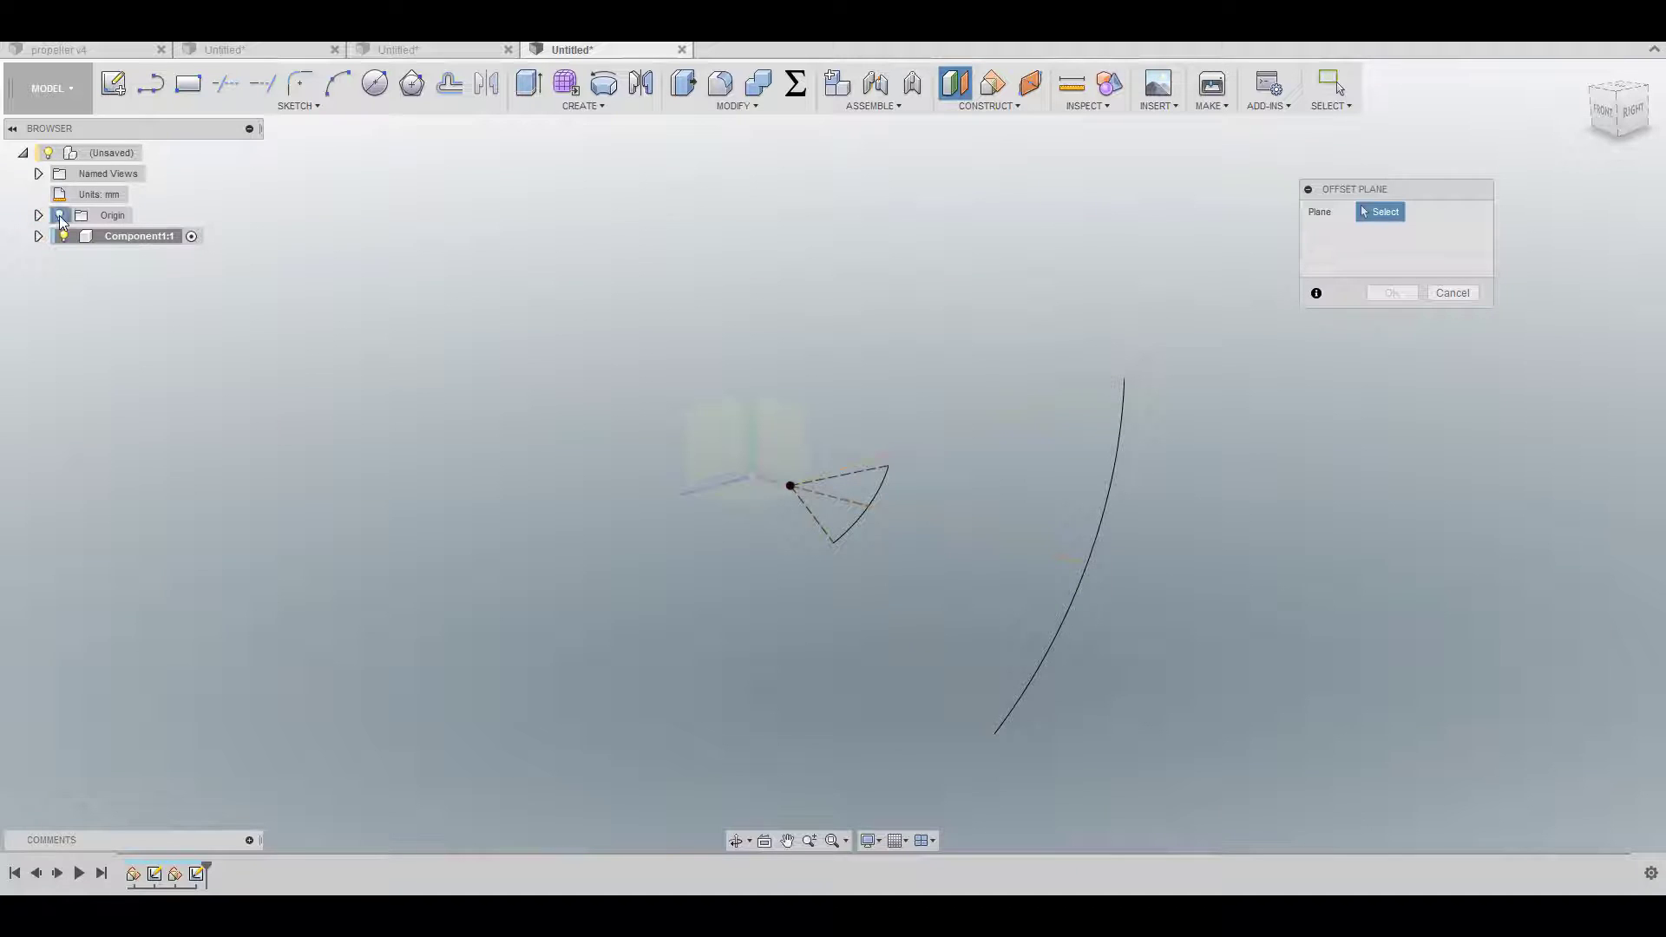
pyautogui.click(706, 441)
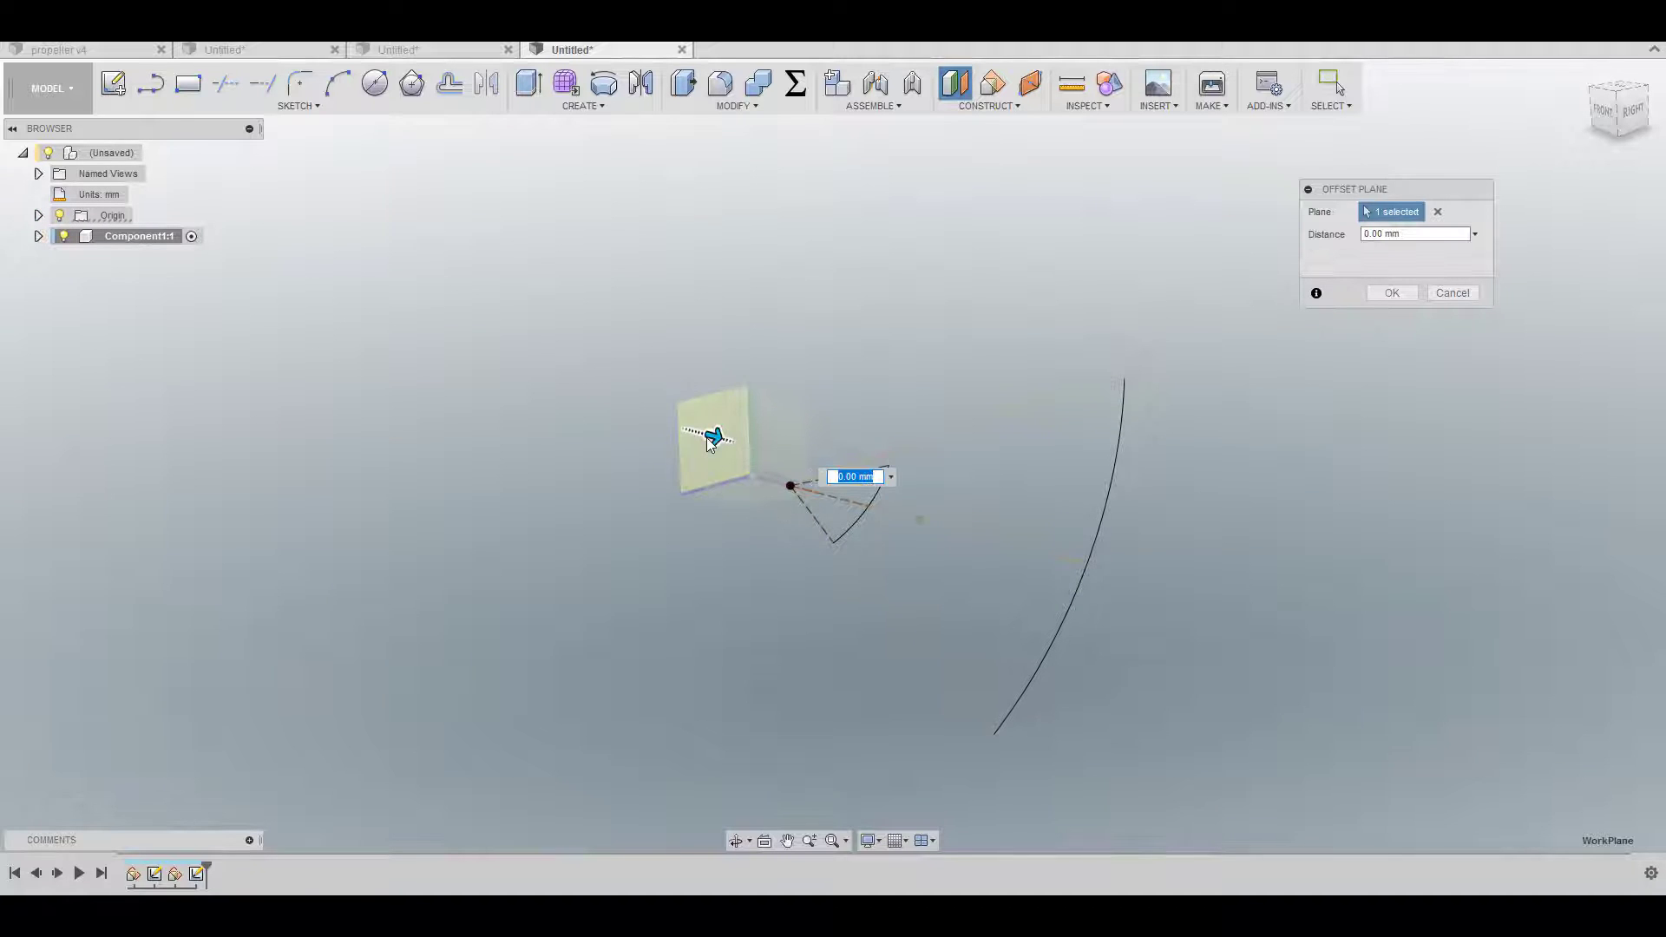
pyautogui.moveTo(682, 436); pyautogui.dragTo(907, 527)
pyautogui.keyDown('shift'); pyautogui.moveTo(907, 527); pyautogui.dragTo(892, 552, button='middle'); pyautogui.keyUp('shift')
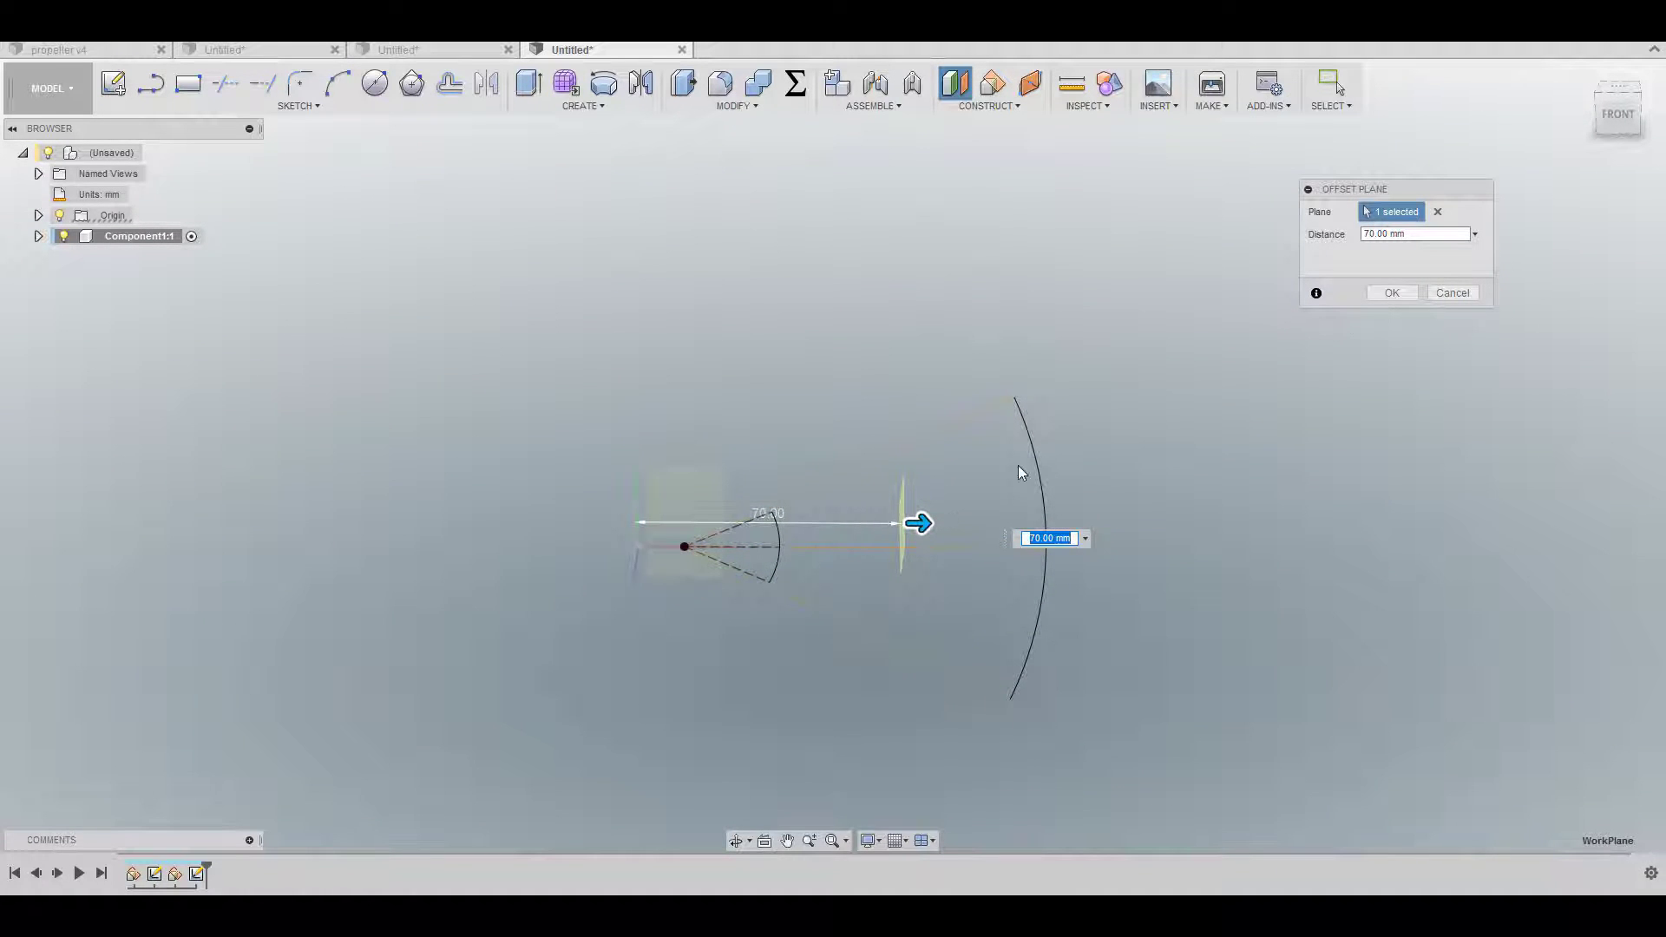
pyautogui.click(1389, 295)
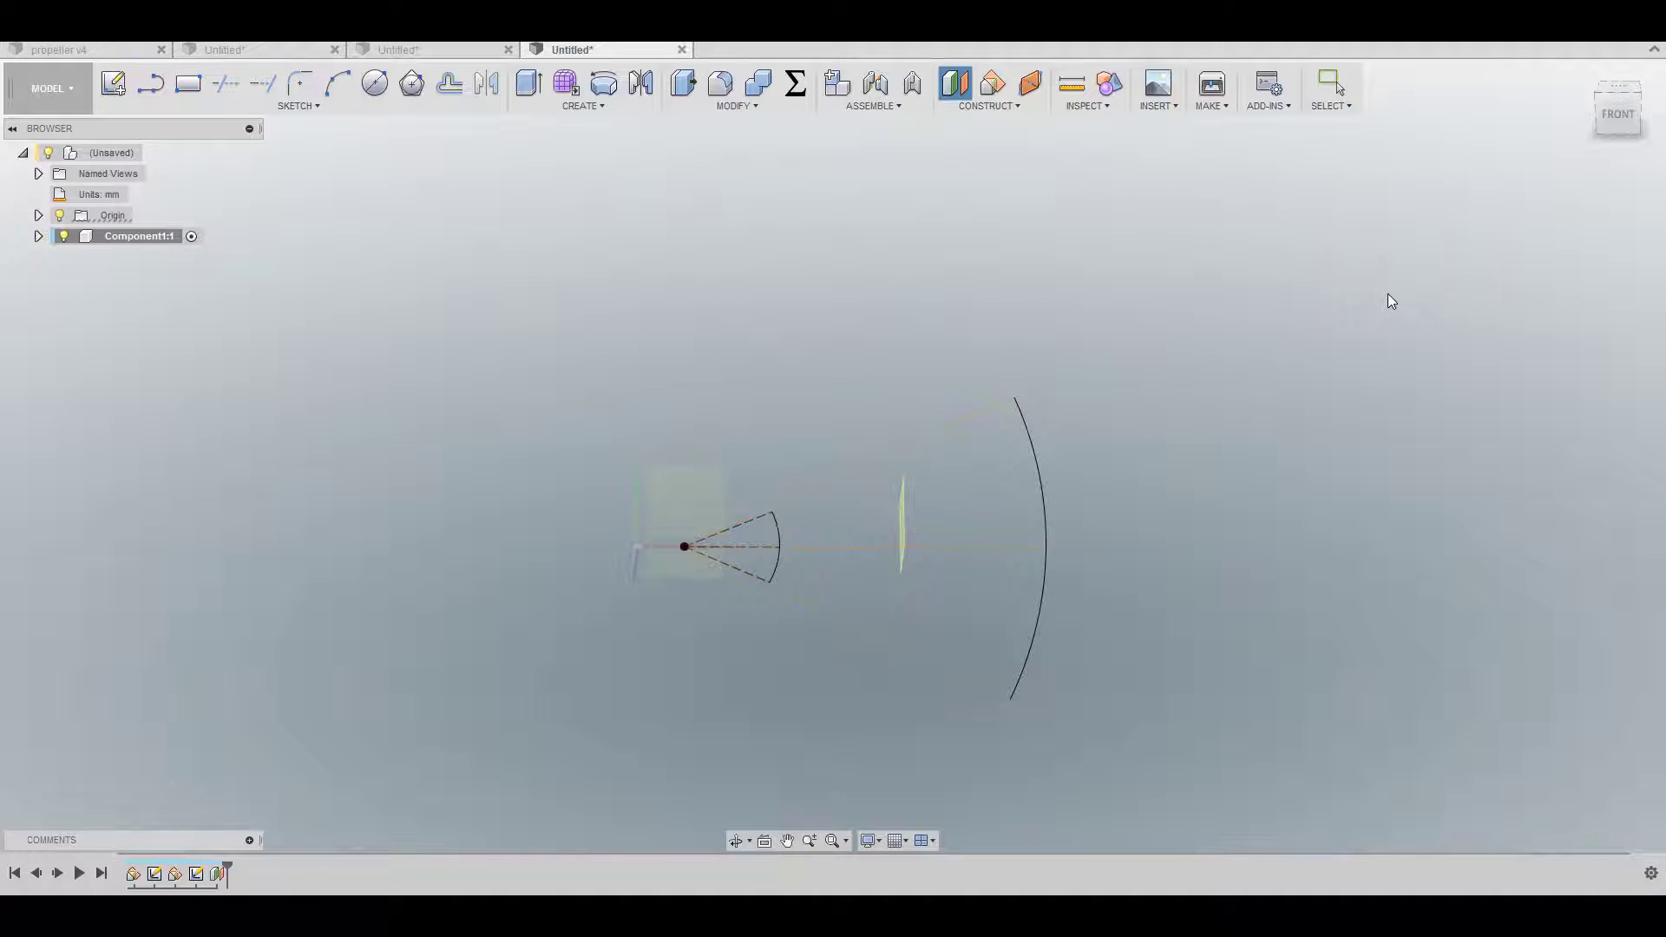
# Step: Start a sketch on the offset plane and draw a three-point spline along the outer arc's edge-on line, with its middle point at the origin
pyautogui.click(115, 87)
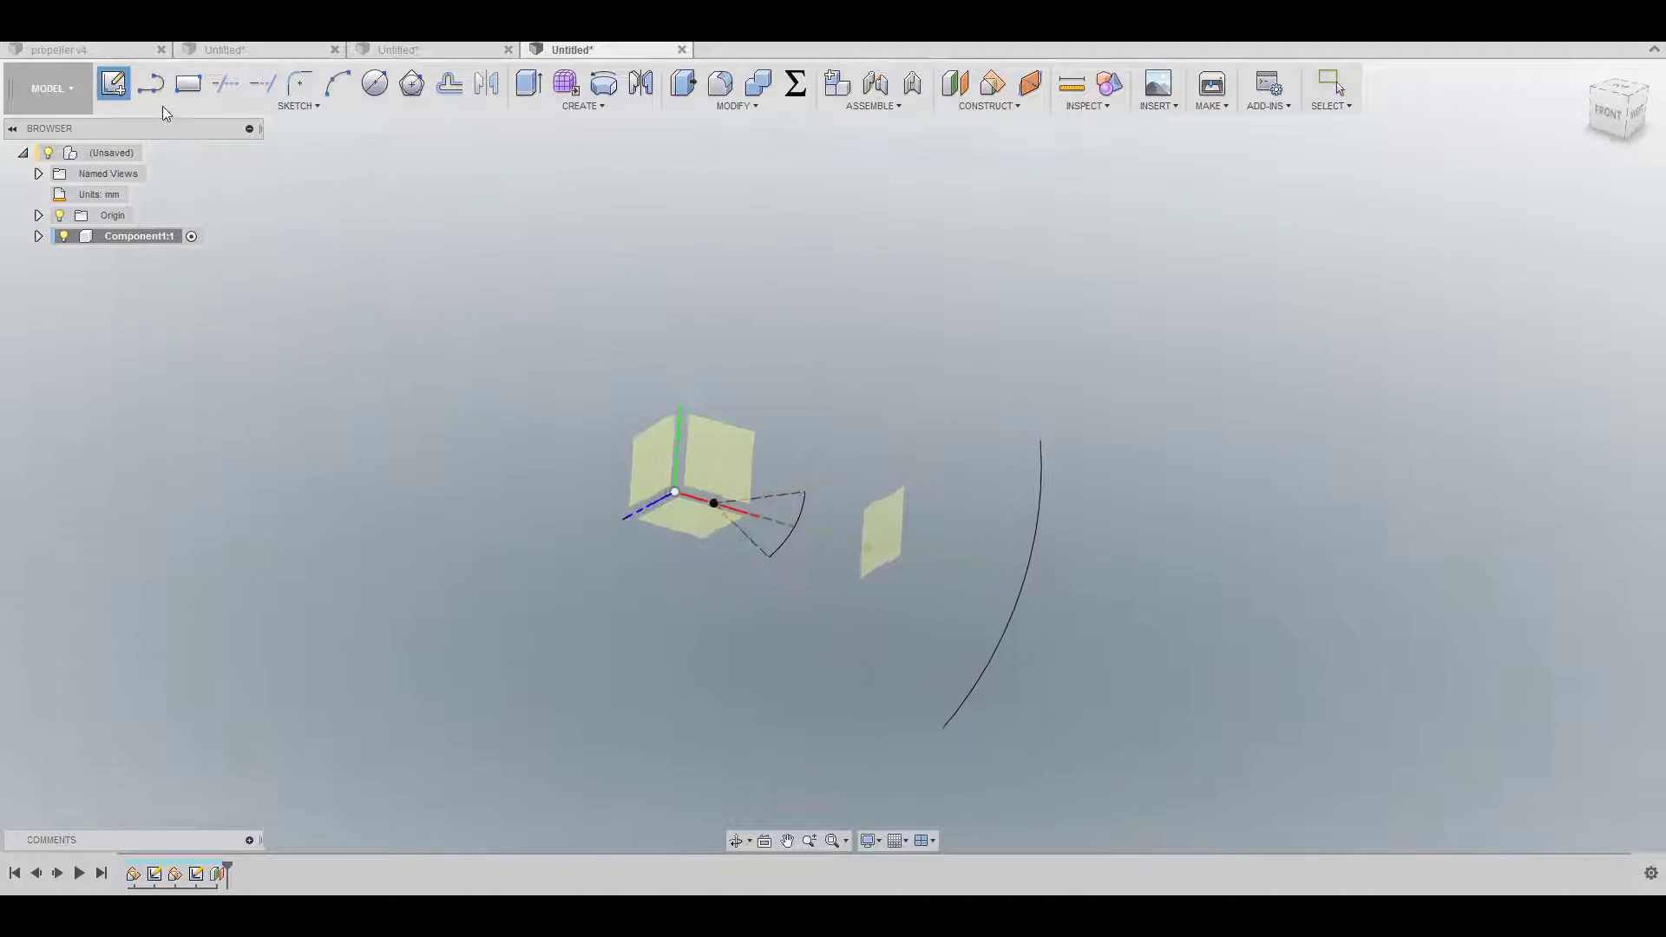
pyautogui.click(874, 526)
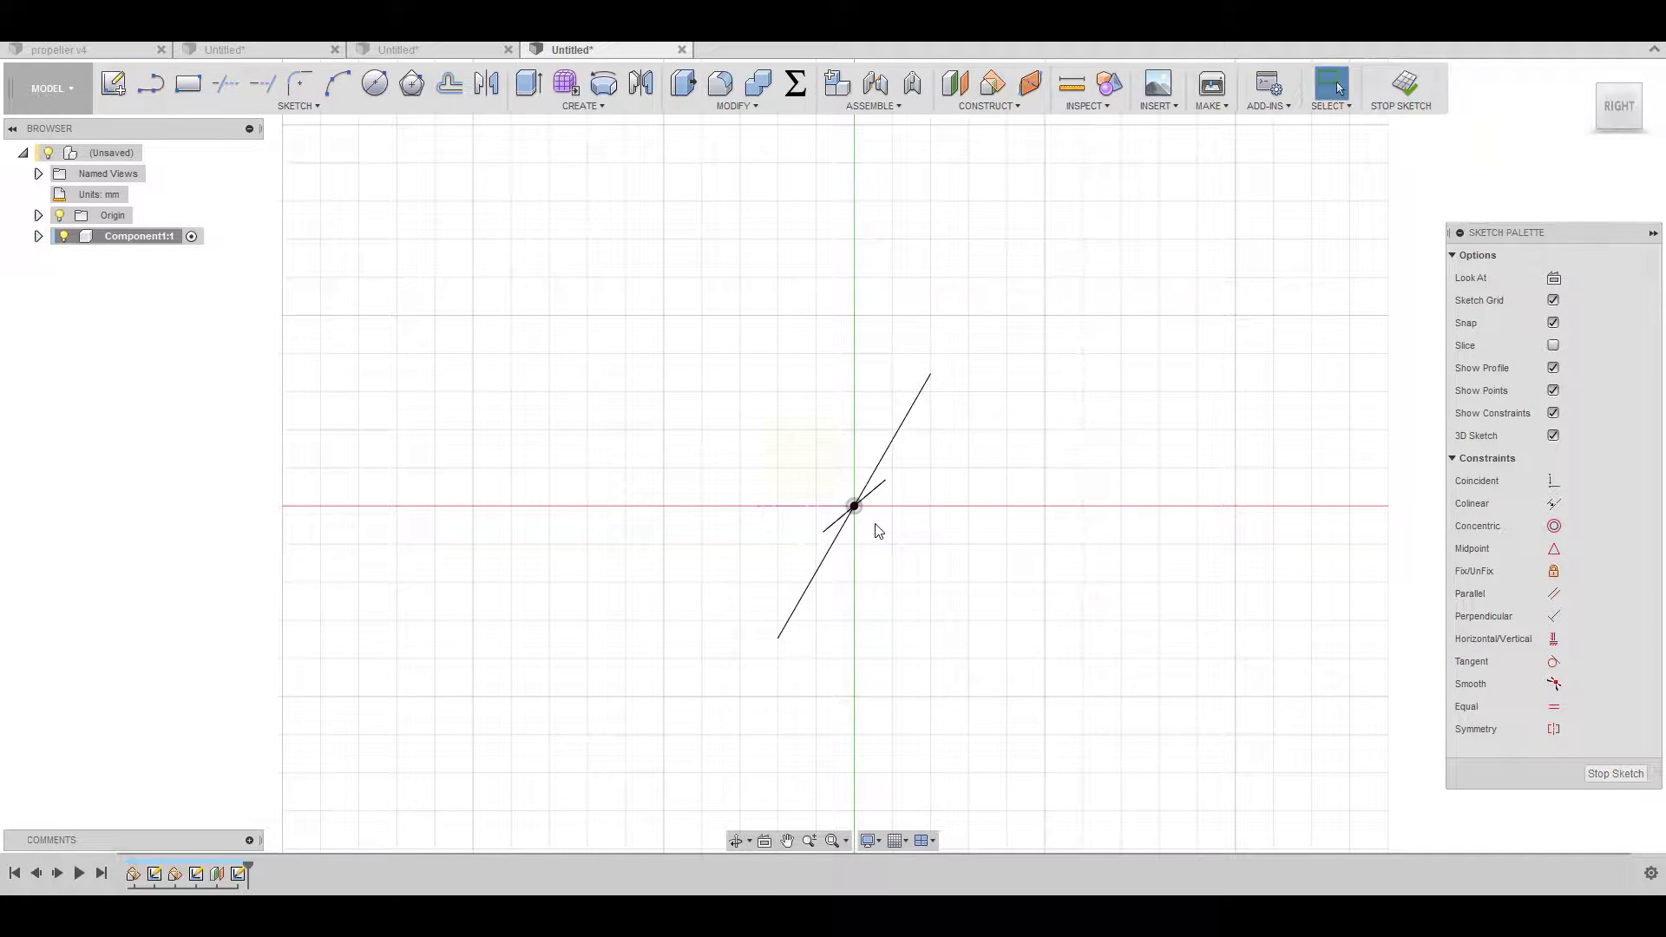
pyautogui.scroll(3, 868, 518)
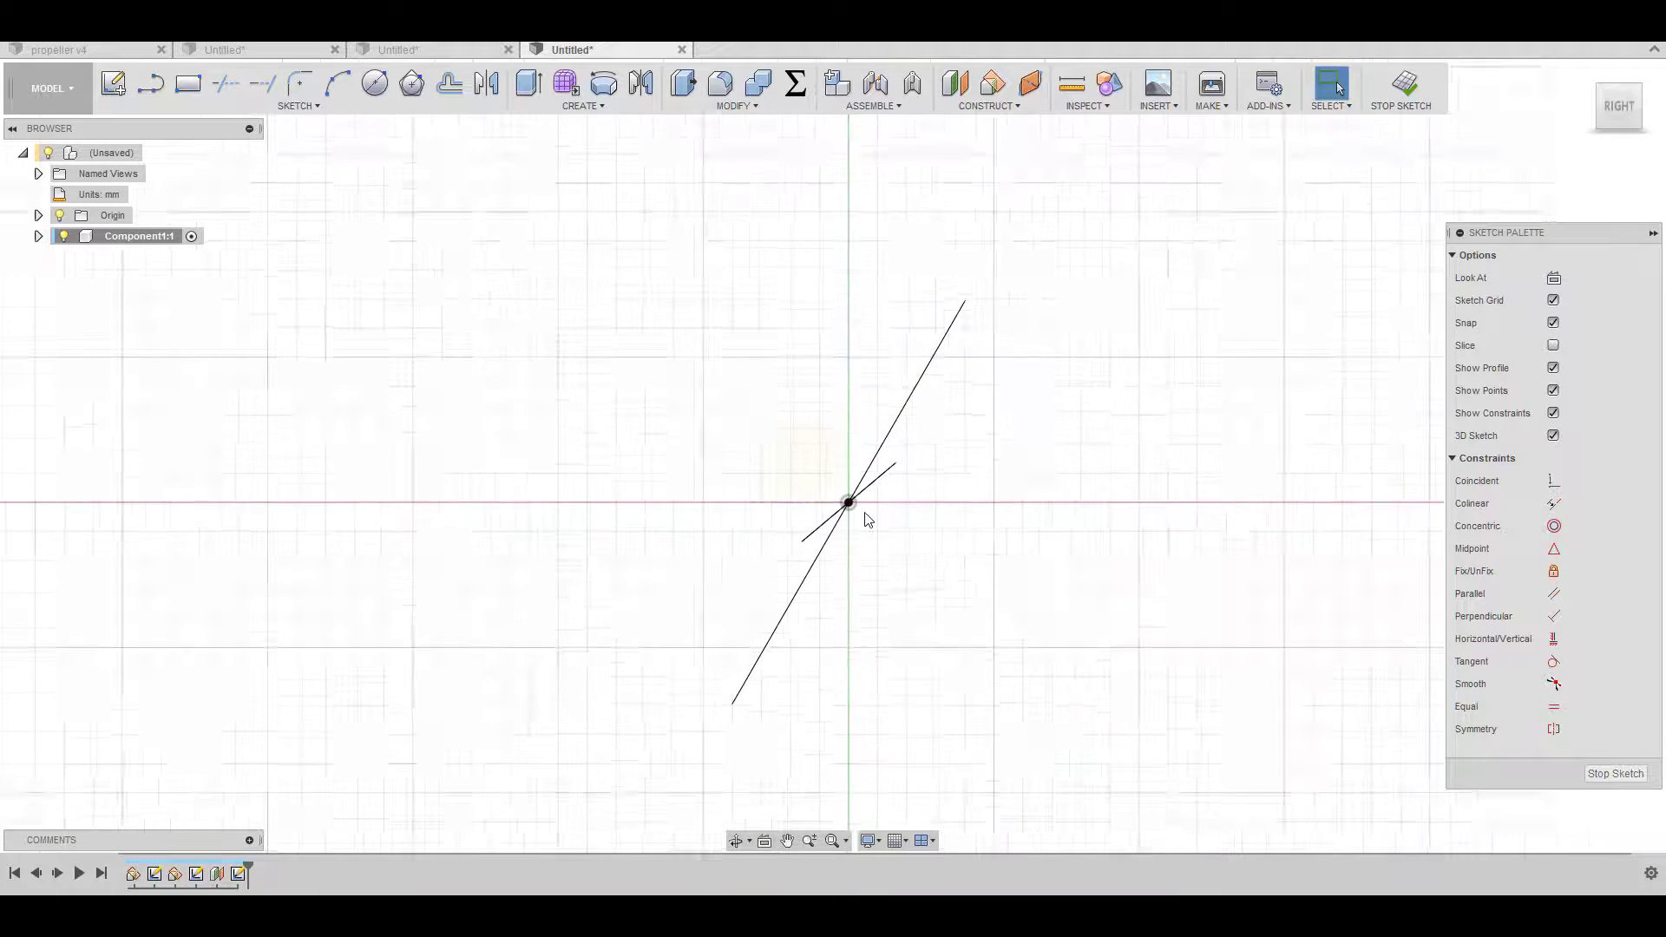
pyautogui.click(293, 104)
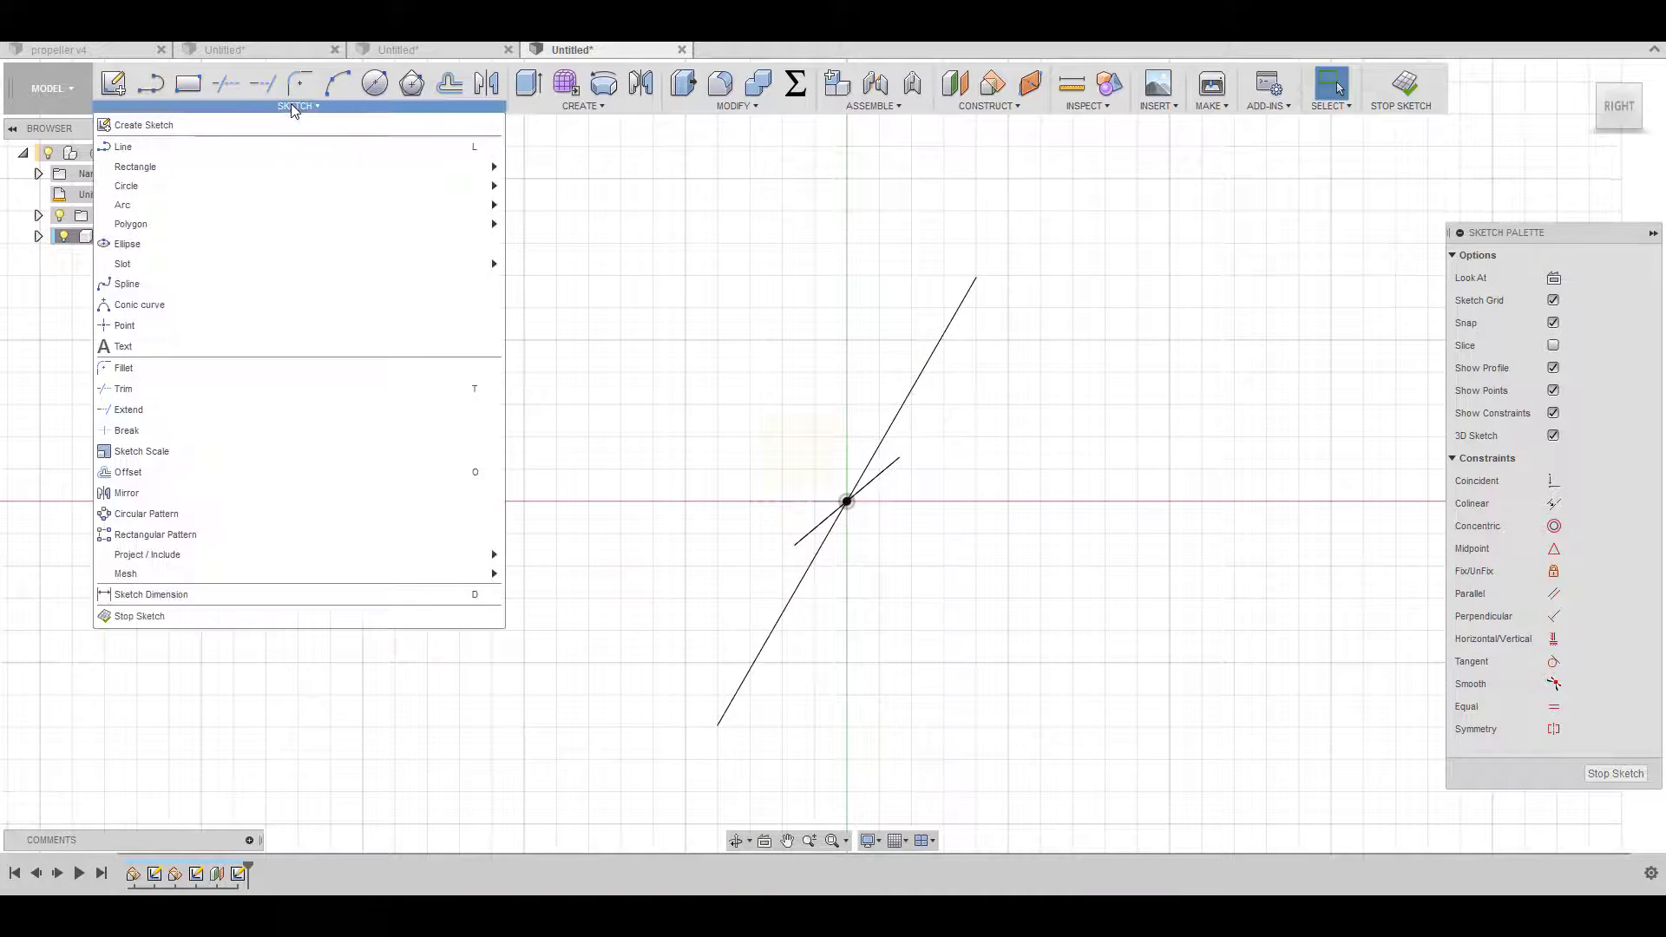
pyautogui.click(231, 284)
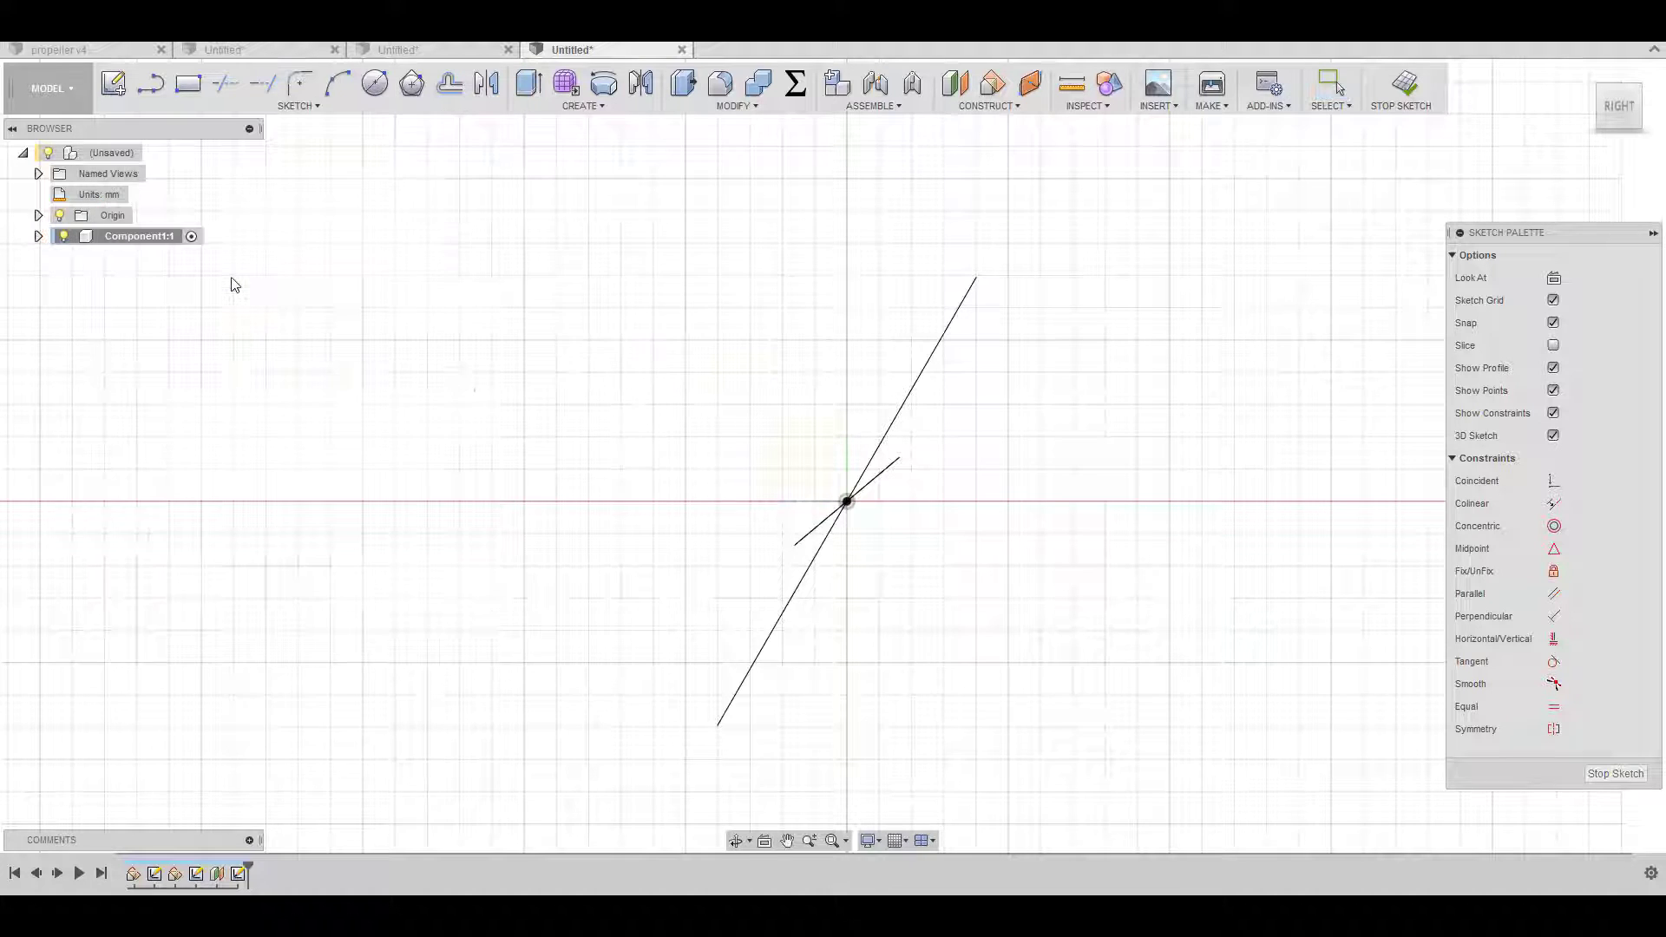
pyautogui.click(734, 698)
pyautogui.click(847, 502)
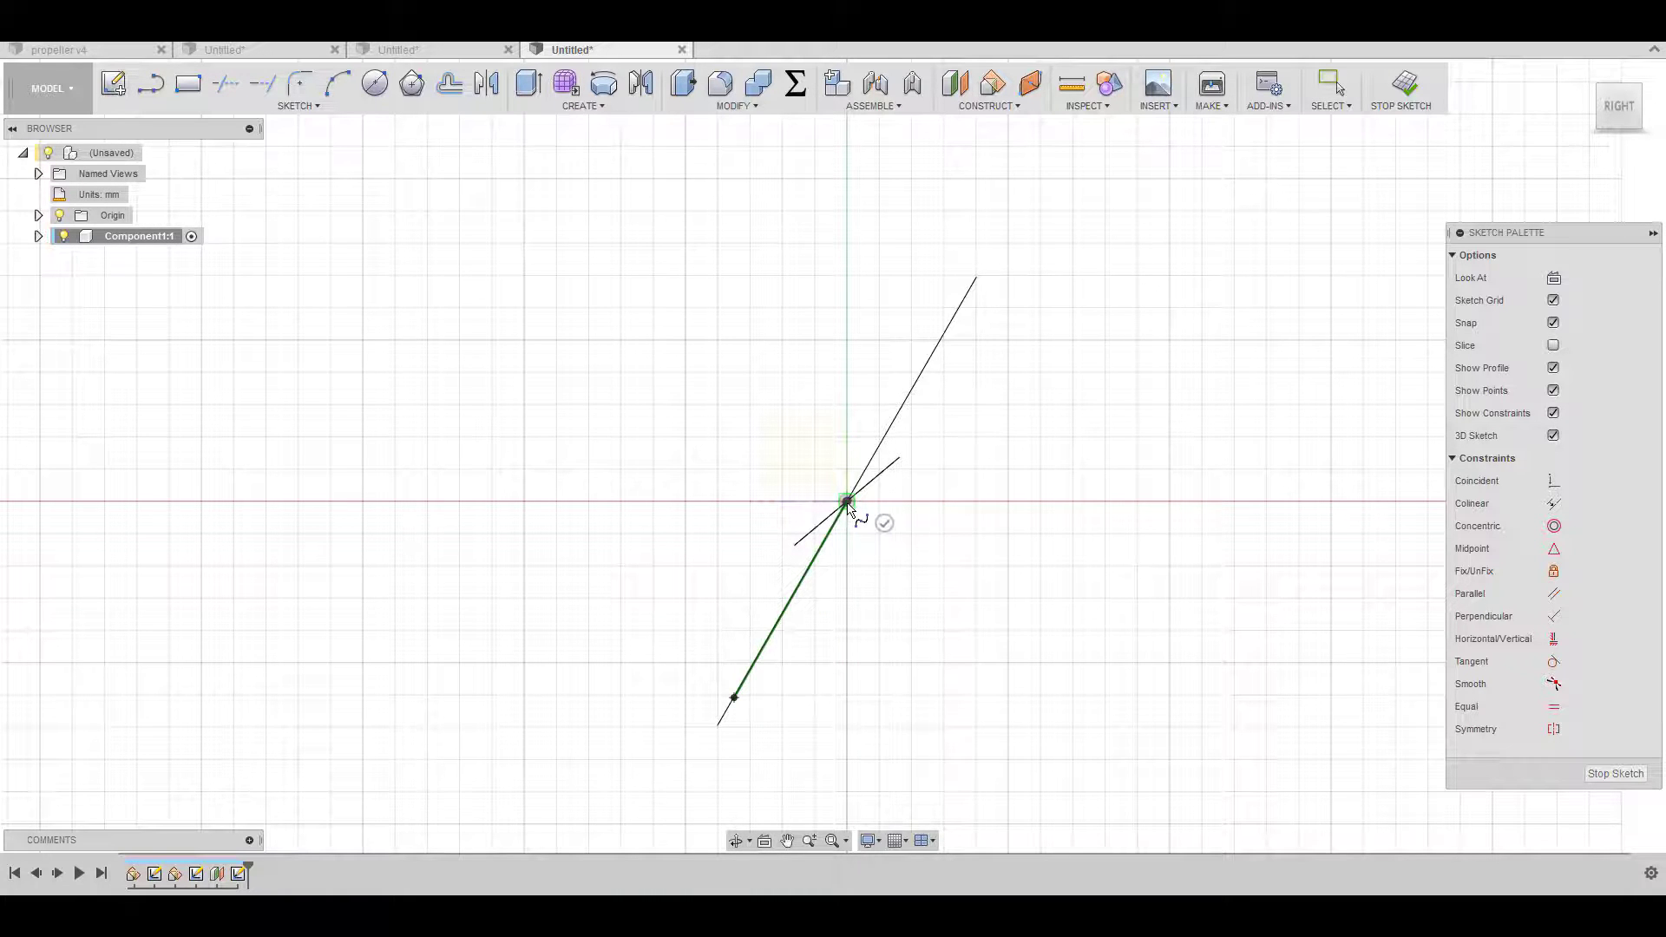
pyautogui.click(957, 308)
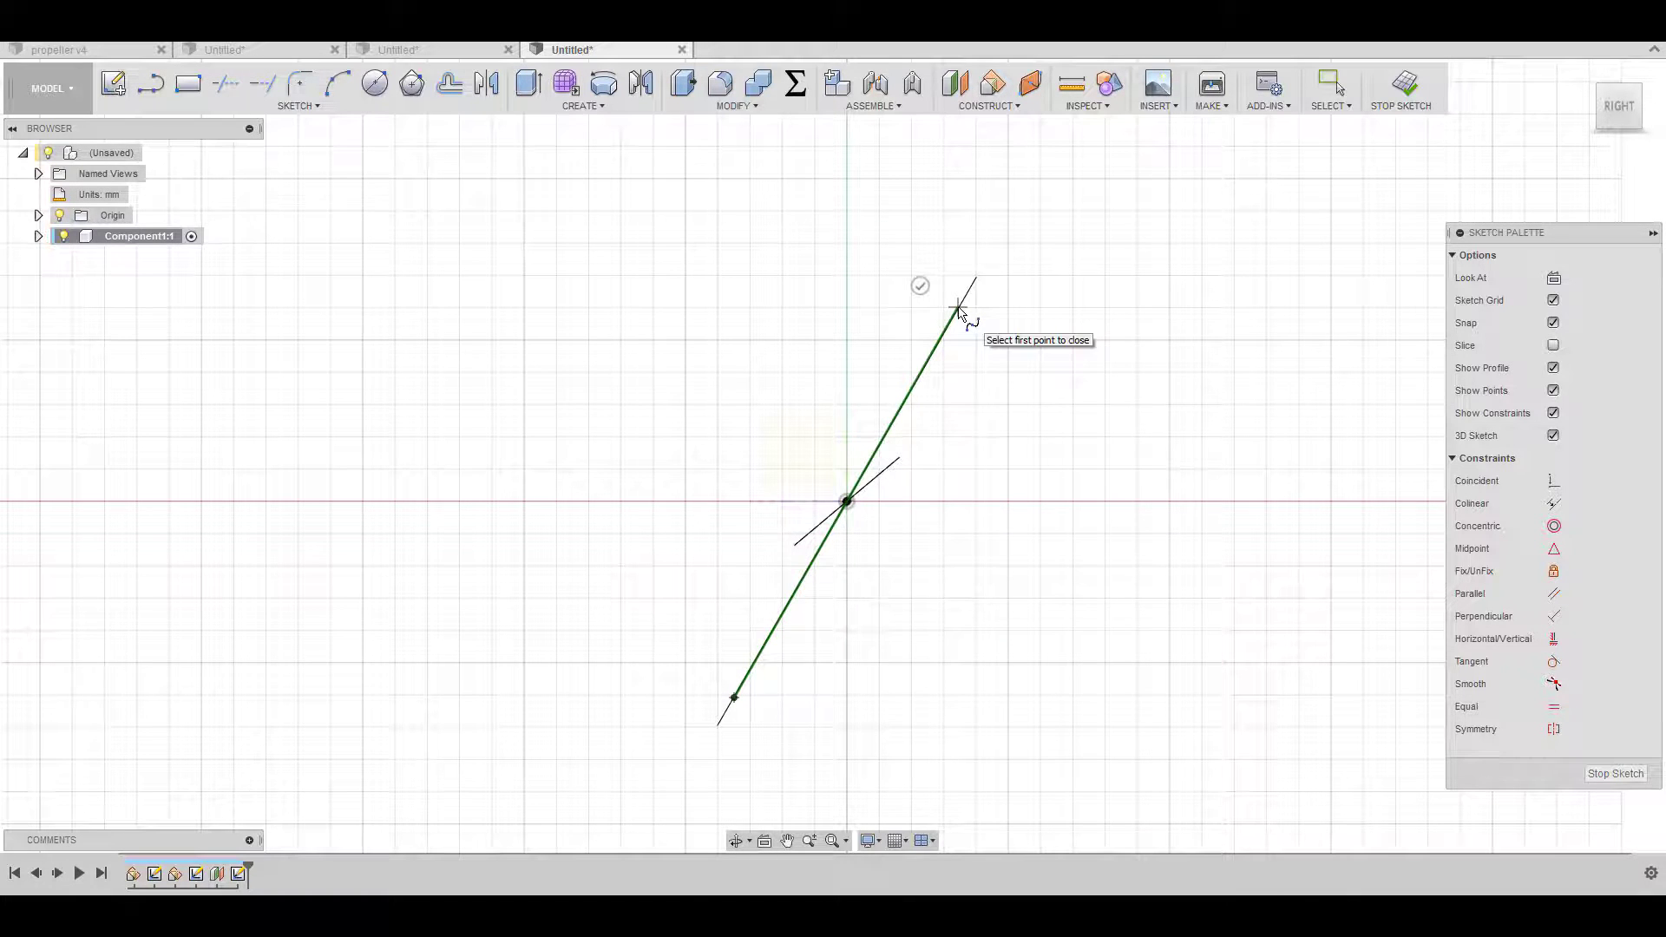
pyautogui.click(918, 284)
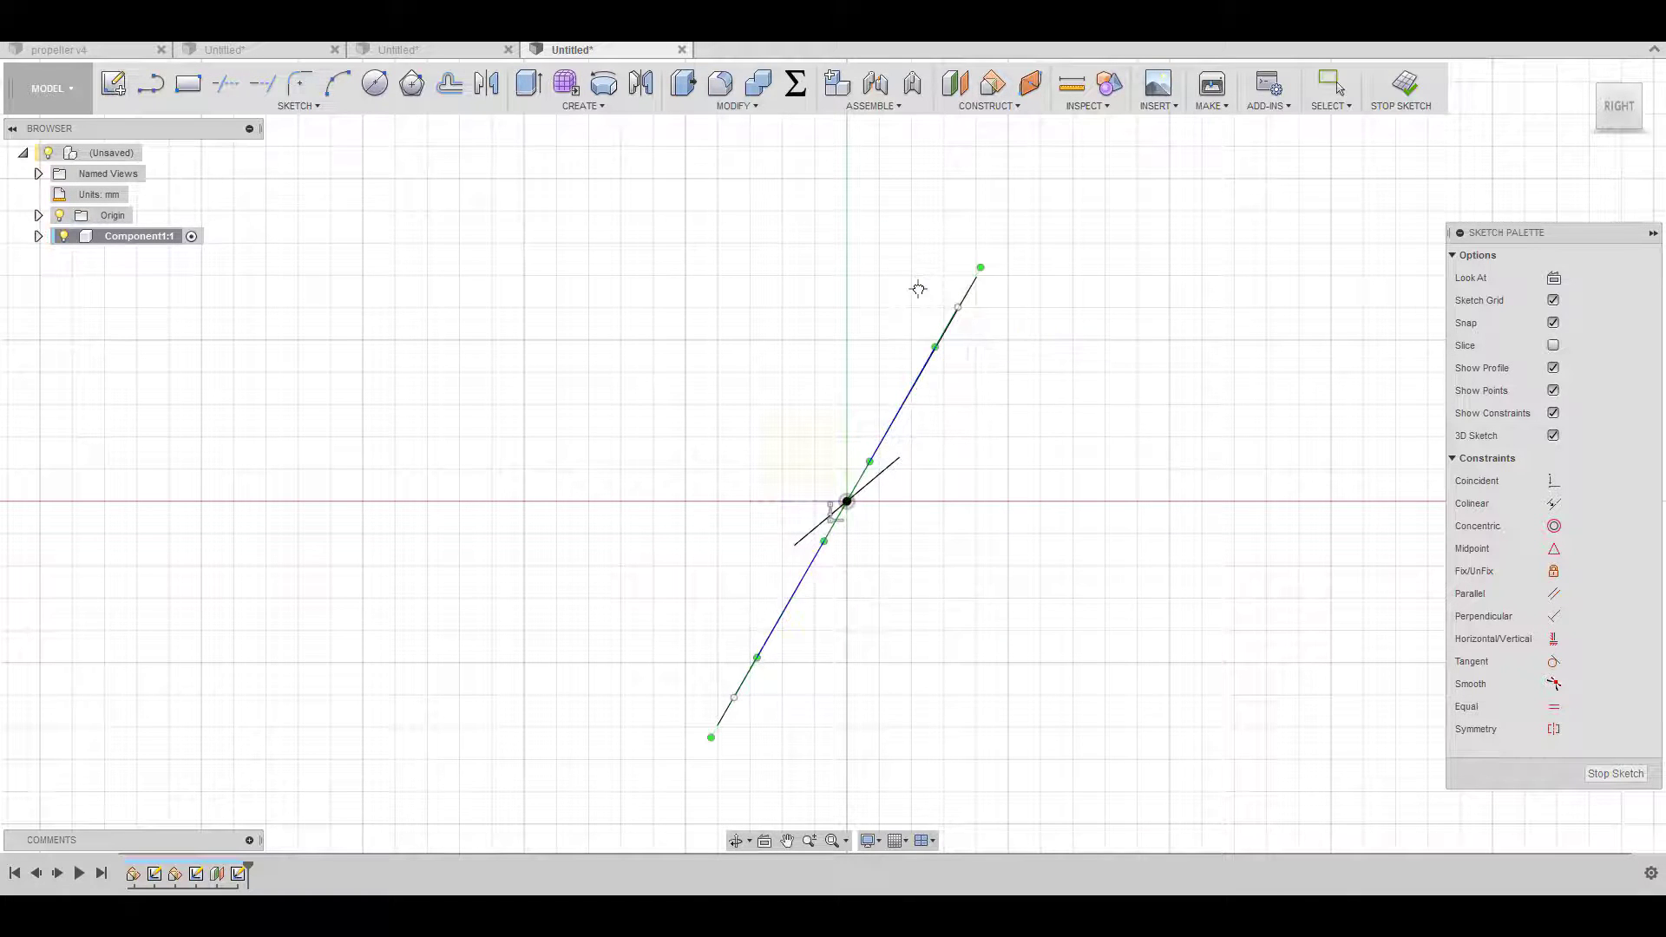
# Step: Expand the component's sketches and hide Sketch1 and Sketch2, leaving only the spline sketch visible
pyautogui.click(38, 236)
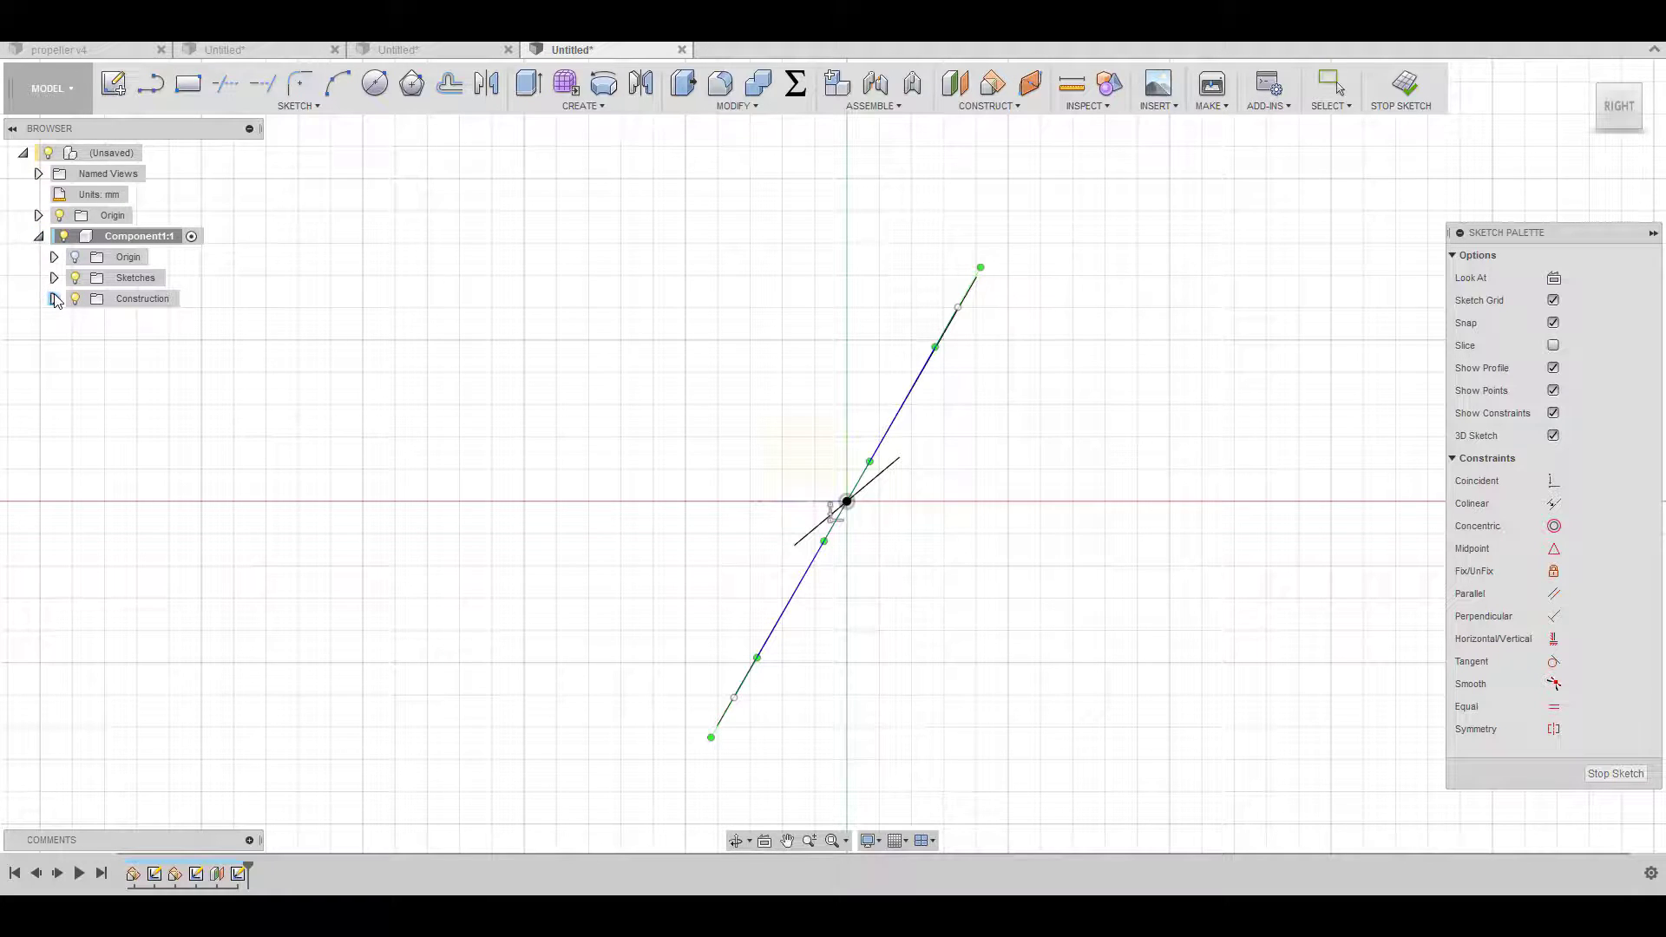
pyautogui.press('Escape')
pyautogui.click(54, 298)
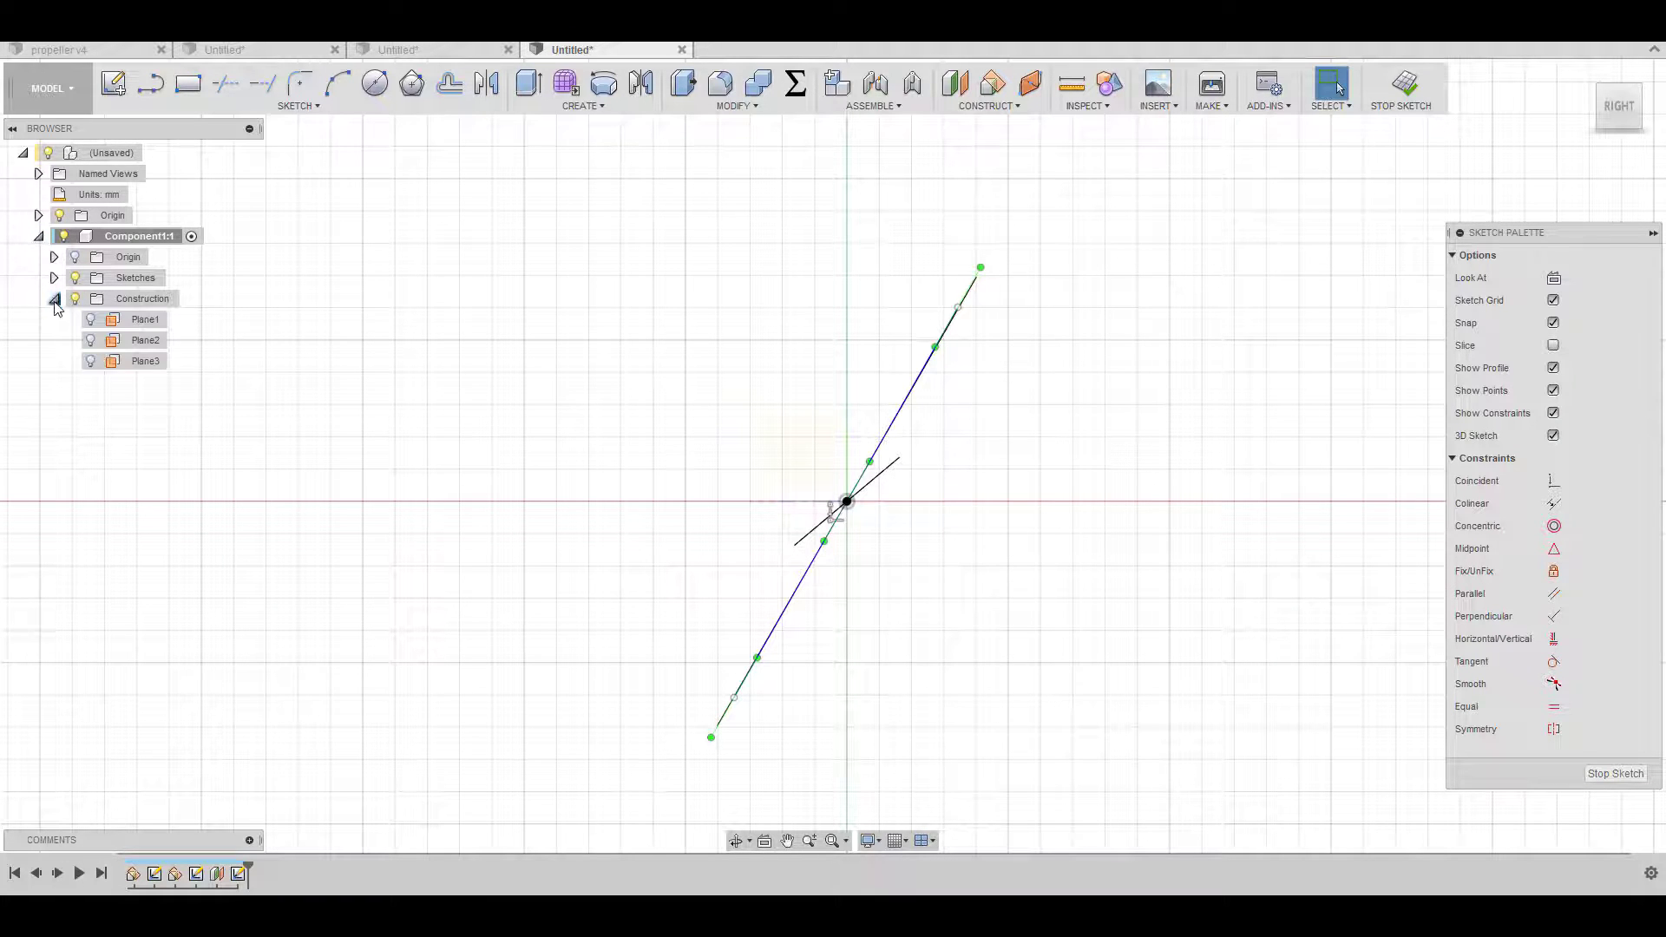
pyautogui.click(53, 298)
pyautogui.click(54, 277)
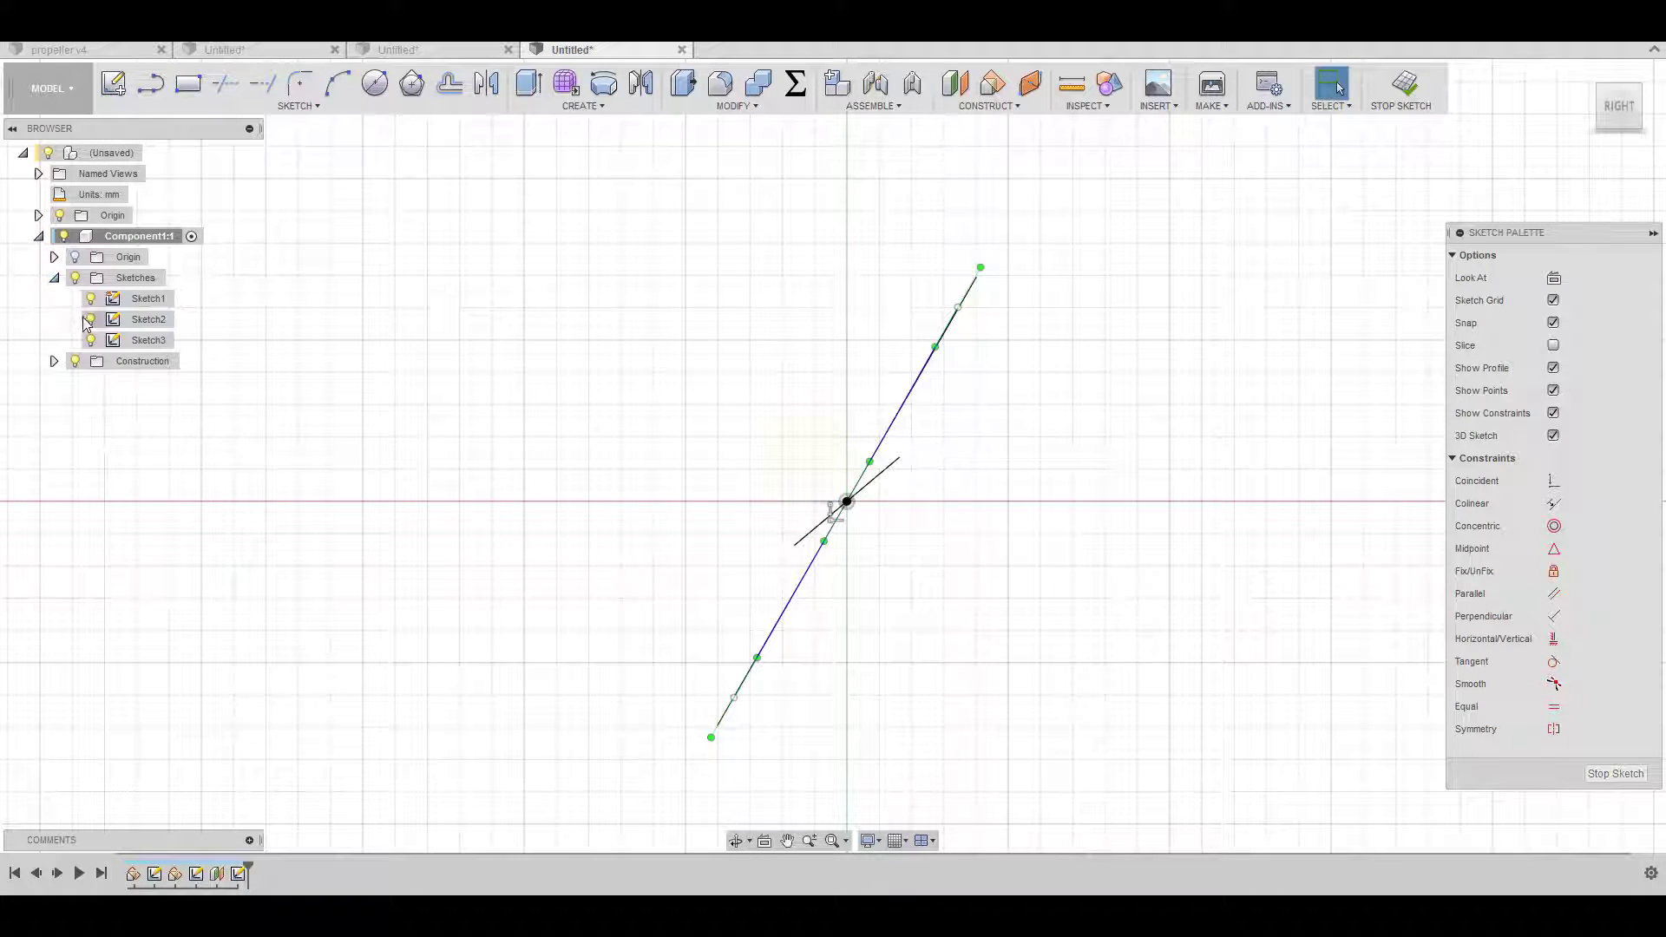
pyautogui.click(91, 299)
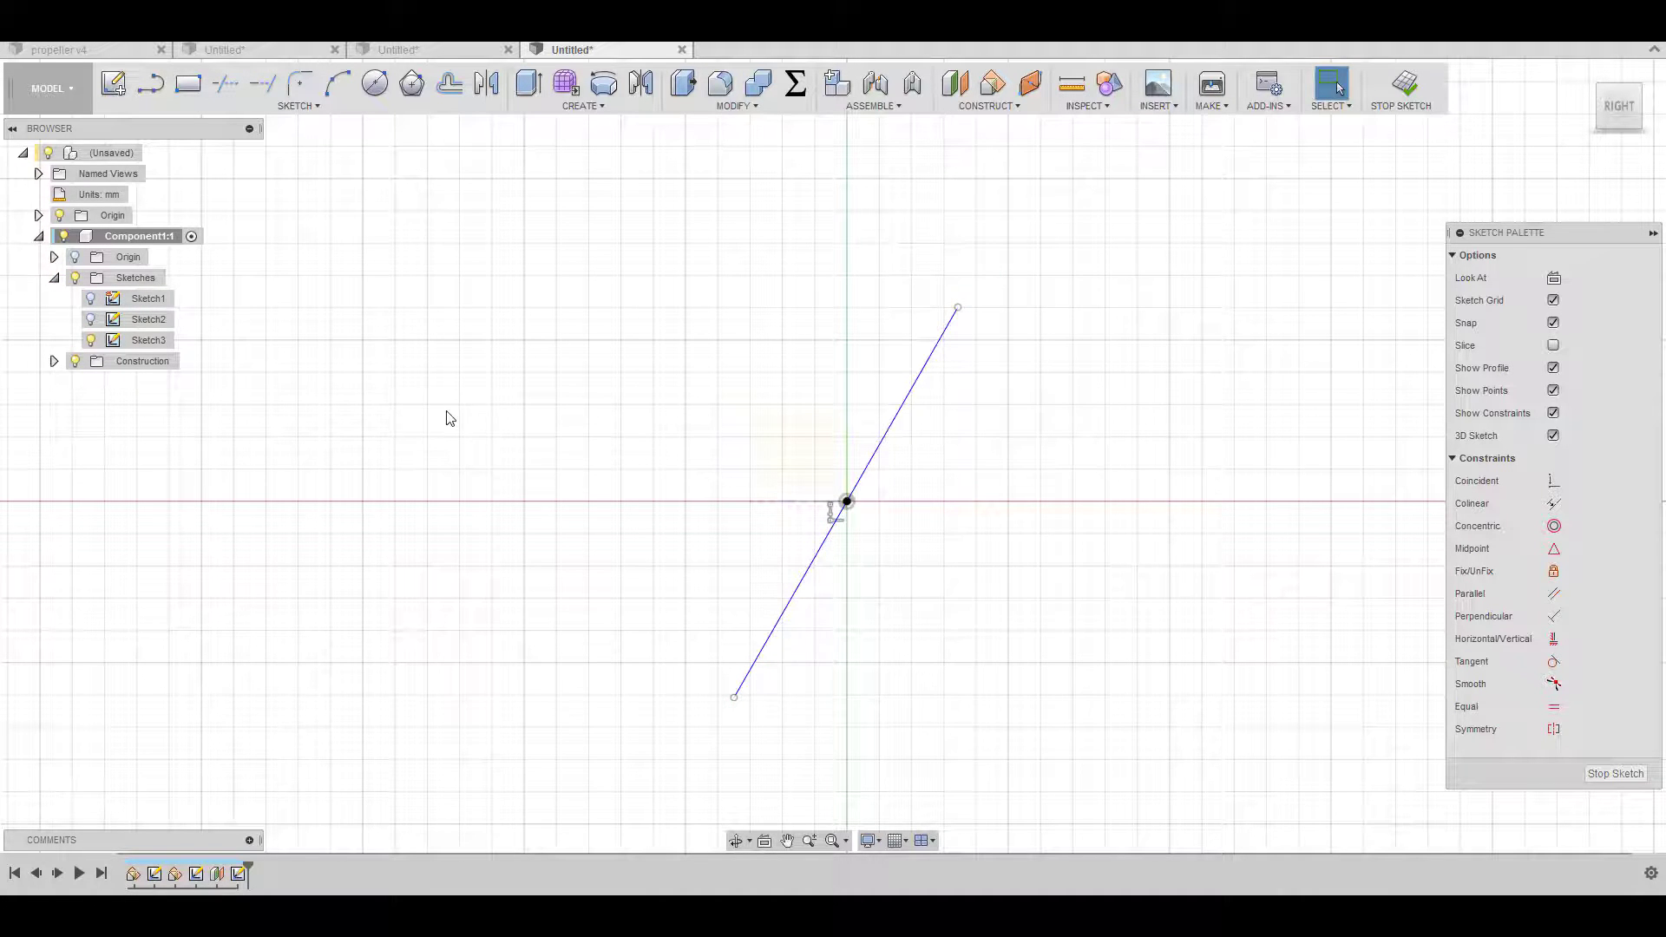
# Step: Bend the spline into an S-shape by turning the tangent handles at both ends to vertical
pyautogui.click(778, 629)
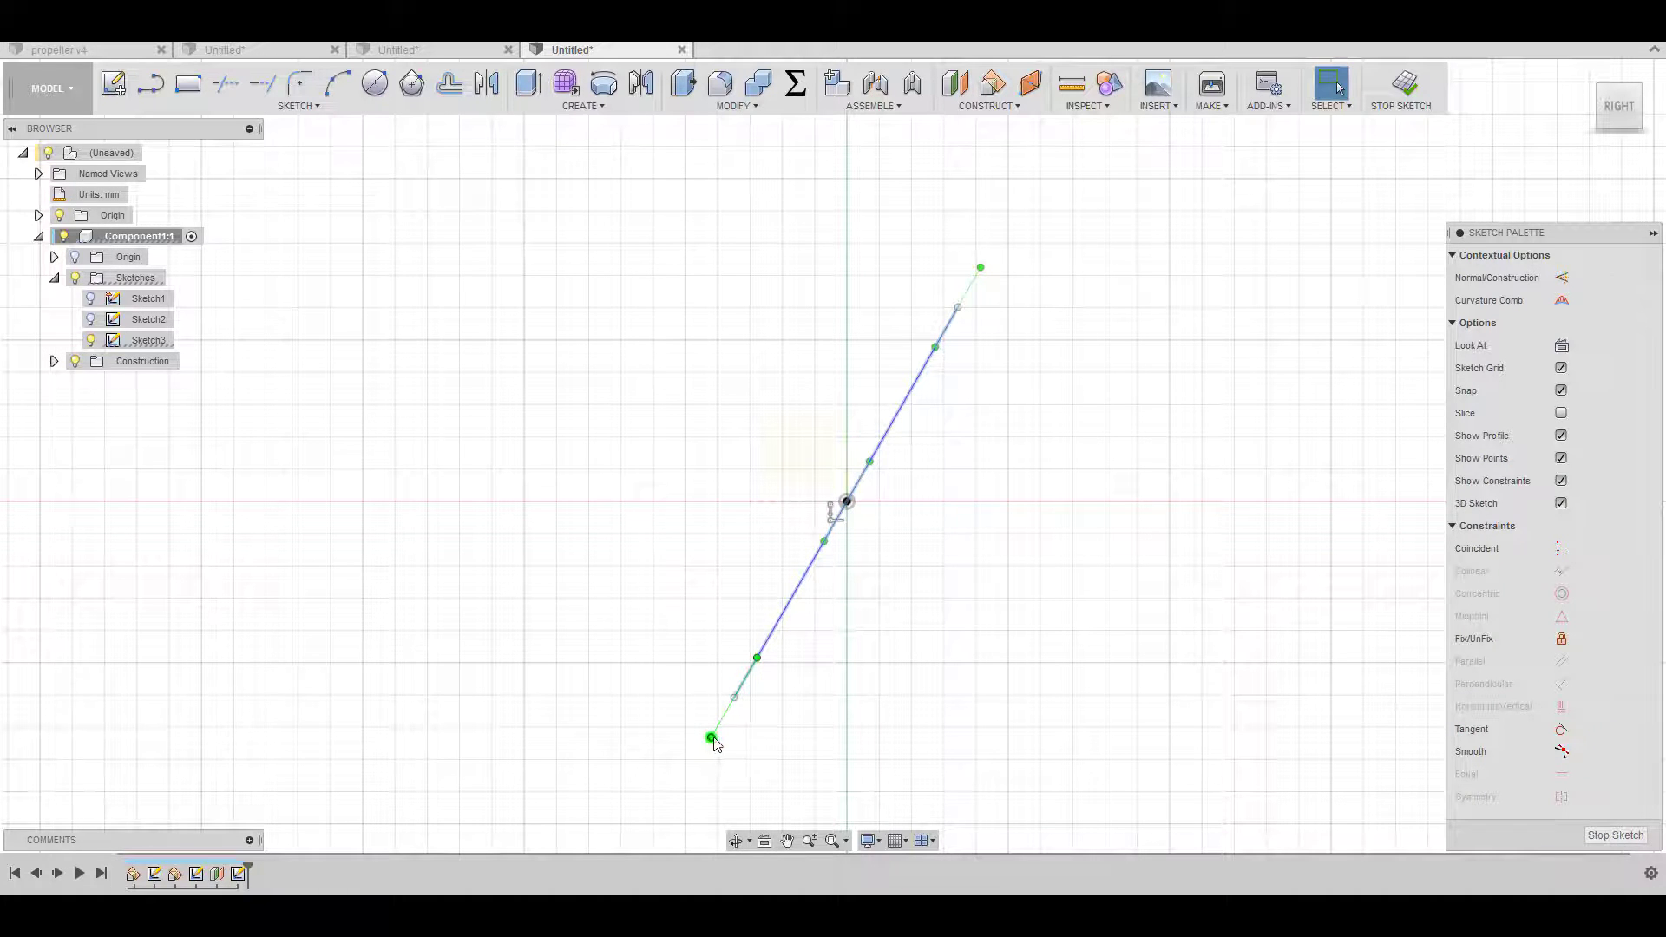
pyautogui.moveTo(711, 738); pyautogui.dragTo(738, 734)
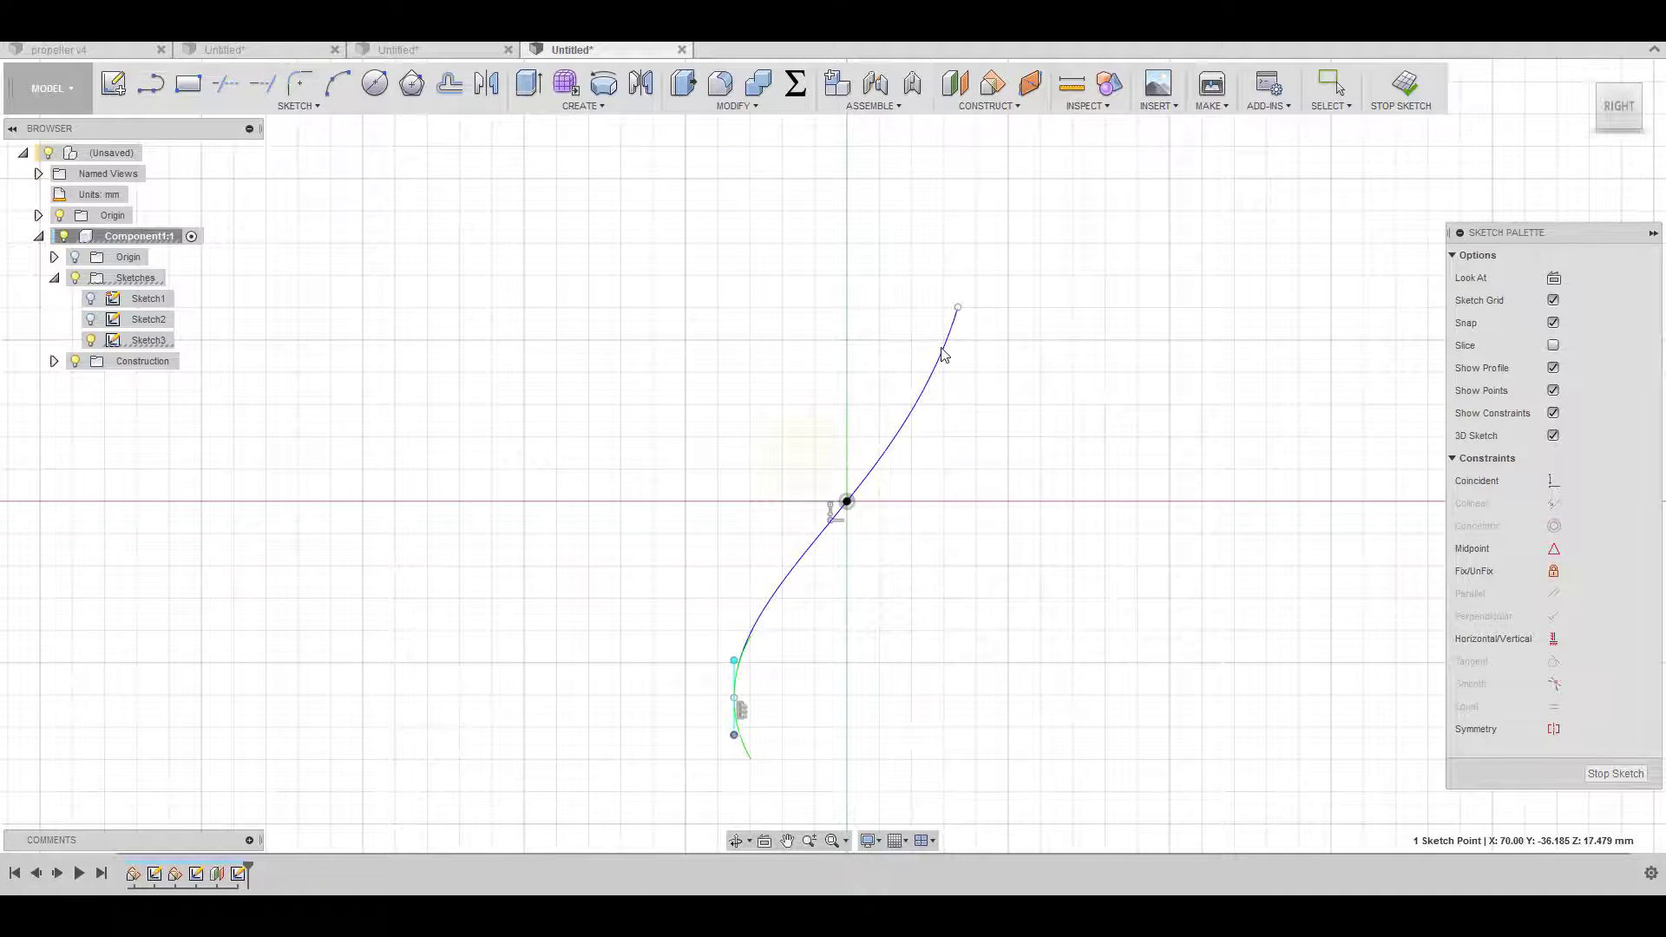
pyautogui.click(957, 307)
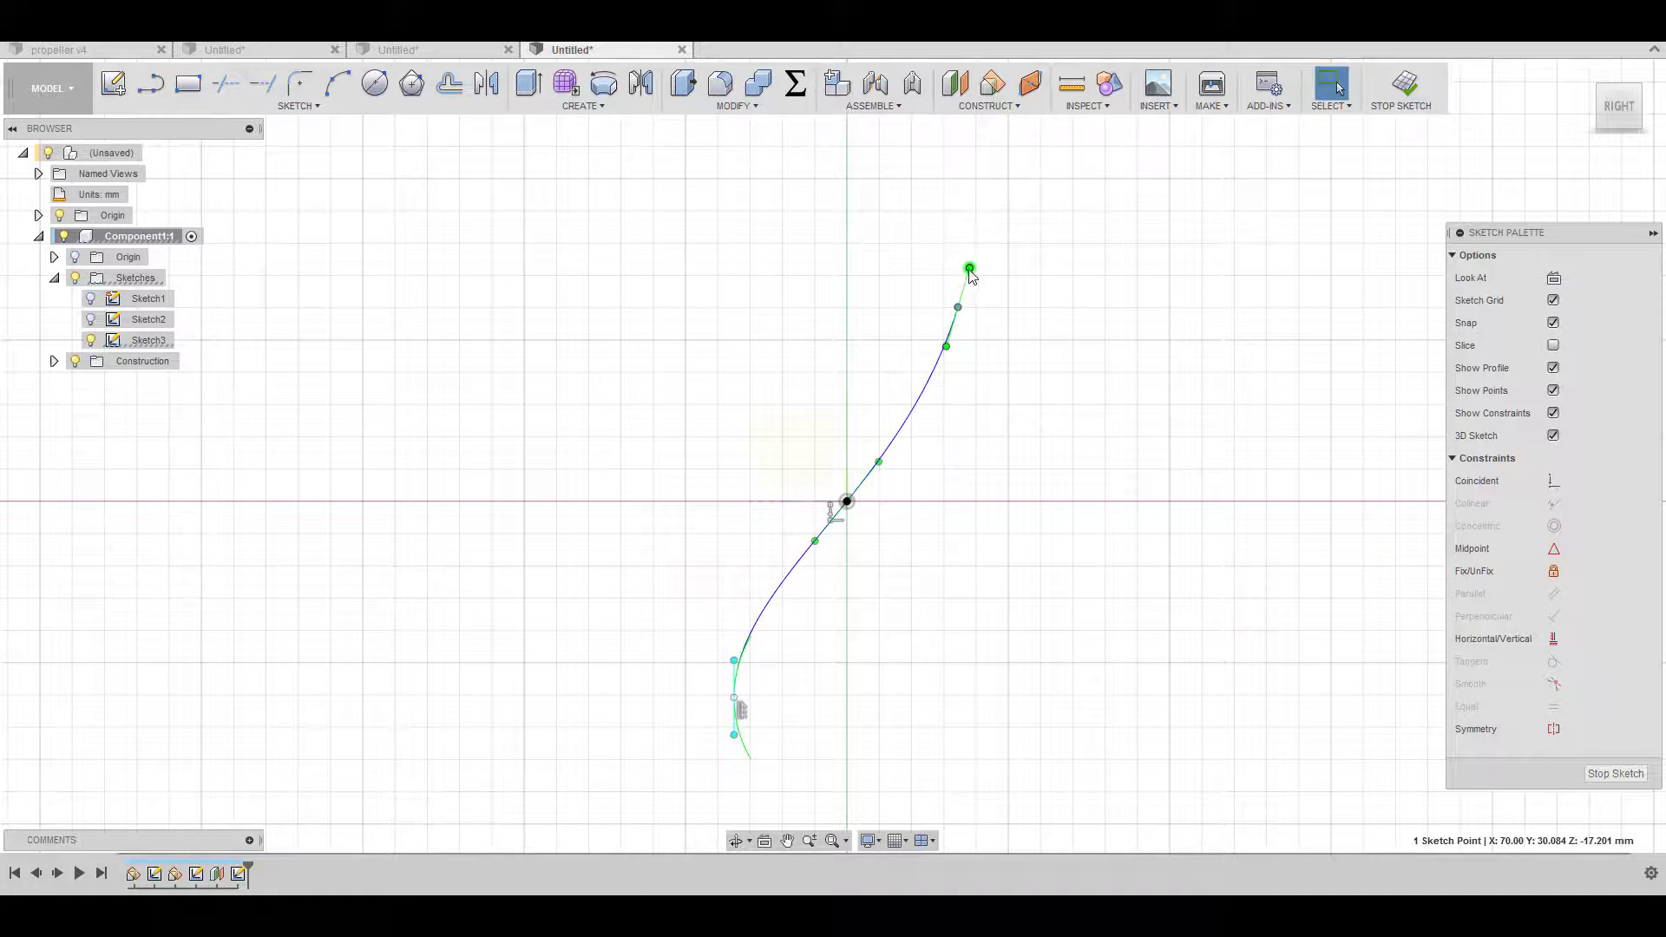
pyautogui.moveTo(969, 270); pyautogui.dragTo(966, 276)
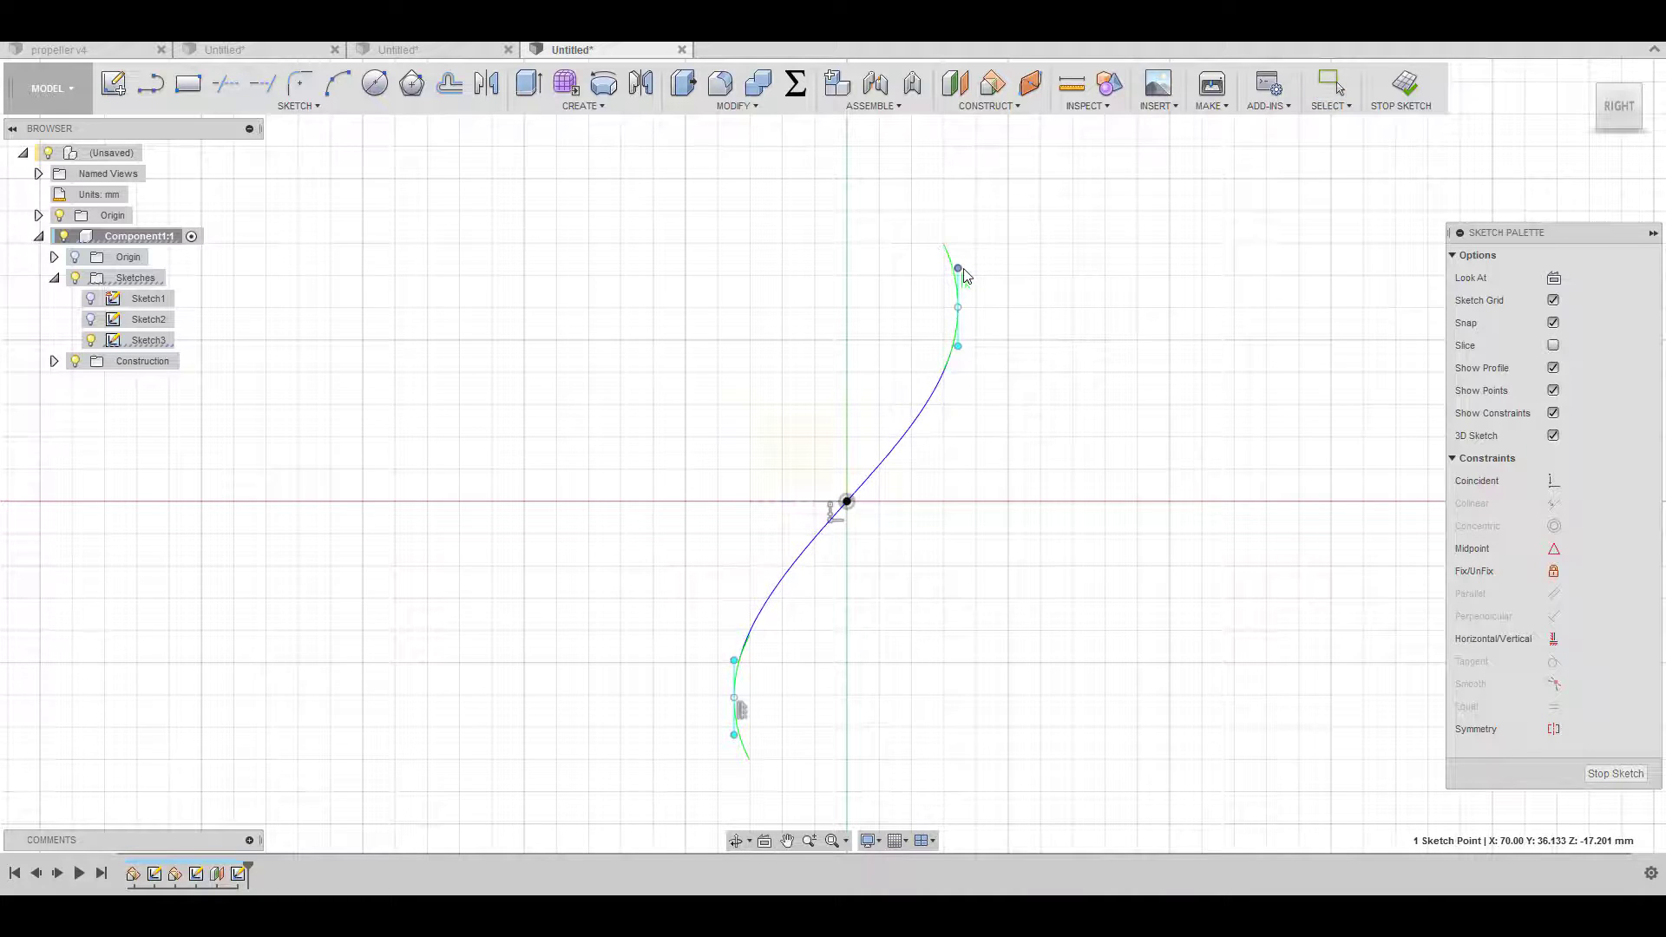
pyautogui.press('Escape')
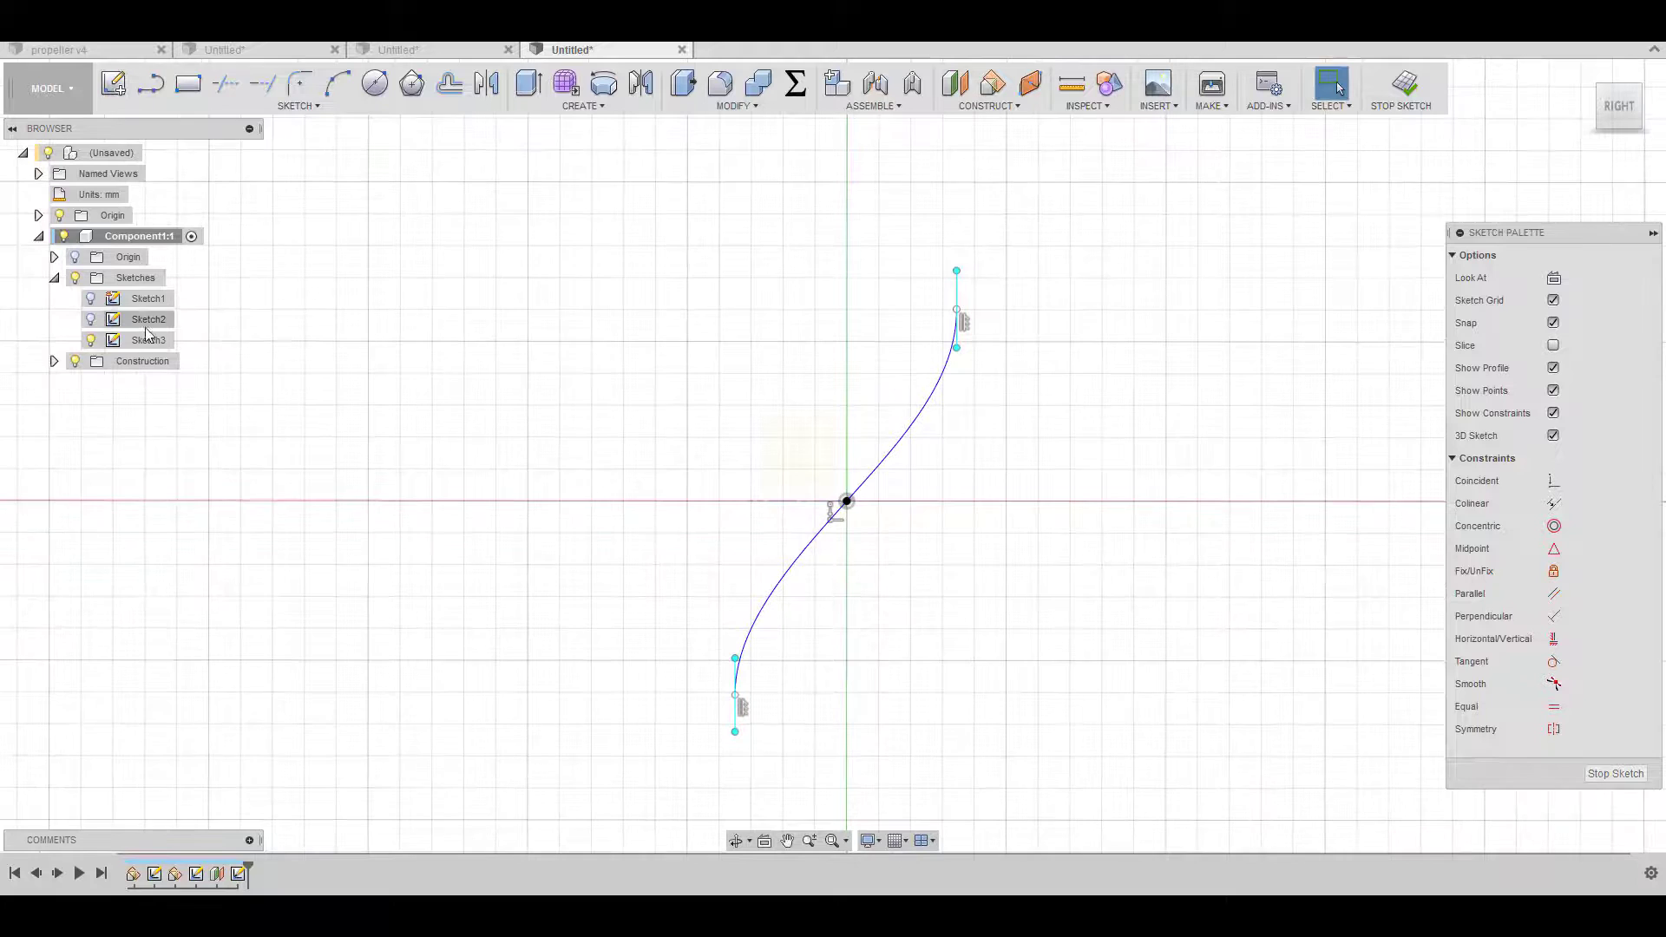
# Step: Finish the spline sketch, hide the origin planes and show Sketch1 and Sketch2 again
pyautogui.click(1406, 87)
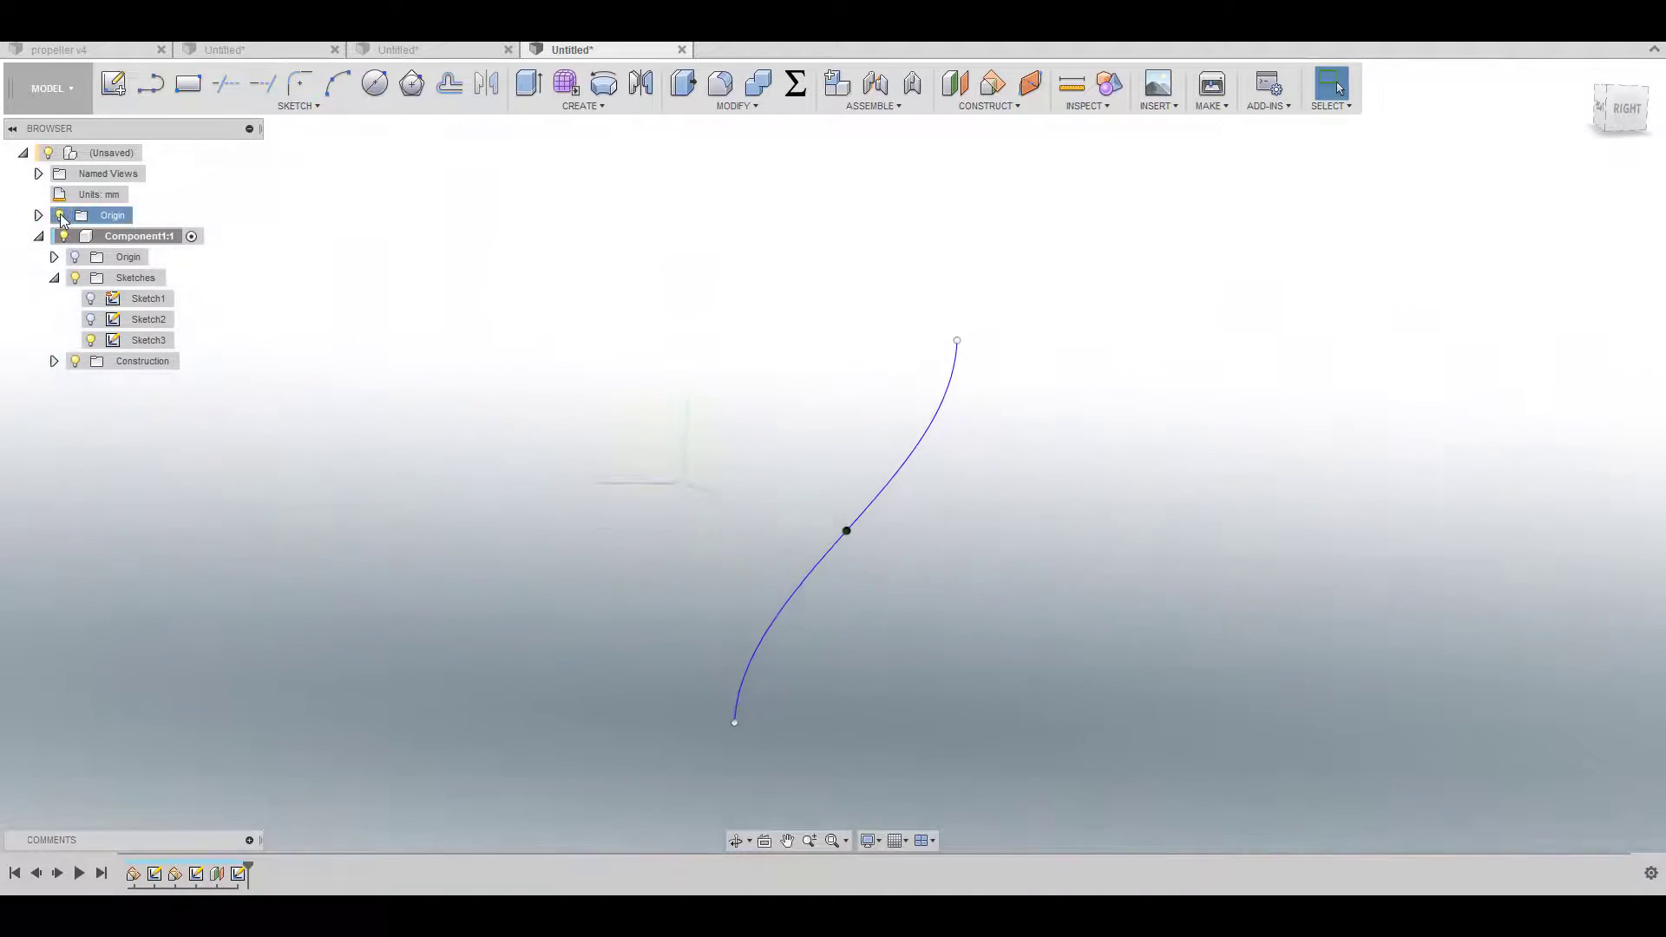
pyautogui.click(91, 319)
pyautogui.click(91, 298)
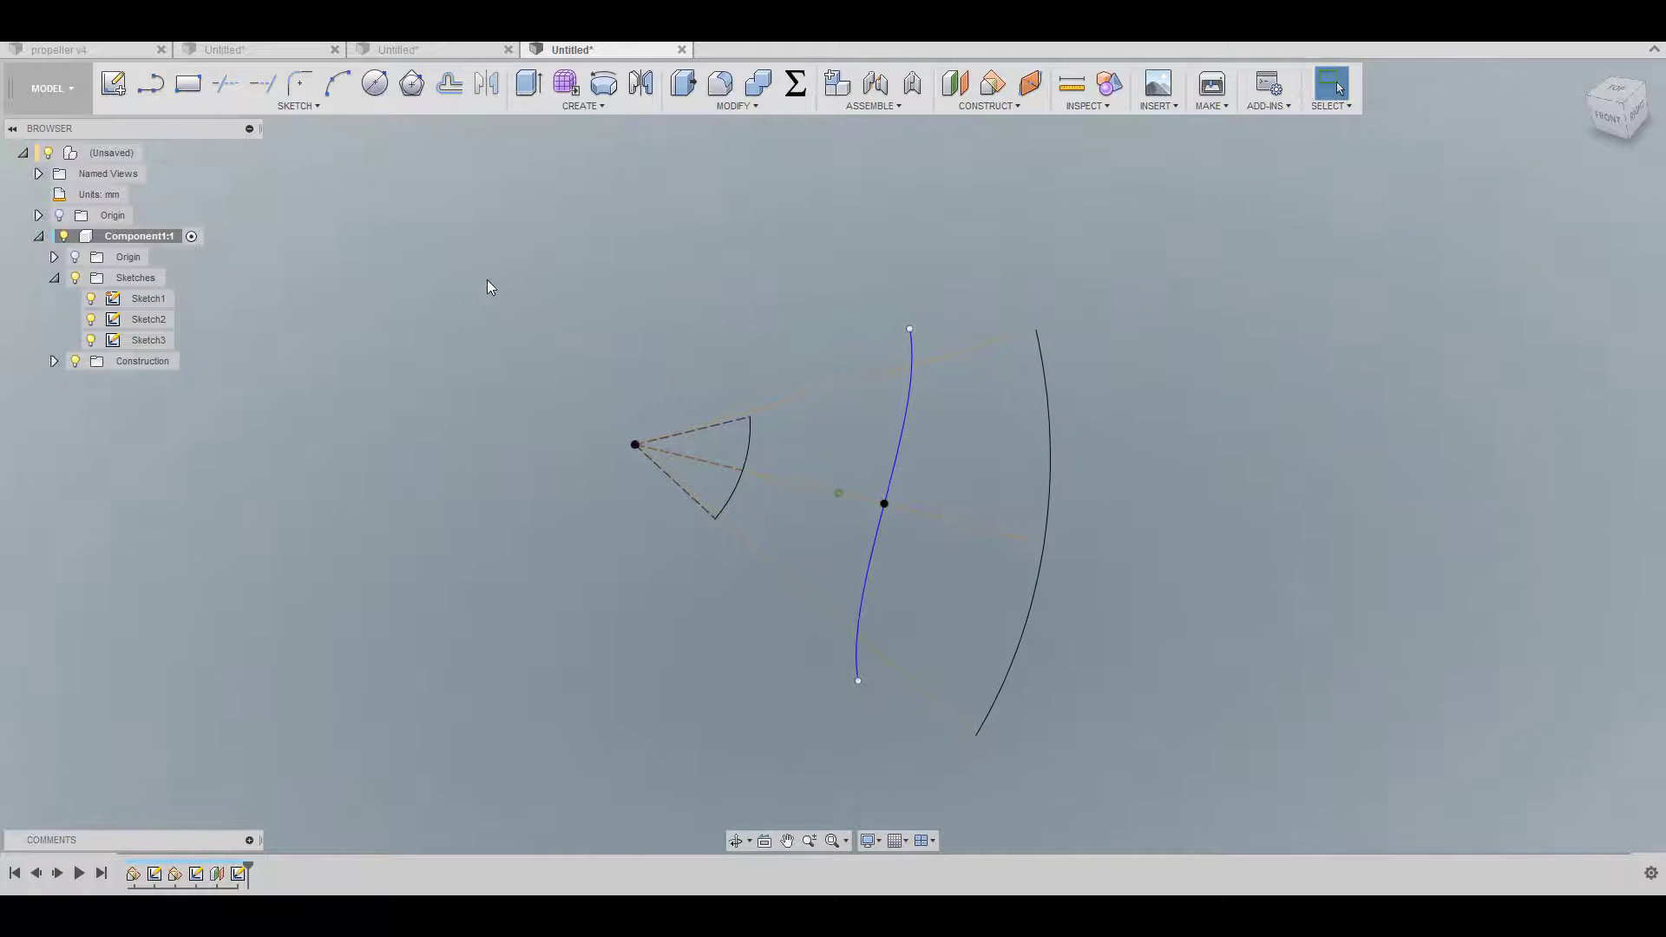
# Step: Loft a new surface body through the inner arc, the S-shaped spline and the outer arc in the Patch workspace, and return to Model
pyautogui.click(47, 90)
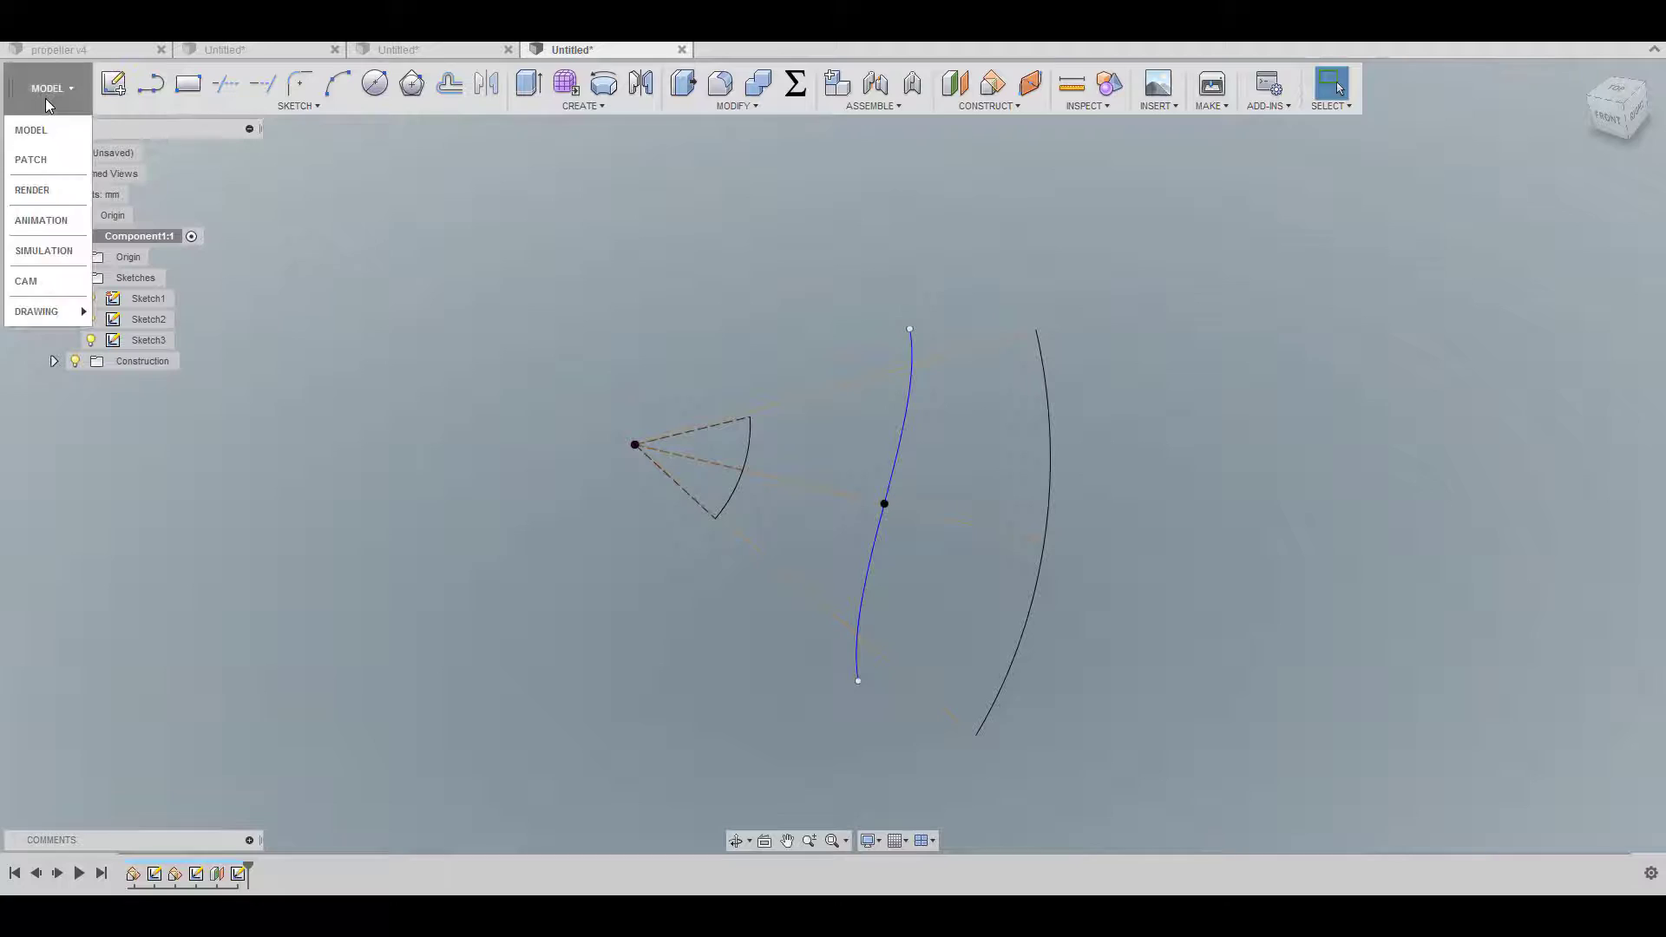
pyautogui.click(53, 165)
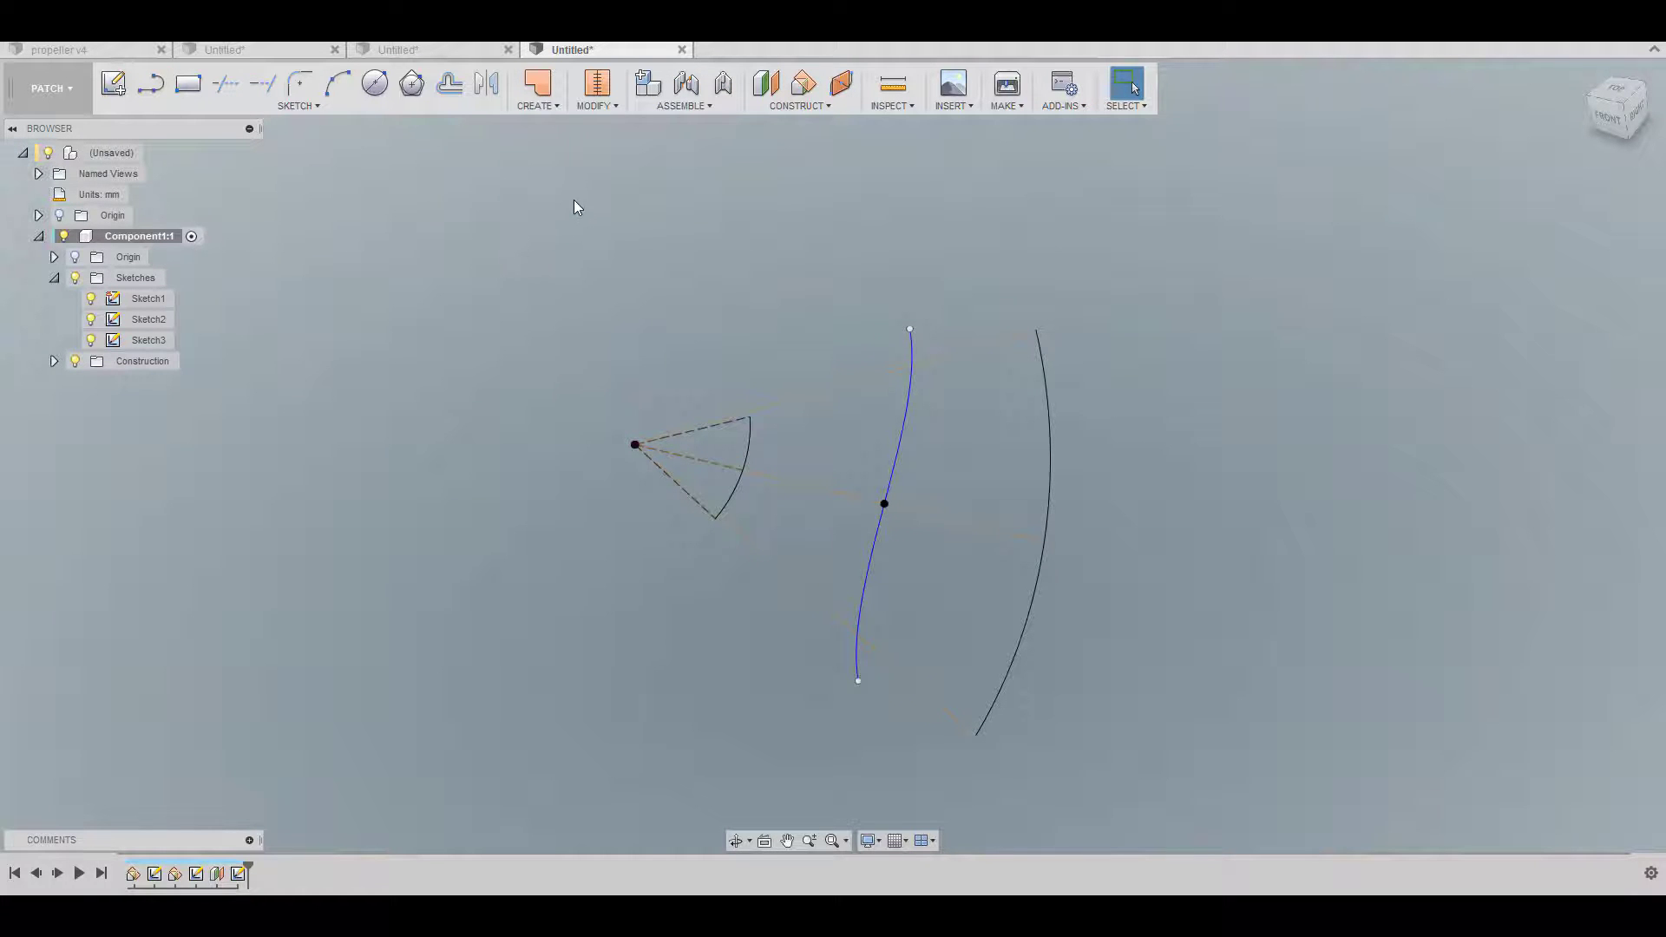
pyautogui.click(538, 106)
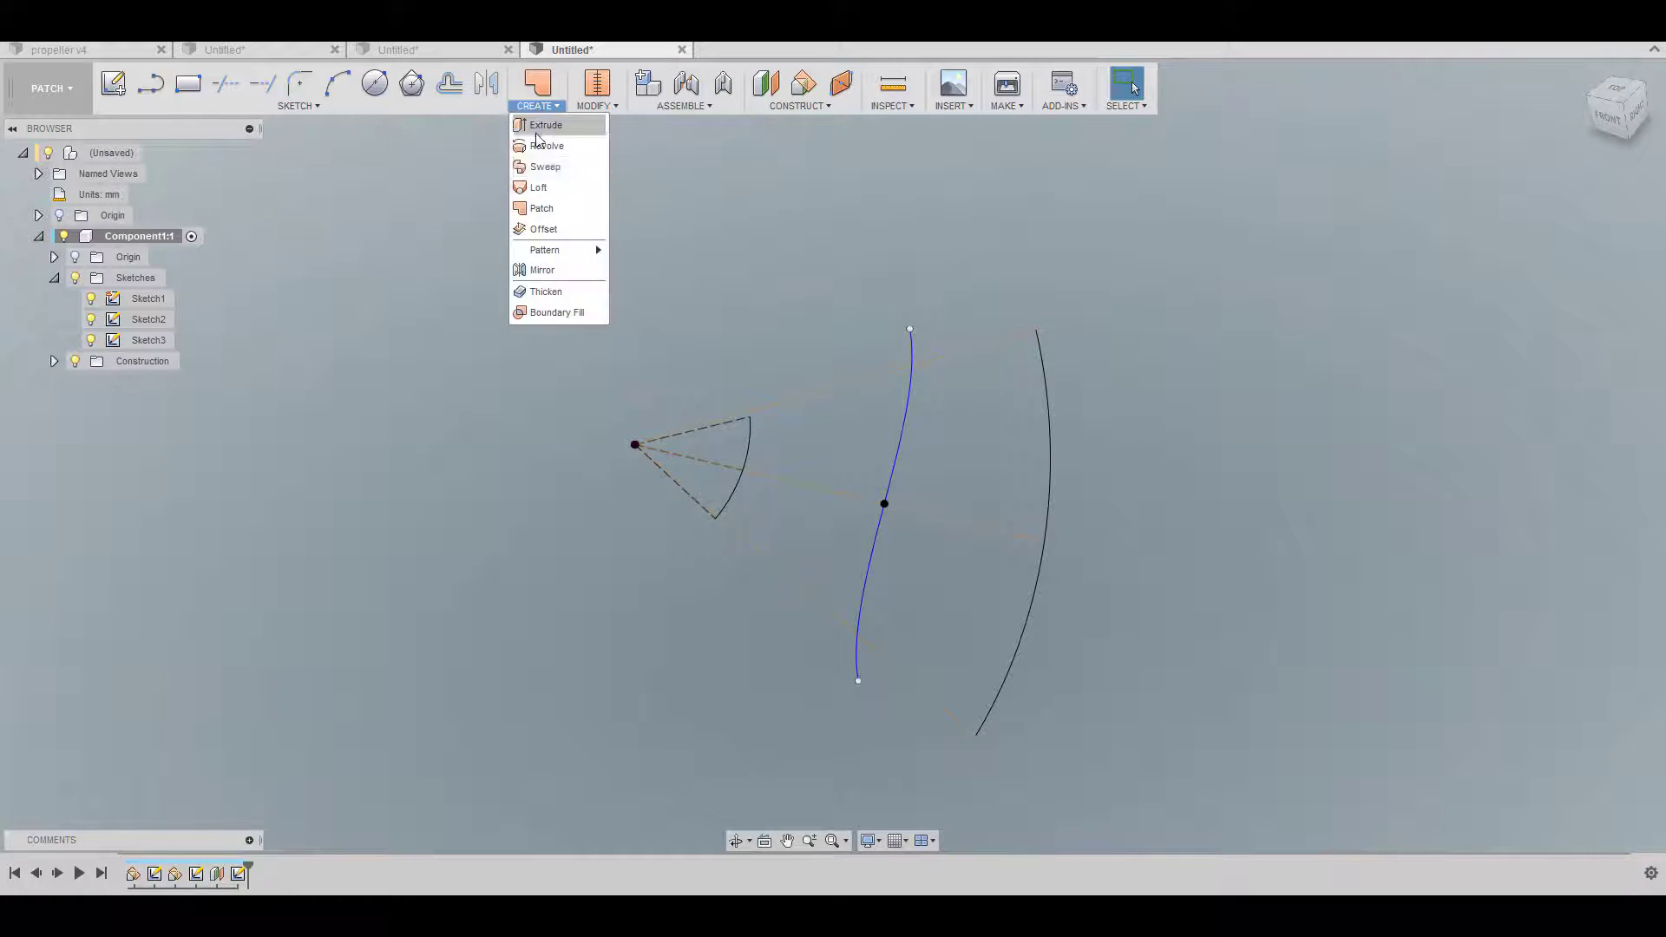
pyautogui.click(539, 189)
pyautogui.click(747, 461)
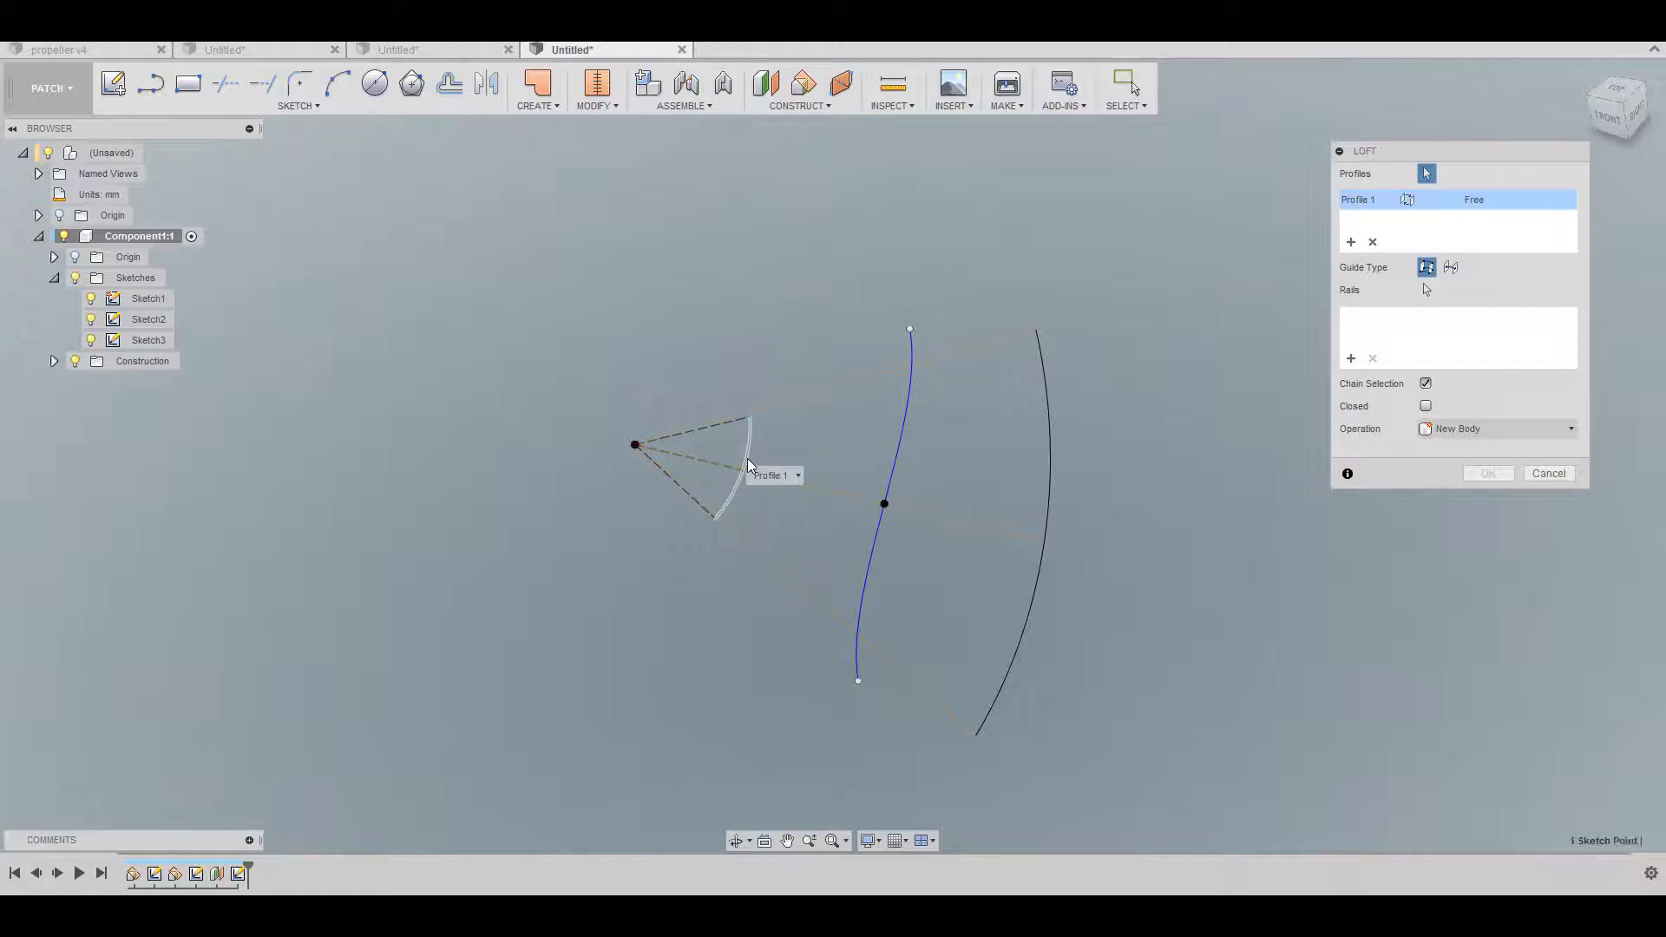
pyautogui.click(908, 412)
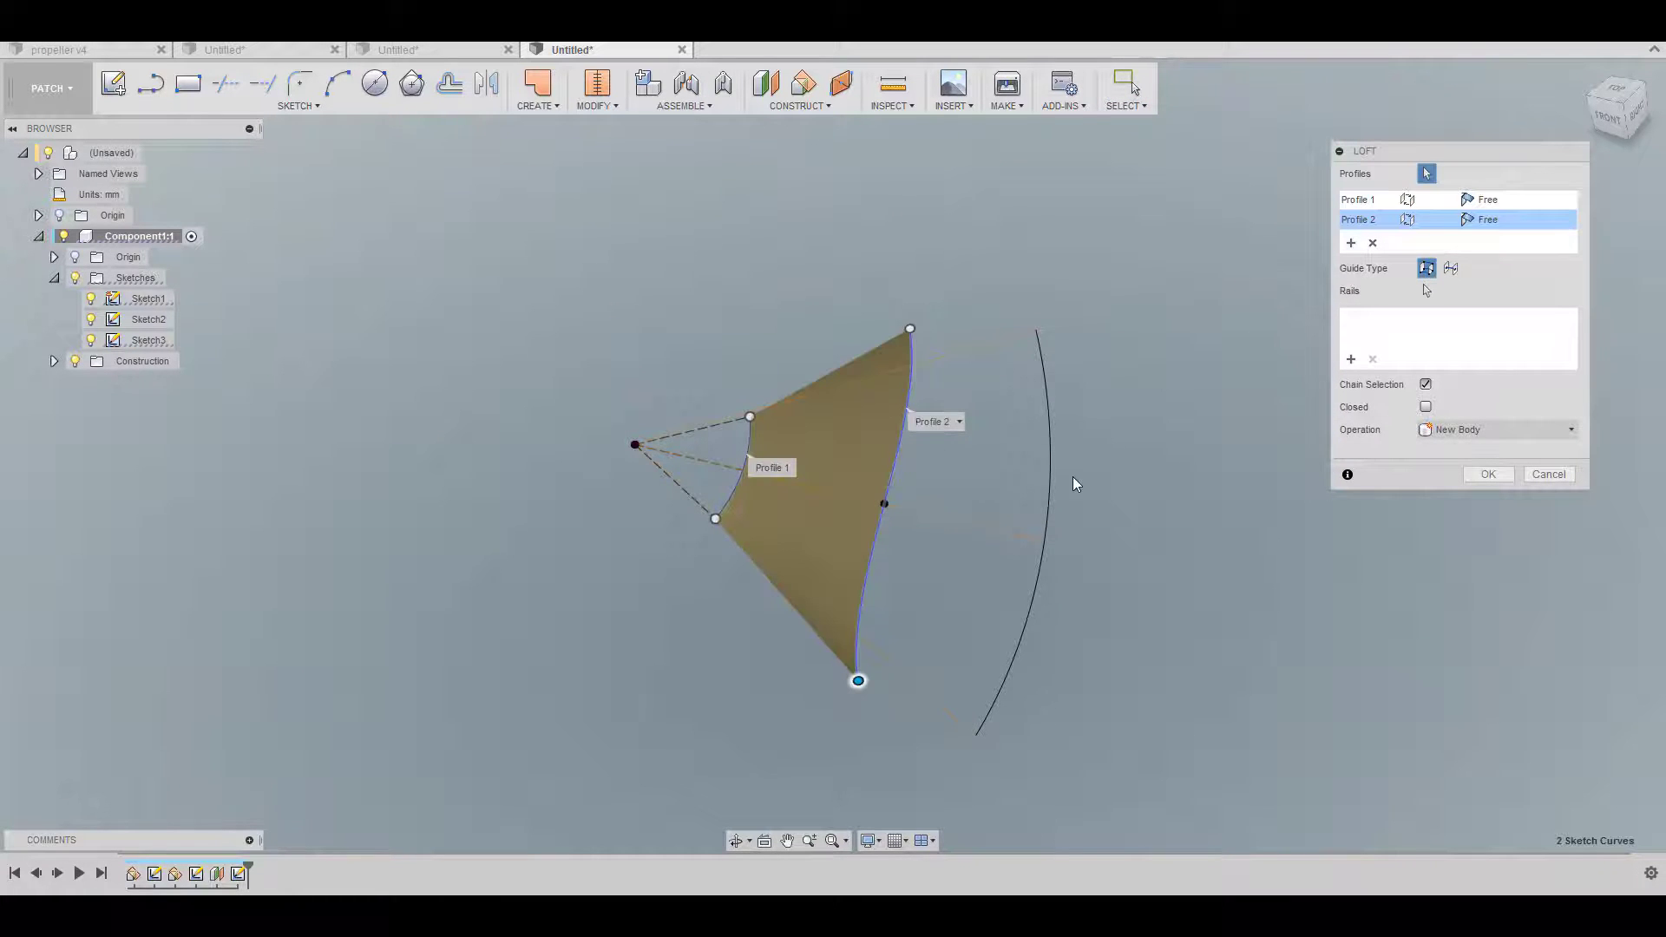
pyautogui.click(1050, 451)
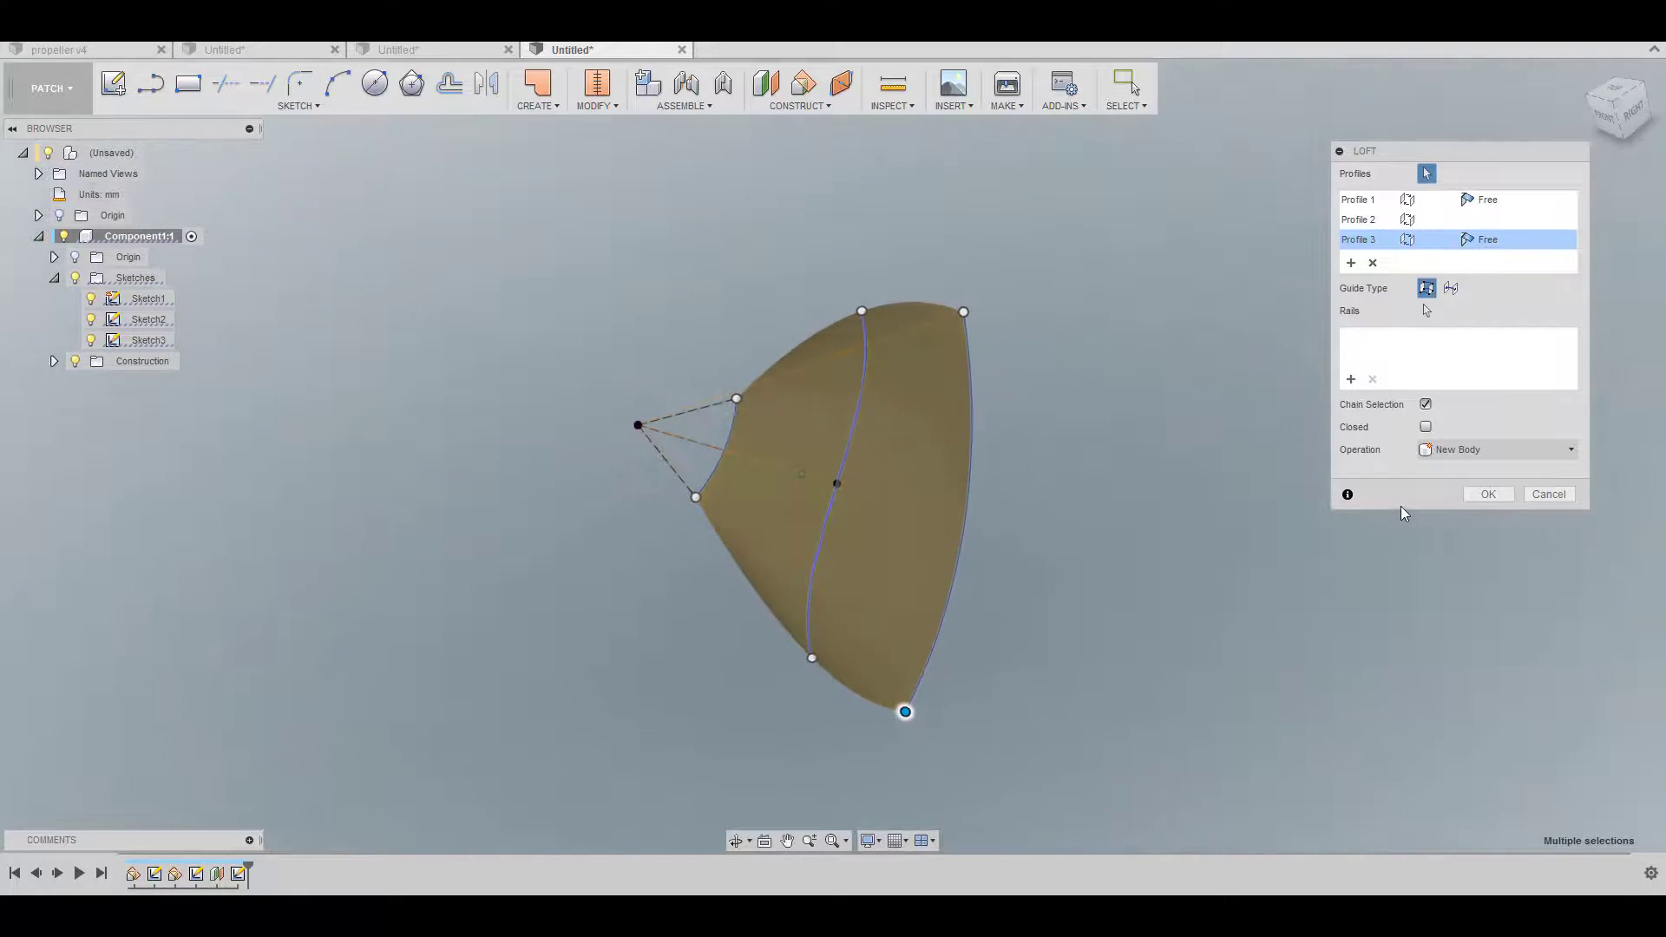
pyautogui.click(1489, 494)
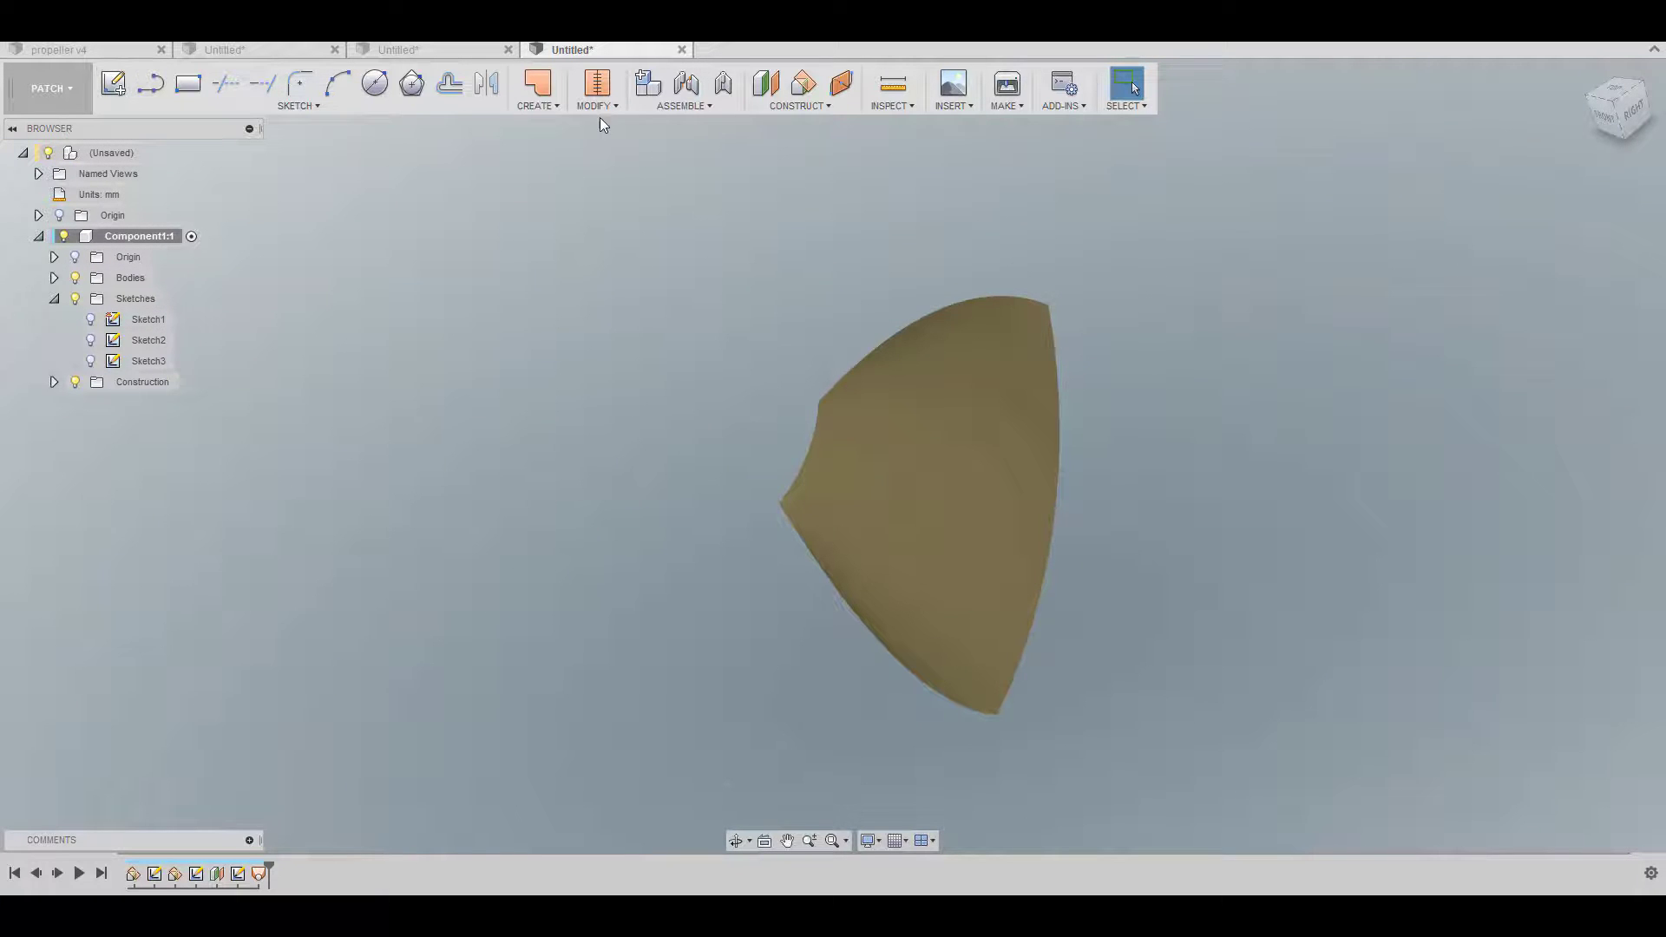
pyautogui.click(48, 88)
pyautogui.click(47, 127)
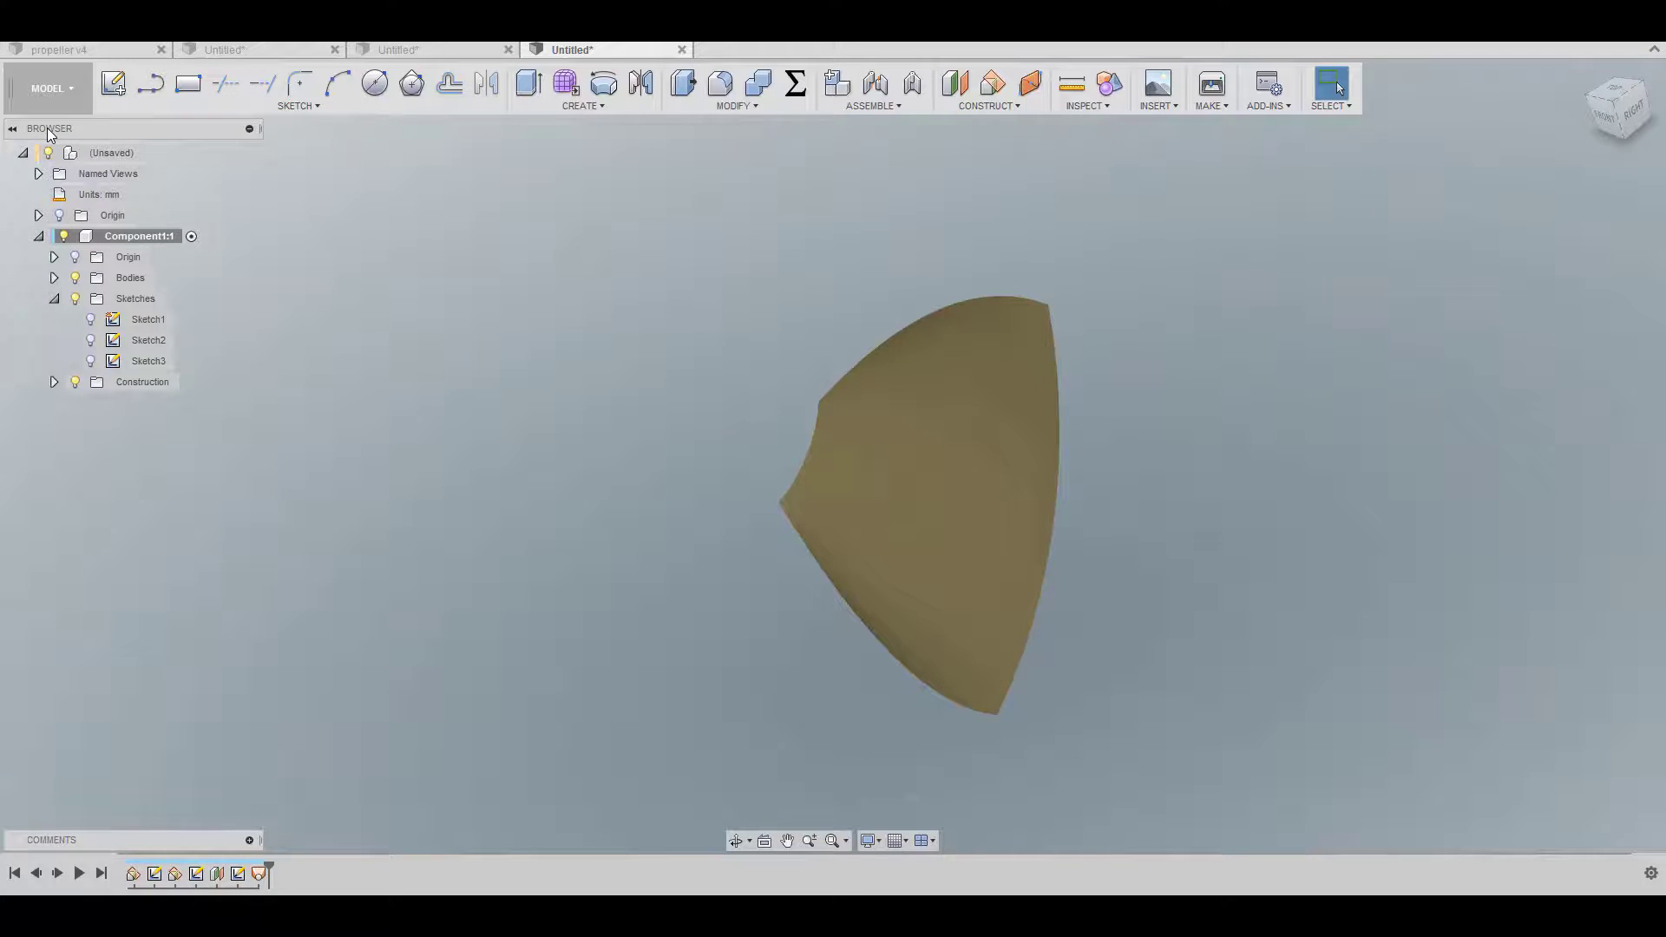
pyautogui.click(120, 86)
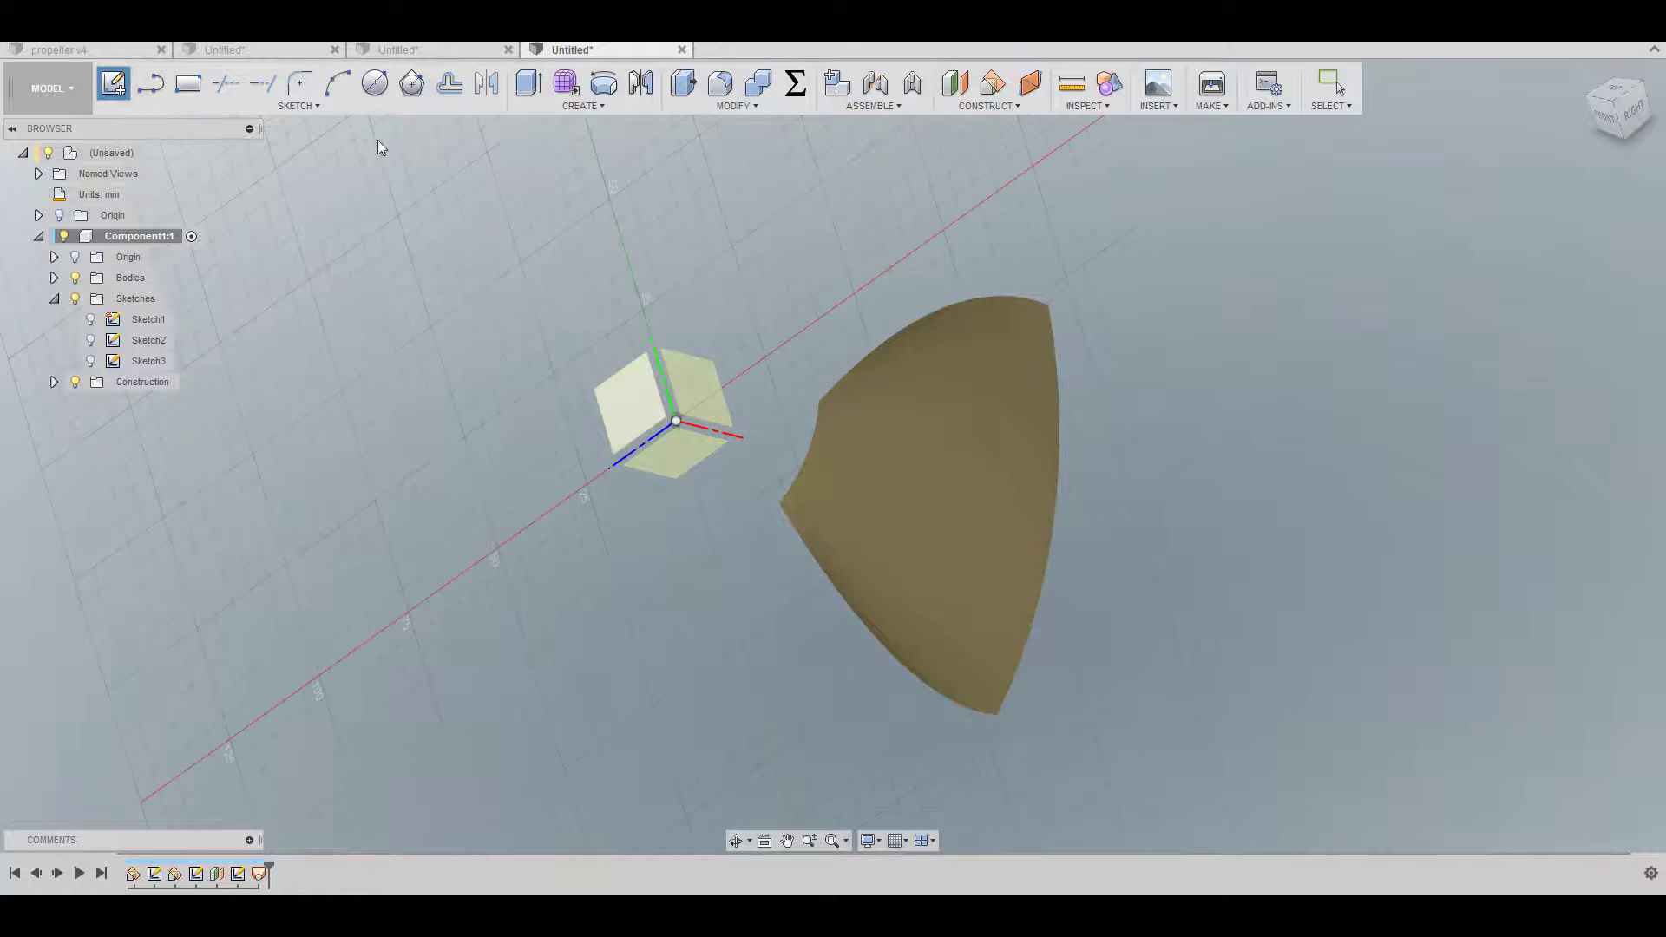
pyautogui.click(640, 100)
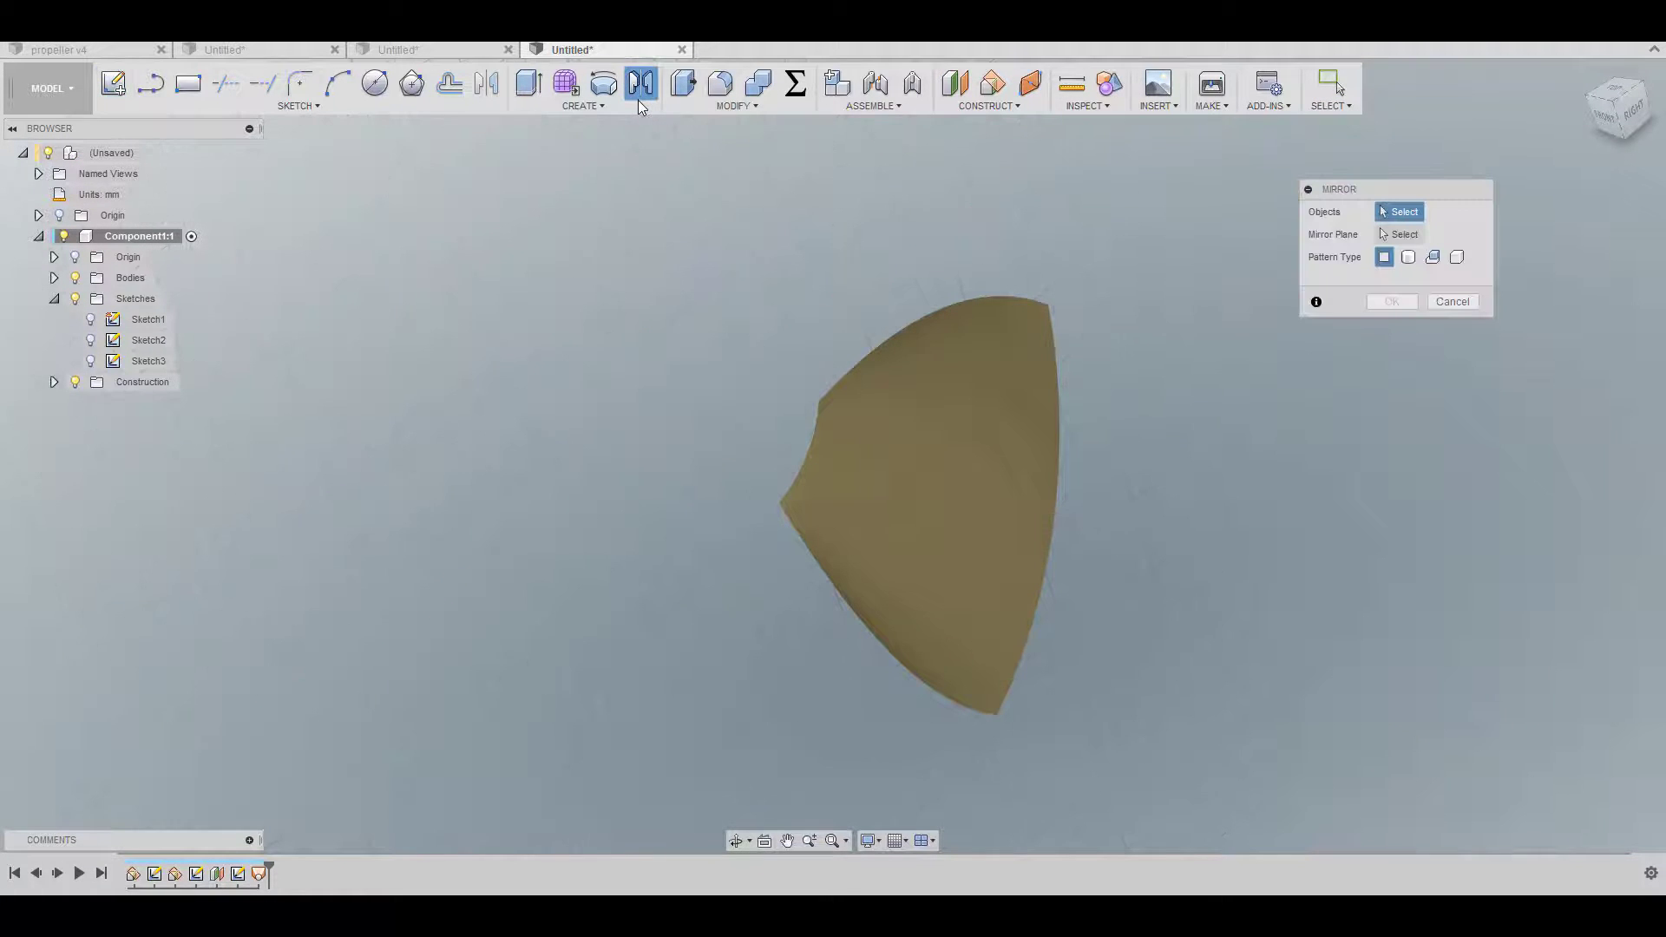
pyautogui.click(1453, 302)
pyautogui.click(594, 111)
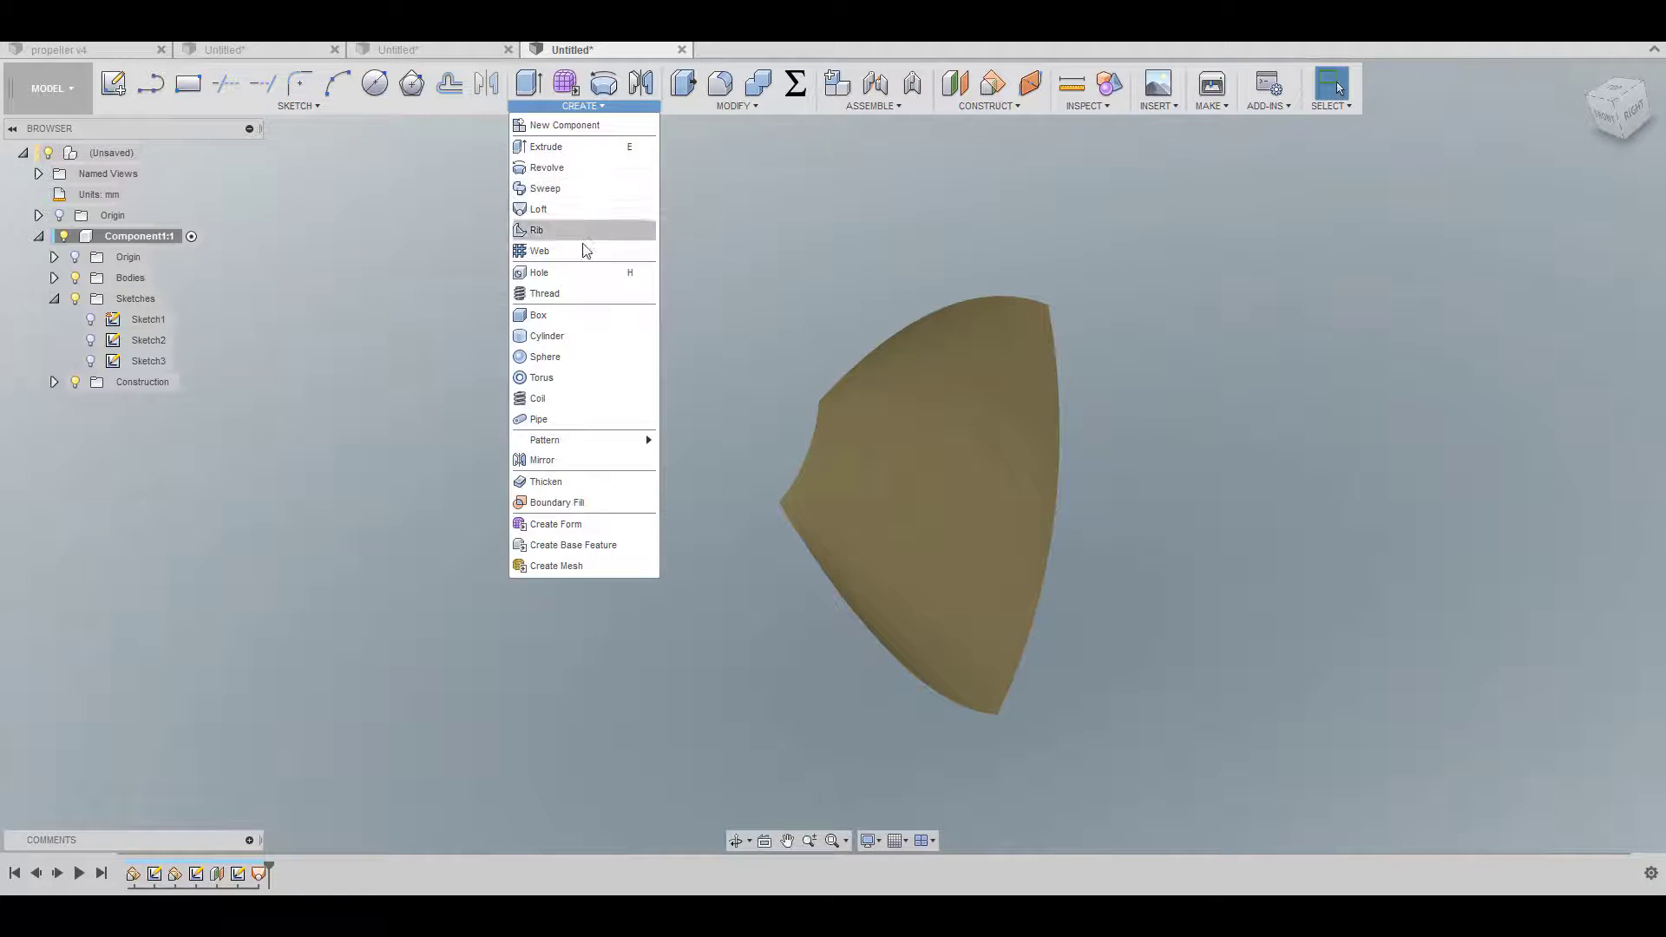
pyautogui.click(569, 335)
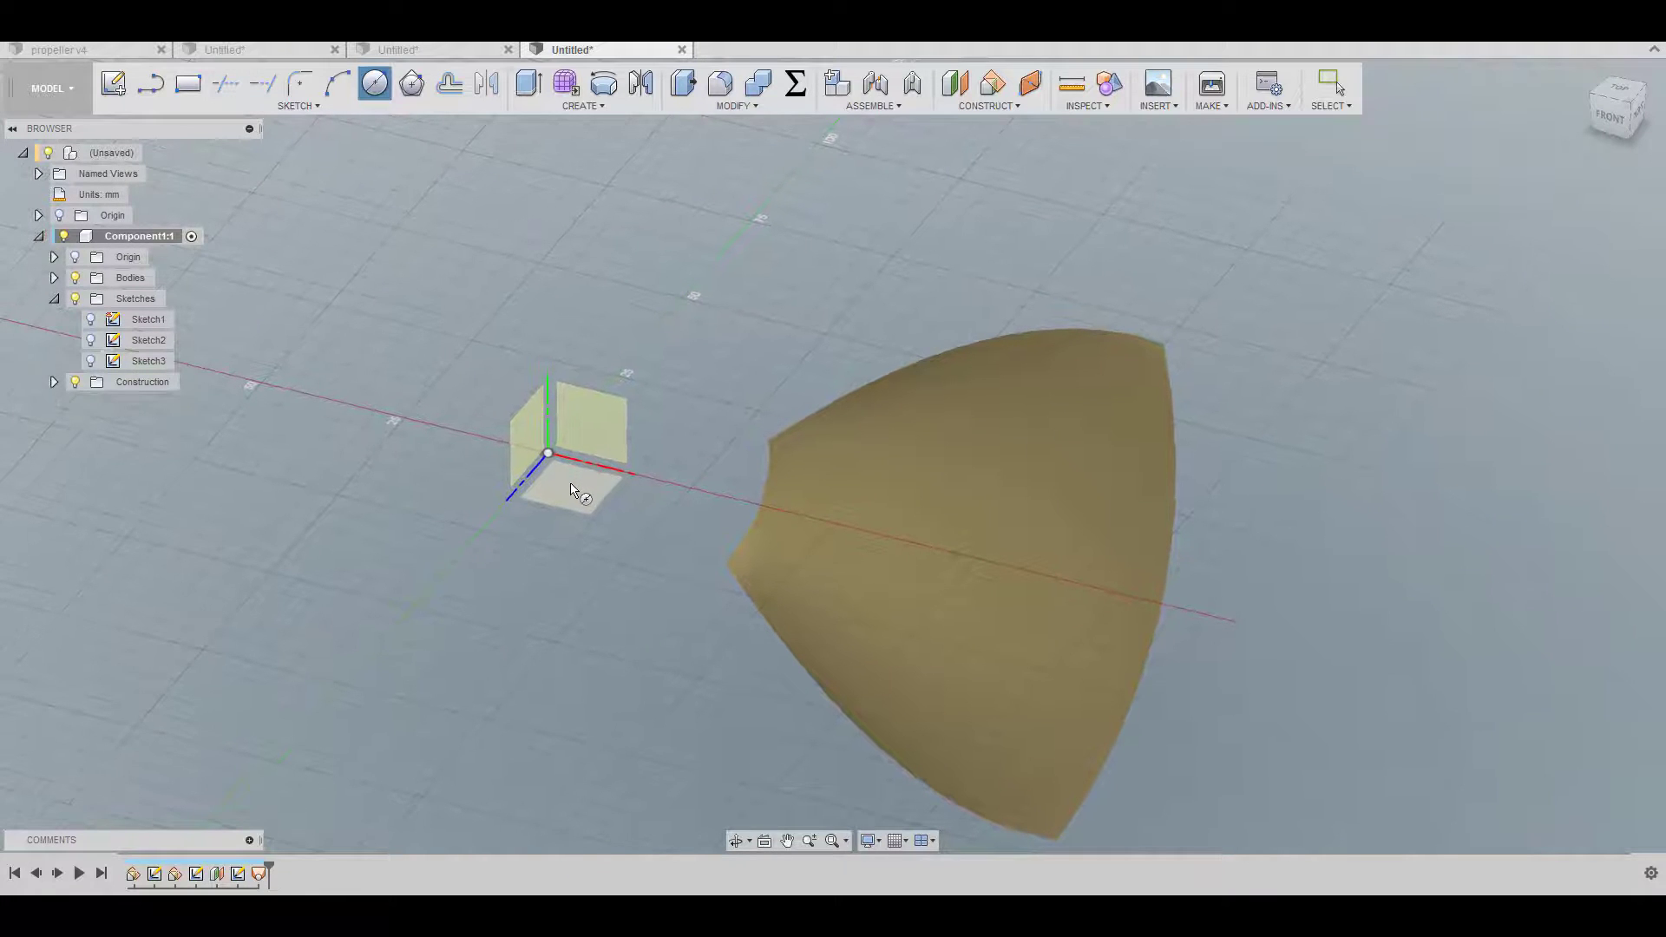
pyautogui.click(570, 489)
pyautogui.click(548, 452)
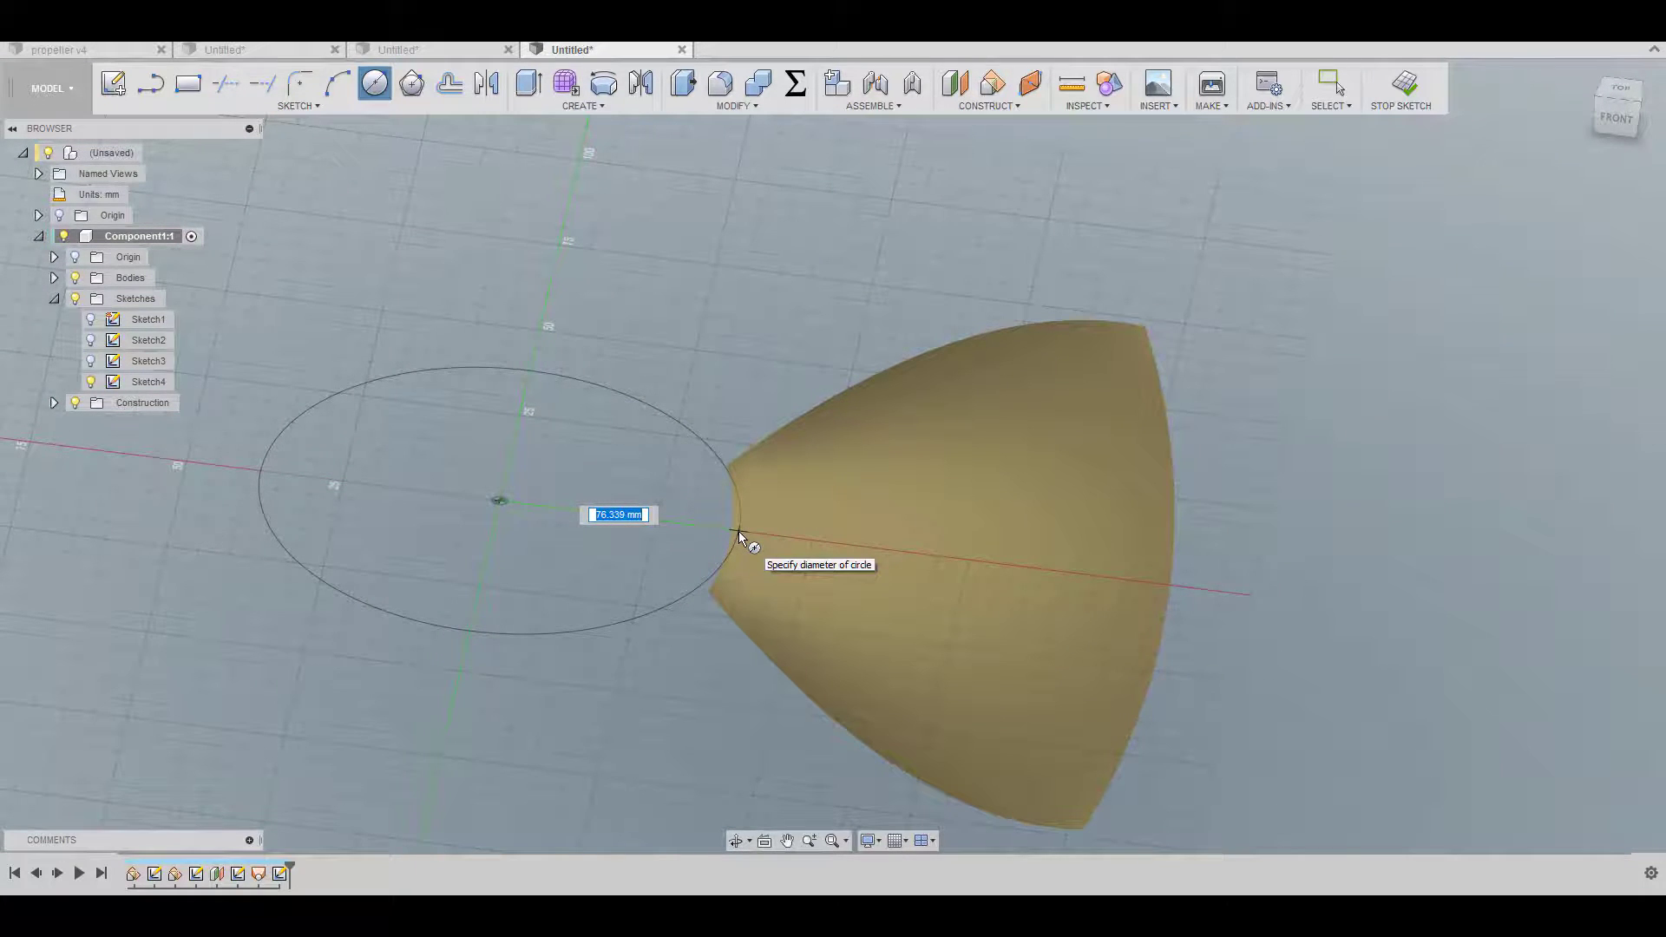
pyautogui.click(746, 535)
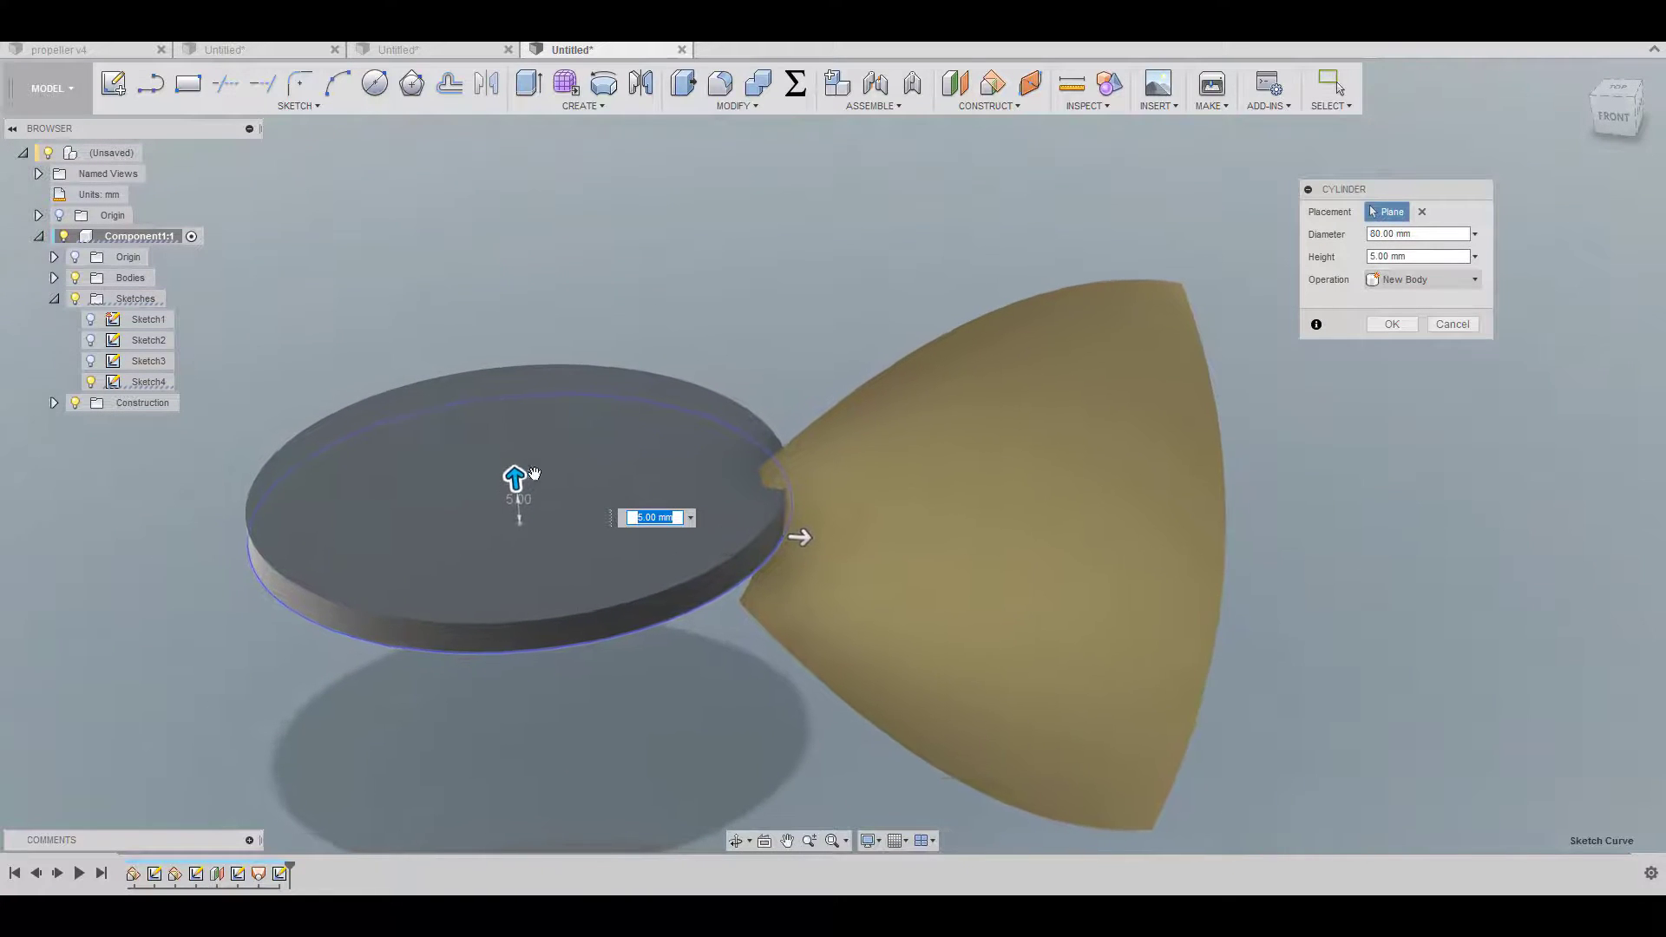
pyautogui.moveTo(519, 473); pyautogui.dragTo(526, 419)
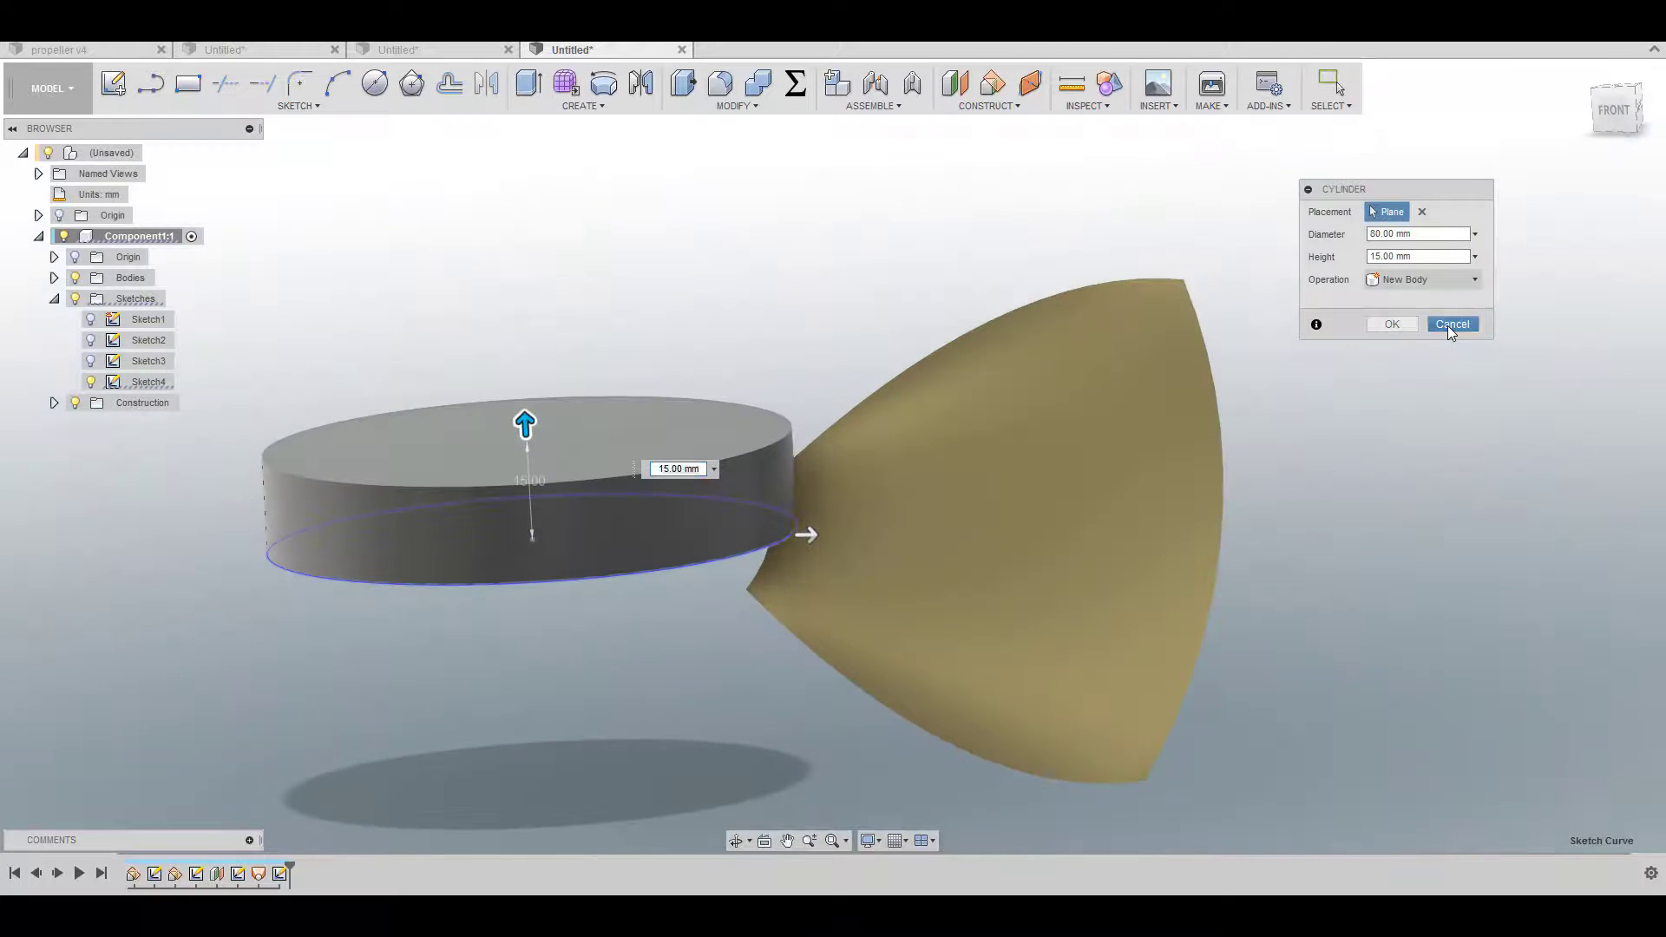
pyautogui.click(1447, 325)
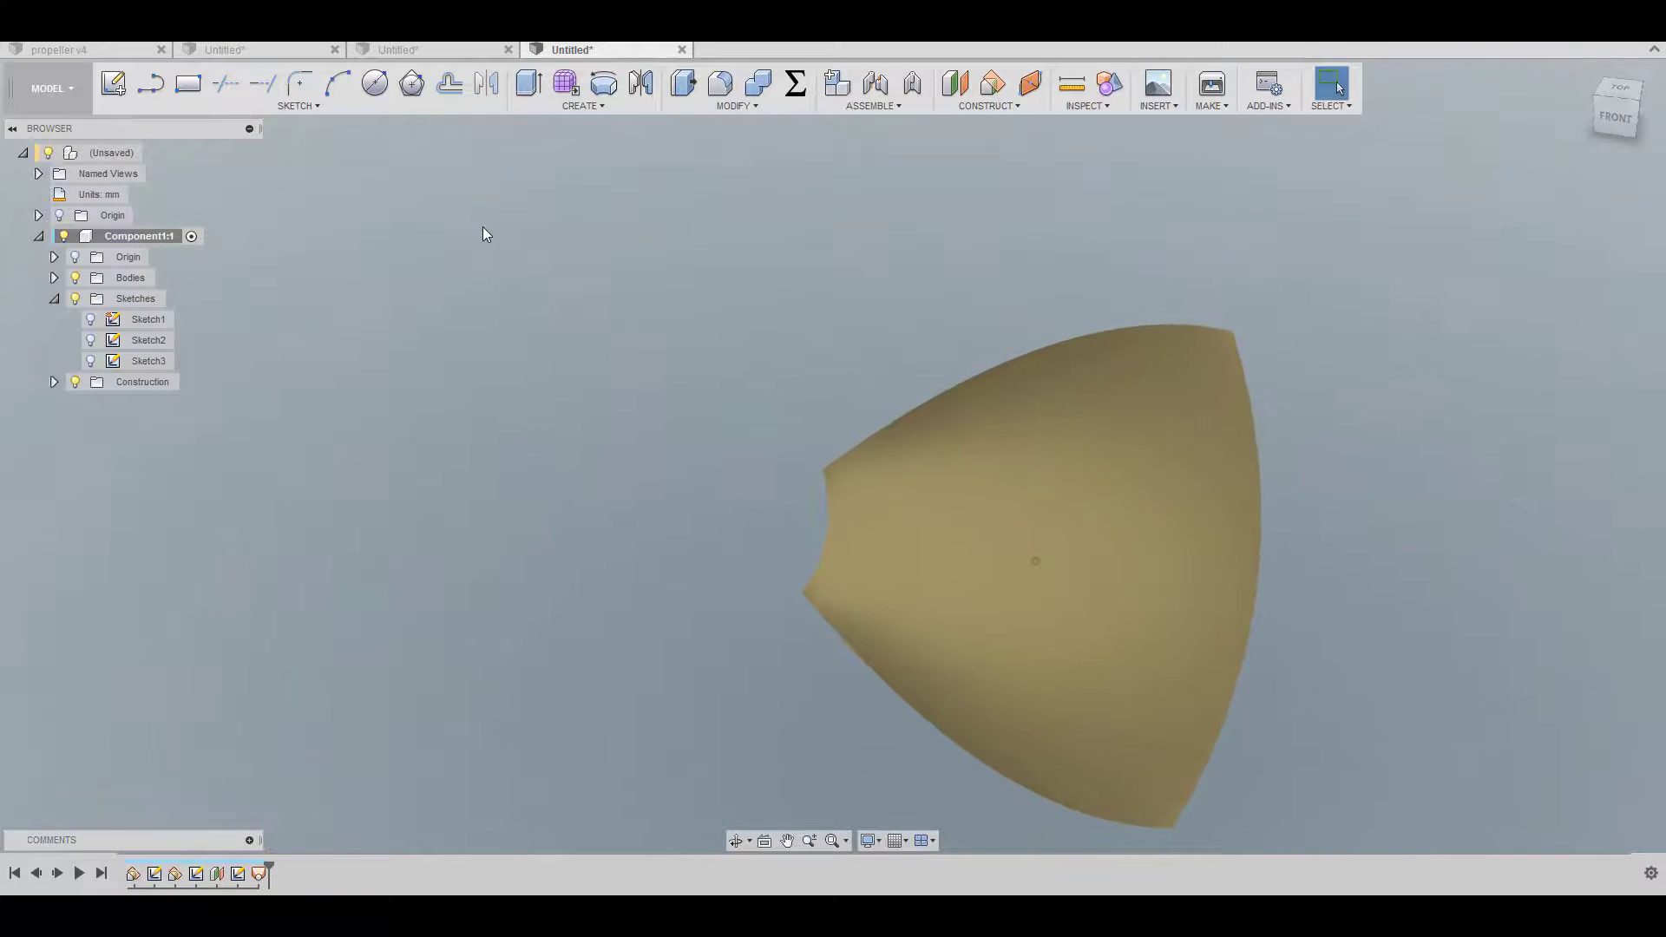
# Step: Sketch a circle about 80 mm in diameter, centred on the origin on the horizontal plane, slightly overlapping the blade's inner edge
pyautogui.click(115, 85)
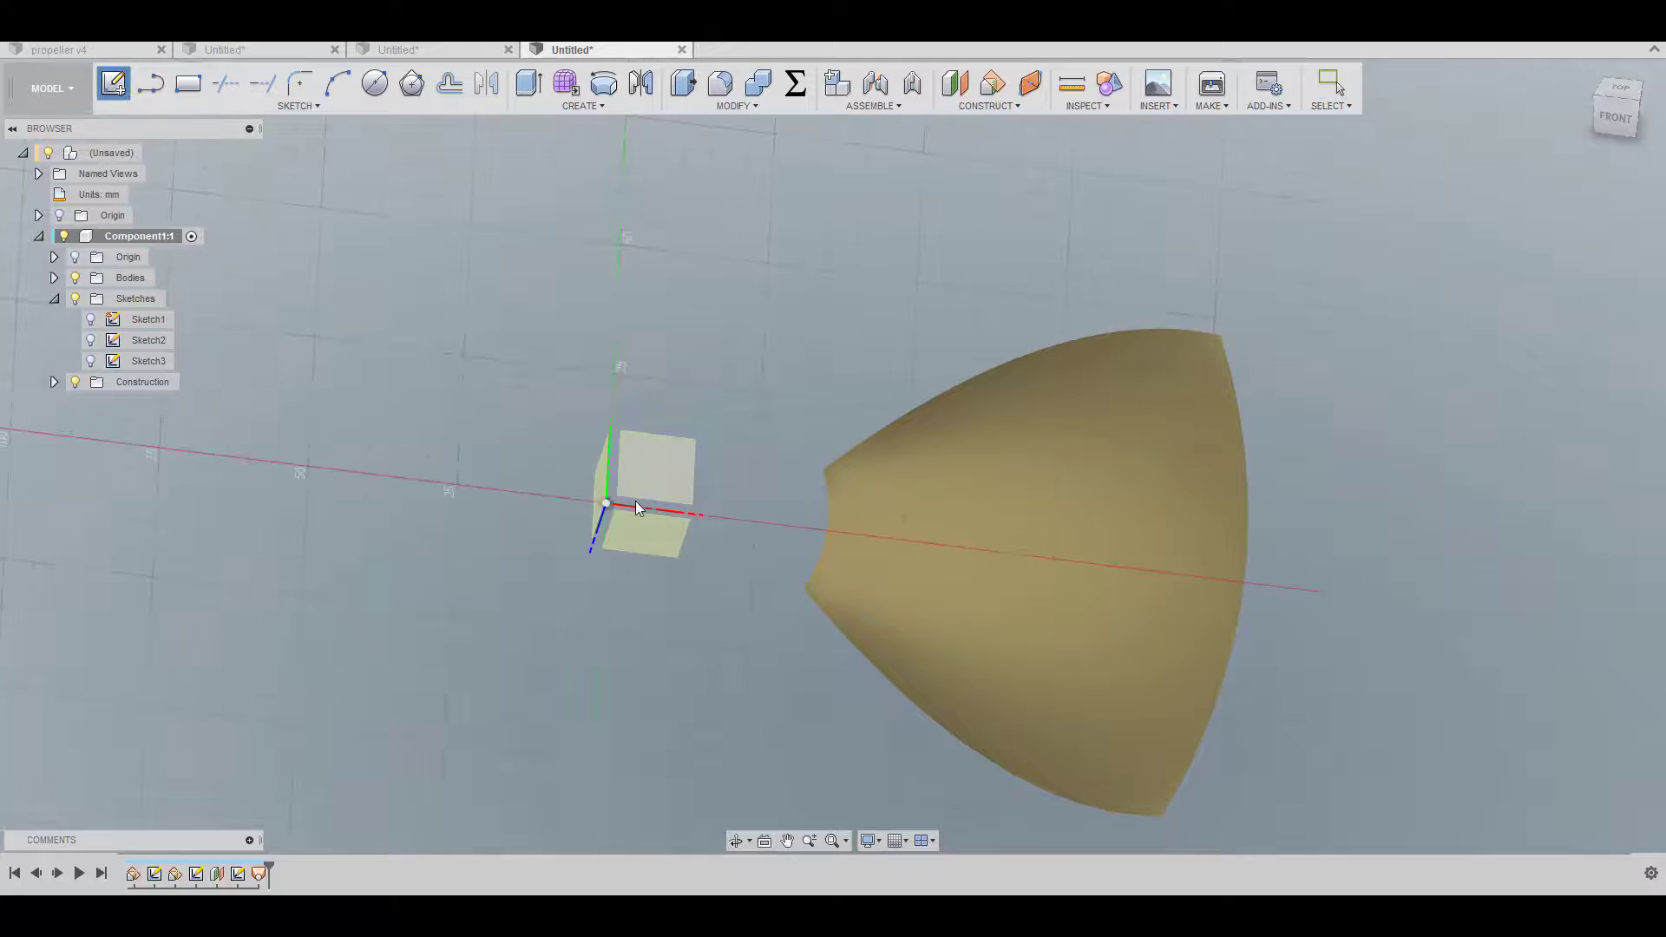
pyautogui.click(649, 542)
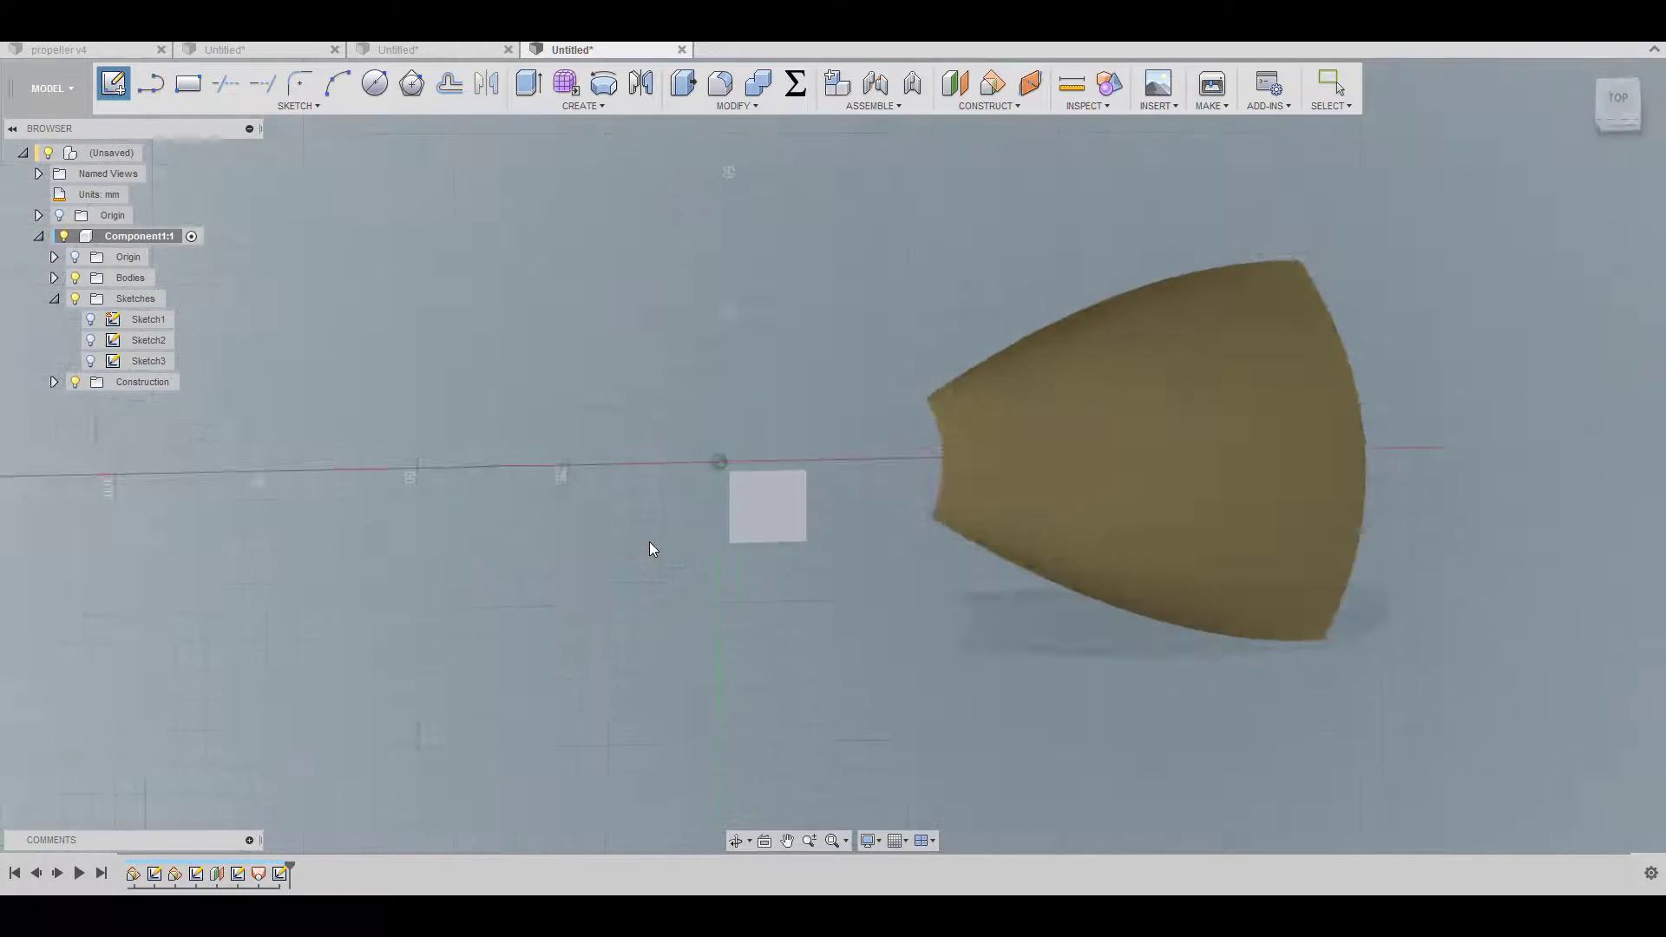
pyautogui.click(375, 84)
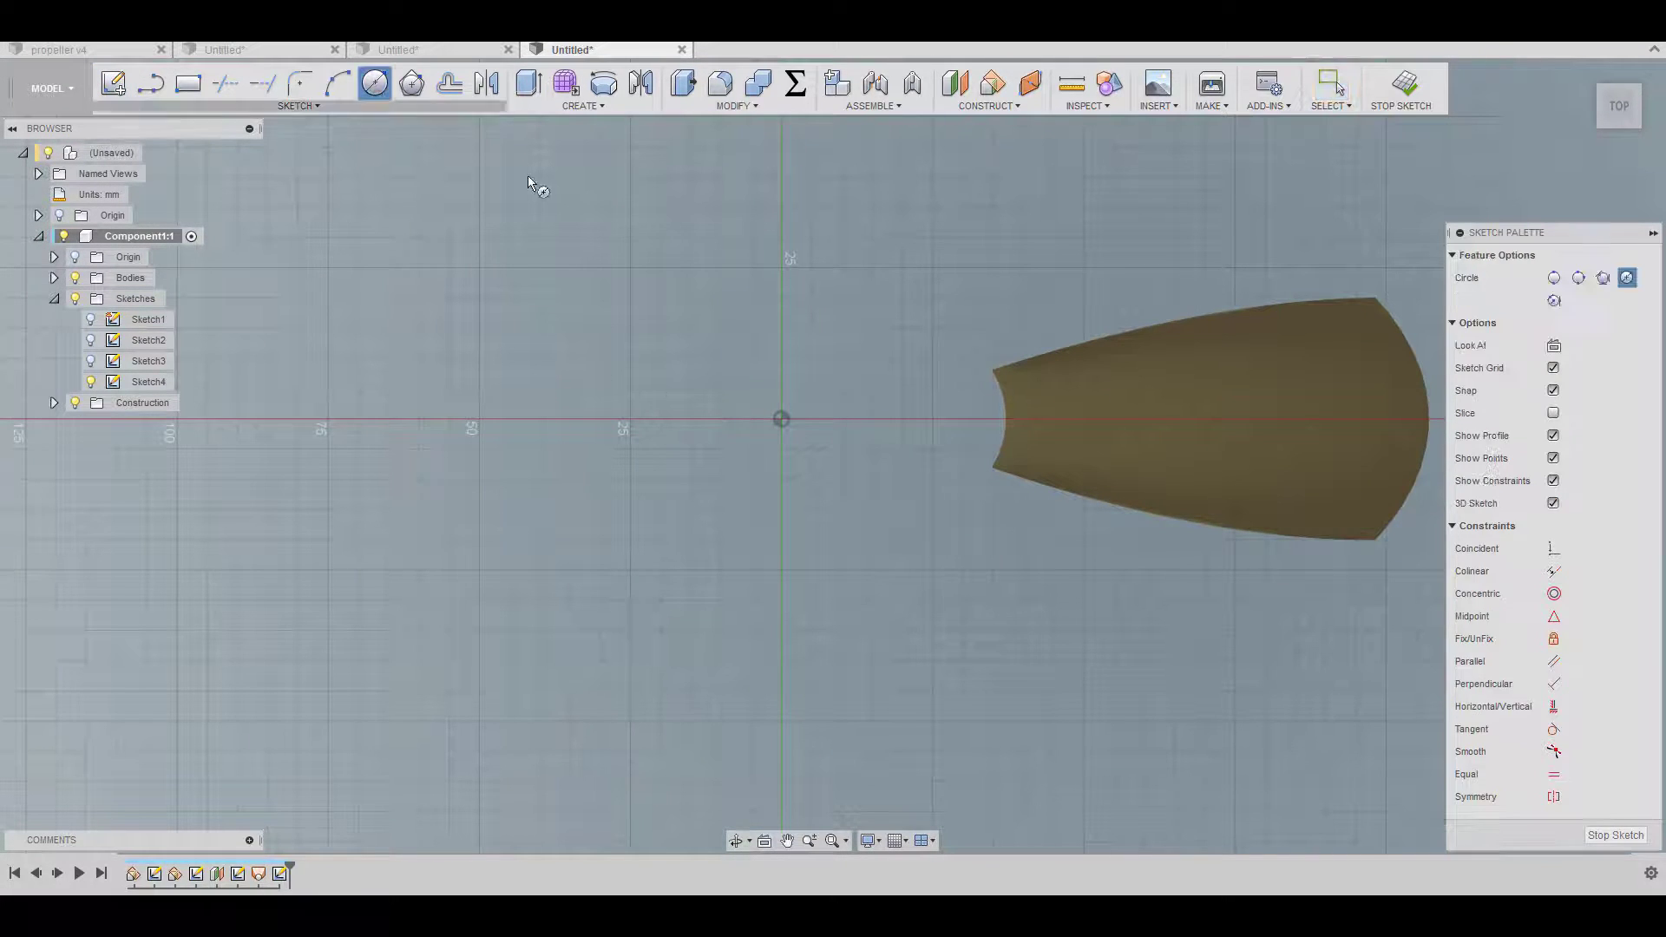
pyautogui.click(781, 419)
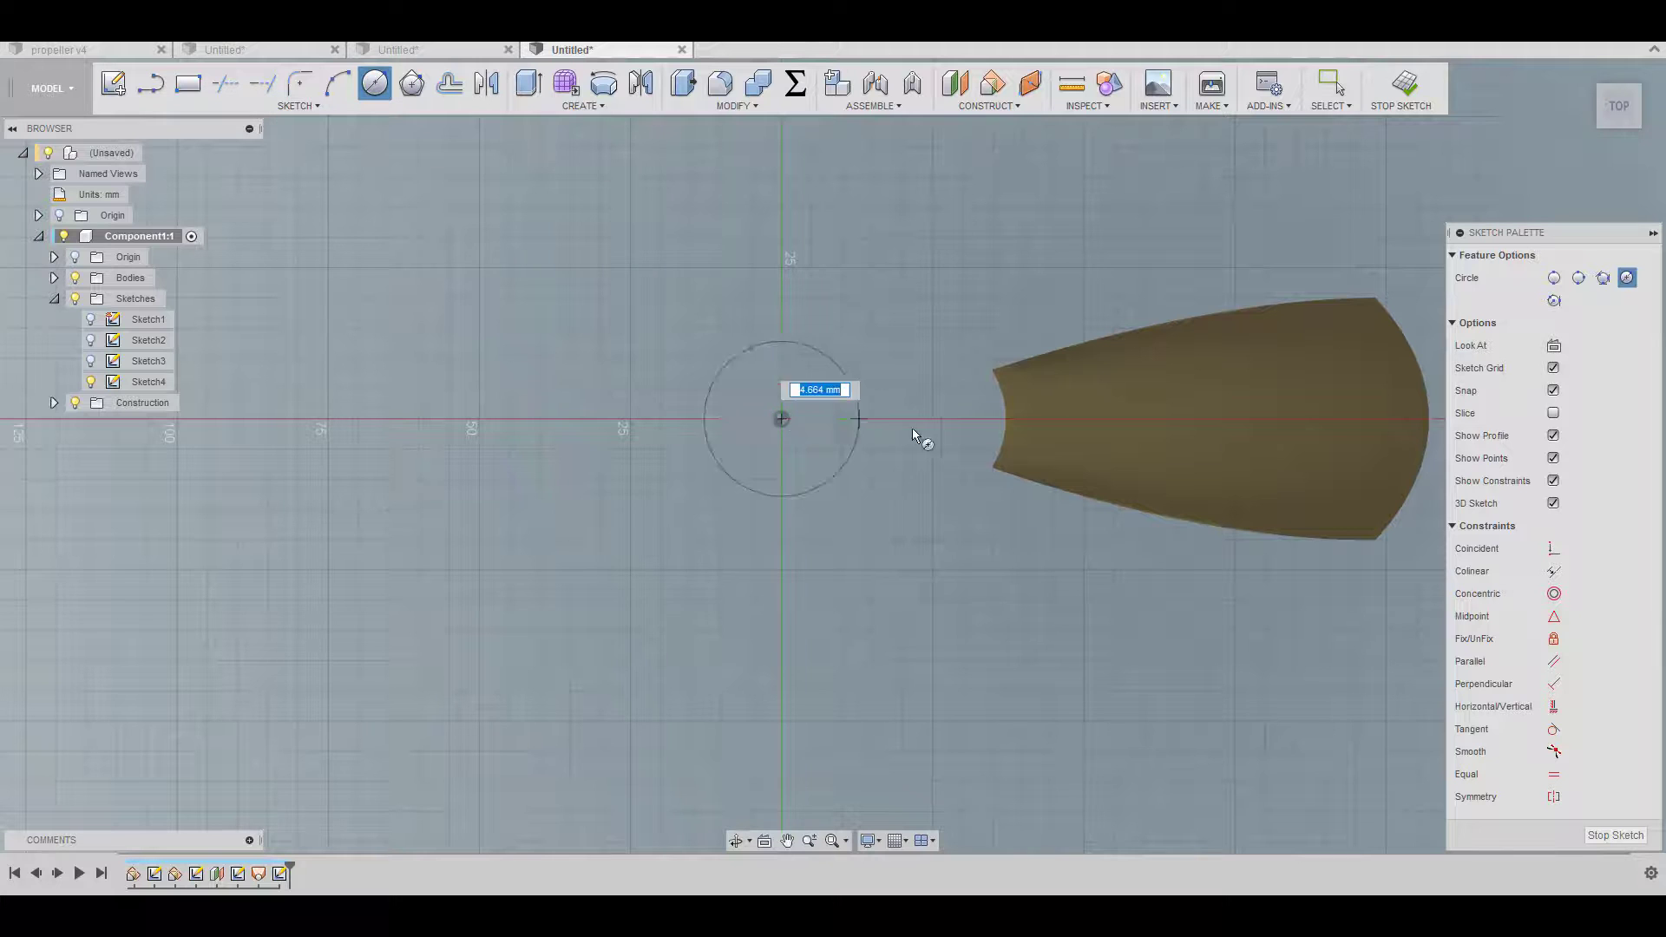
pyautogui.click(1022, 421)
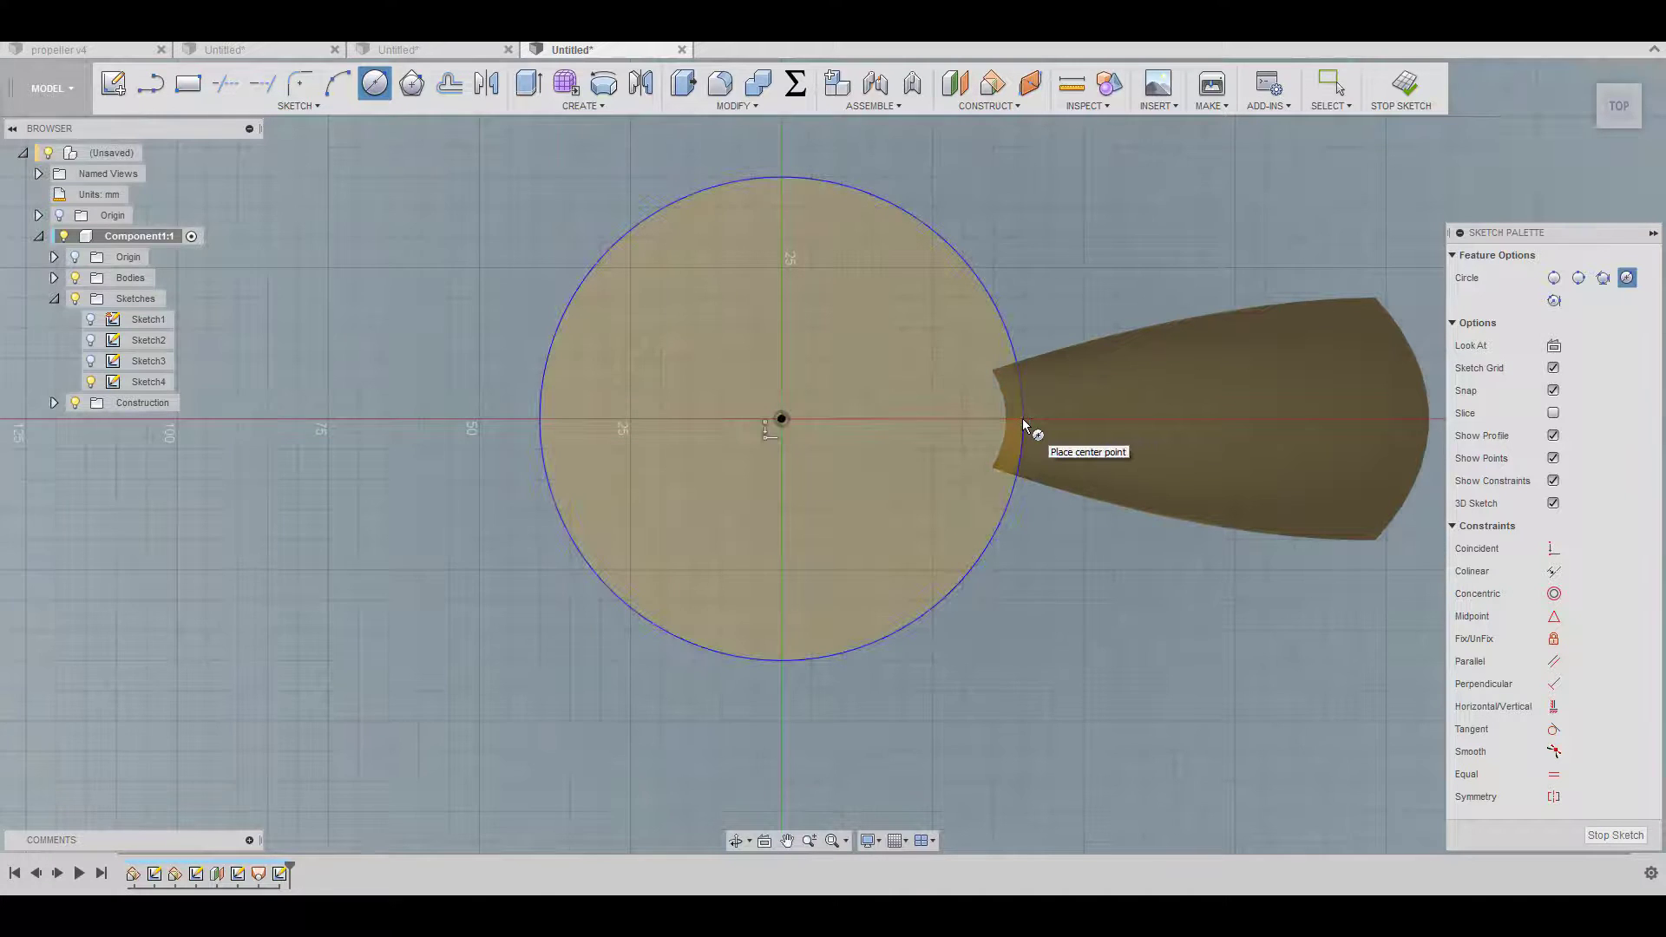
# Step: Extrude the circle symmetrically about its sketch plane as a new body to form the propeller hub
pyautogui.click(527, 87)
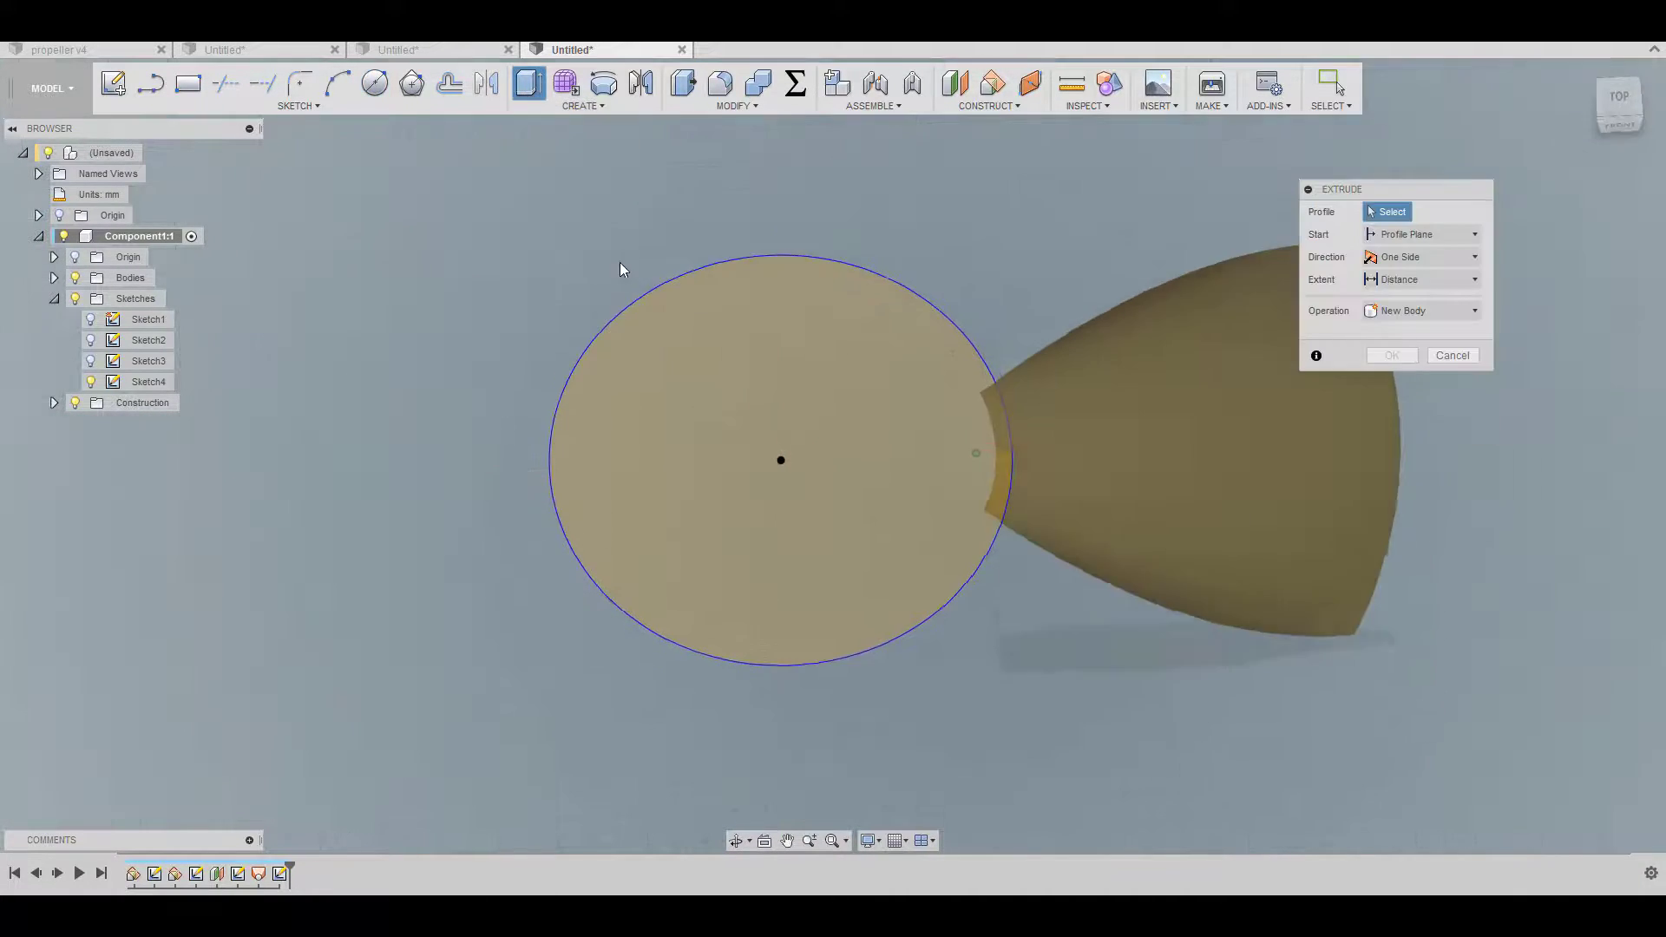
pyautogui.click(654, 448)
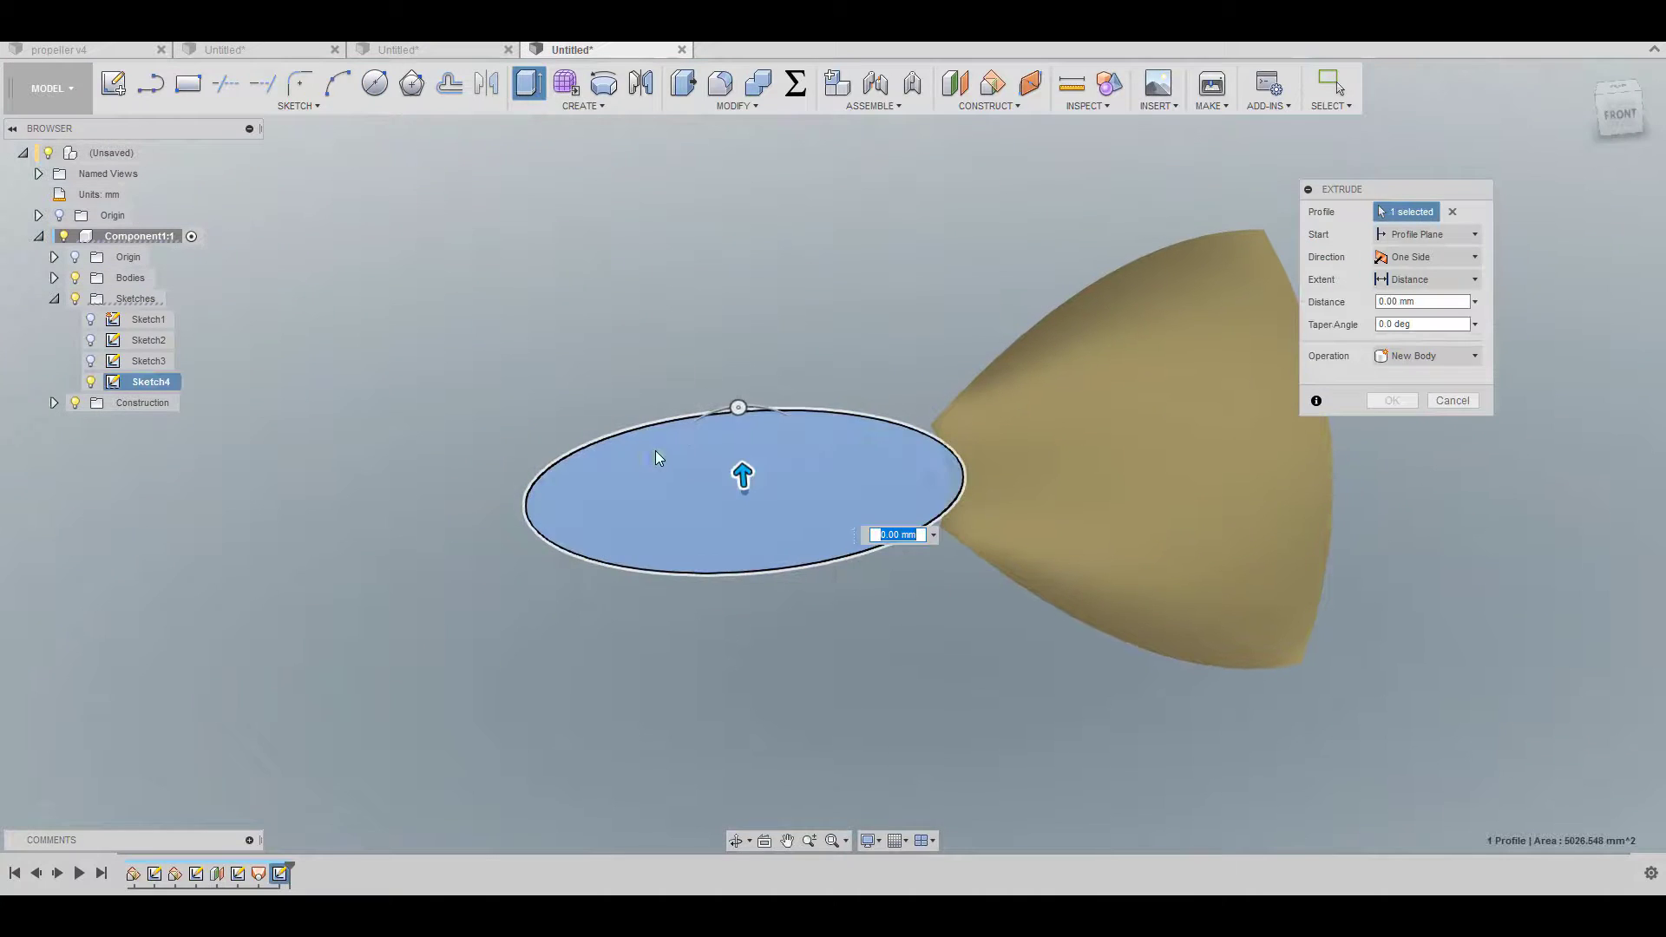
pyautogui.click(1440, 258)
pyautogui.click(1424, 324)
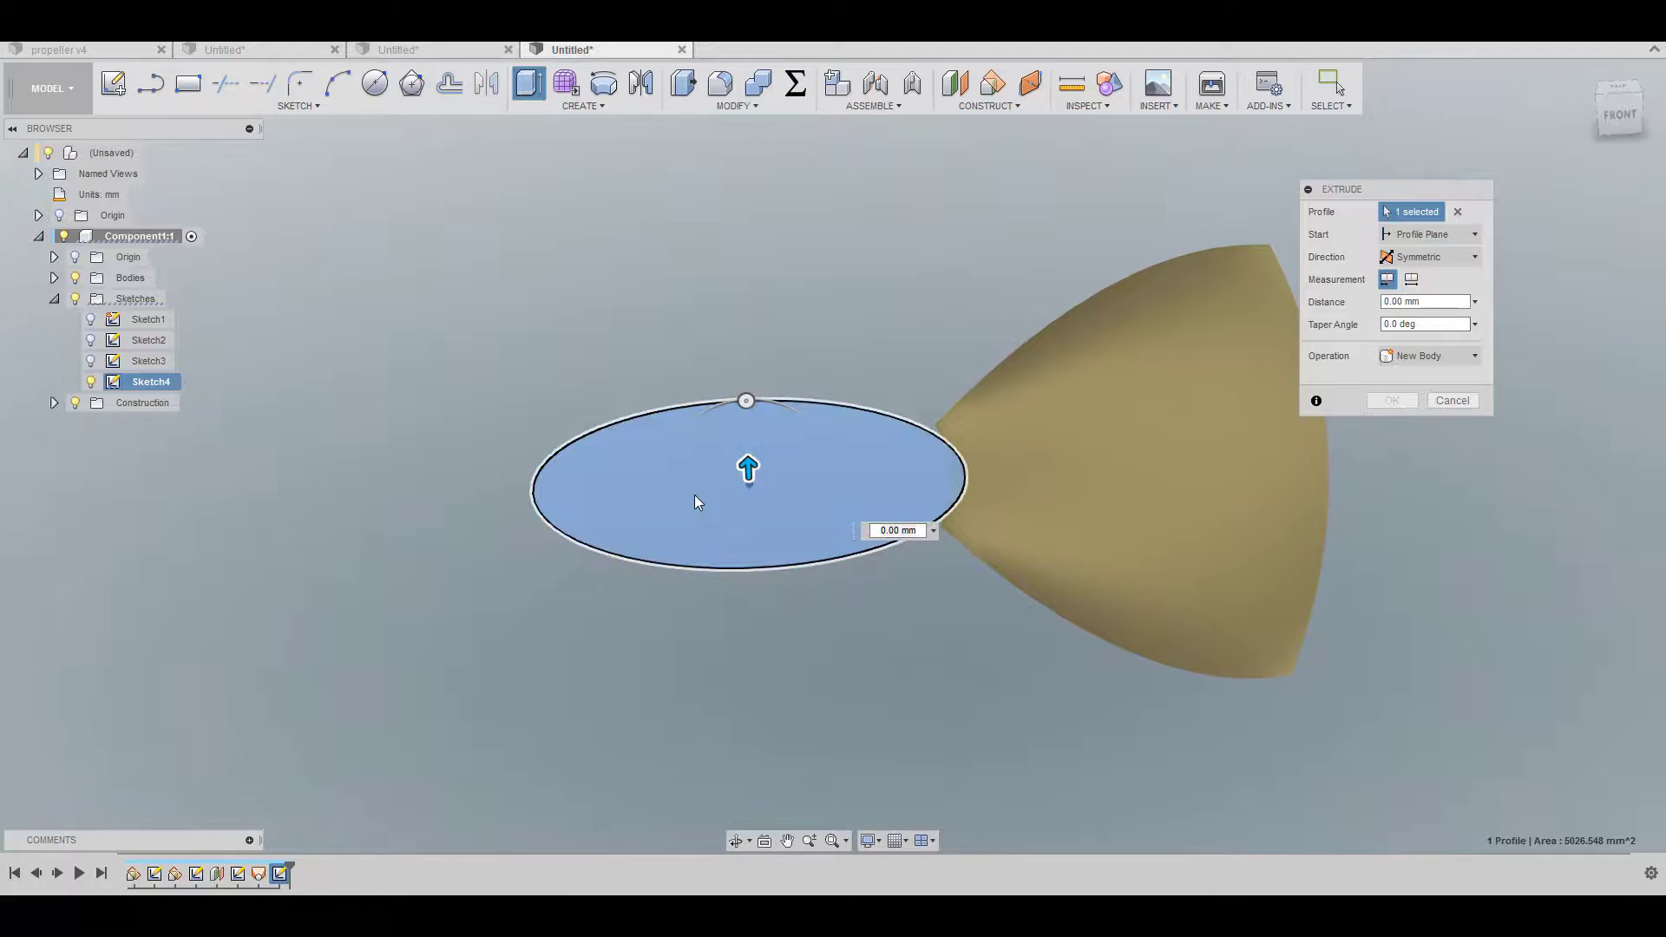
pyautogui.moveTo(748, 468); pyautogui.dragTo(754, 390)
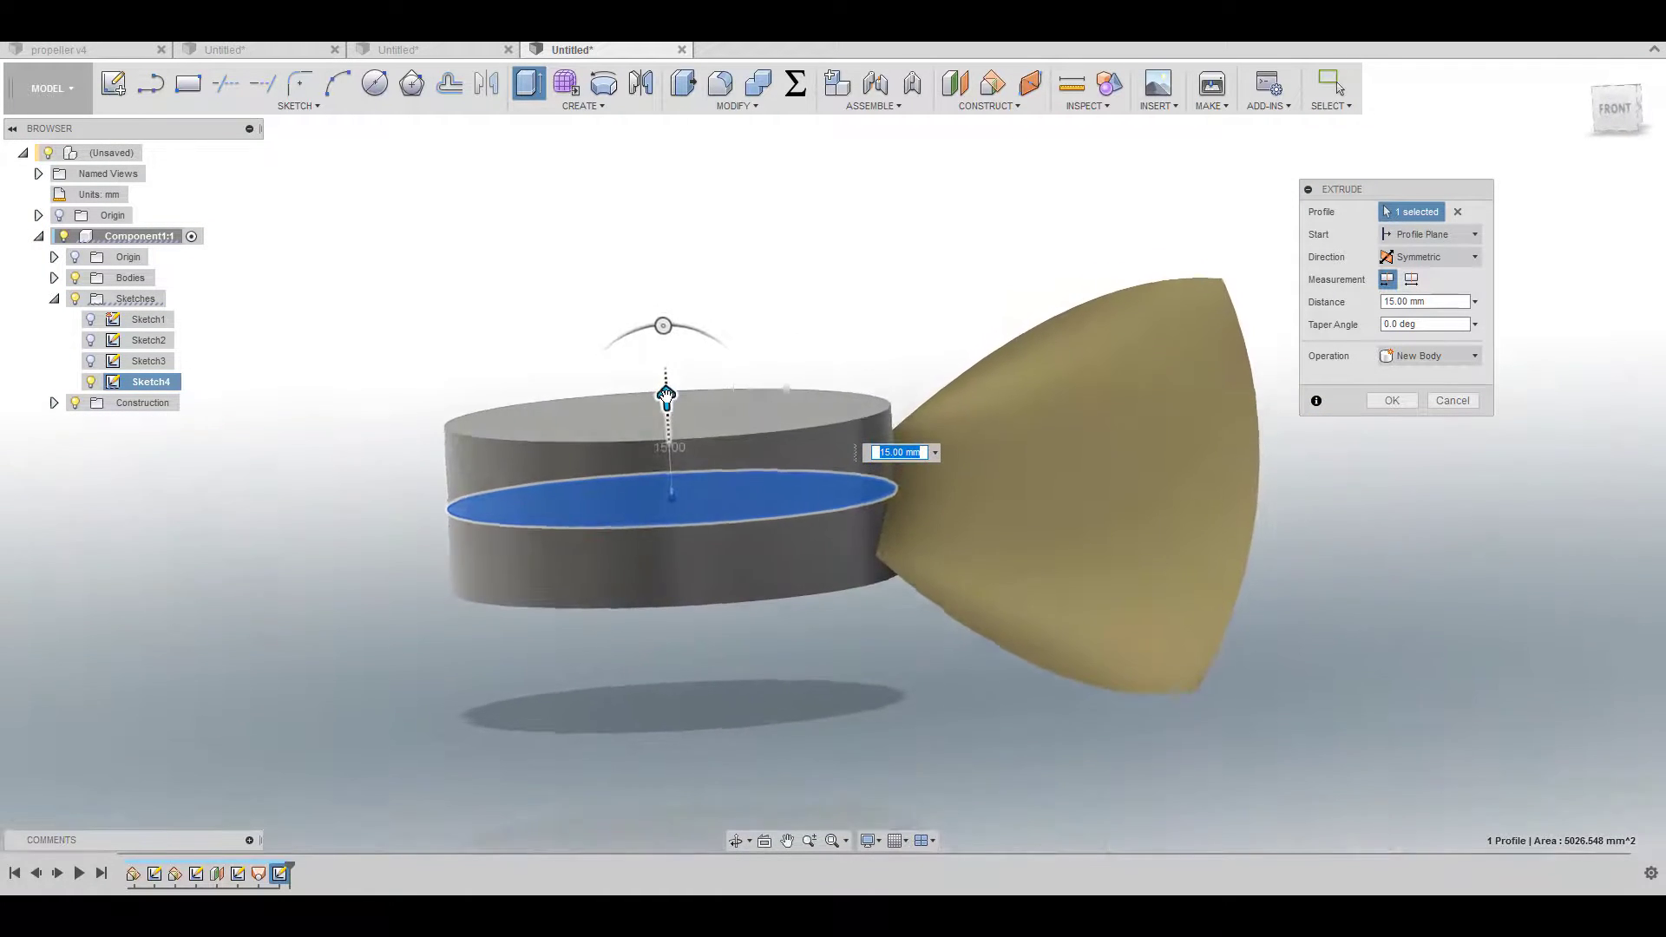
pyautogui.moveTo(665, 400); pyautogui.dragTo(667, 363)
pyautogui.click(1388, 400)
pyautogui.keyDown('shift'); pyautogui.moveTo(1372, 376); pyautogui.dragTo(427, 232, button='middle'); pyautogui.keyUp('shift')
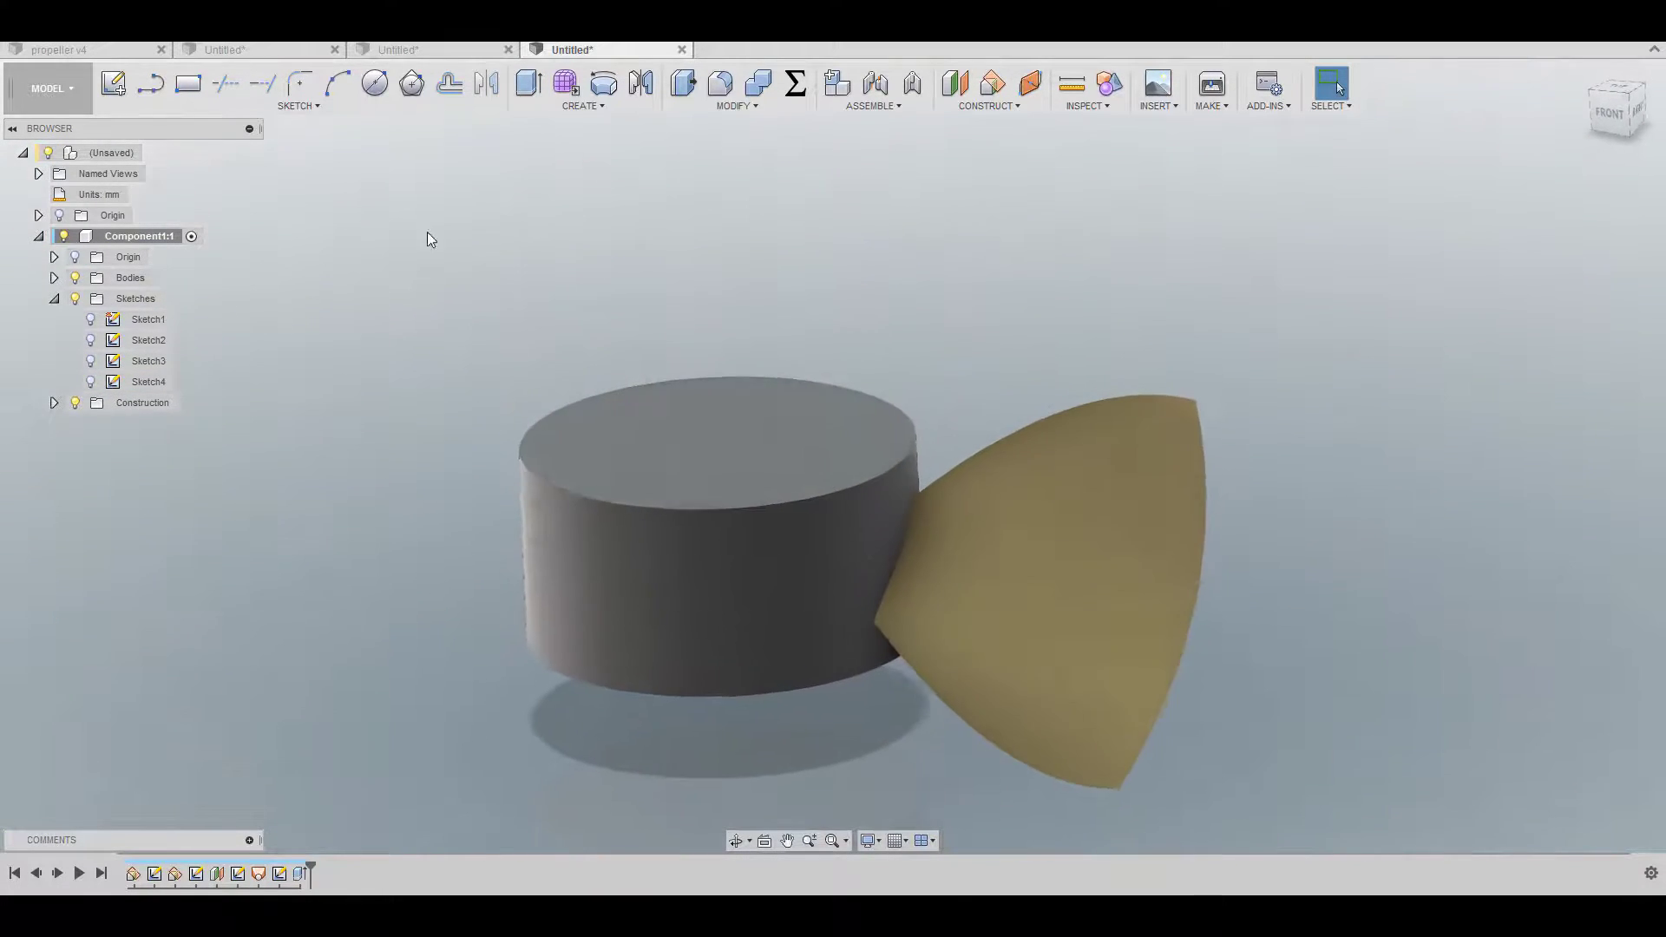
# Step: Thicken the blade surface by 1.5 mm with symmetric direction as a new body
pyautogui.click(630, 111)
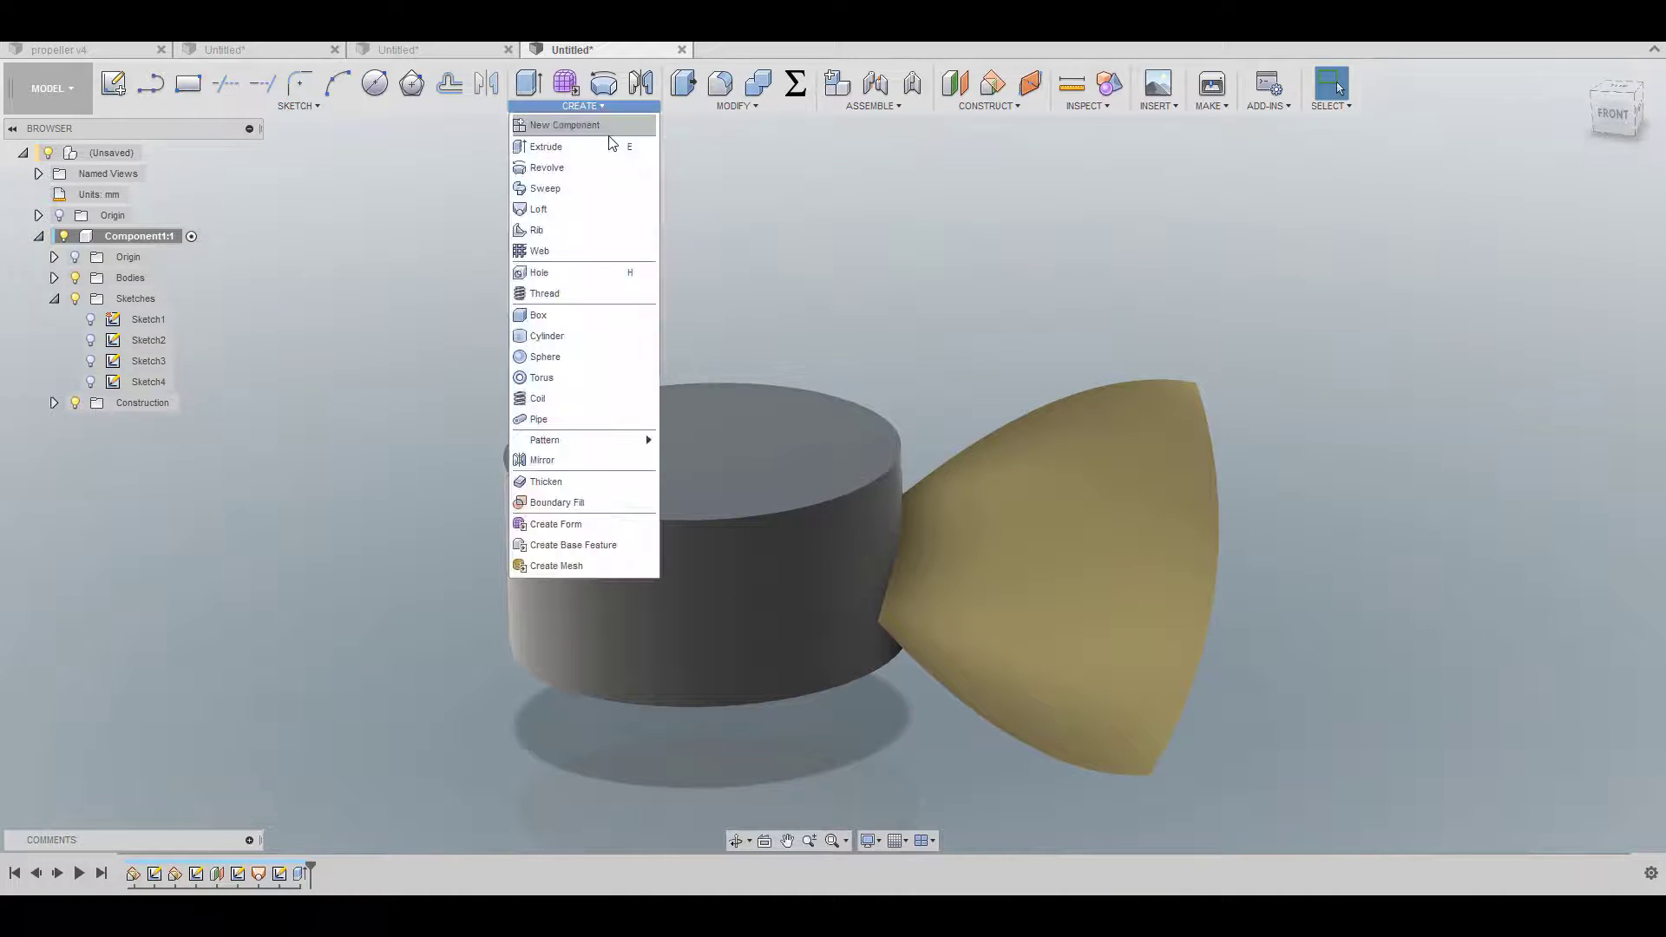
pyautogui.click(581, 474)
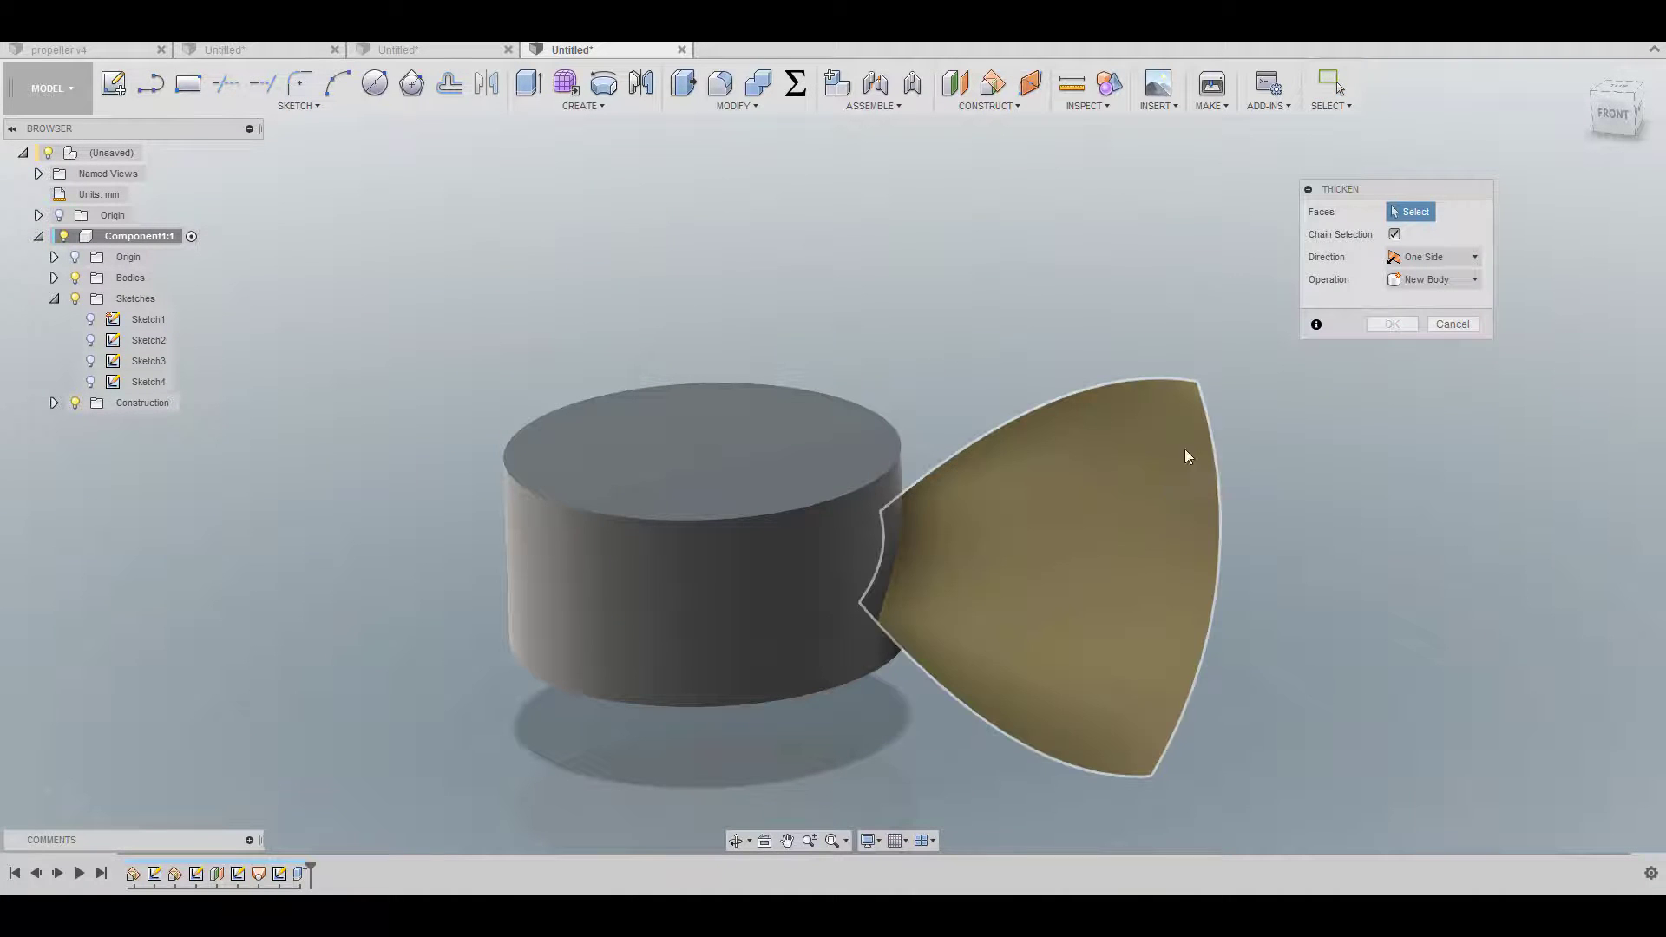
pyautogui.click(1130, 497)
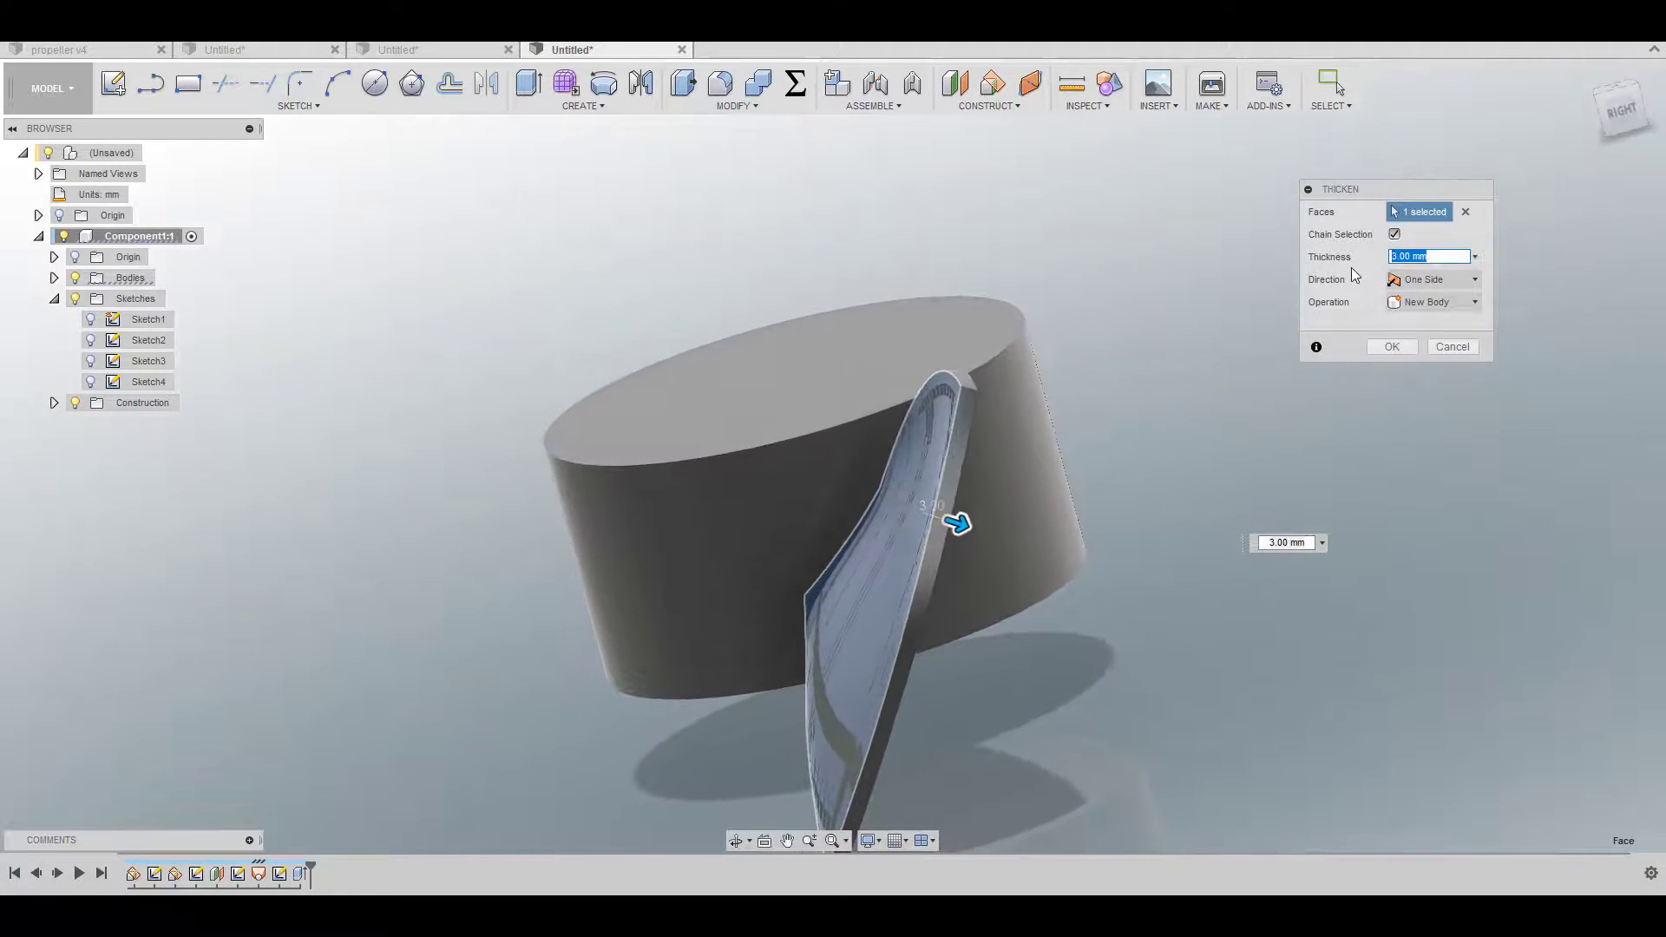
pyautogui.write('1.5')
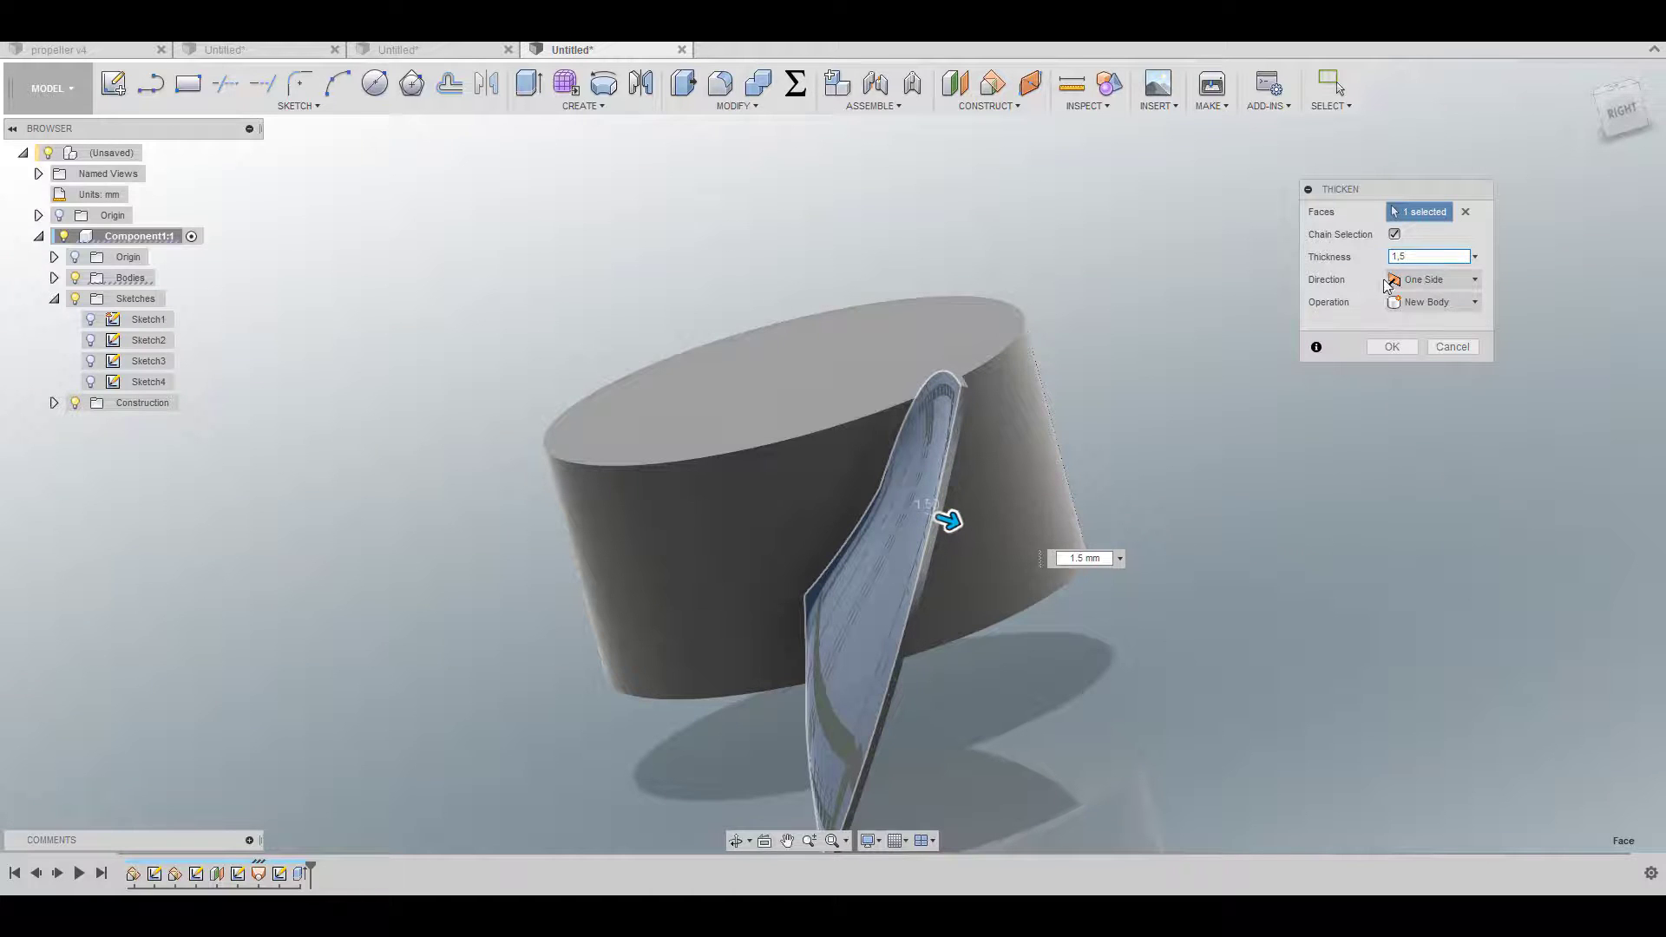
pyautogui.click(1419, 285)
pyautogui.click(1414, 326)
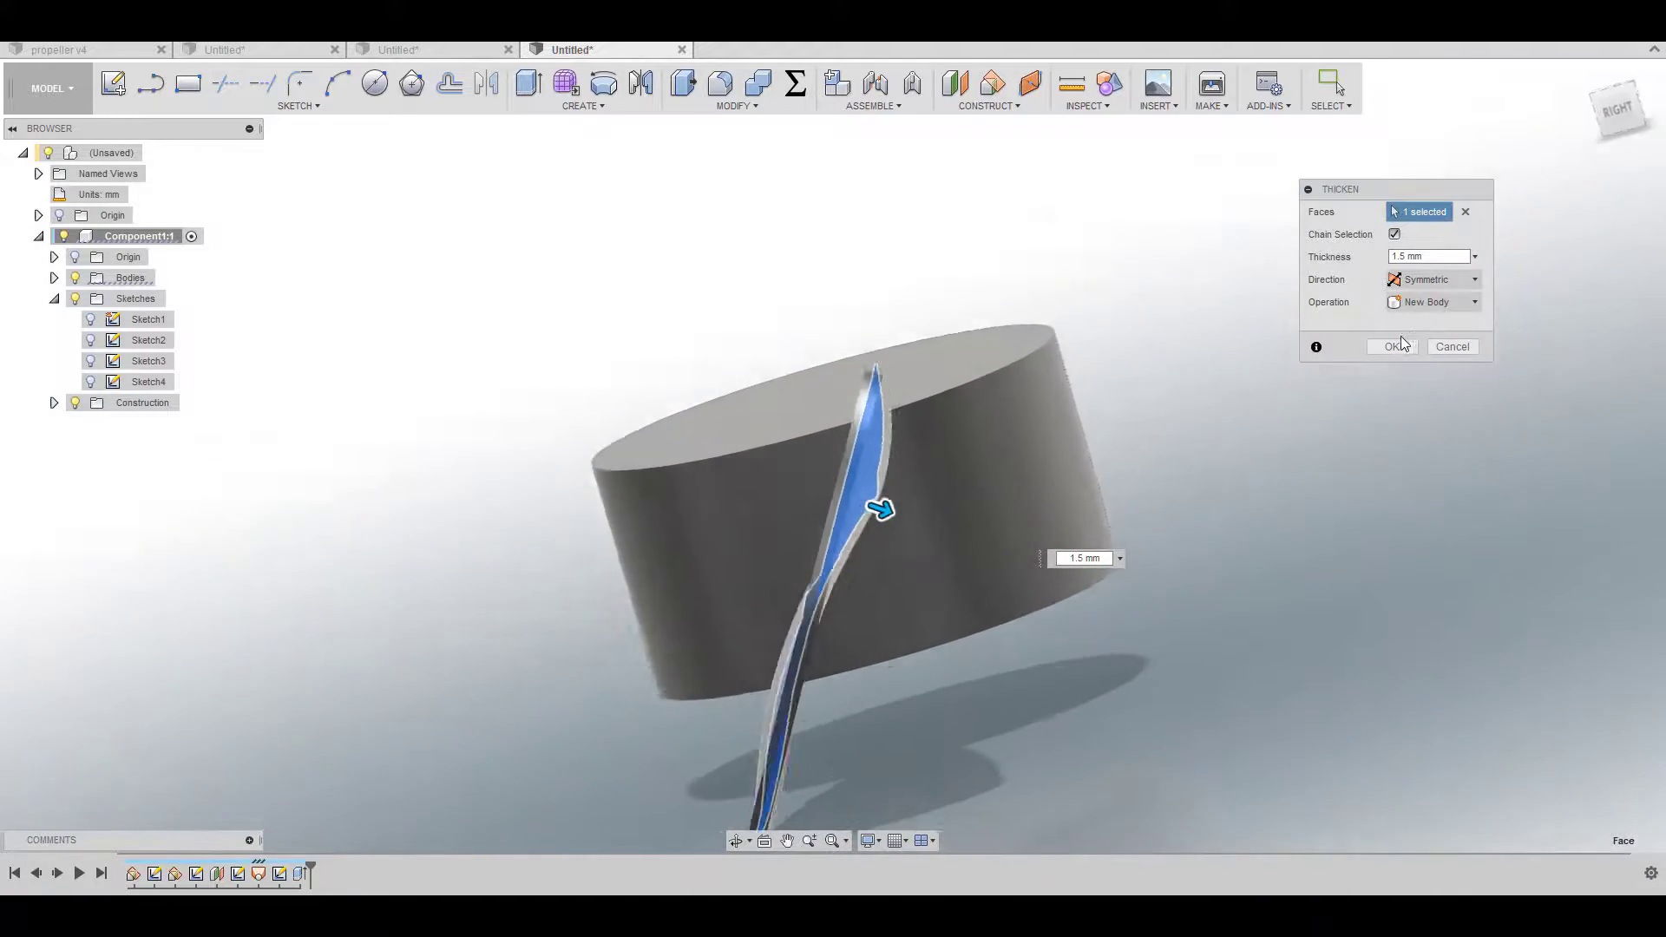
pyautogui.click(1395, 346)
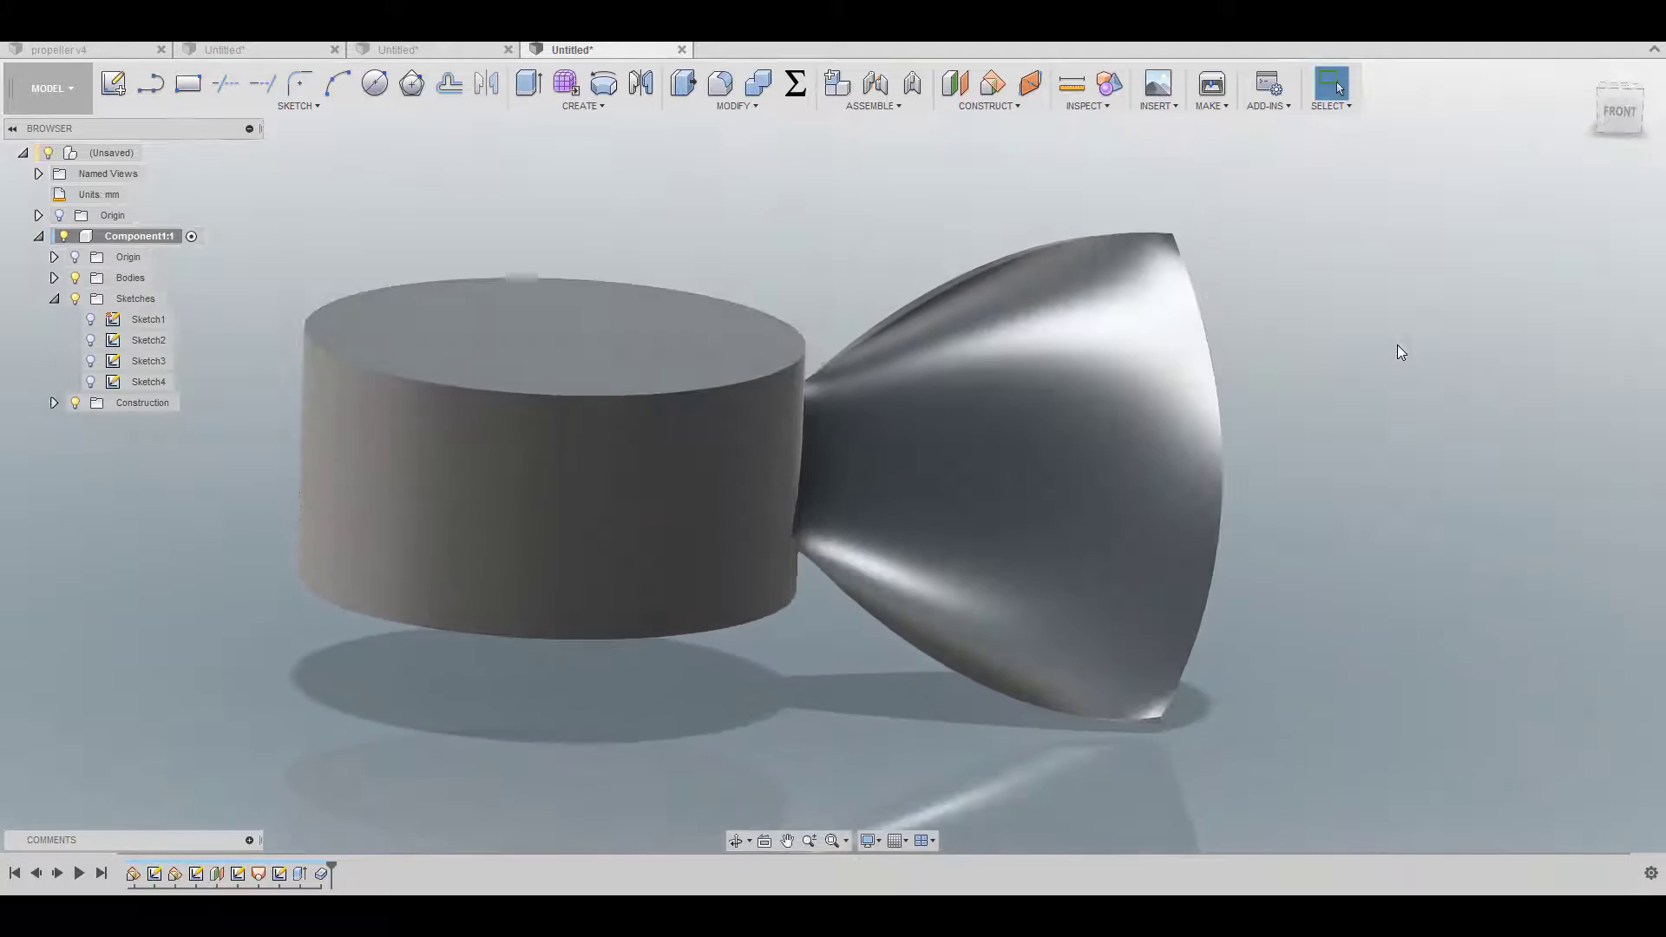
# Step: Show Sketch3 with the S-shaped spline on the blade and turn on its dimension display
pyautogui.click(92, 362)
pyautogui.rightClick(144, 368)
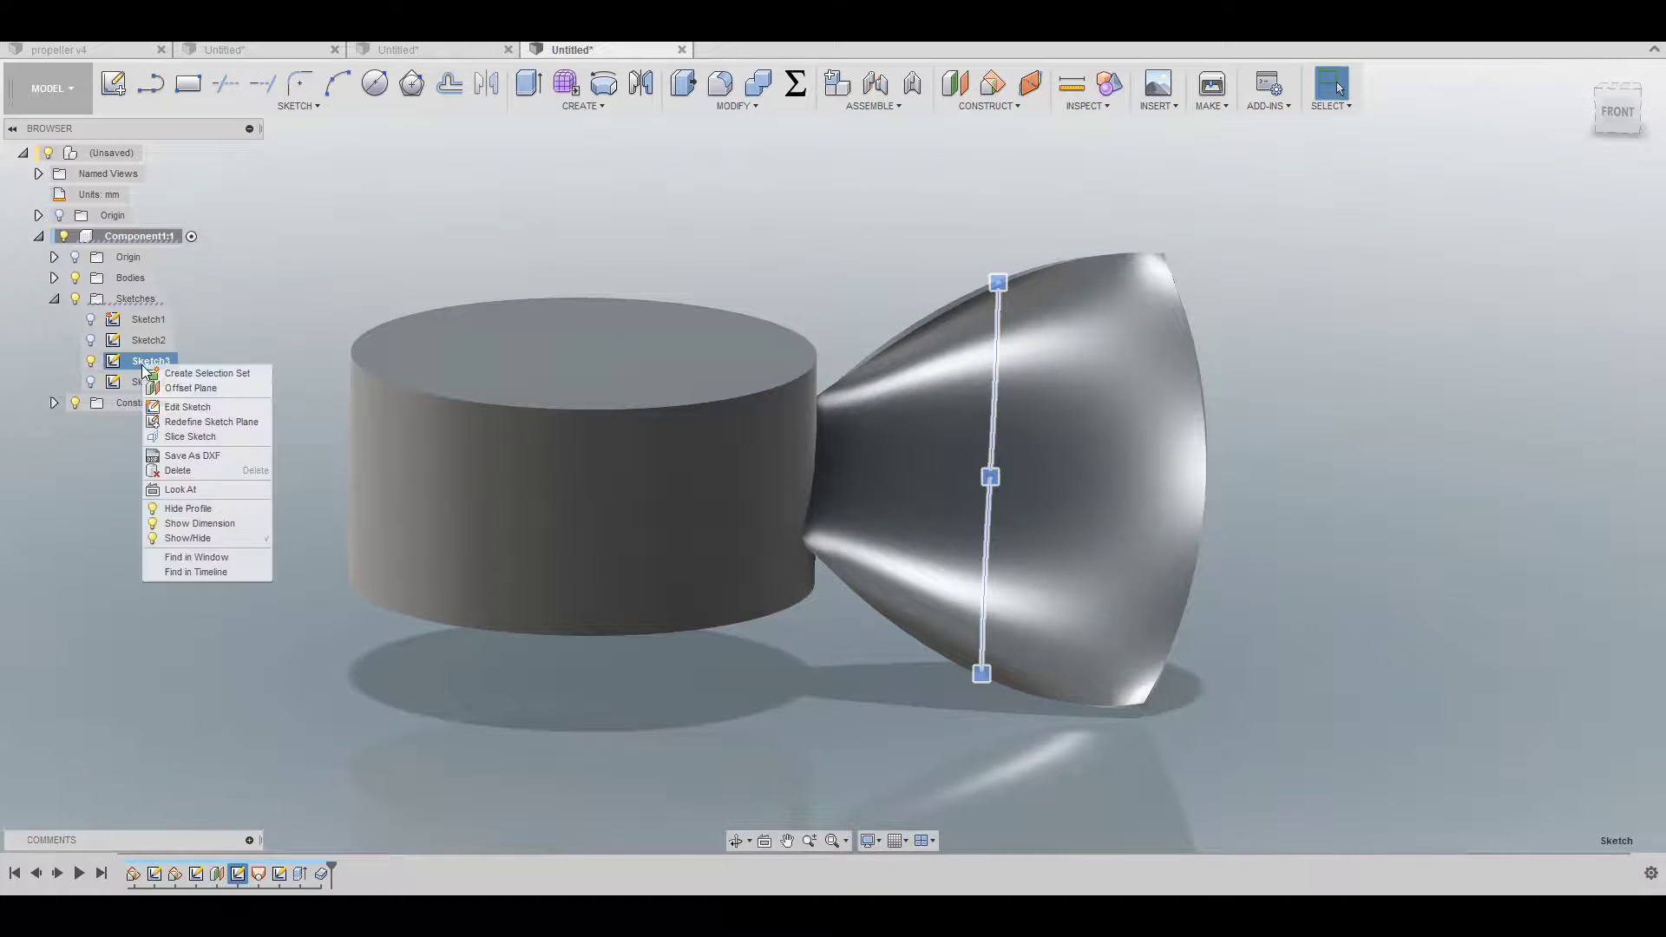
pyautogui.click(198, 524)
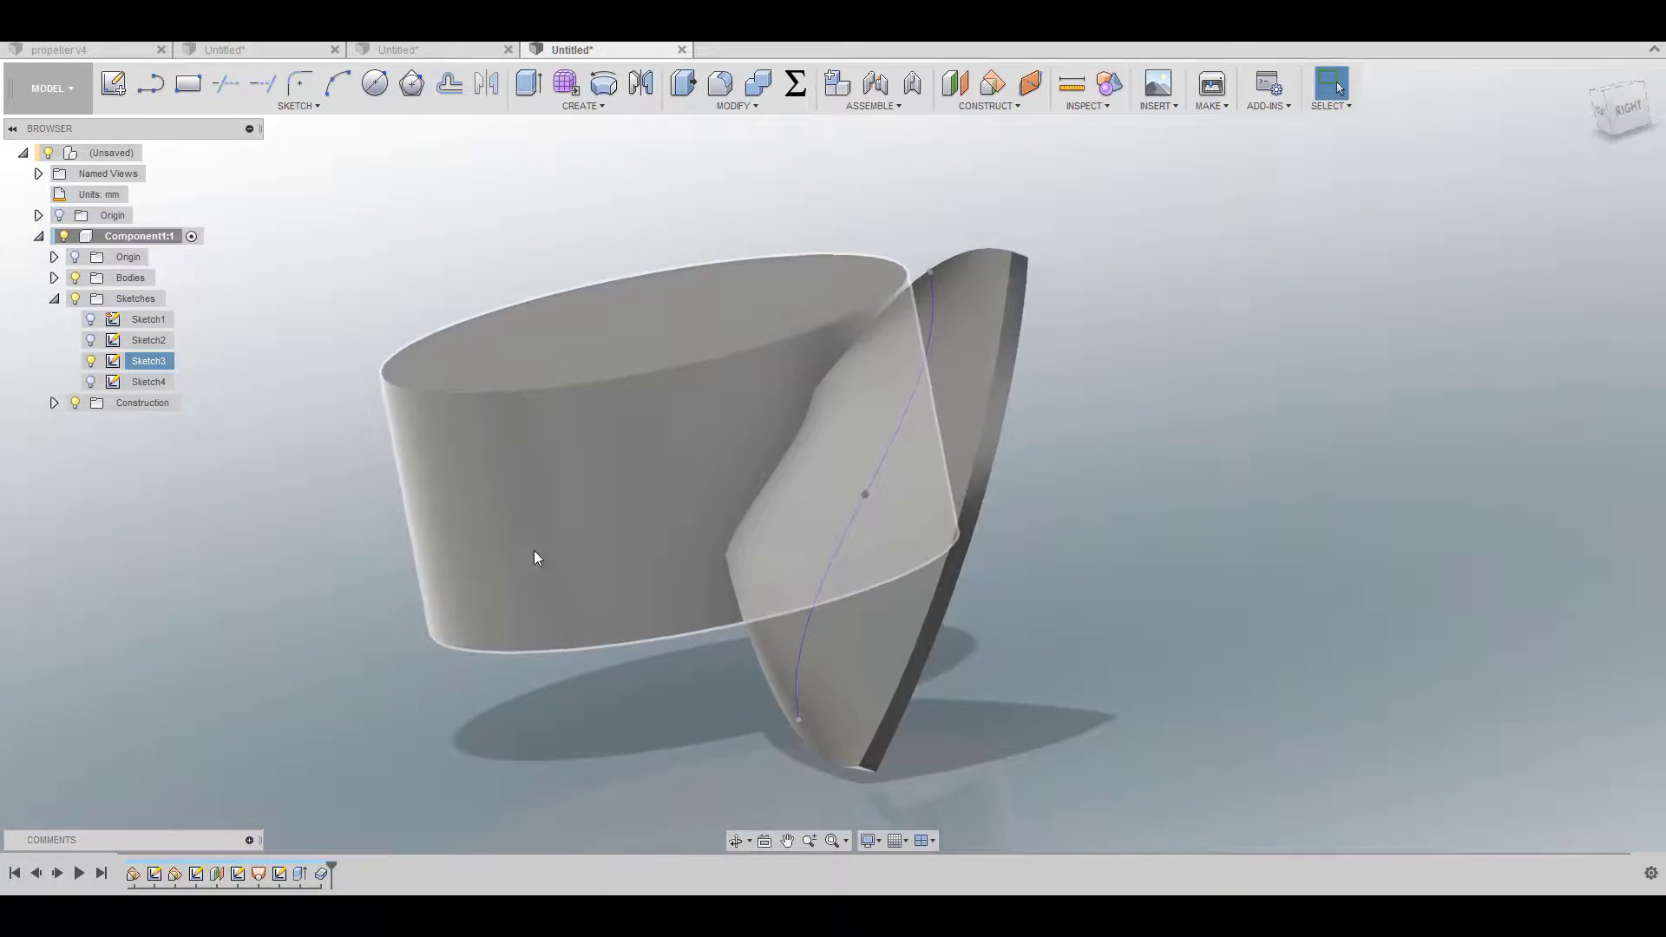
pyautogui.keyDown('shift'); pyautogui.moveTo(533, 552); pyautogui.dragTo(773, 704, button='middle'); pyautogui.keyUp('shift')
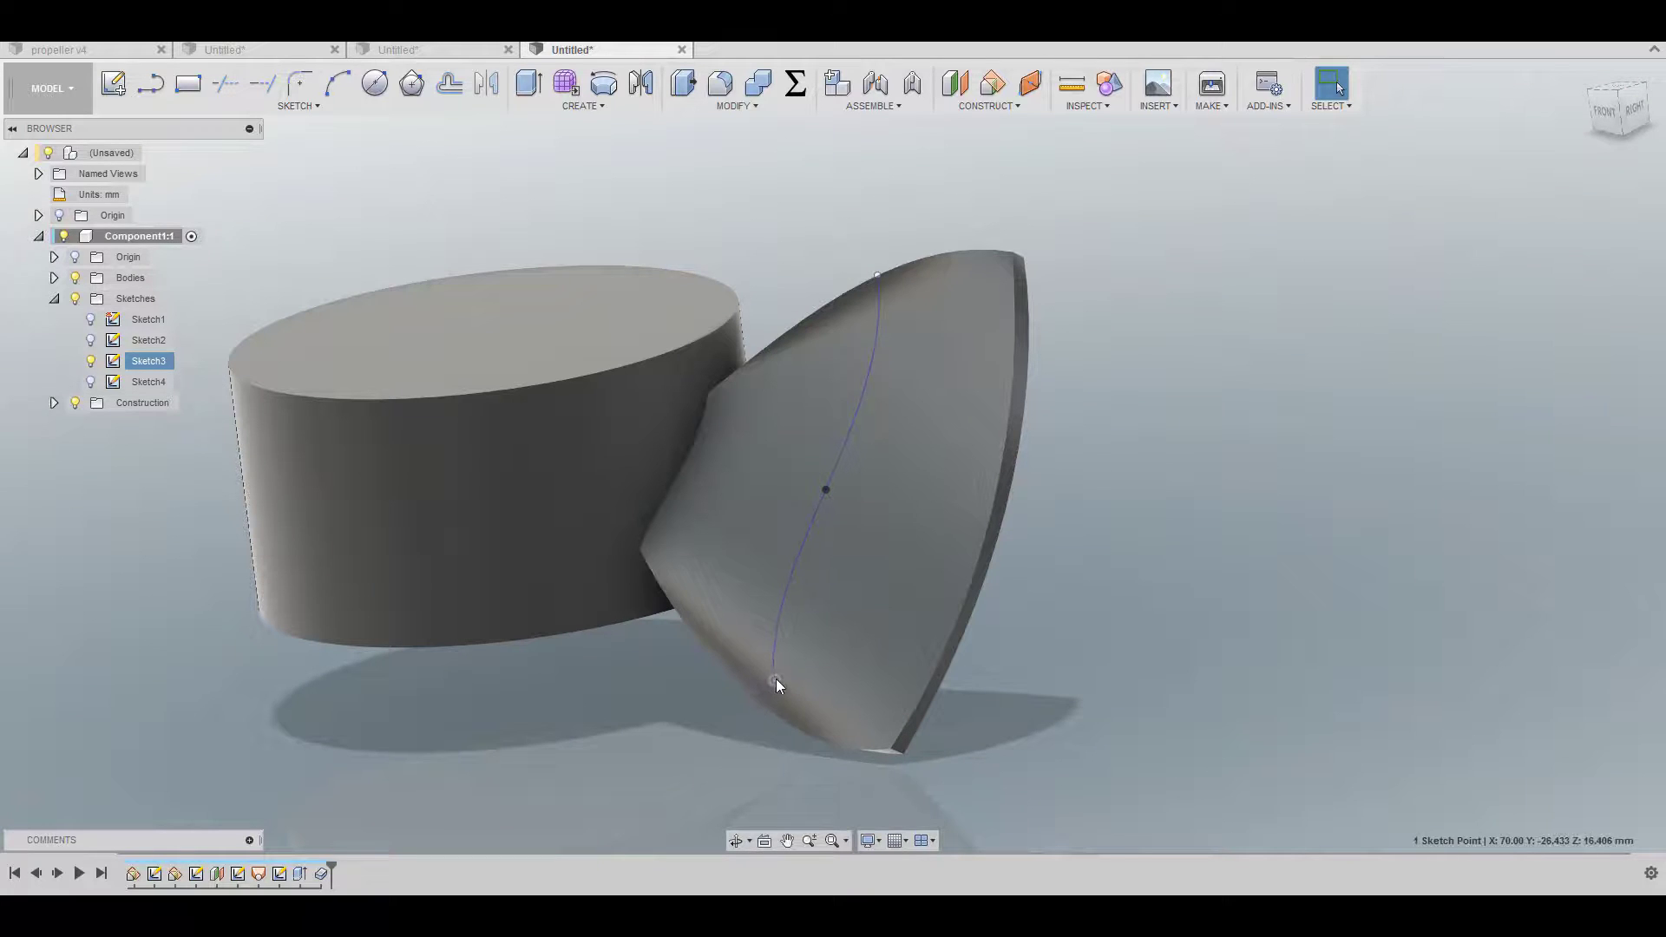
# Step: Reshape the blade by moving the S-spline's lower end to about Y -24.3, Z 19.2 mm and its upper end to about Y 22.3, Z -18 mm
pyautogui.click(777, 673)
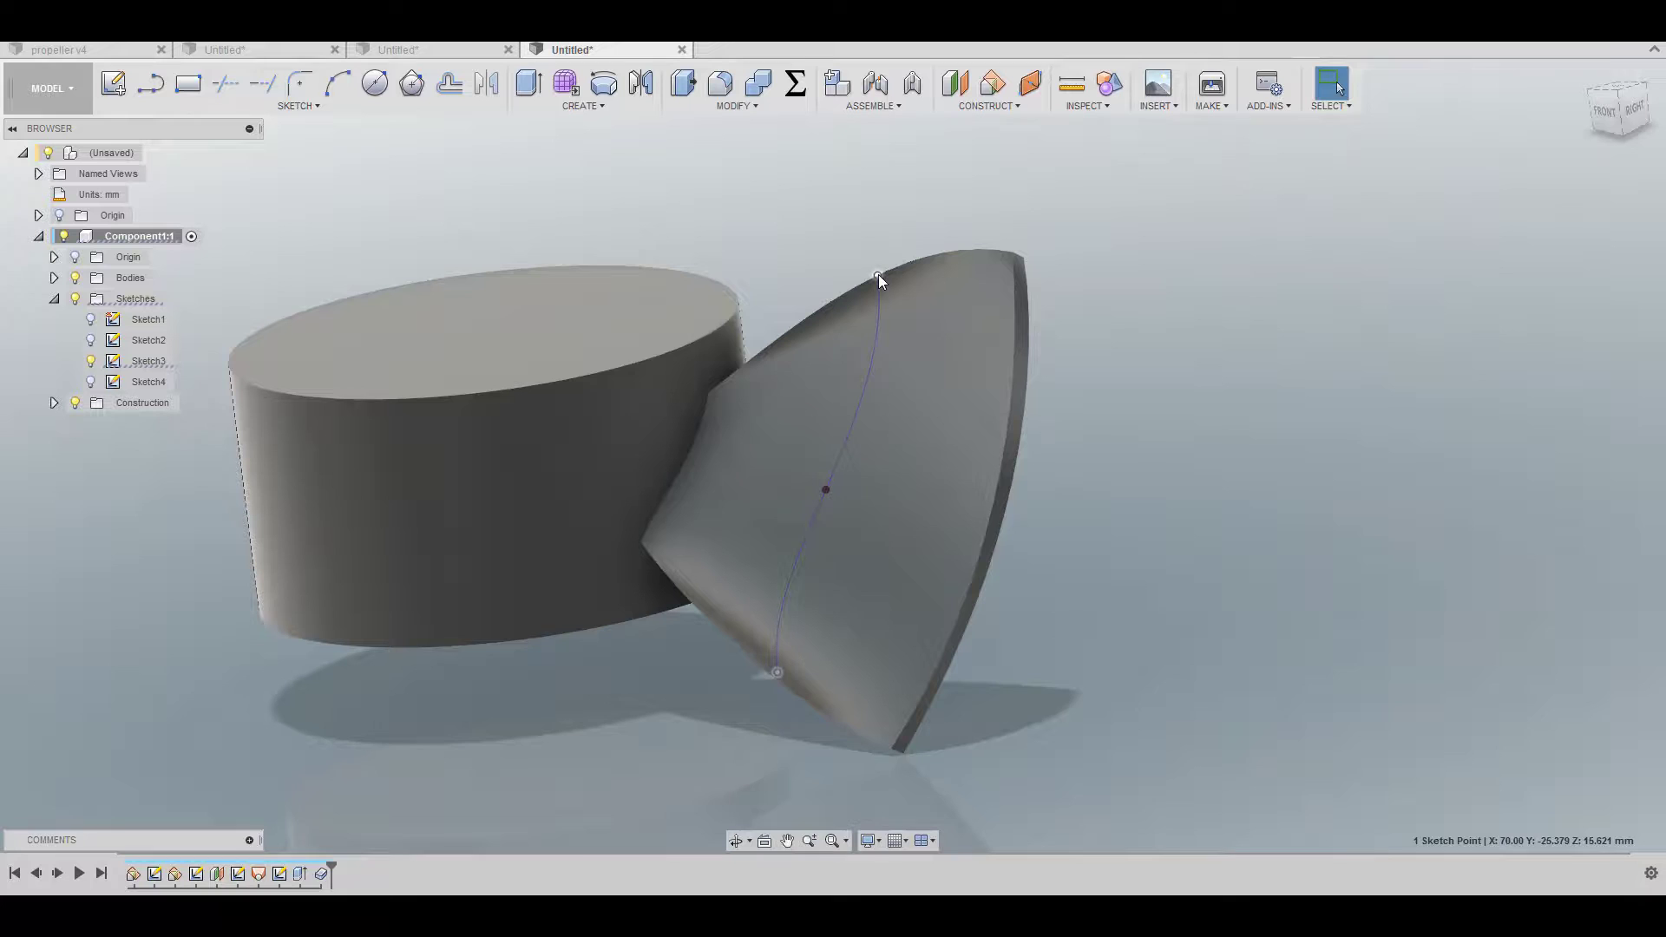
pyautogui.moveTo(878, 276); pyautogui.dragTo(878, 308)
pyautogui.keyDown('shift'); pyautogui.moveTo(1137, 442); pyautogui.dragTo(1156, 450, button='middle'); pyautogui.keyUp('shift')
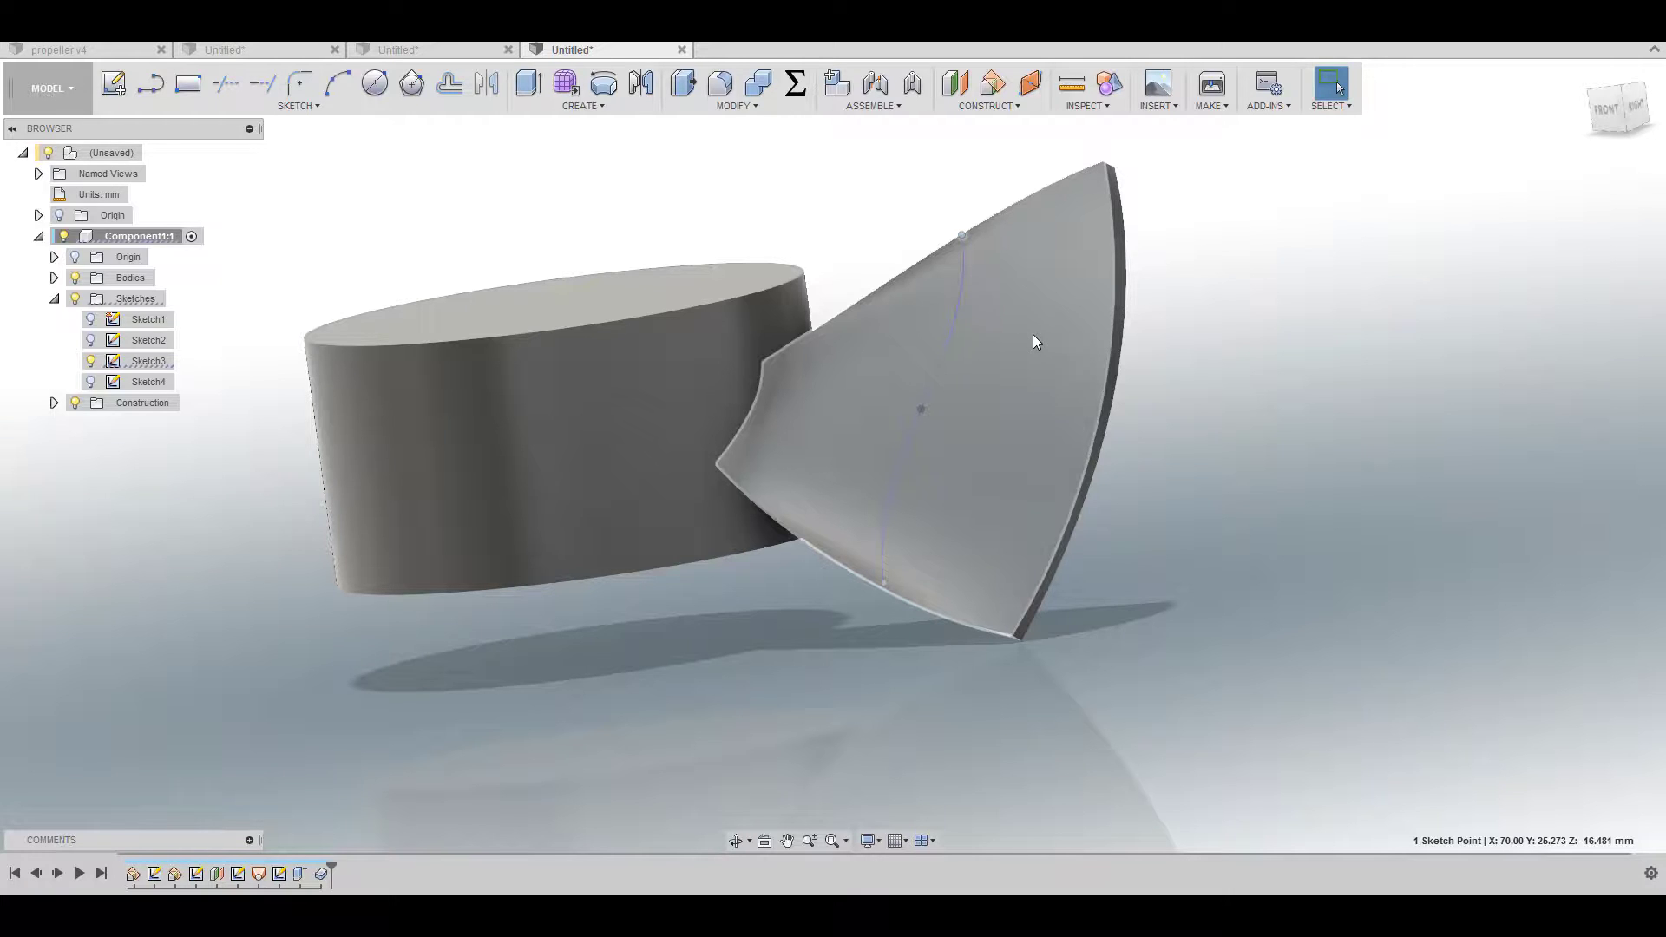
pyautogui.moveTo(885, 583)
pyautogui.mouseDown()
pyautogui.moveTo(866, 585)
pyautogui.moveTo(902, 587)
pyautogui.moveTo(869, 579)
pyautogui.mouseUp()
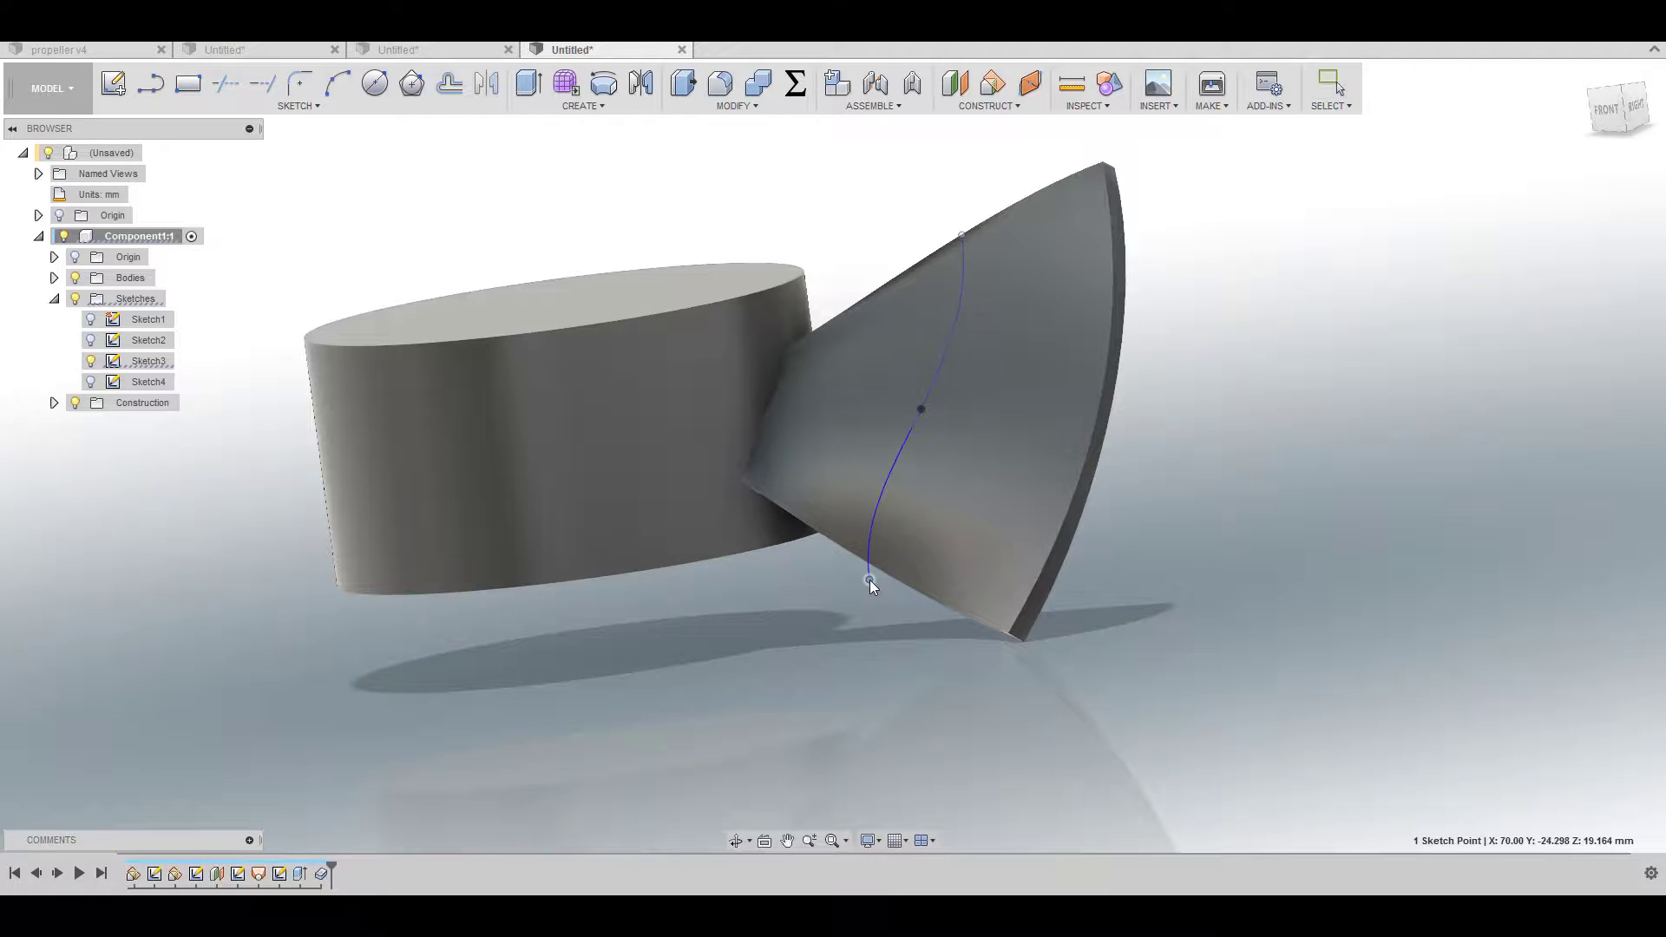
pyautogui.keyDown('shift'); pyautogui.moveTo(989, 330); pyautogui.dragTo(890, 245, button='middle'); pyautogui.keyUp('shift')
pyautogui.moveTo(887, 236); pyautogui.dragTo(901, 251)
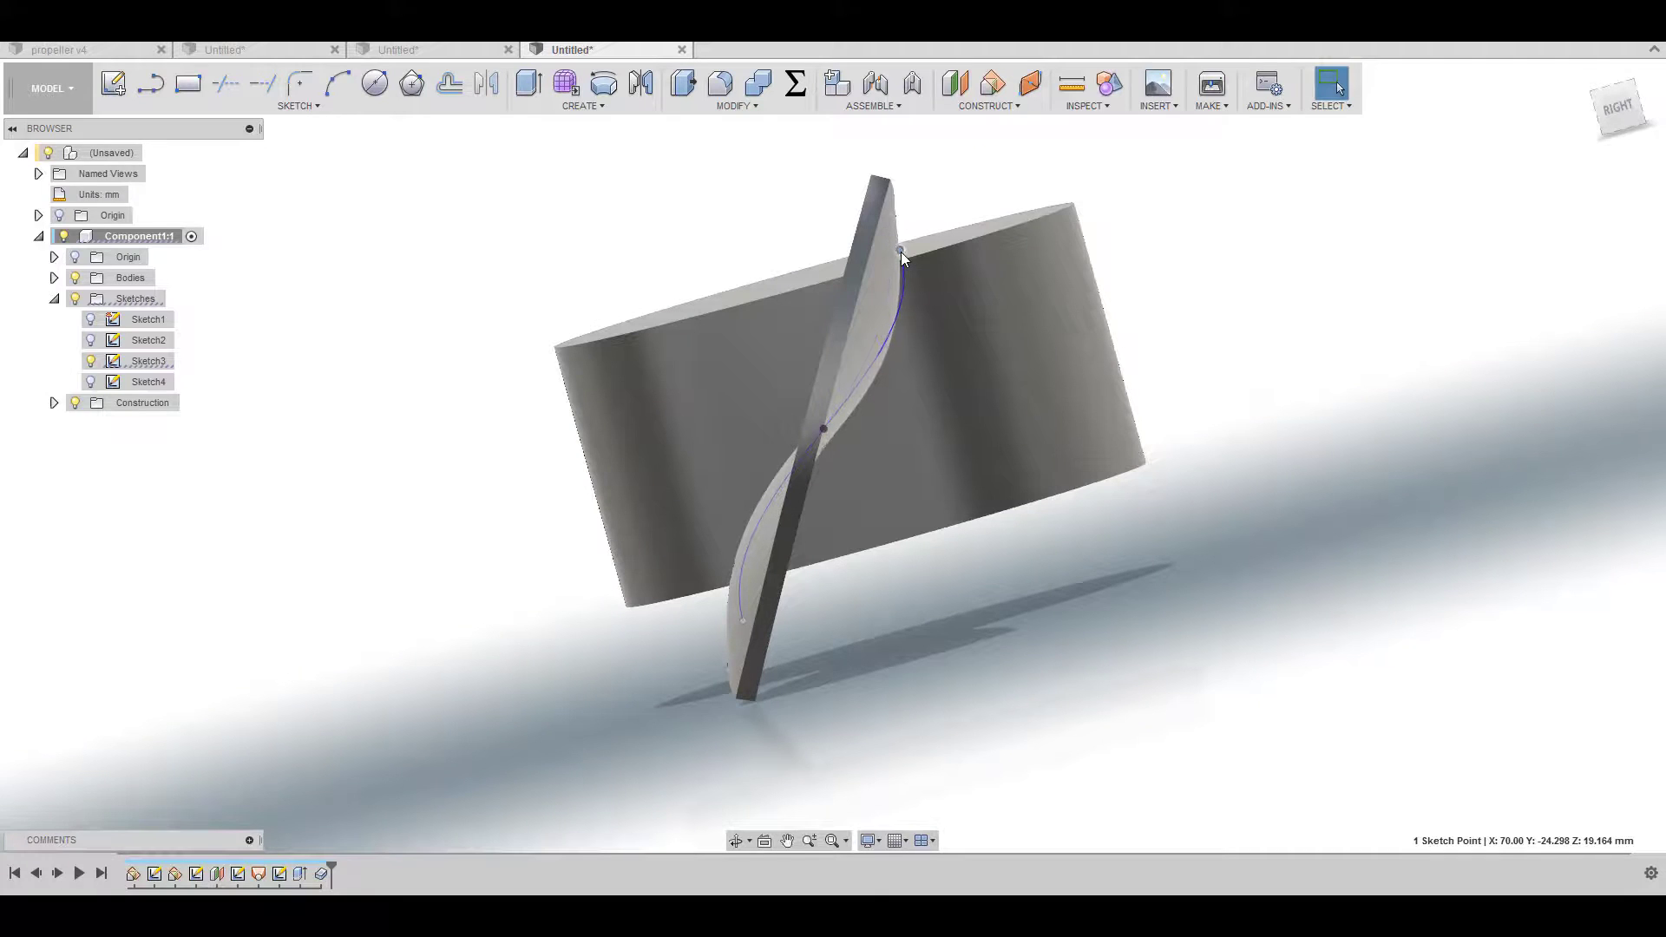
pyautogui.moveTo(901, 251)
pyautogui.keyDown('shift'); pyautogui.mouseDown(button='middle')
pyautogui.moveTo(808, 498)
pyautogui.moveTo(497, 432)
pyautogui.mouseUp(button='middle'); pyautogui.keyUp('shift')
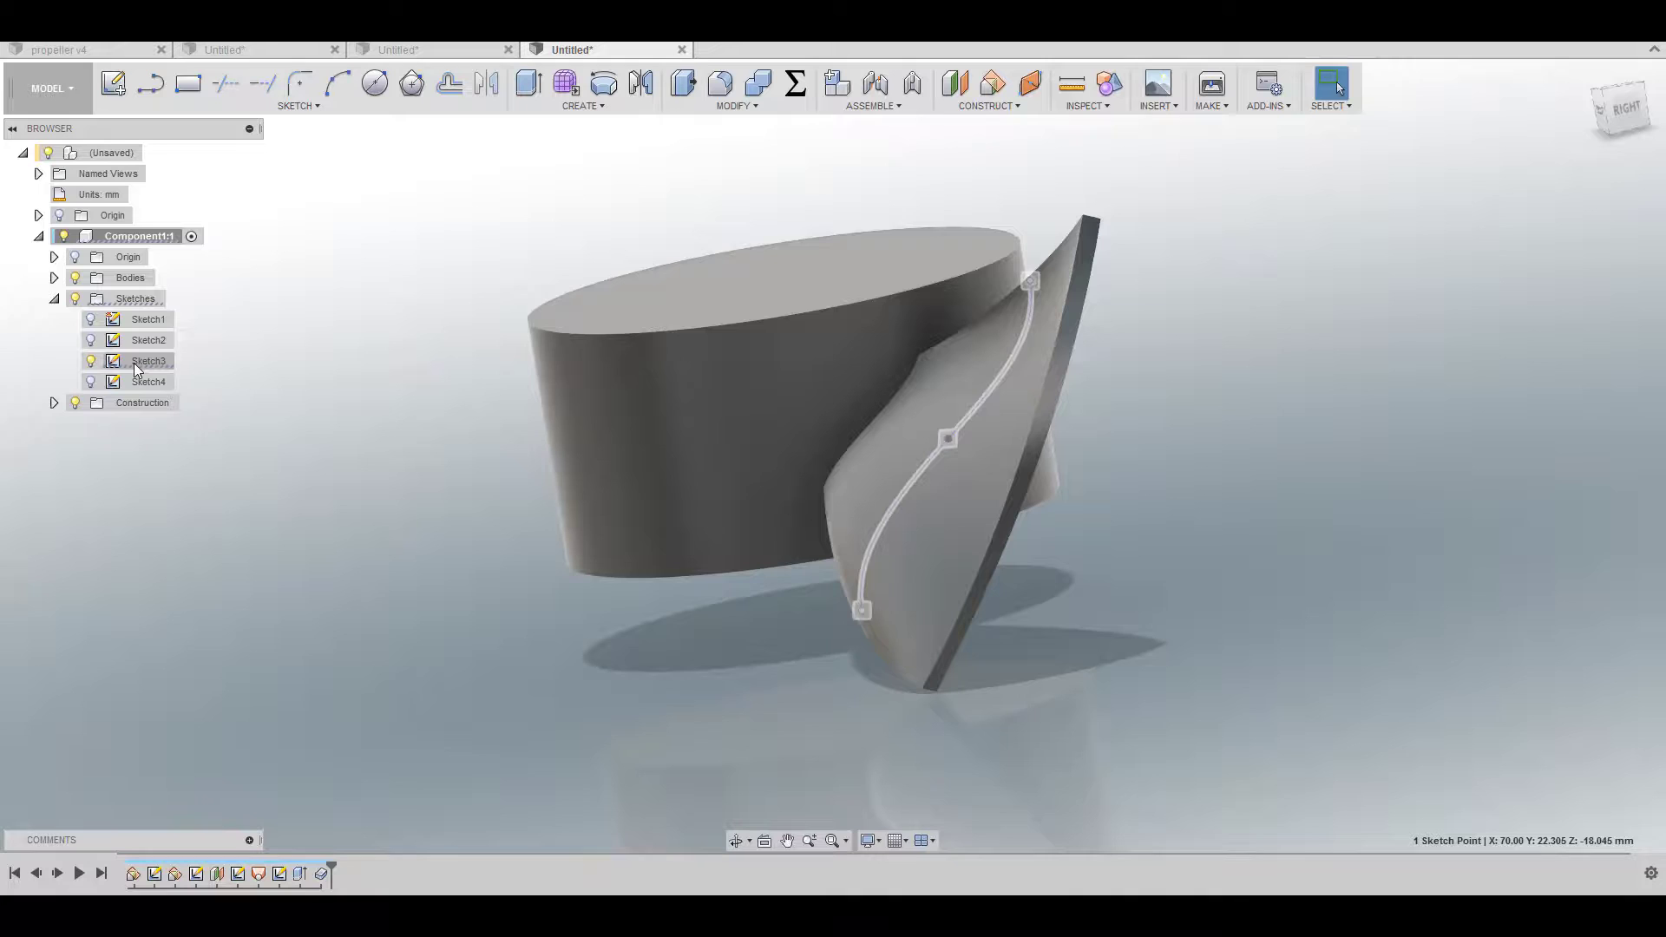
# Step: Show Sketch2 with its dimensions and set the blade's outer arc radius to 105 mm
pyautogui.click(91, 341)
pyautogui.click(92, 342)
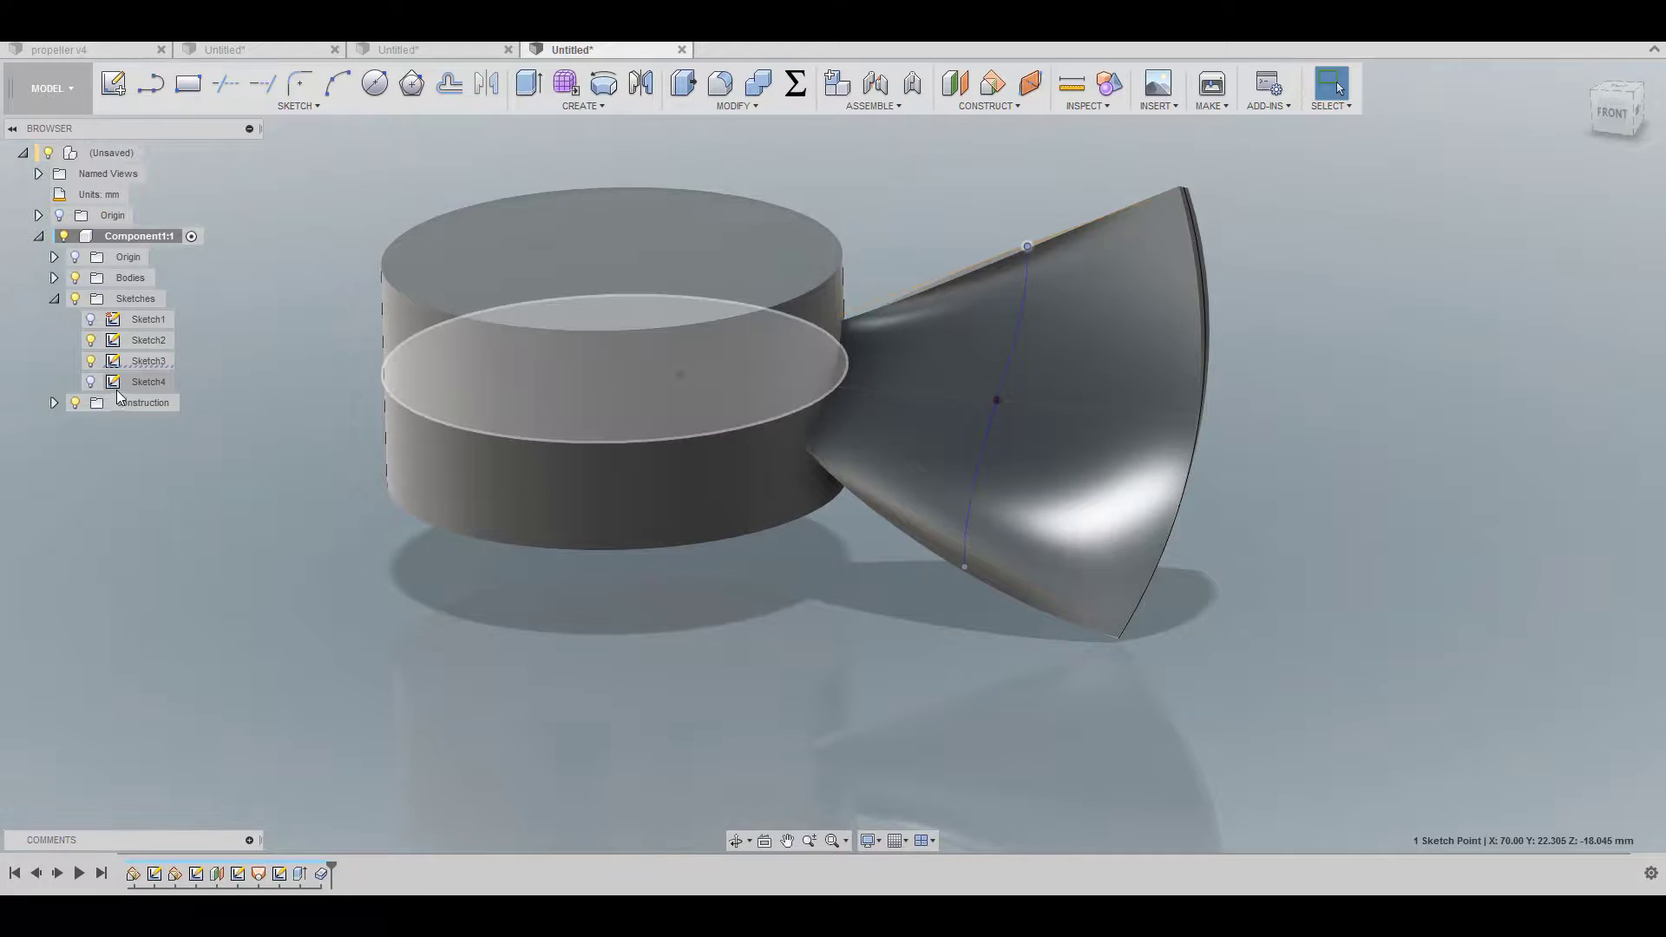
pyautogui.rightClick(132, 342)
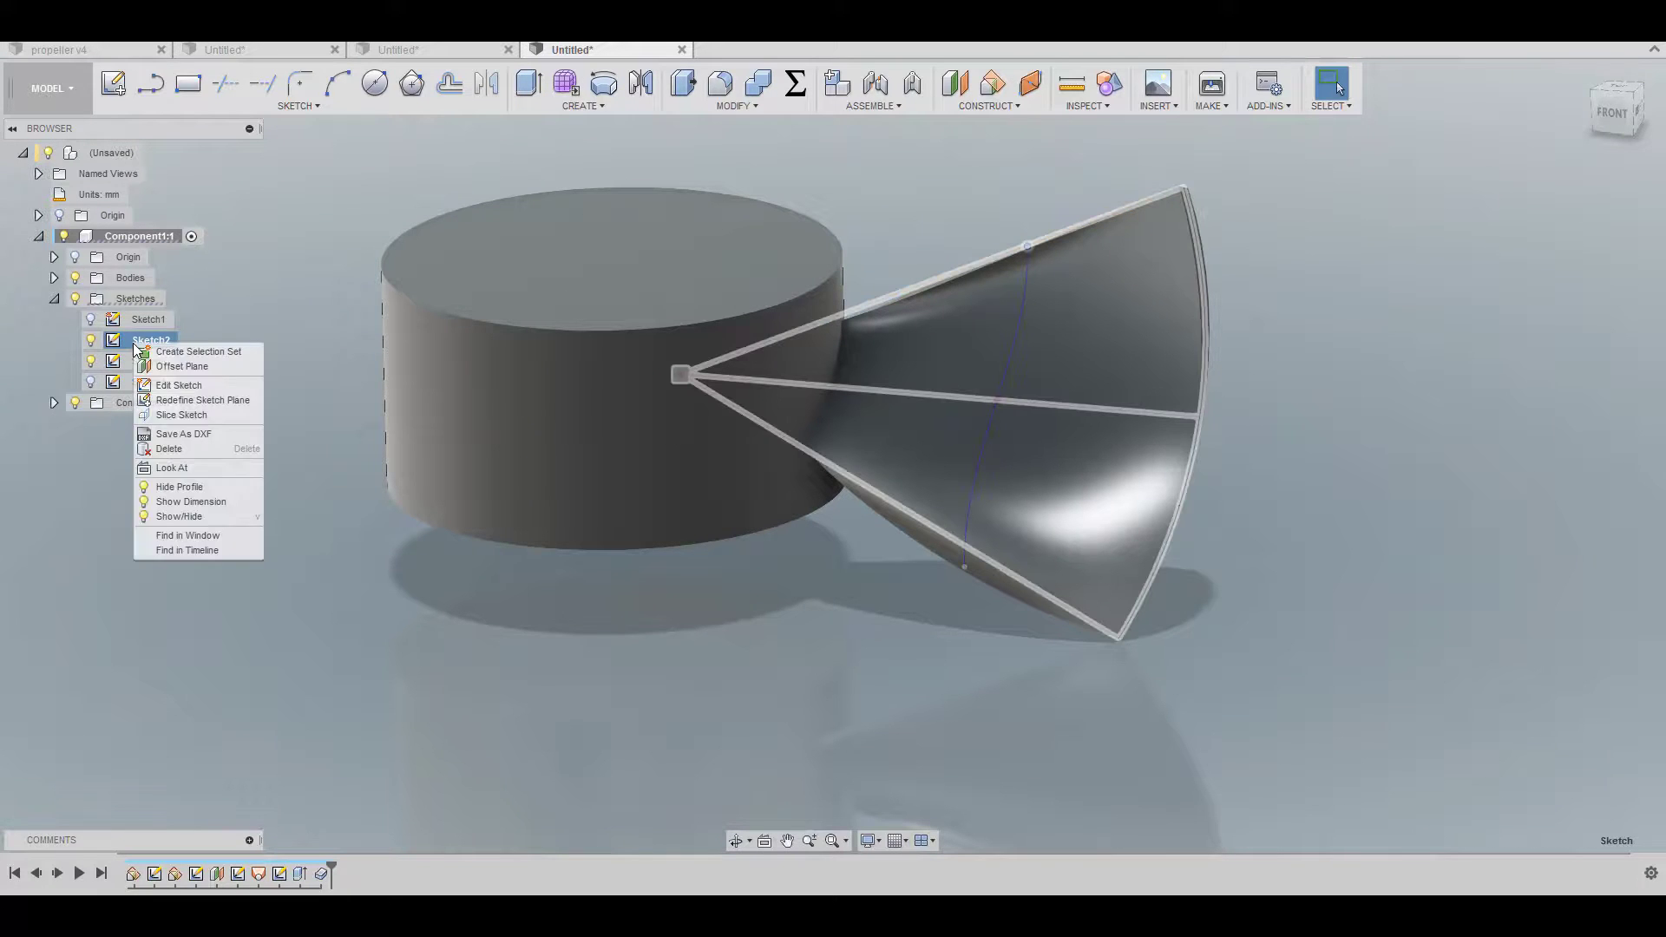
pyautogui.click(190, 501)
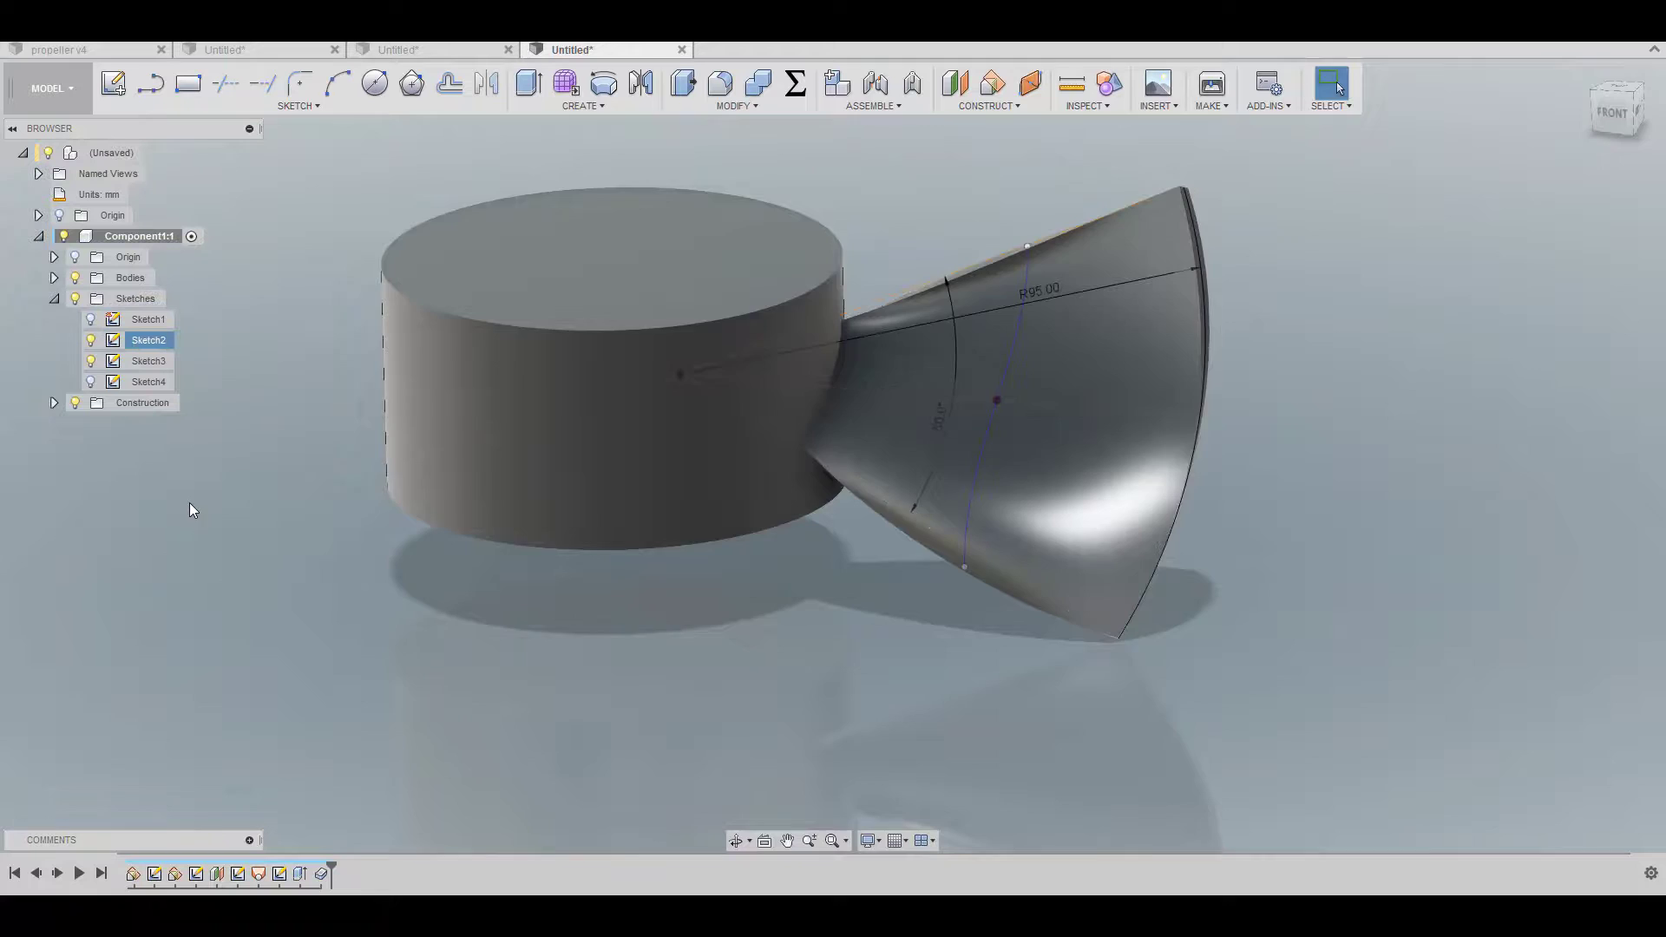
pyautogui.doubleClick(963, 298)
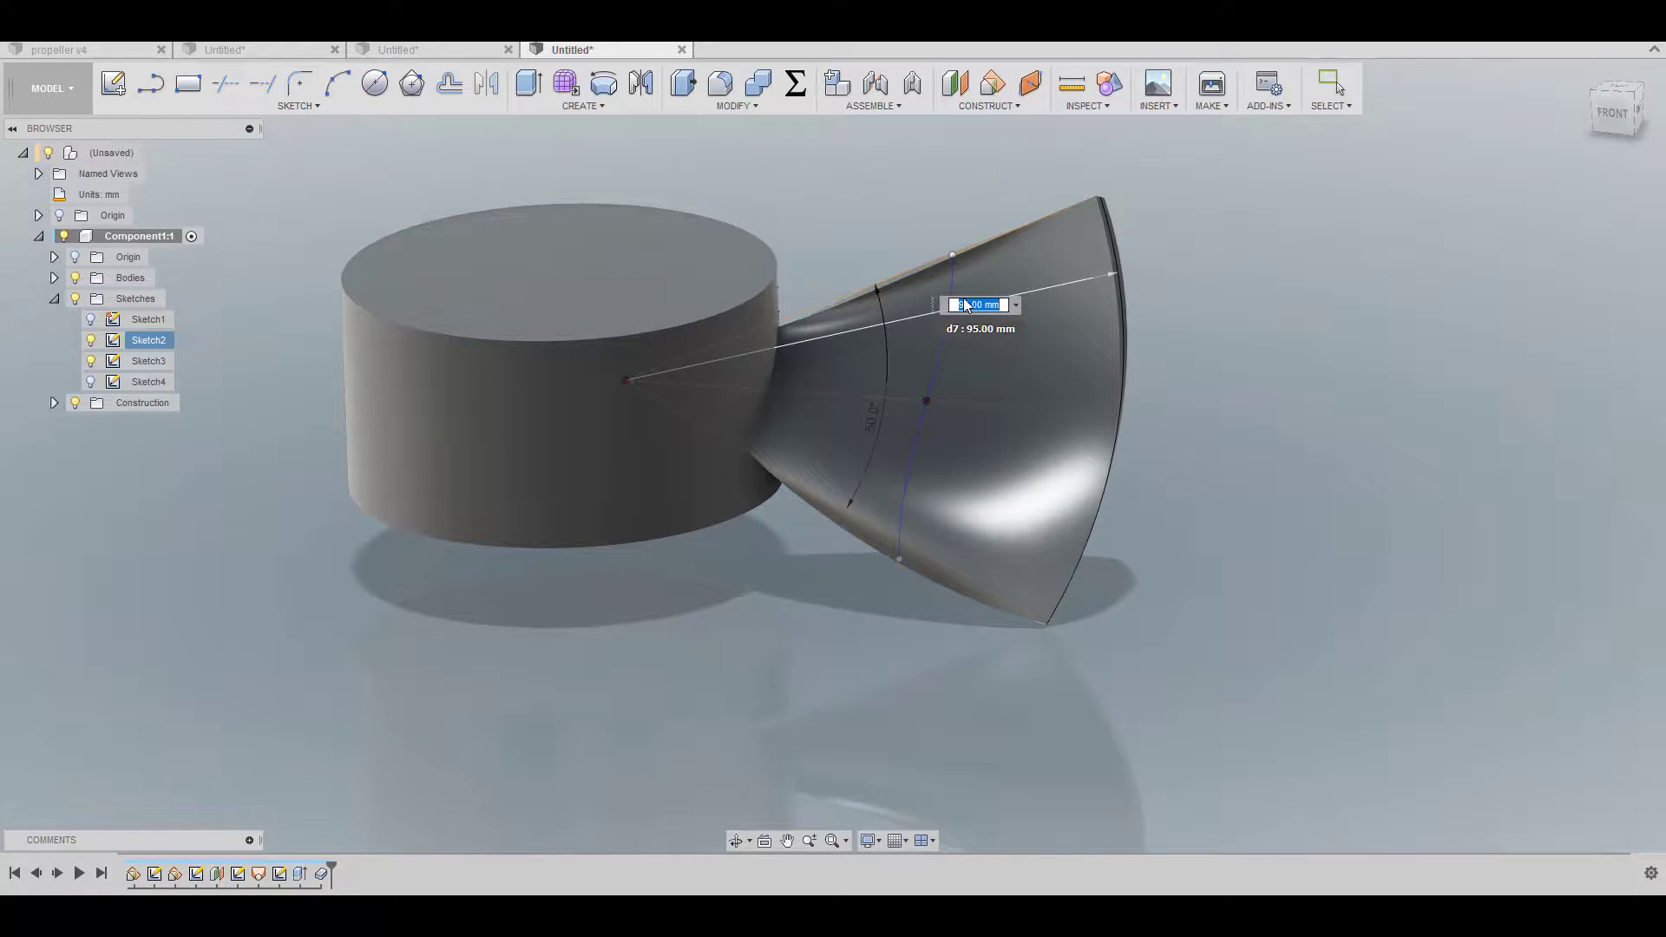
pyautogui.write('105')
pyautogui.press('Return')
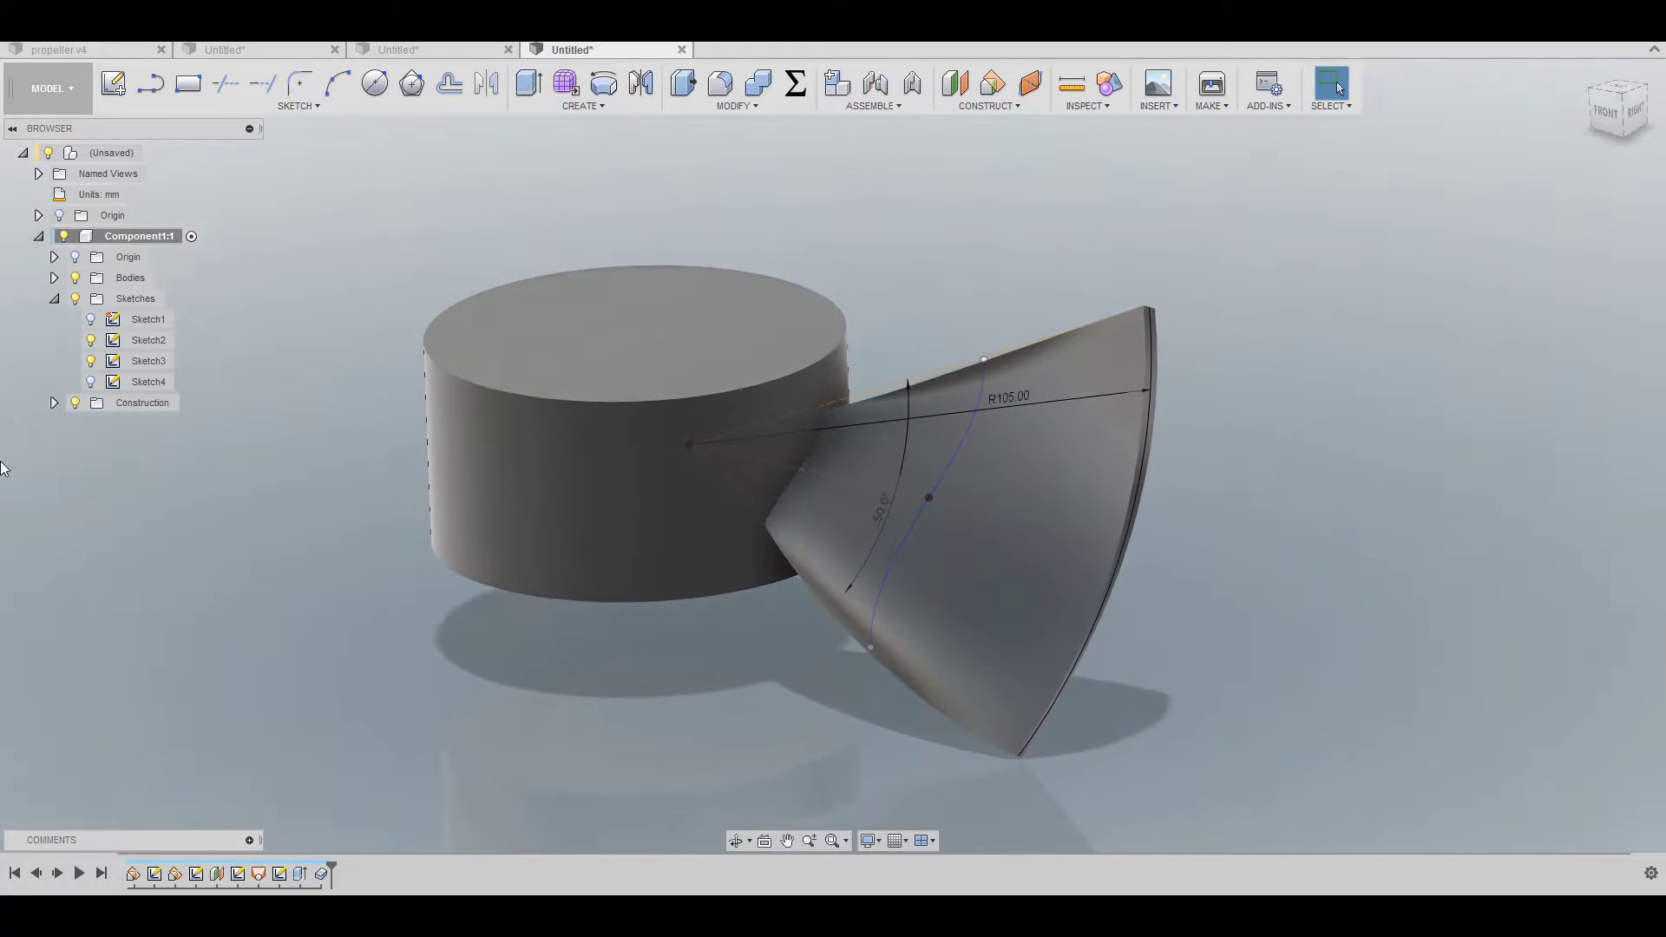
# Step: Hide Sketch2 and Sketch3, and fillet the blade's two outer corner edges with a 12.5 mm constant radius
pyautogui.click(91, 361)
pyautogui.click(91, 340)
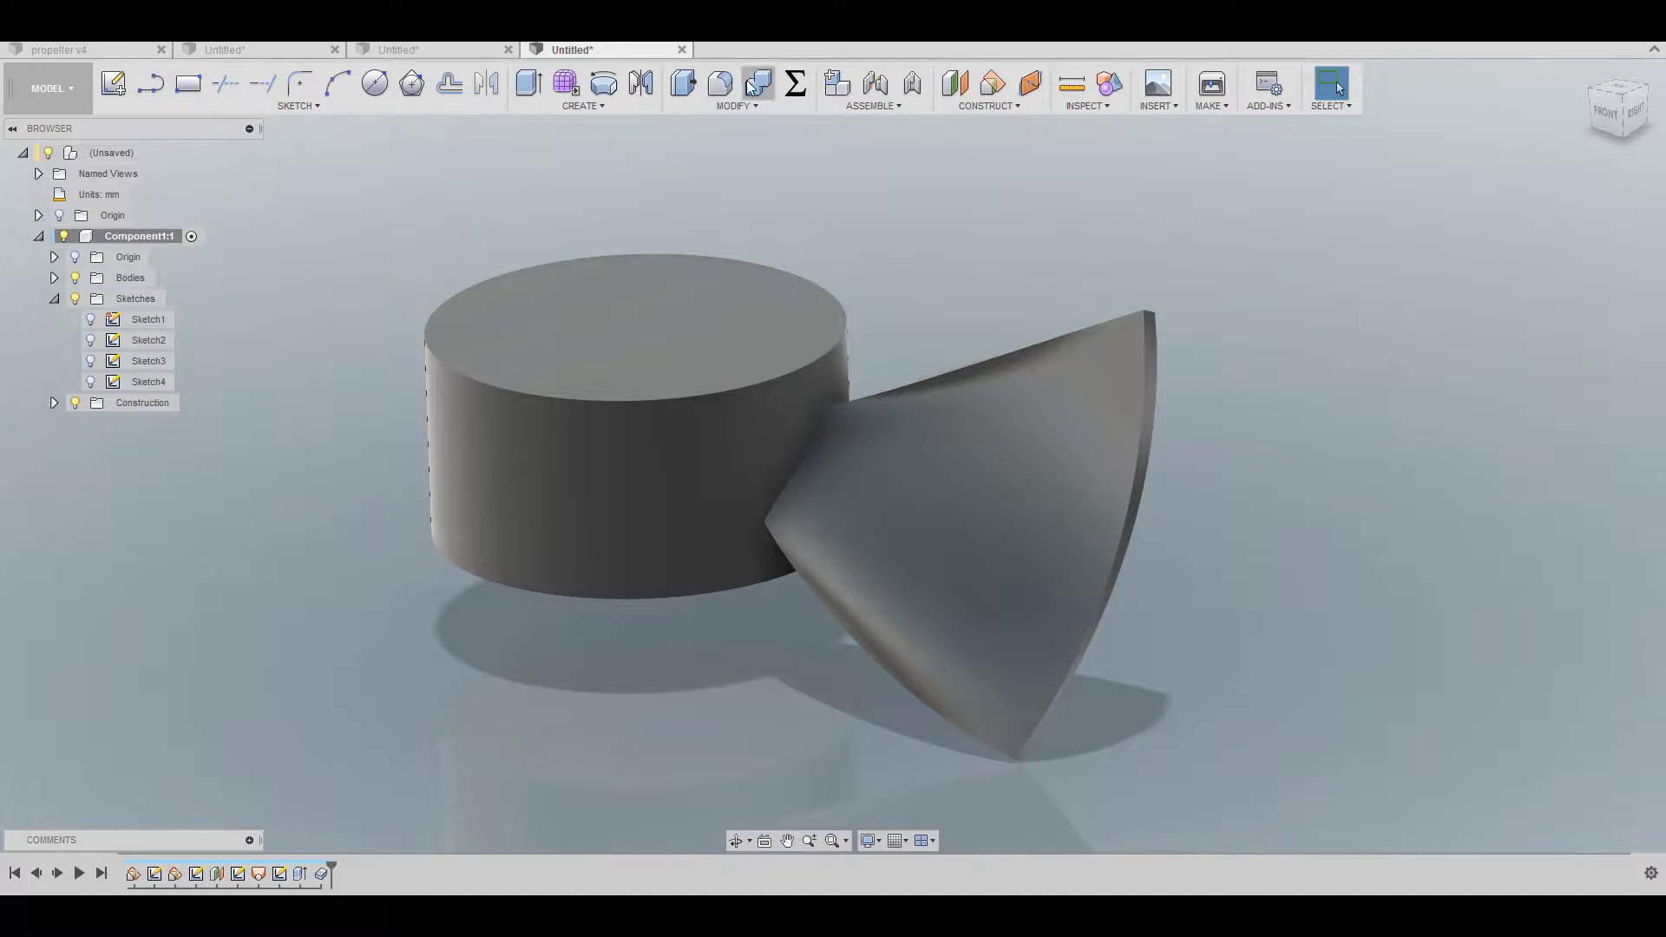
pyautogui.click(720, 84)
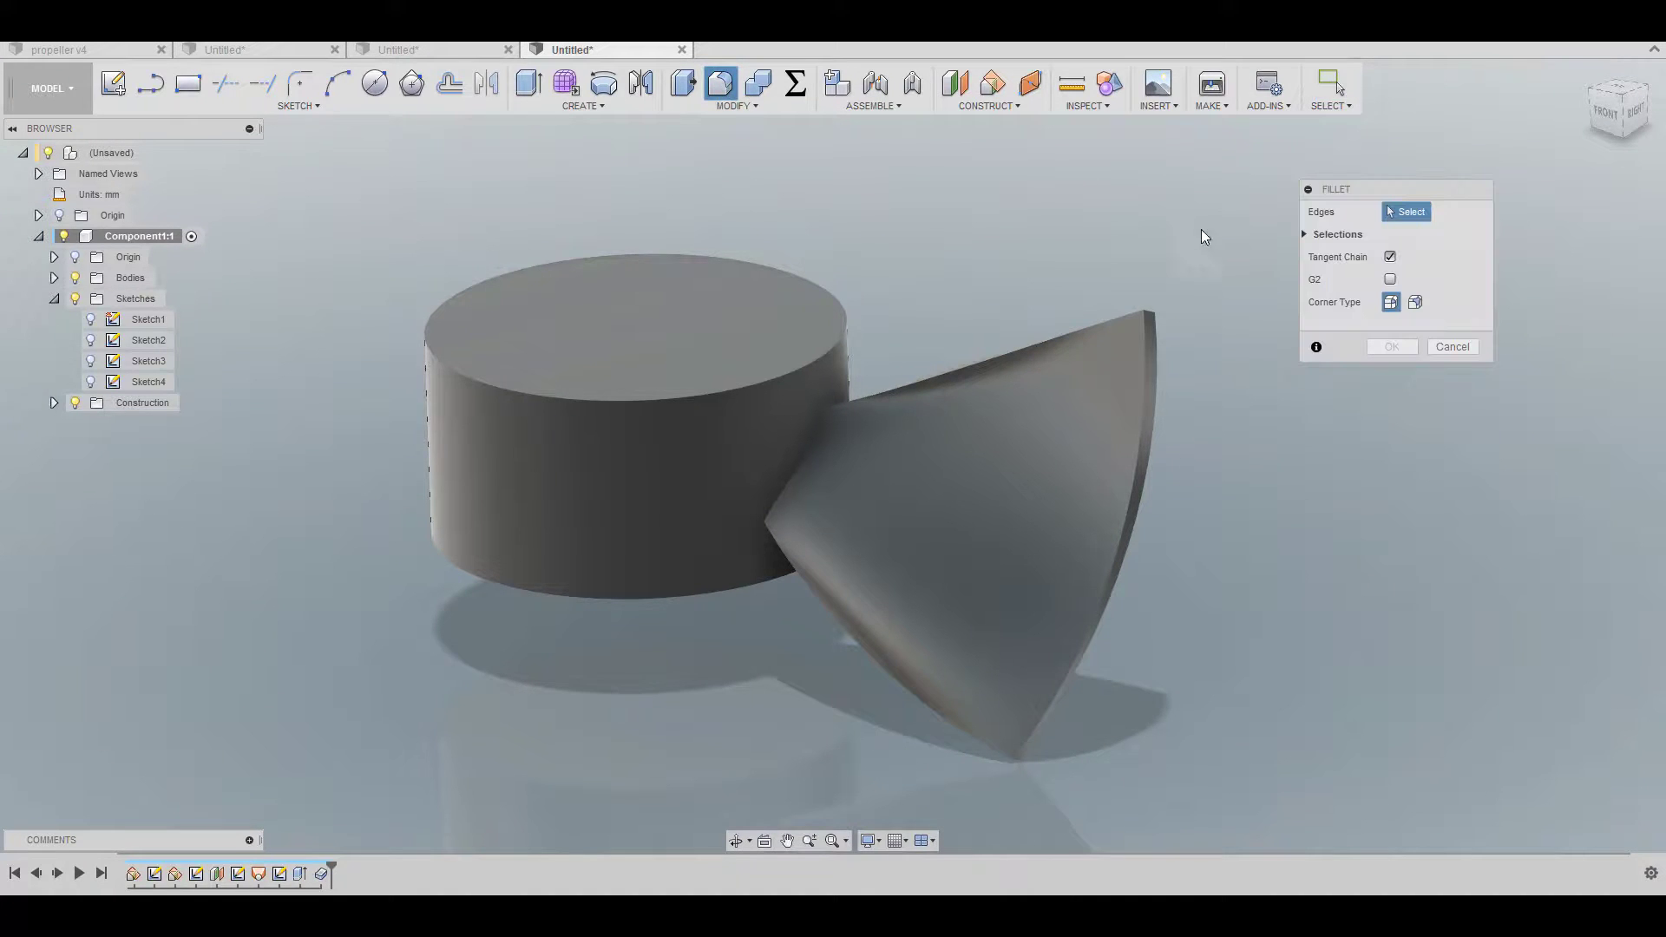
pyautogui.click(1145, 311)
pyautogui.keyDown('shift'); pyautogui.moveTo(1148, 309); pyautogui.dragTo(1164, 525, button='middle'); pyautogui.keyUp('shift')
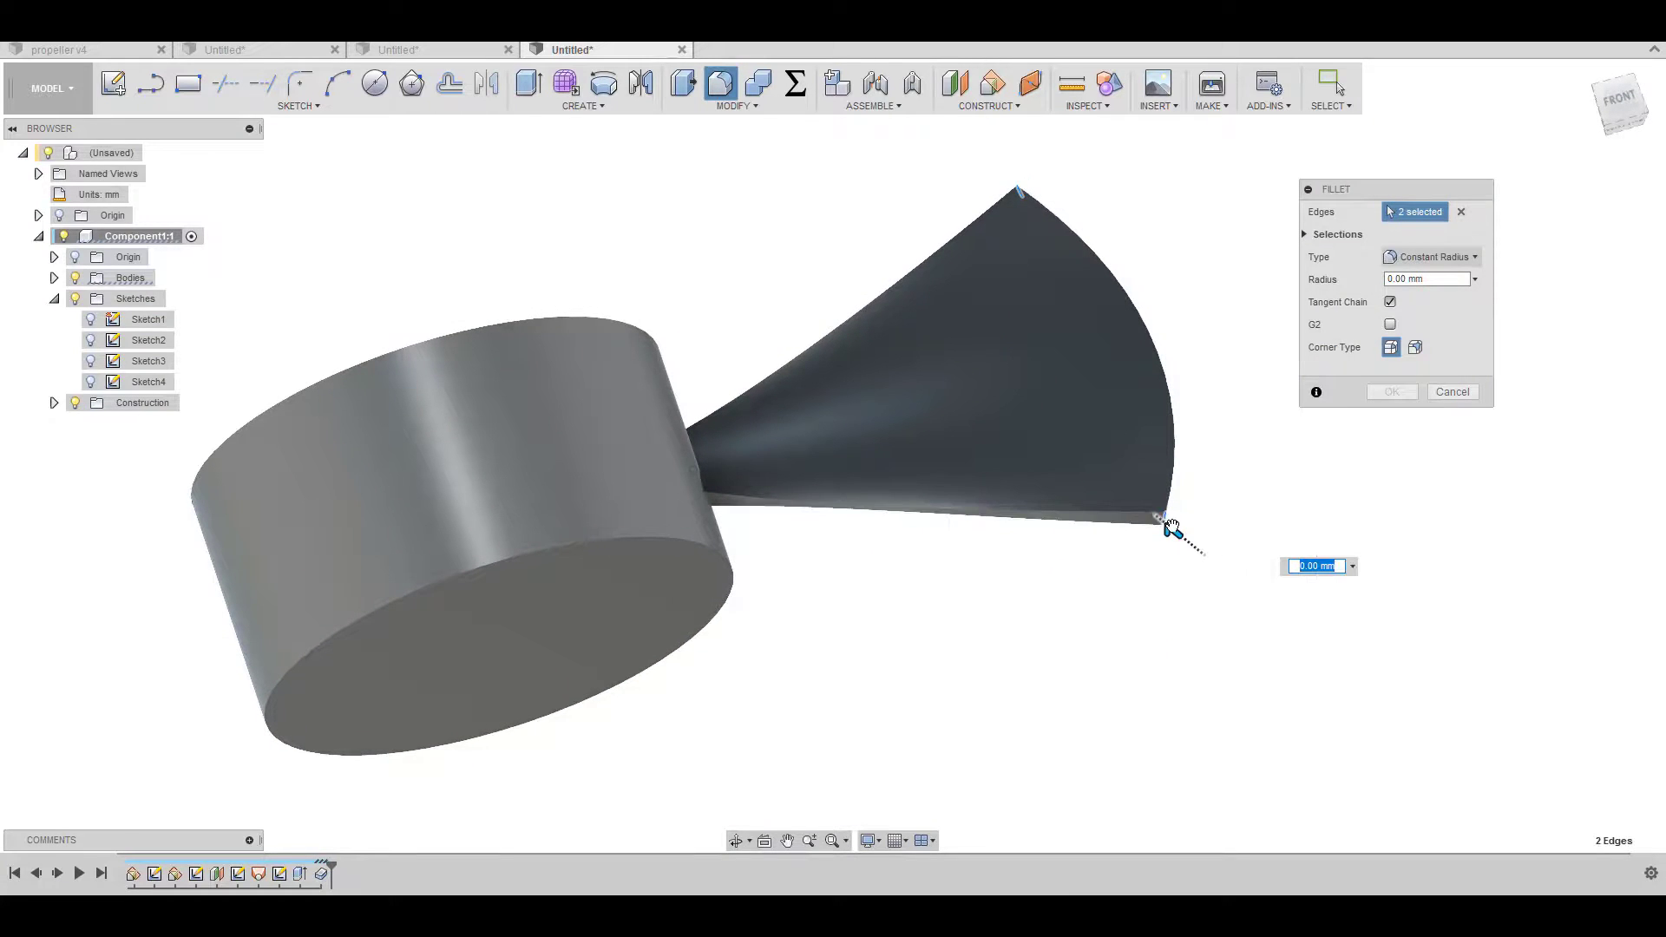
pyautogui.moveTo(1169, 526); pyautogui.dragTo(1153, 510)
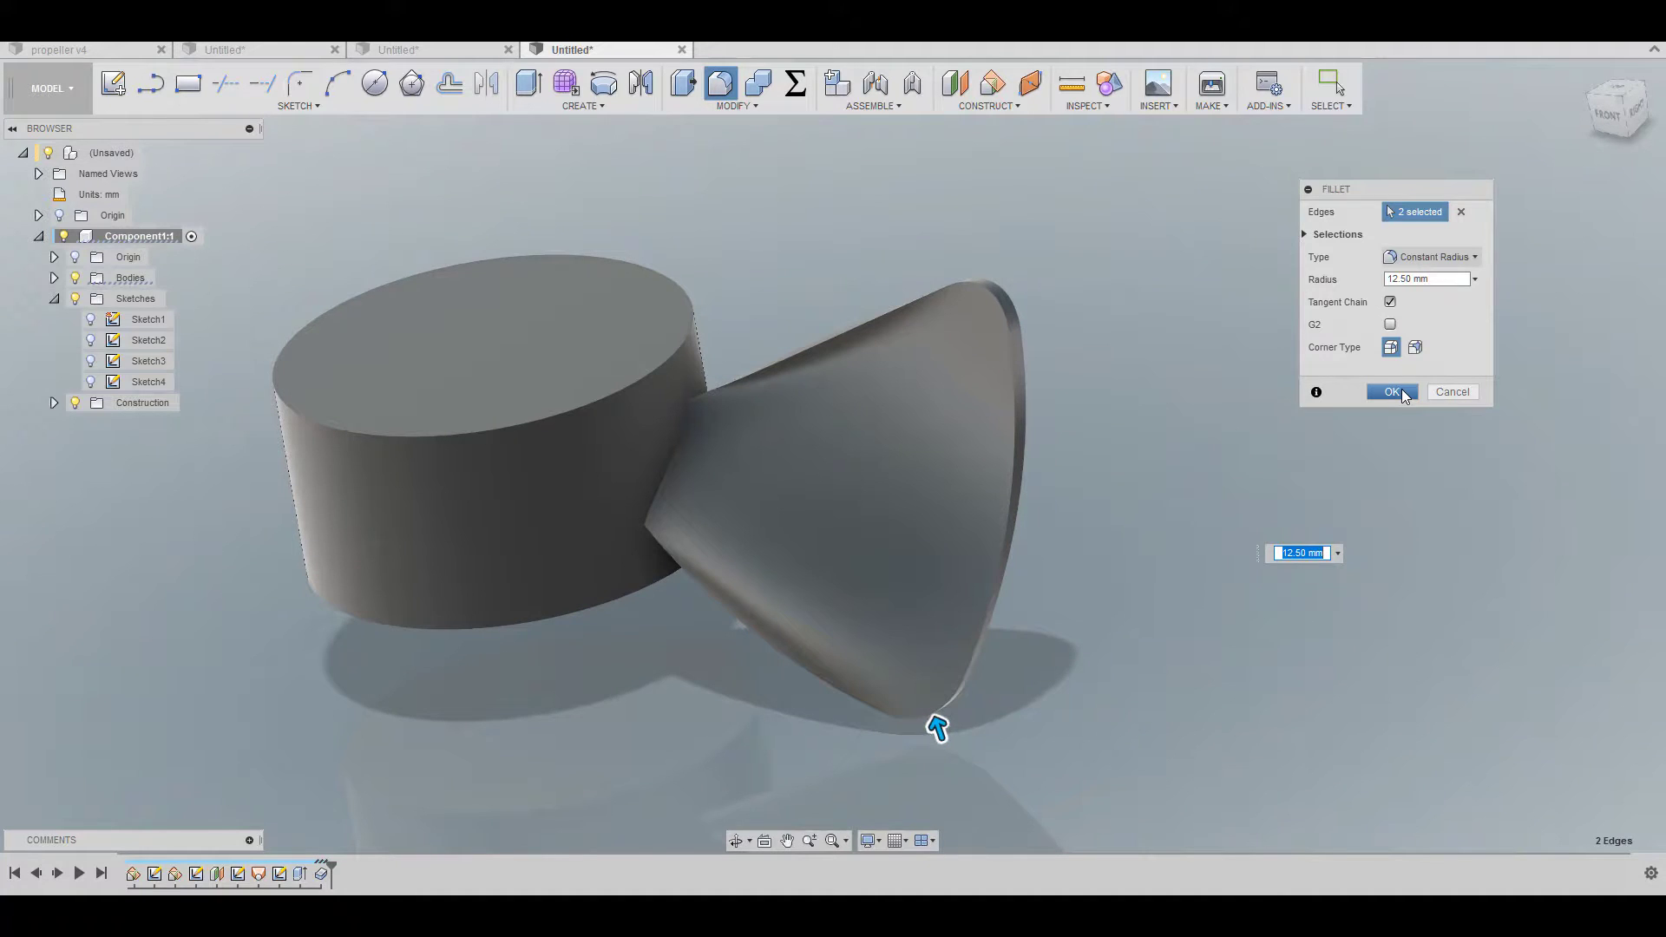
pyautogui.click(1392, 393)
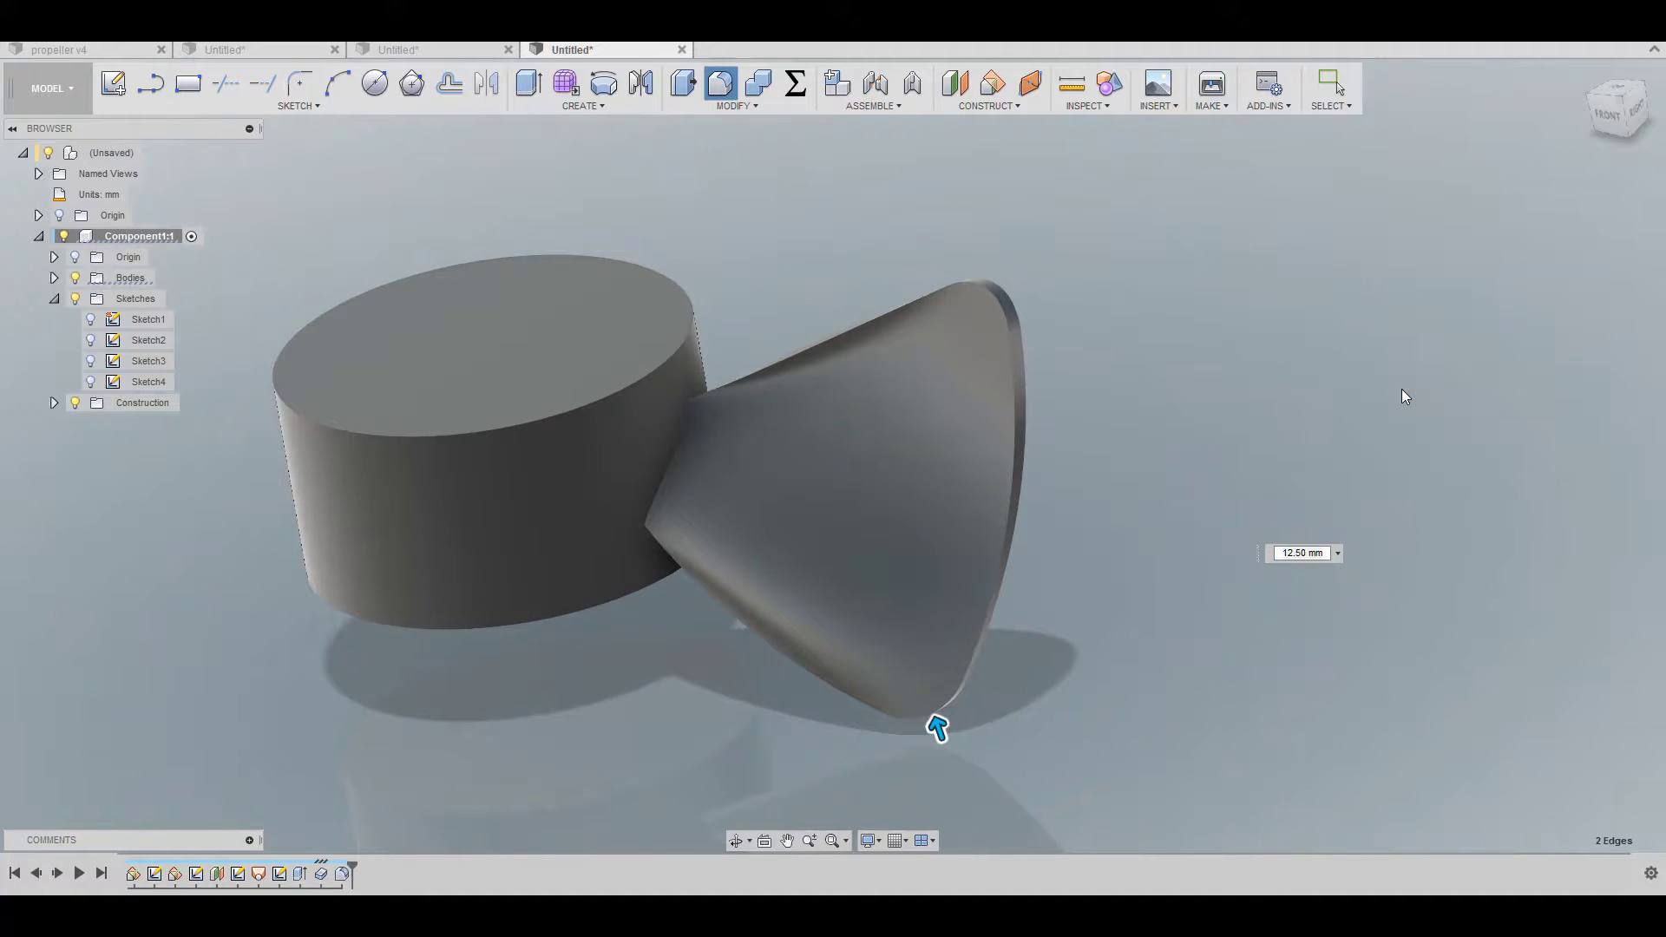
# Step: Show Sketch2 with its dimensions again and set the angle between the blade's side lines to 40 degrees
pyautogui.click(137, 342)
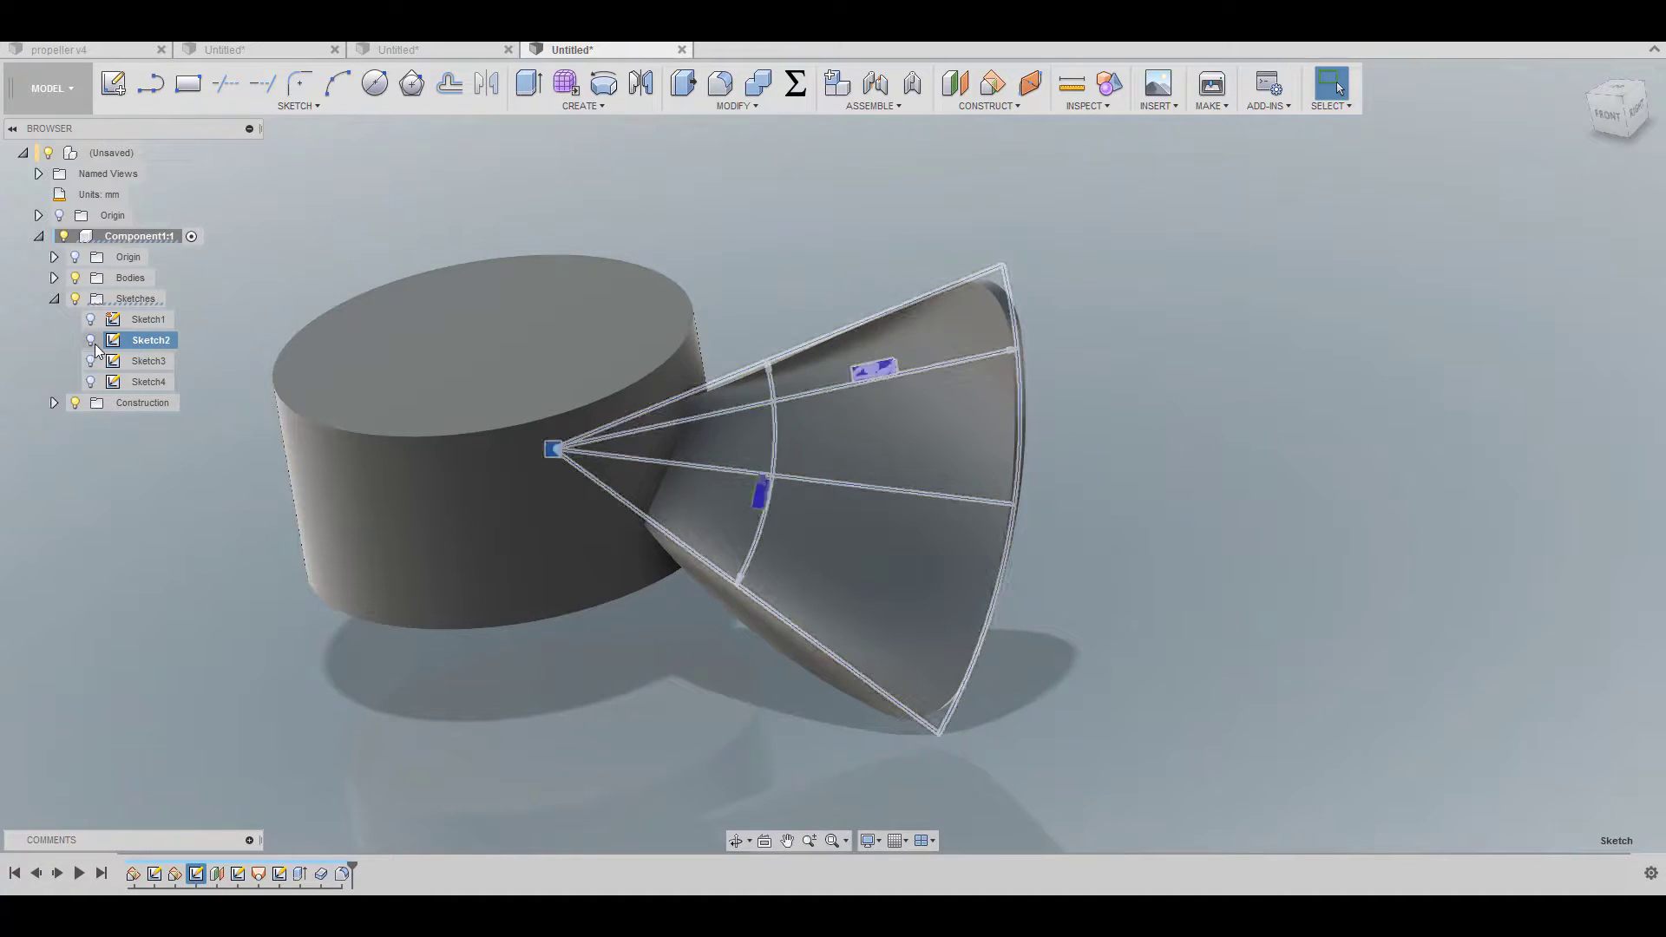
pyautogui.click(91, 340)
pyautogui.rightClick(155, 346)
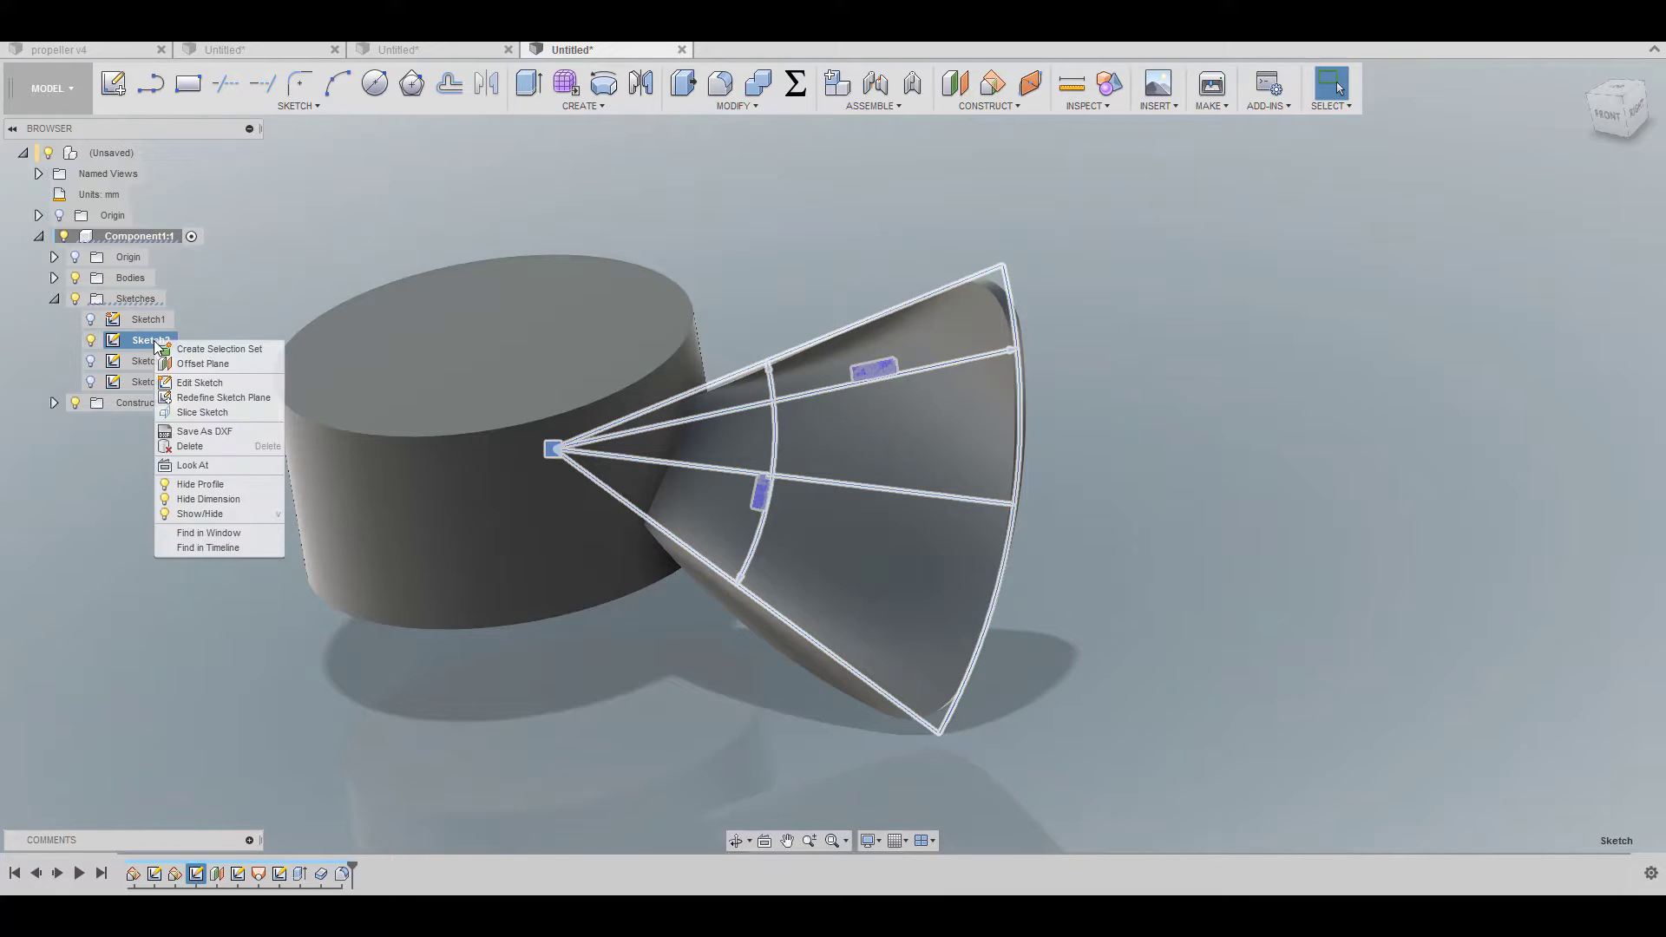
pyautogui.click(201, 499)
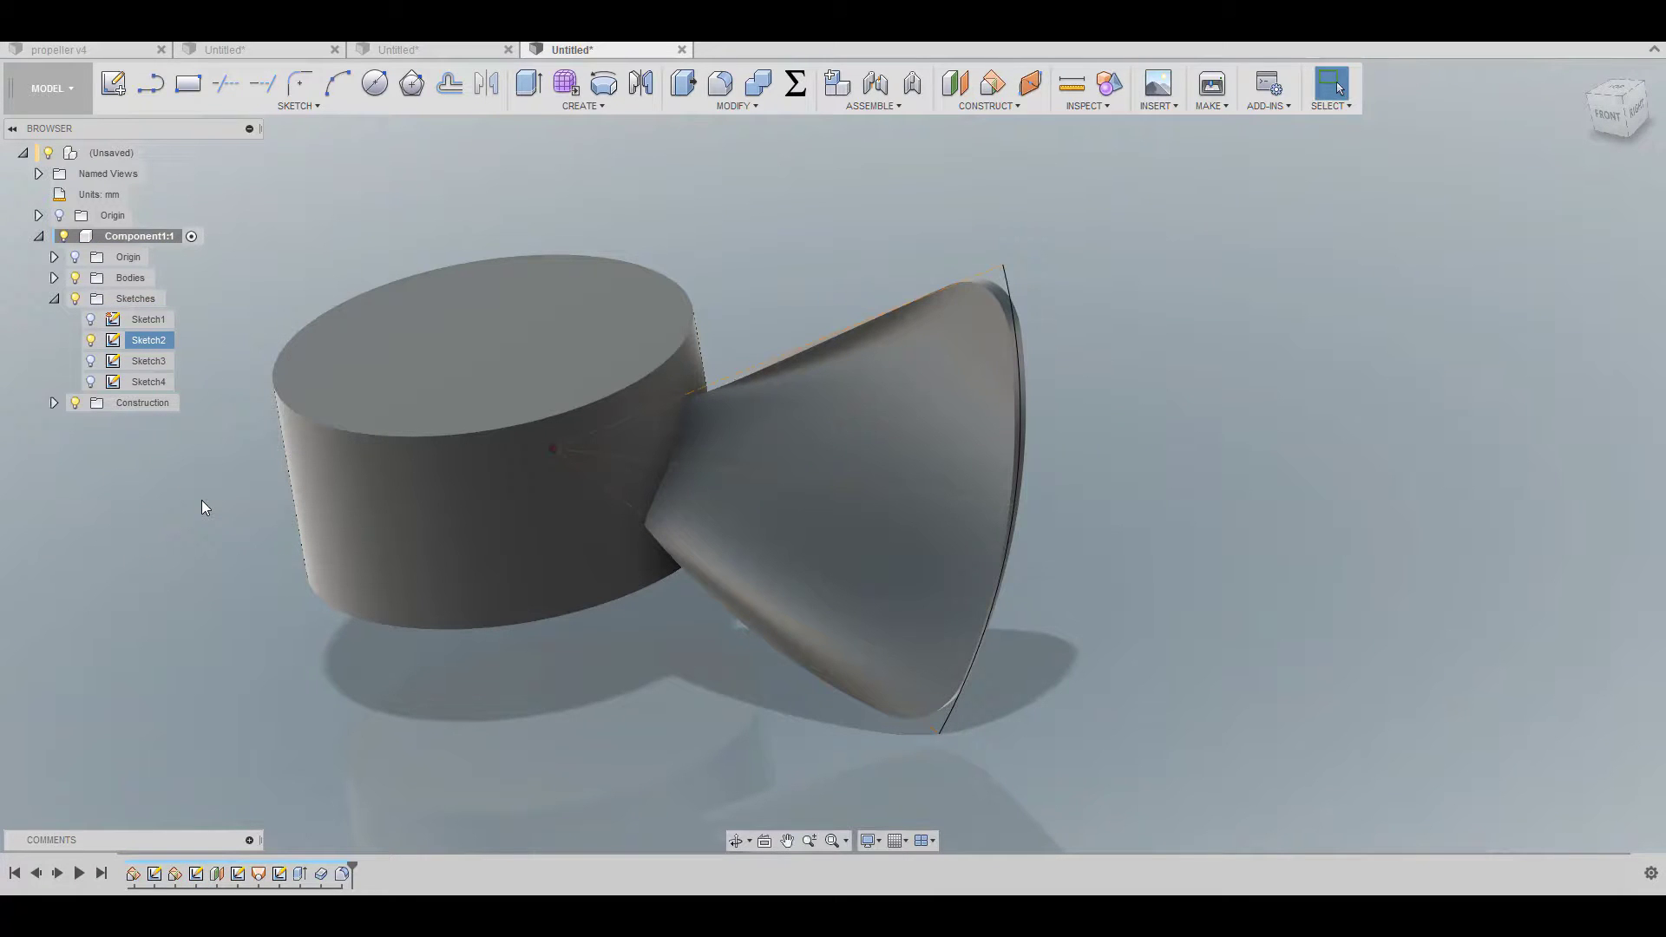
pyautogui.rightClick(149, 344)
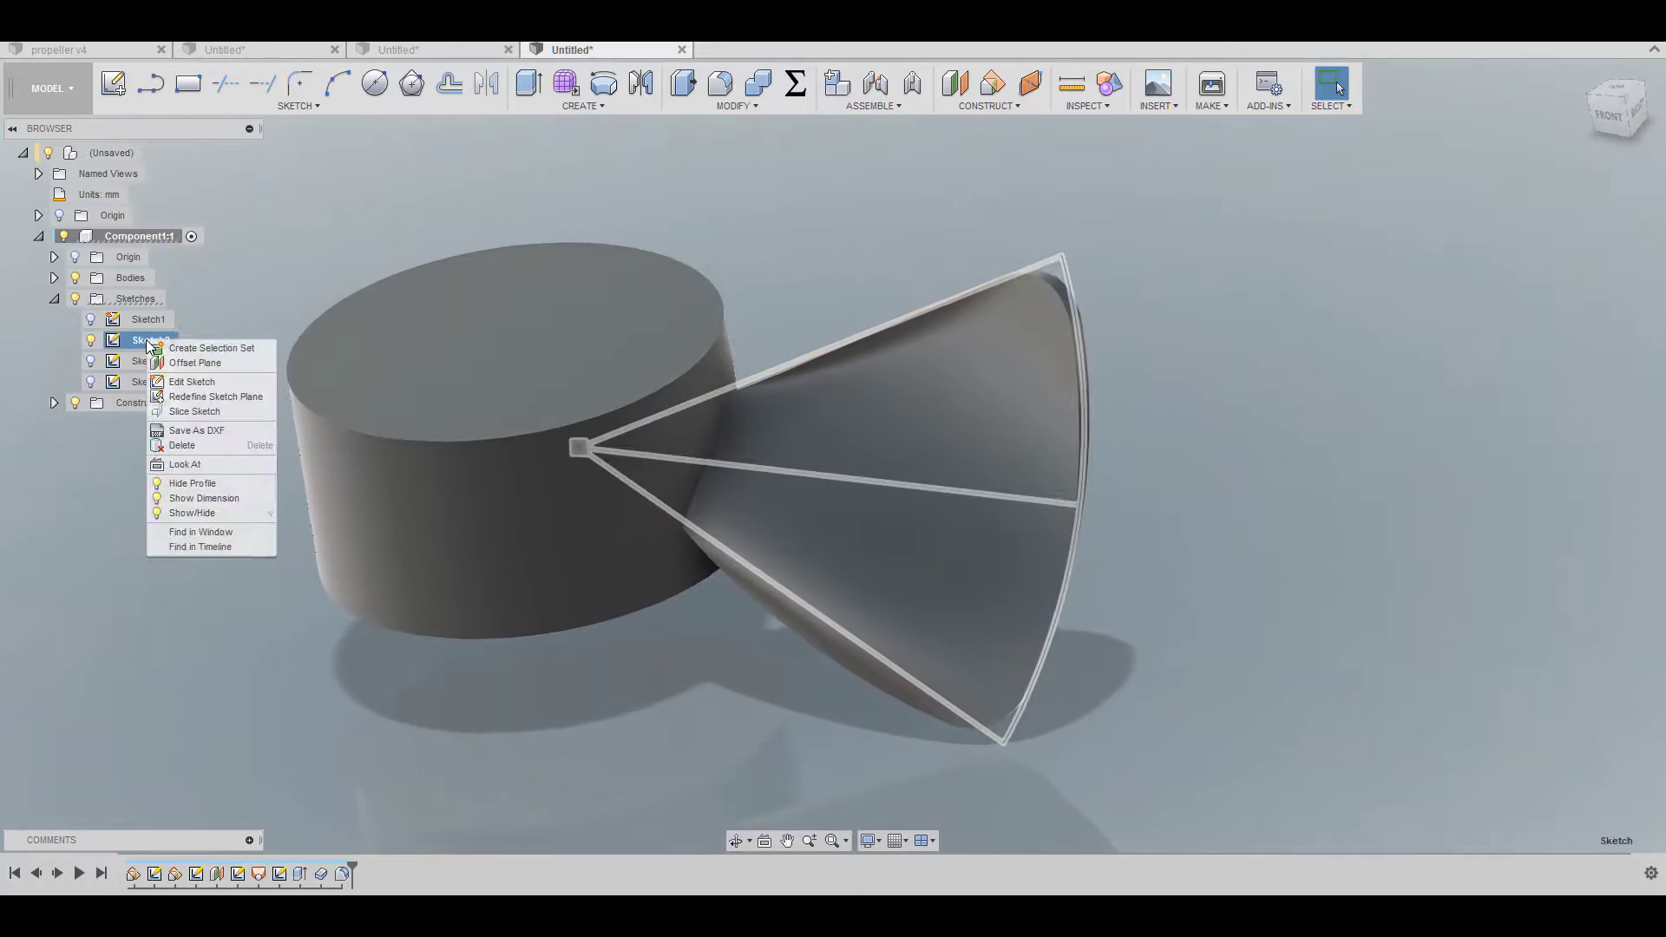
pyautogui.click(192, 495)
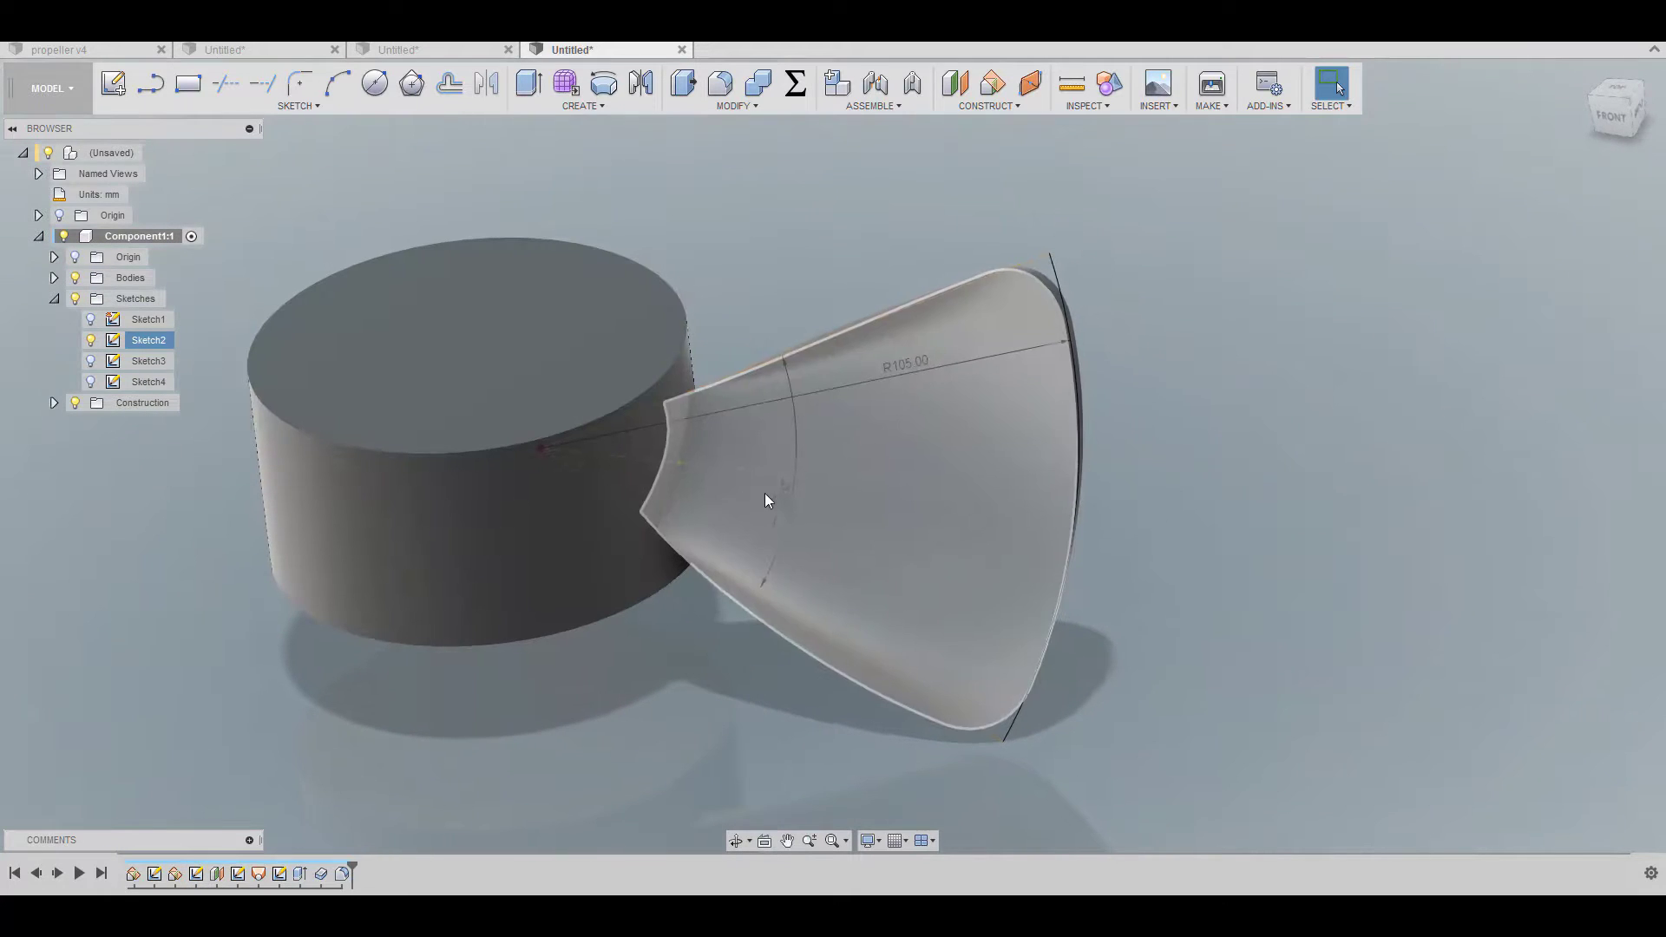
pyautogui.doubleClick(782, 497)
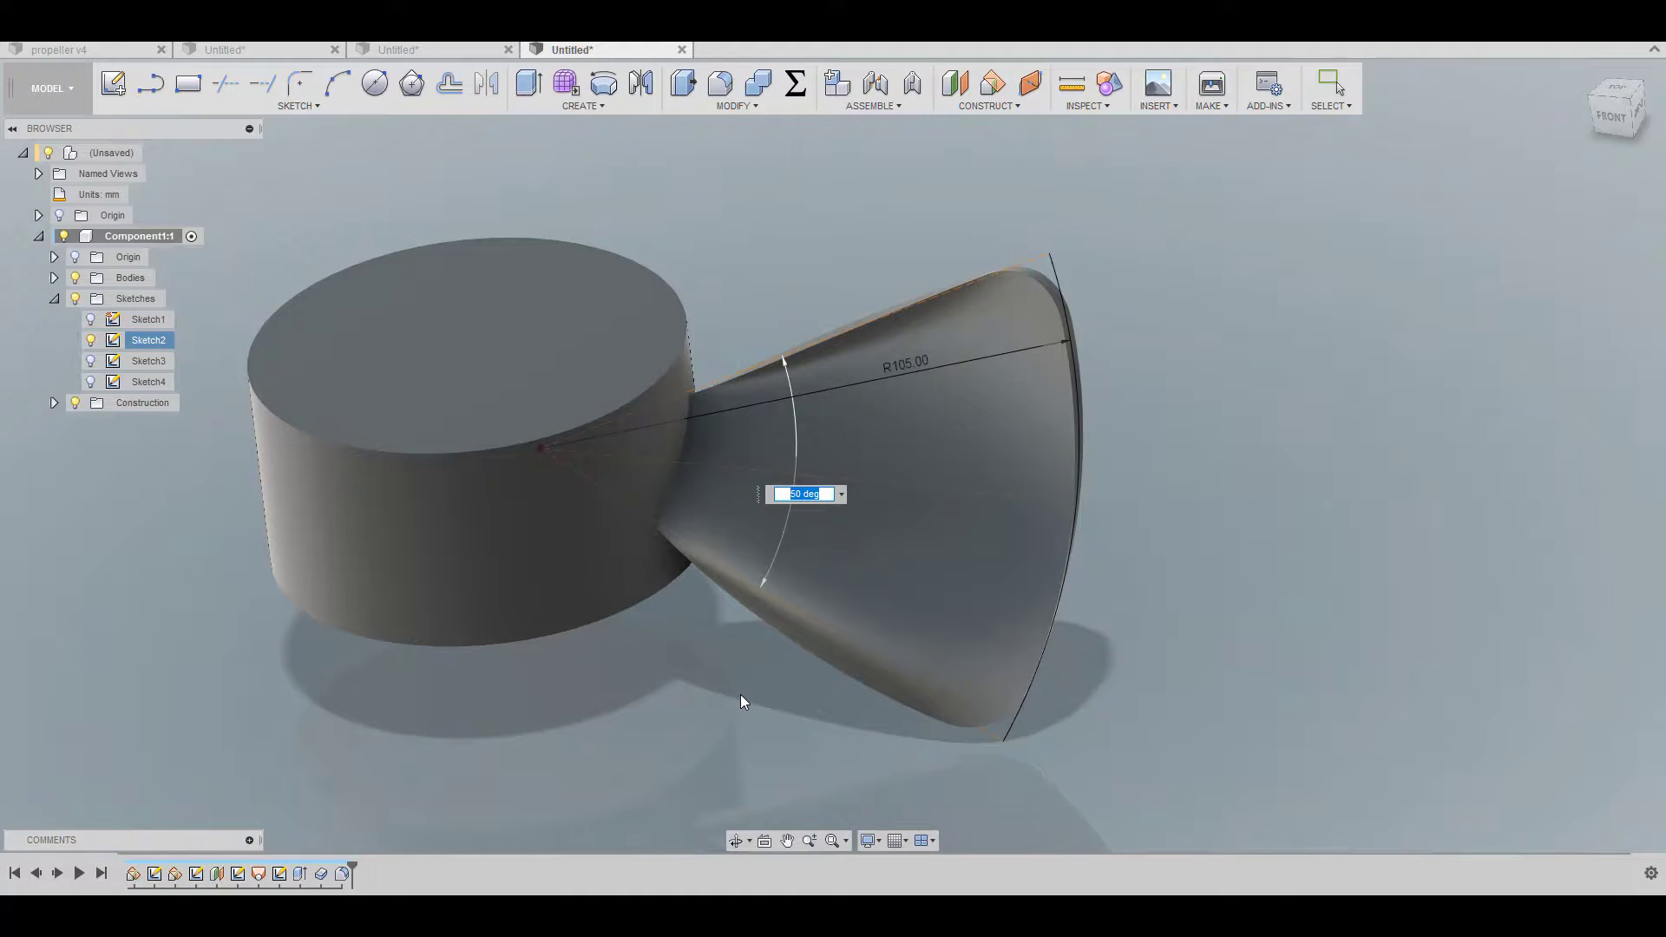
pyautogui.write('40')
pyautogui.press('Return')
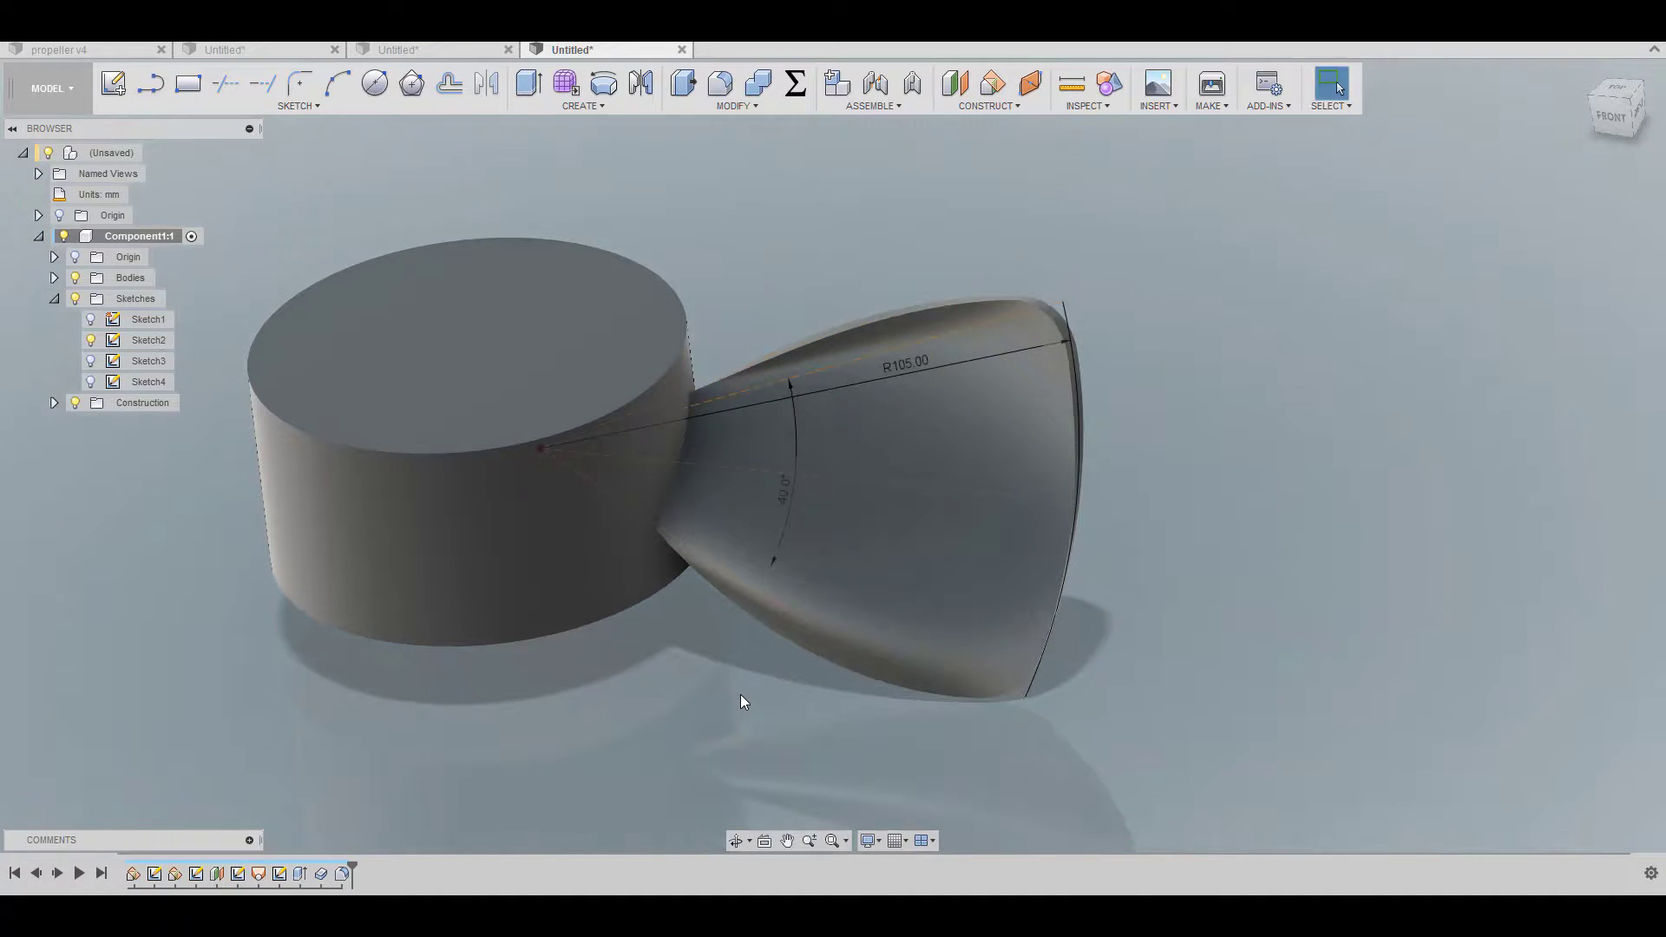
# Step: Show Sketch3 and move both end points of the S-shaped spline inward to fit the narrower blade, the lower one to about Y -17.3, Z 16 mm
pyautogui.keyDown('shift'); pyautogui.moveTo(741, 694); pyautogui.dragTo(616, 619, button='middle'); pyautogui.keyUp('shift')
pyautogui.click(143, 361)
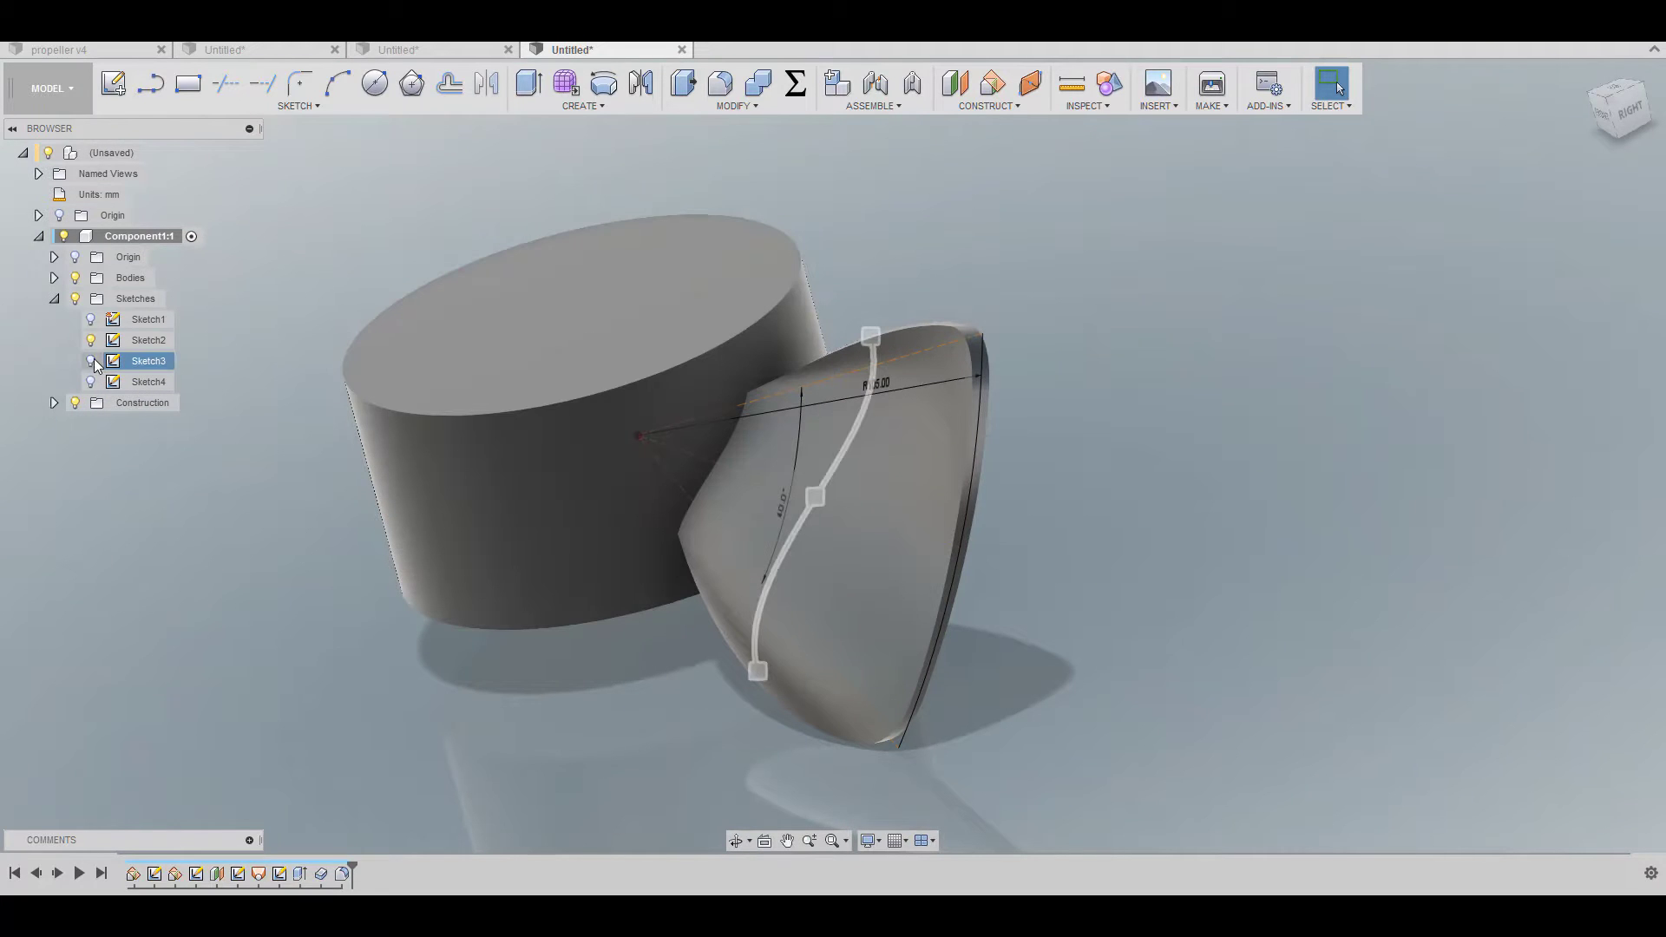
pyautogui.click(91, 362)
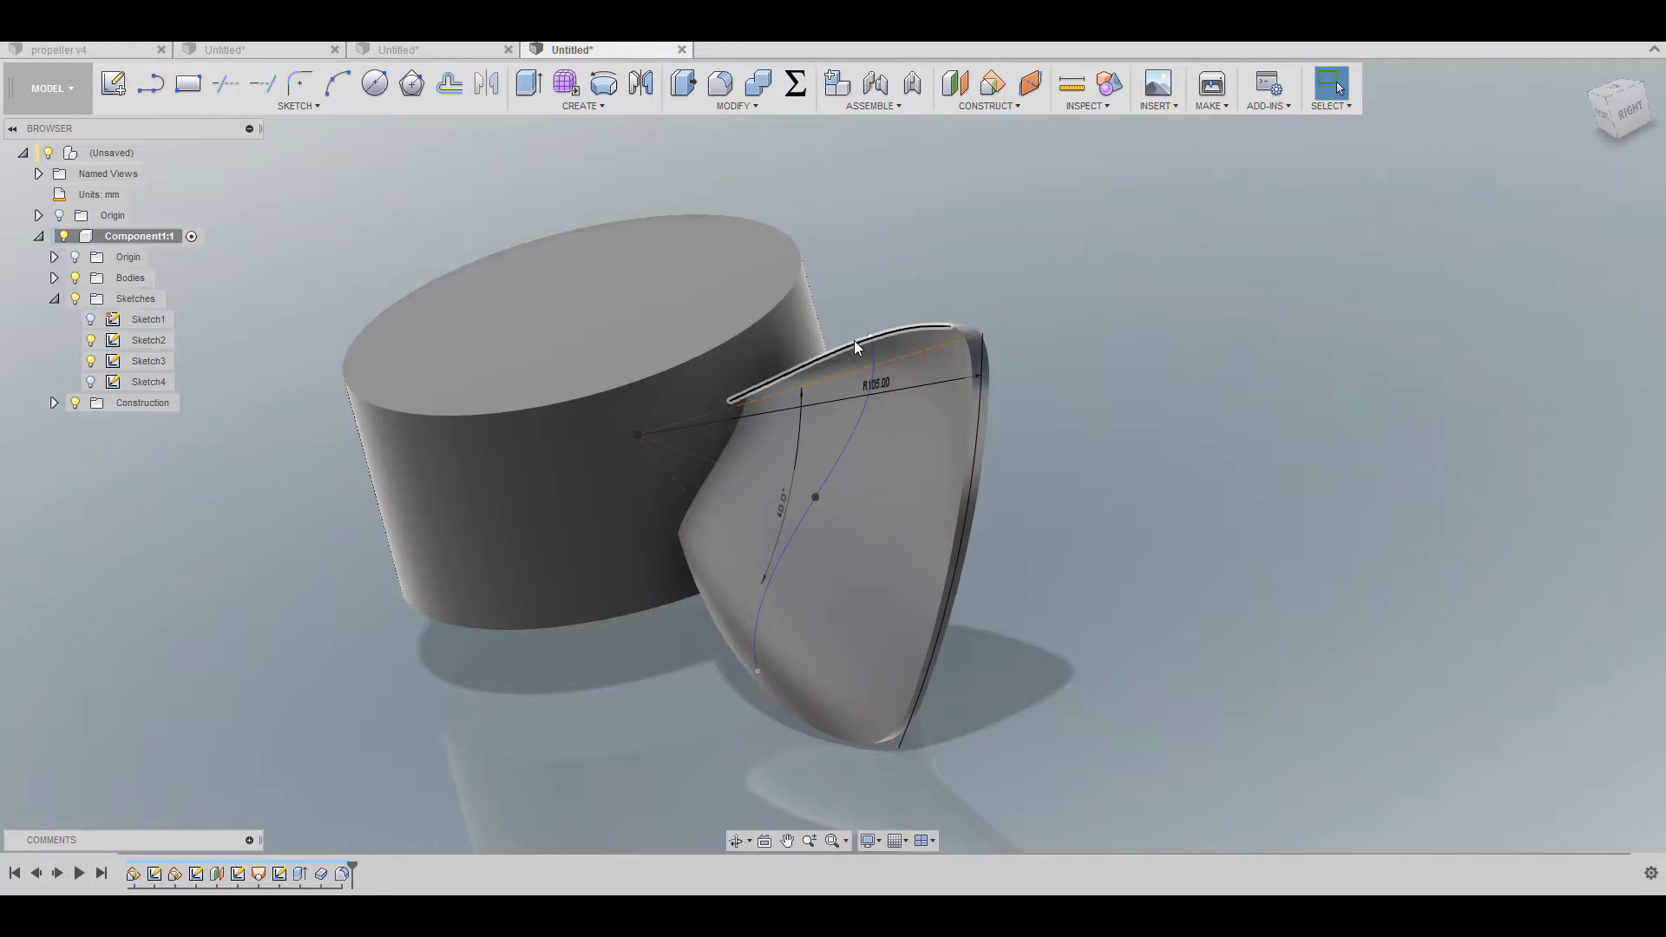
pyautogui.moveTo(870, 337); pyautogui.dragTo(849, 376)
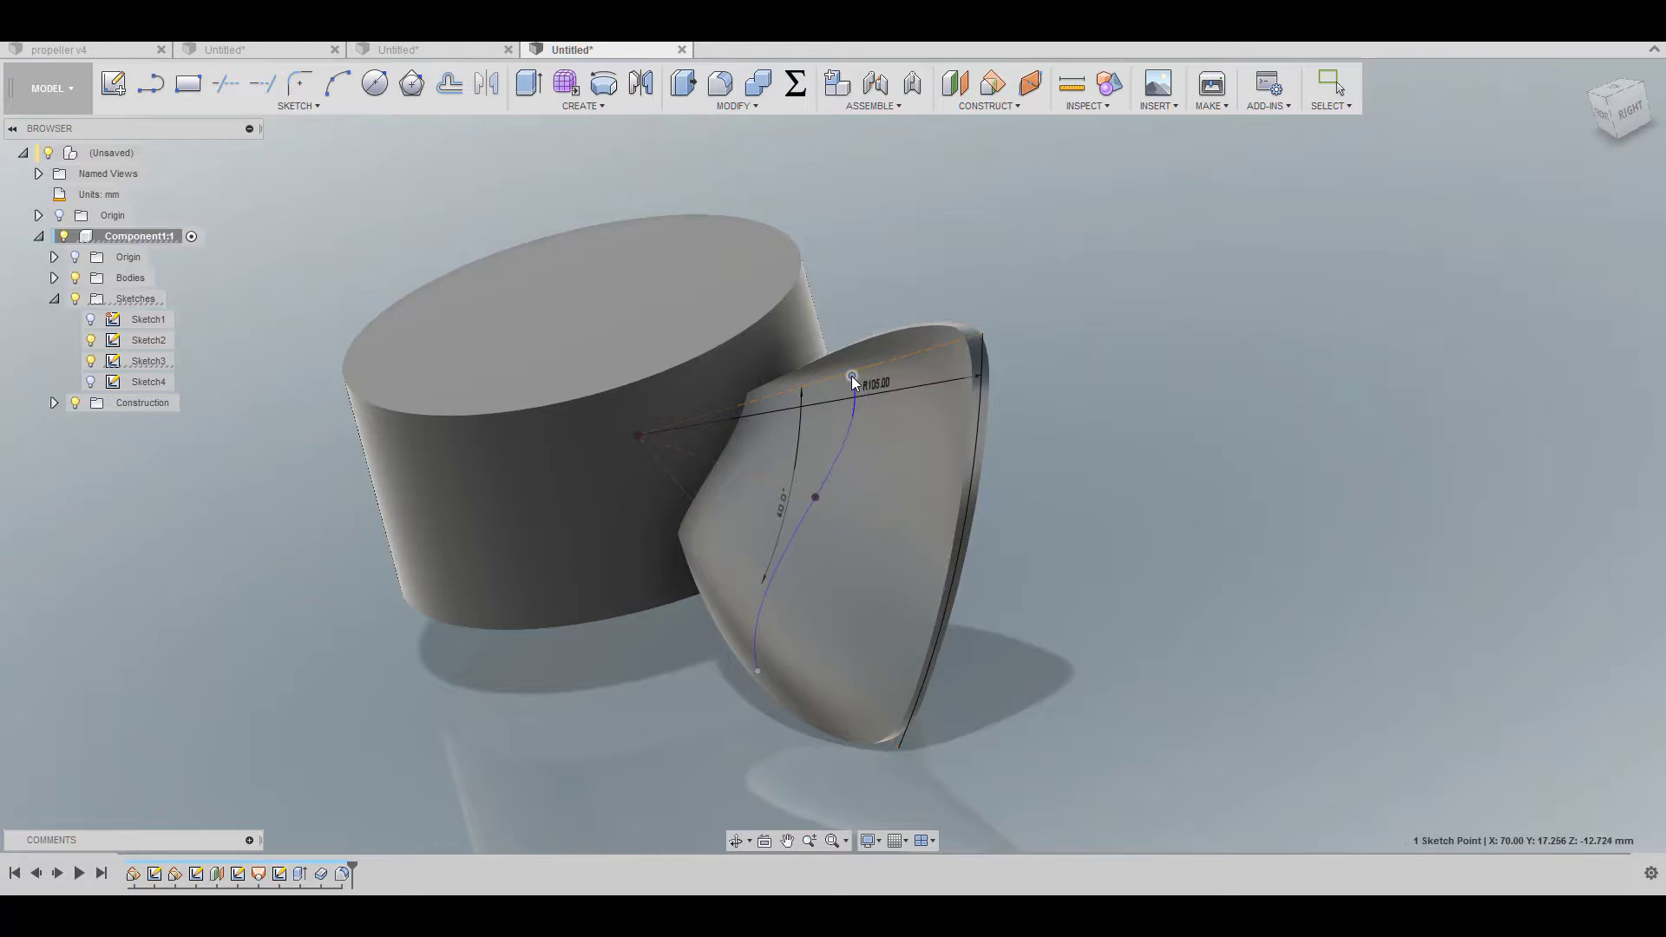
pyautogui.moveTo(758, 672); pyautogui.dragTo(762, 627)
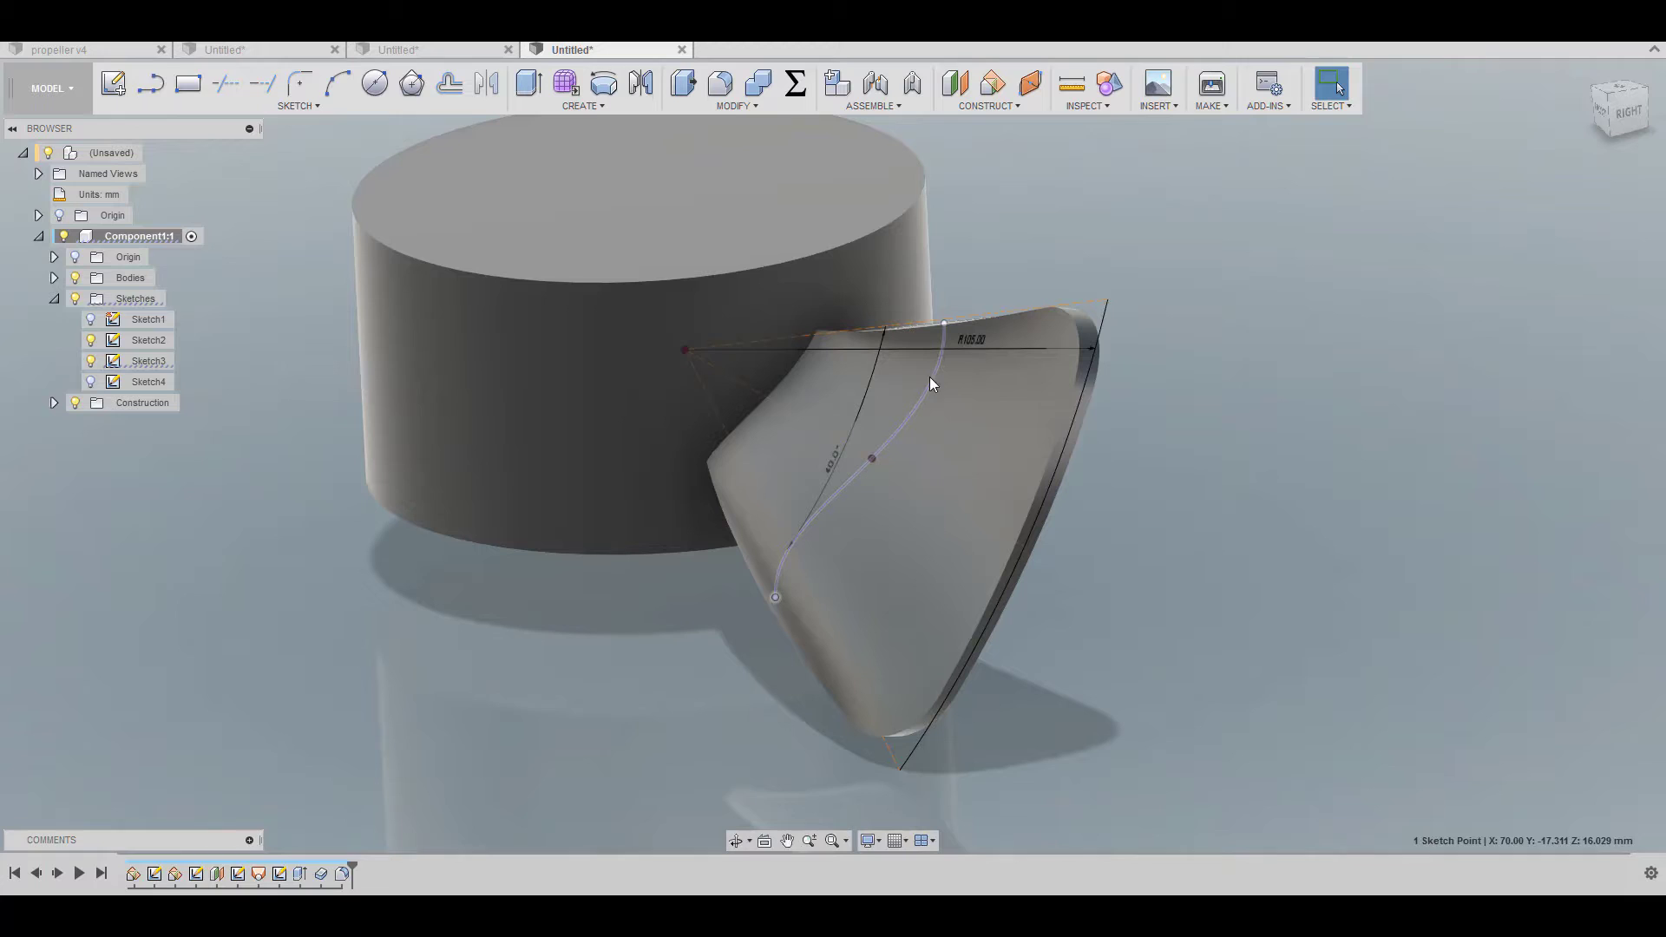
pyautogui.click(927, 389)
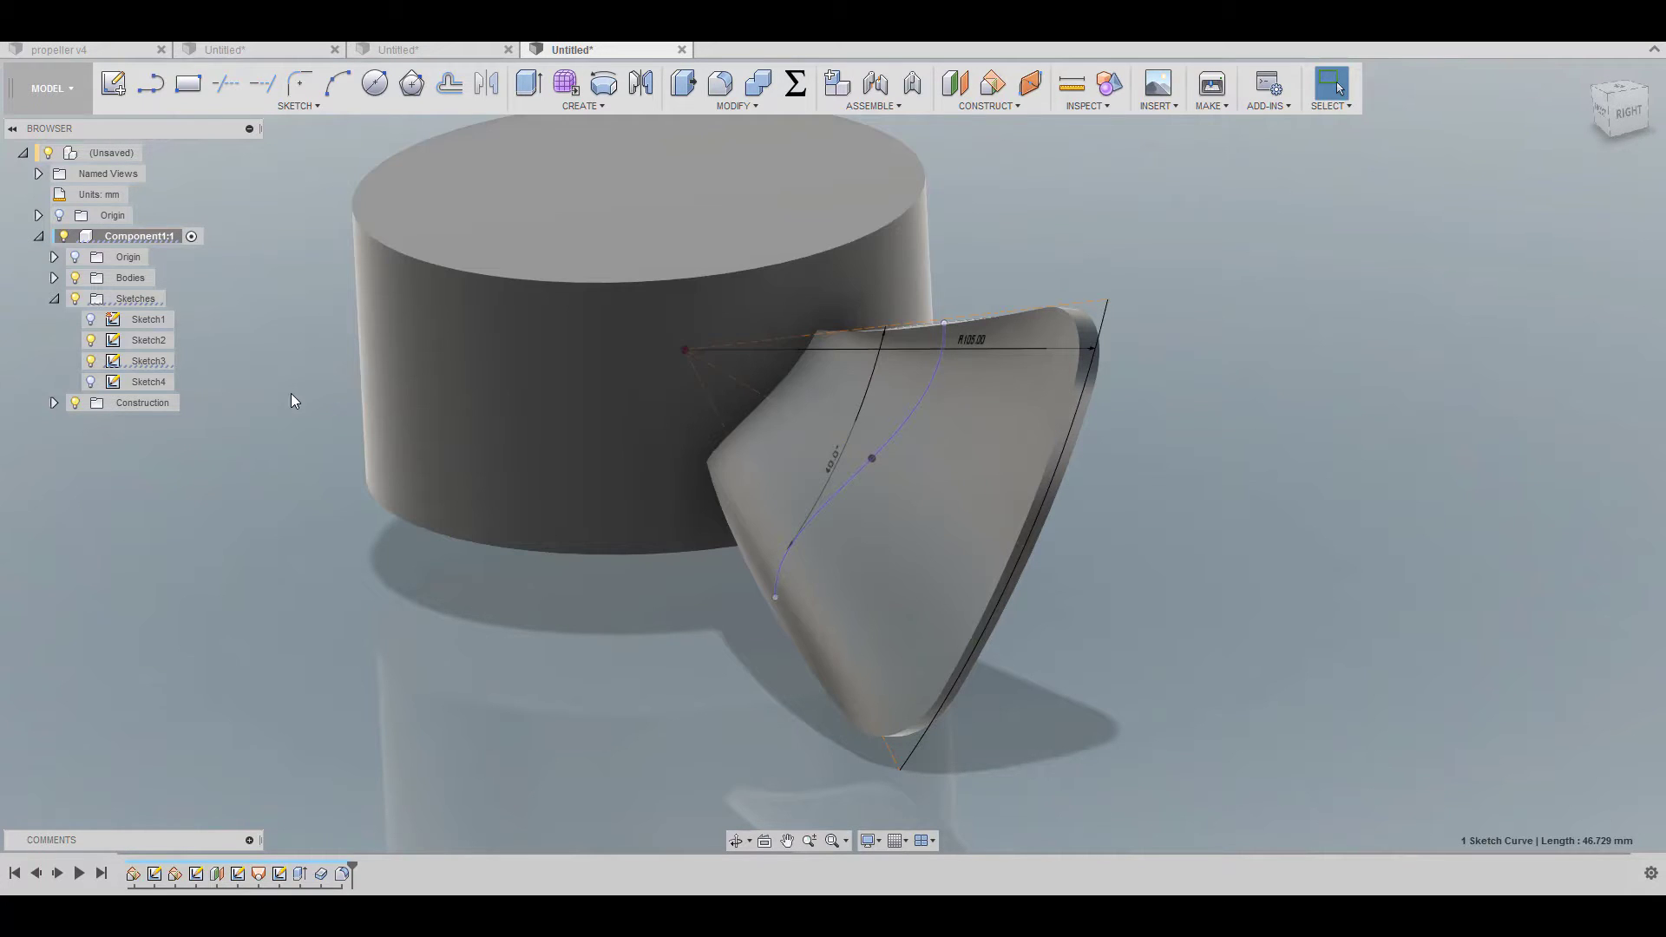
pyautogui.moveTo(909, 363); pyautogui.dragTo(950, 400)
pyautogui.keyDown('shift'); pyautogui.moveTo(1204, 309); pyautogui.dragTo(1407, 325, button='middle'); pyautogui.keyUp('shift')
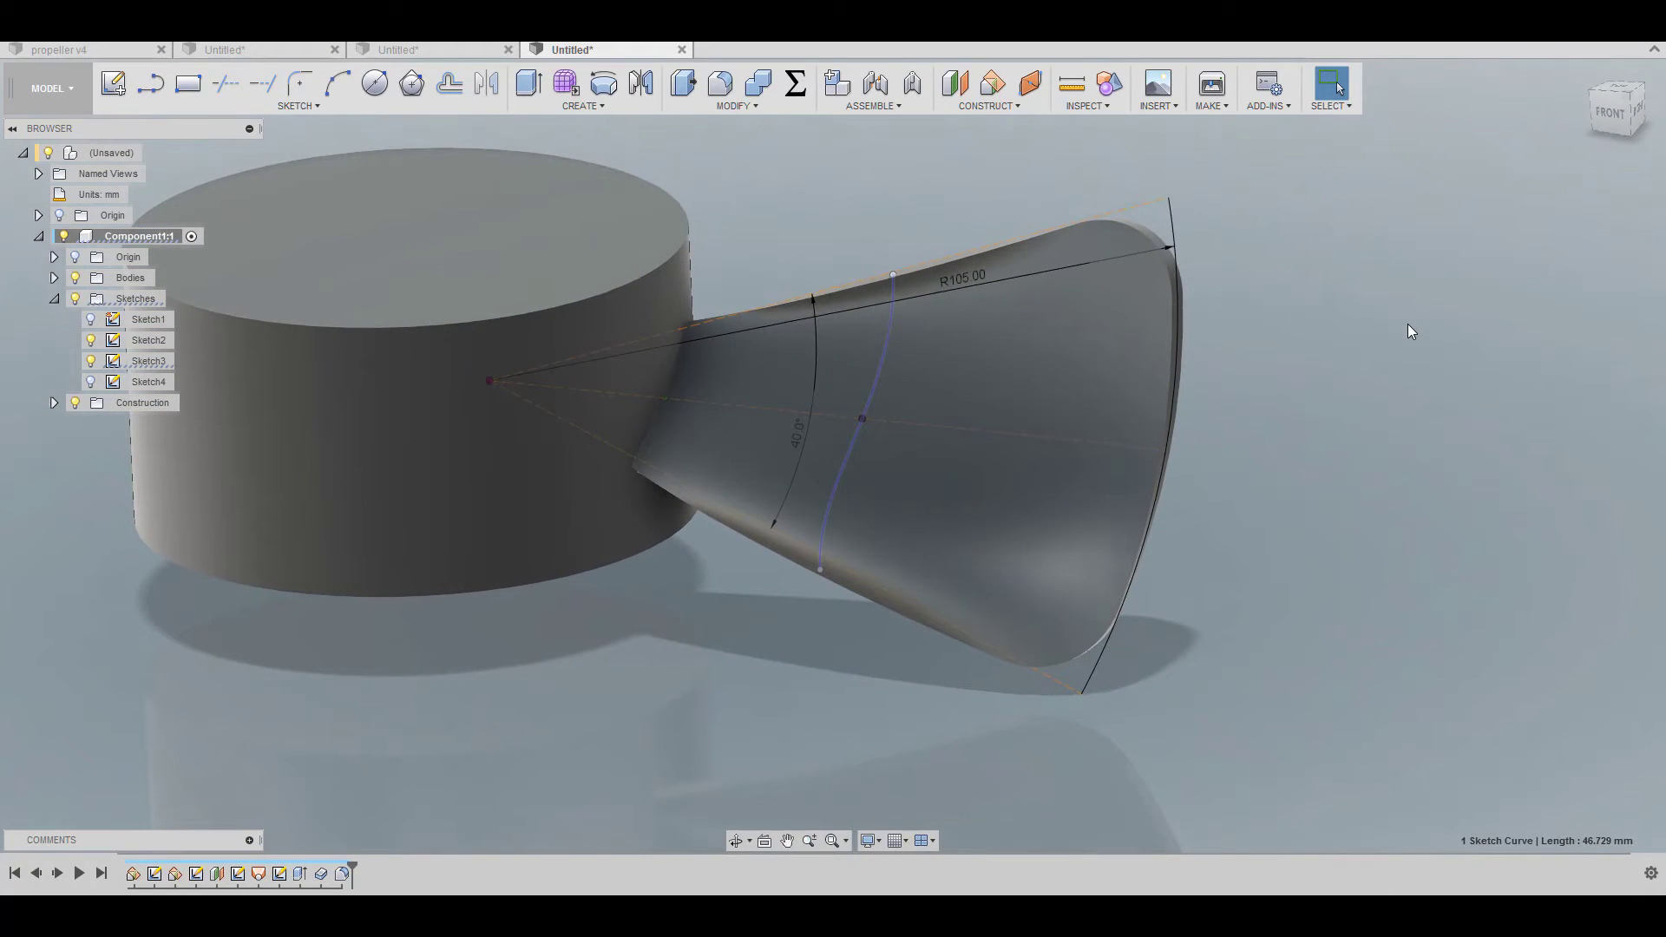
pyautogui.scroll(-3, 1407, 325)
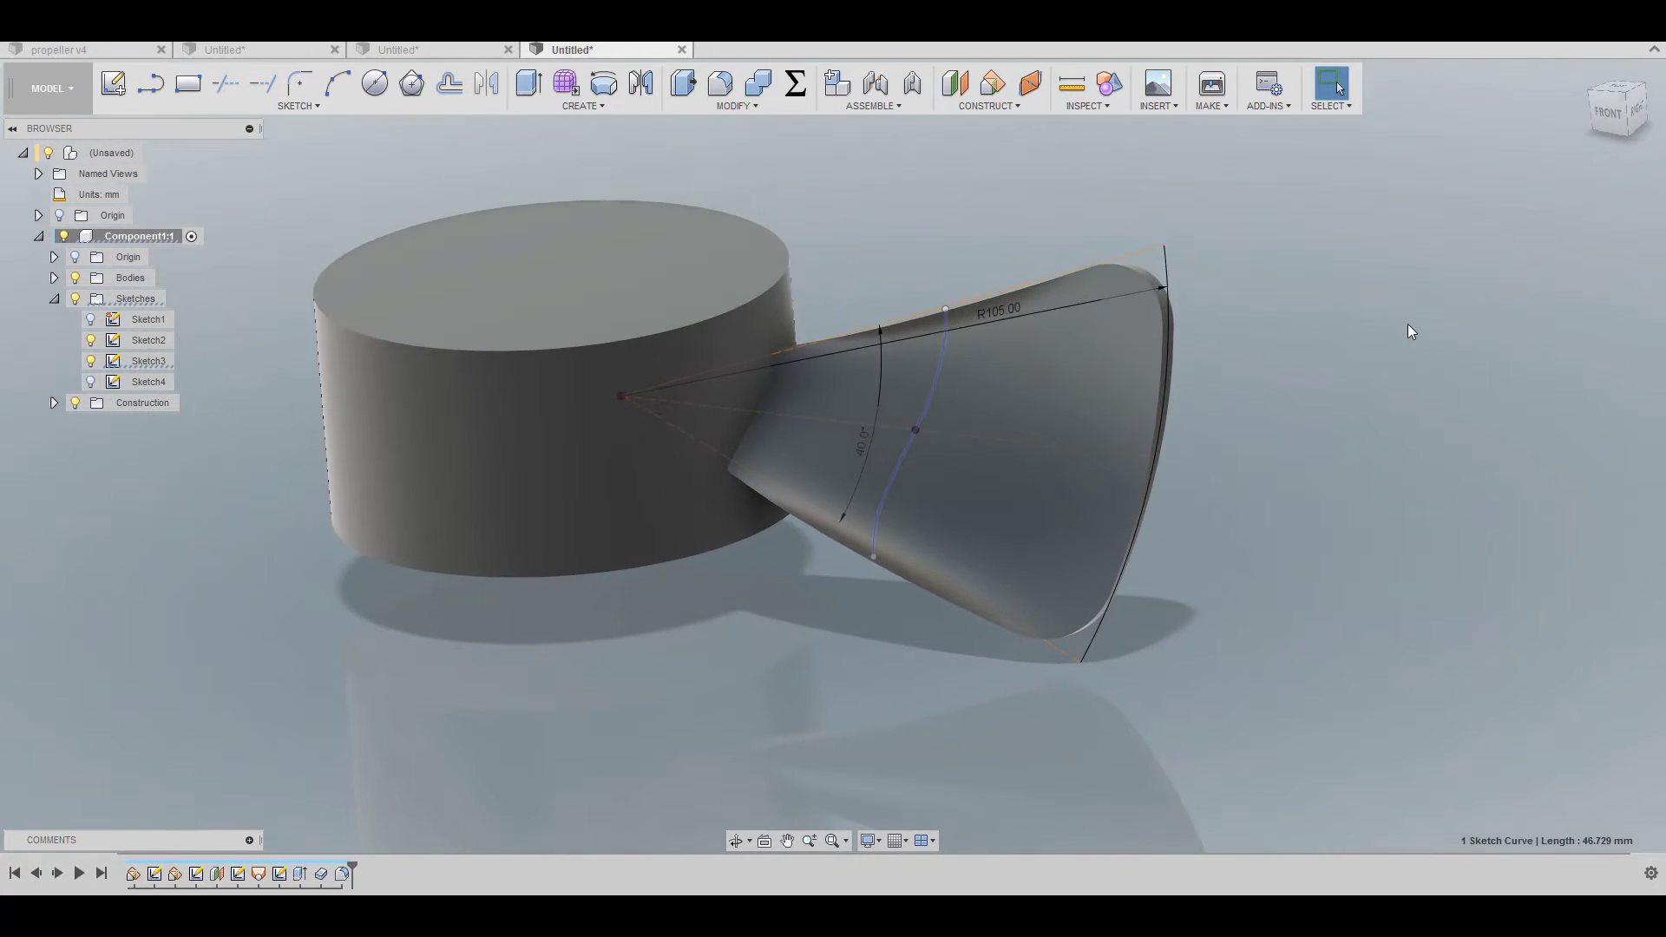